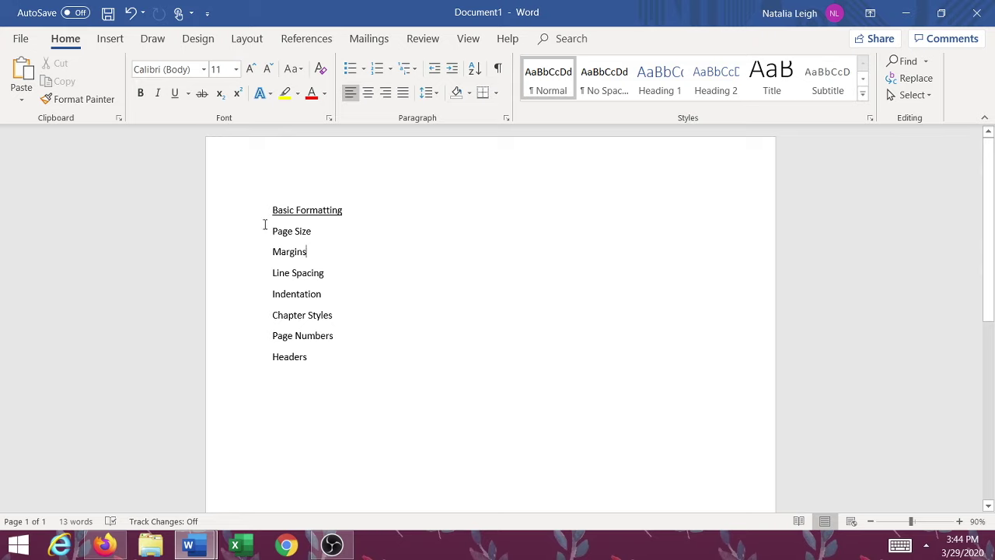
pyautogui.moveTo(273, 210); pyautogui.dragTo(351, 430)
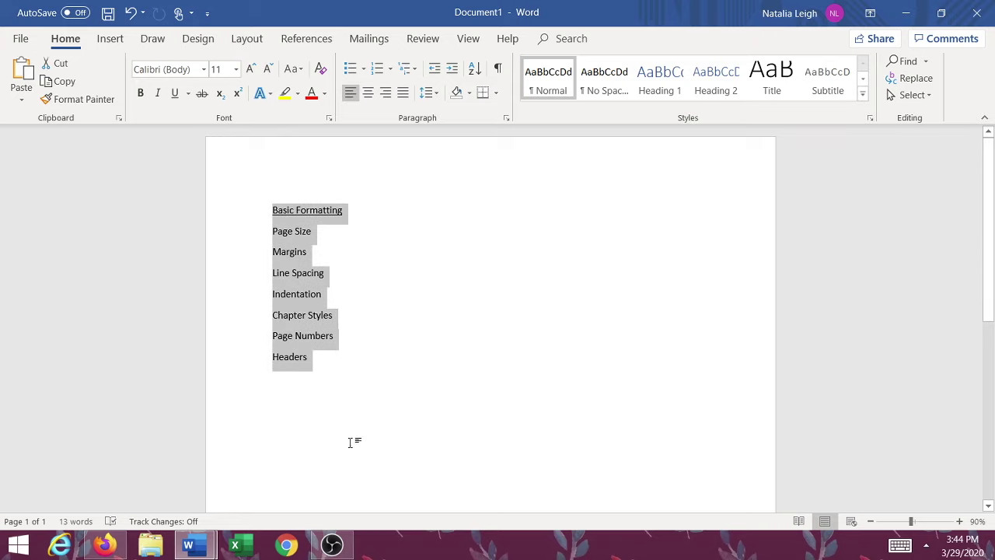
pyautogui.click(342, 432)
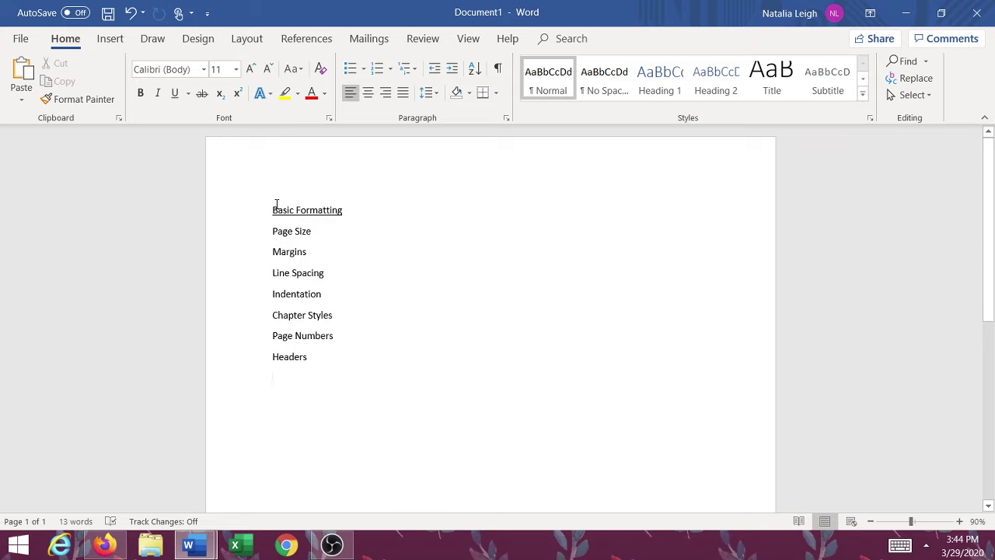
pyautogui.click(274, 251)
# Step: Make the Page Numbers and Headers lines of the Basic Formatting list bold
pyautogui.moveTo(271, 335); pyautogui.dragTo(311, 358)
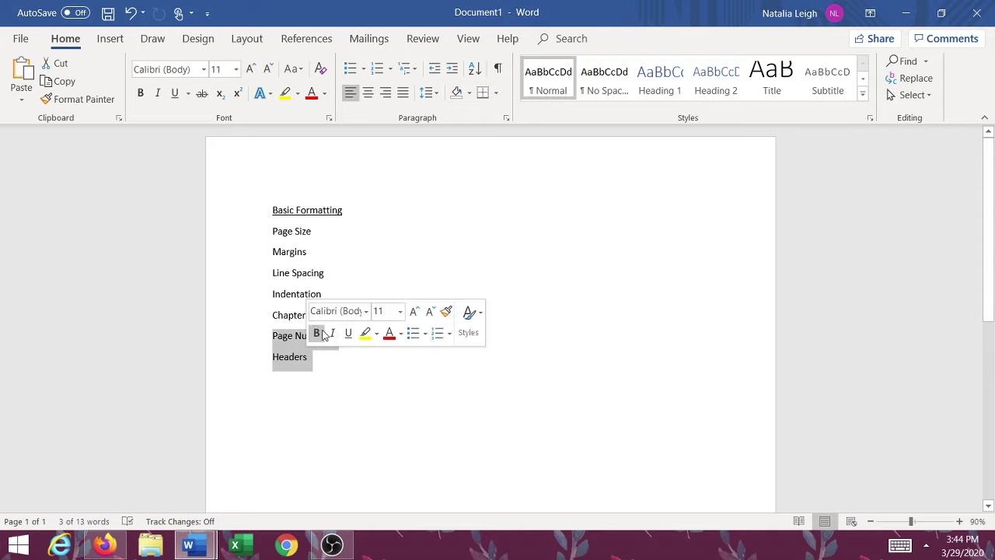
pyautogui.click(140, 92)
pyautogui.click(400, 307)
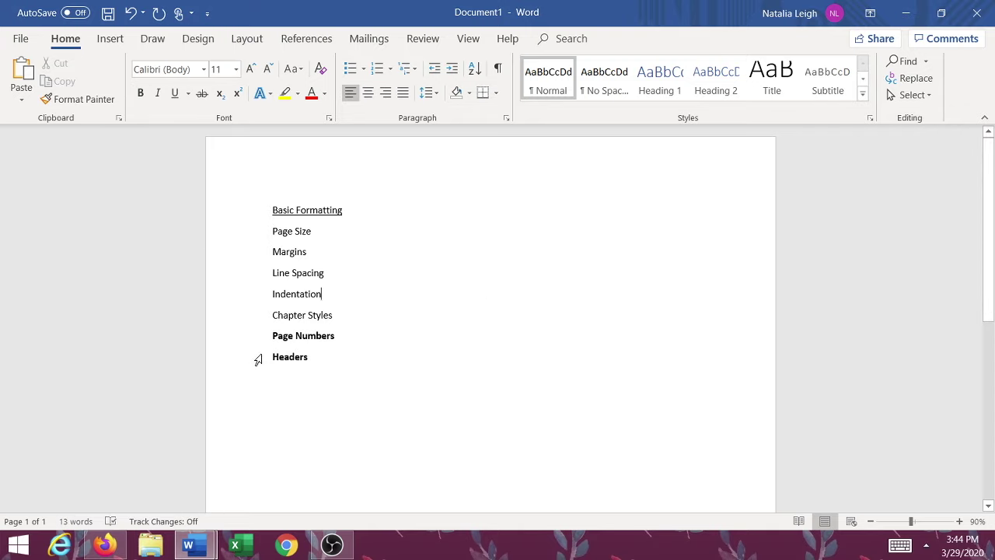
pyautogui.moveTo(311, 359); pyautogui.dragTo(273, 342)
pyautogui.click(331, 375)
pyautogui.click(300, 358)
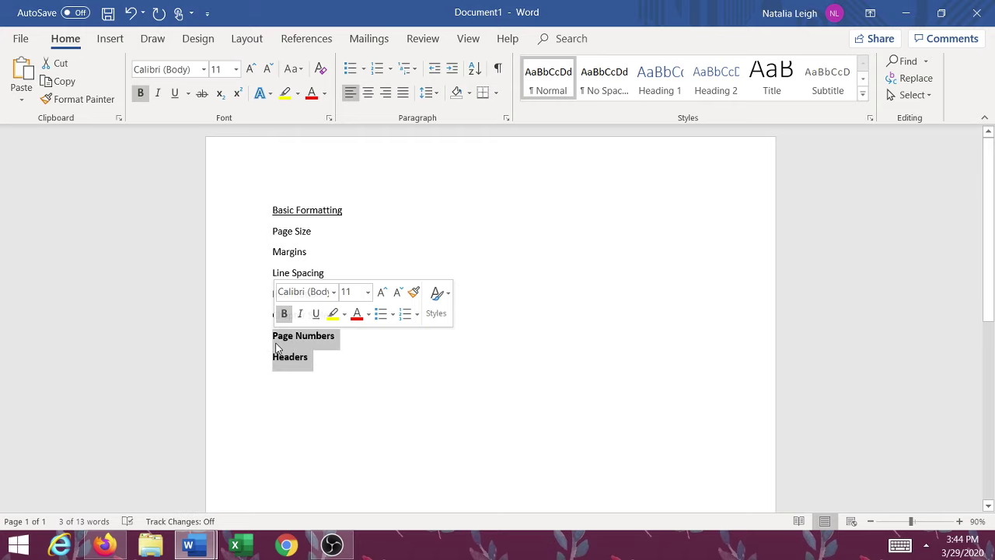
pyautogui.click(304, 377)
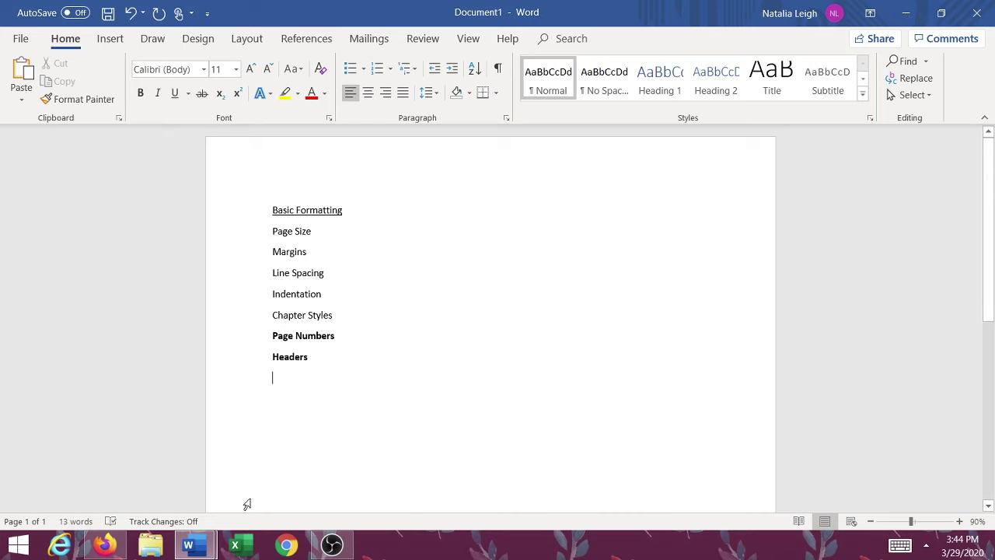
# Step: Switch to the Chapter 1 document and review the font and spacing of its opening paragraphs
pyautogui.click(198, 548)
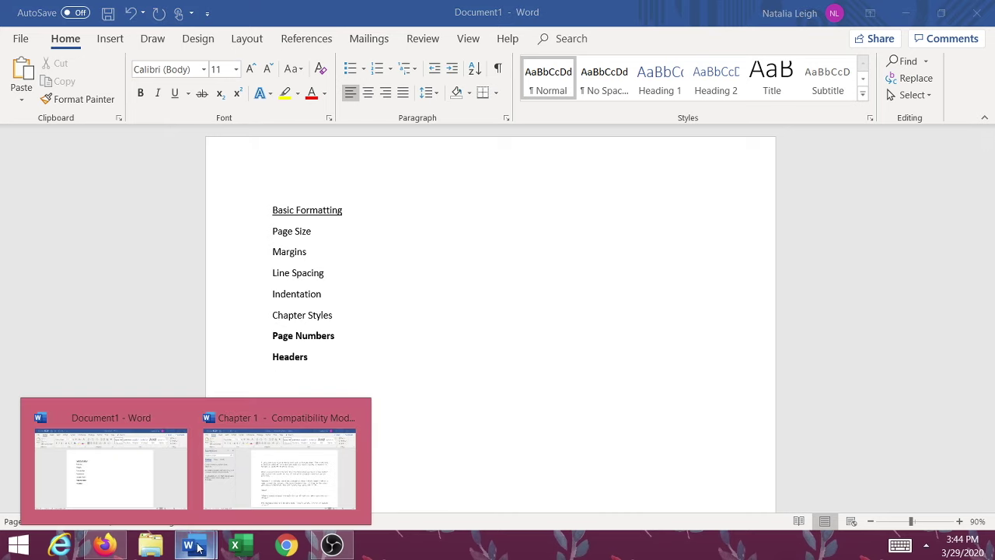
pyautogui.click(234, 475)
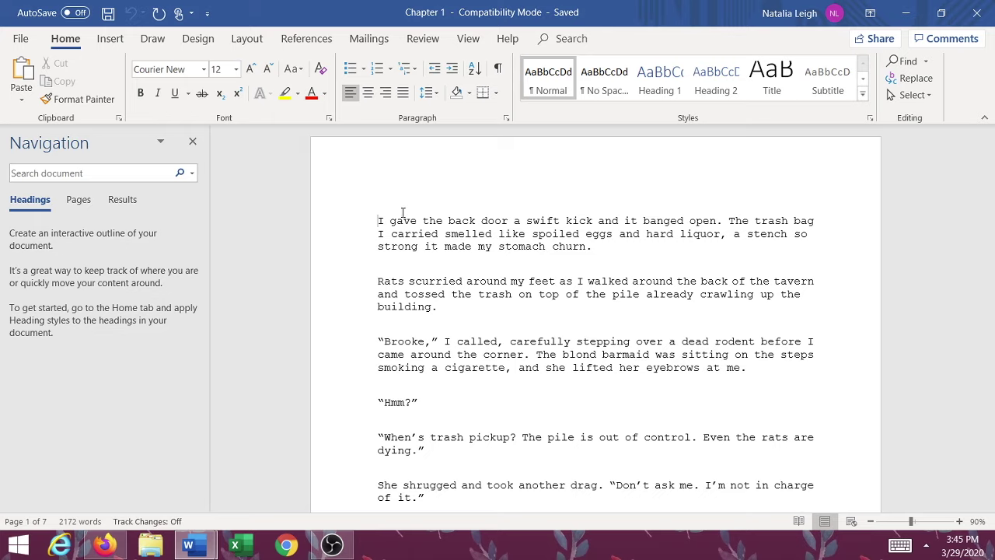
pyautogui.moveTo(378, 221); pyautogui.dragTo(498, 344)
pyautogui.click(438, 251)
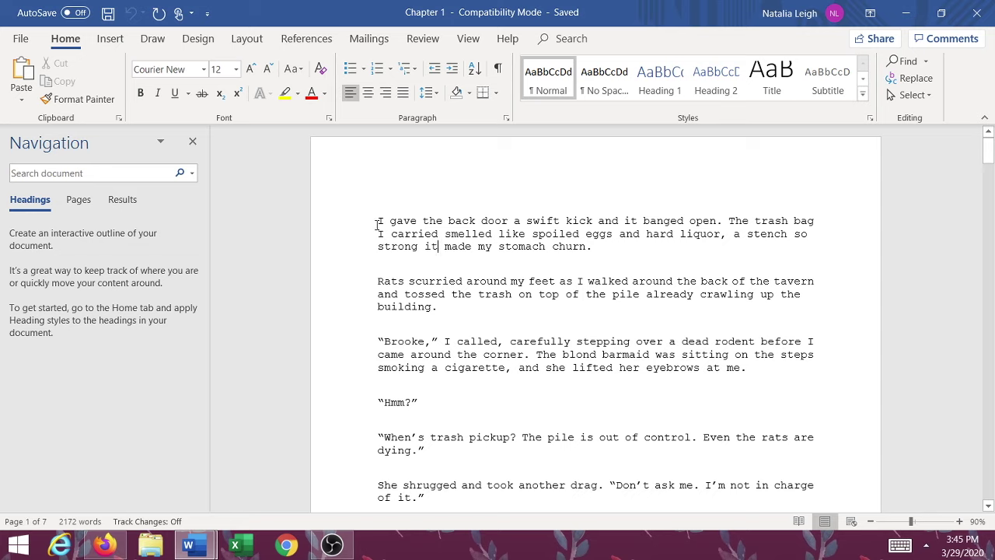
pyautogui.moveTo(376, 217); pyautogui.dragTo(500, 406)
pyautogui.click(404, 249)
pyautogui.scroll(-5, 555, 267)
pyautogui.scroll(5, 563, 269)
# Step: Check the Page Size item in Document1's Basic Formatting list and return to the Chapter 1 document
pyautogui.moveTo(189, 544)
pyautogui.click(179, 498)
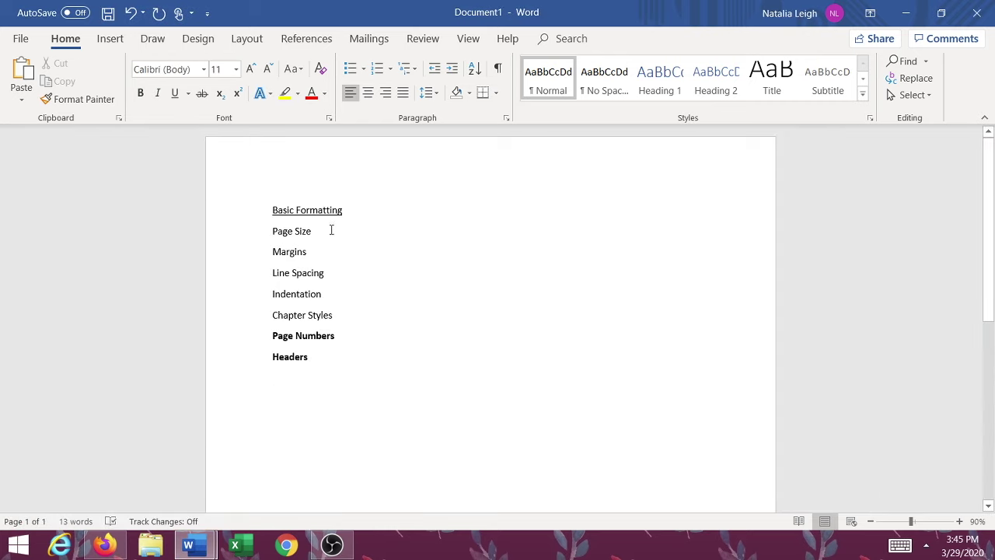
pyautogui.moveTo(331, 230); pyautogui.dragTo(272, 209)
pyautogui.moveTo(188, 545)
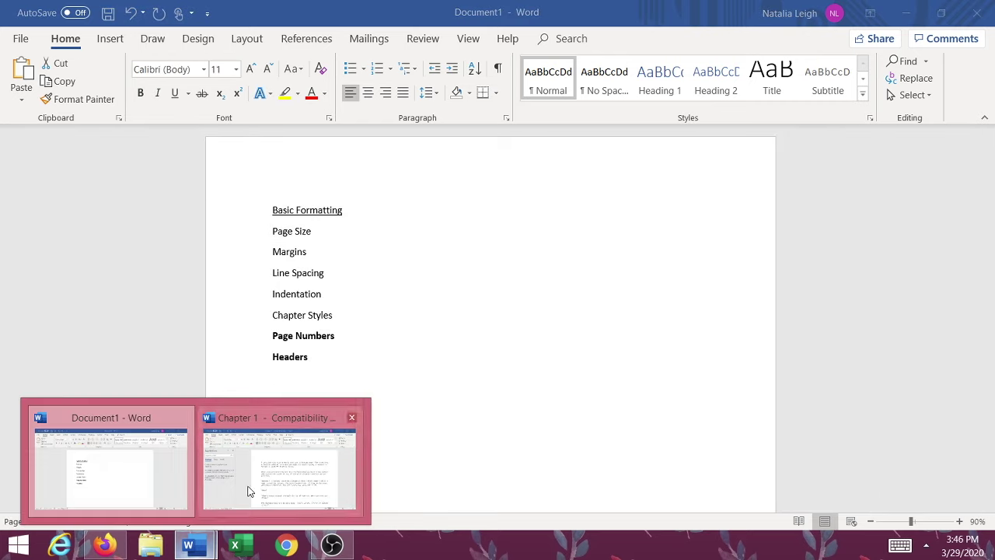
pyautogui.click(249, 491)
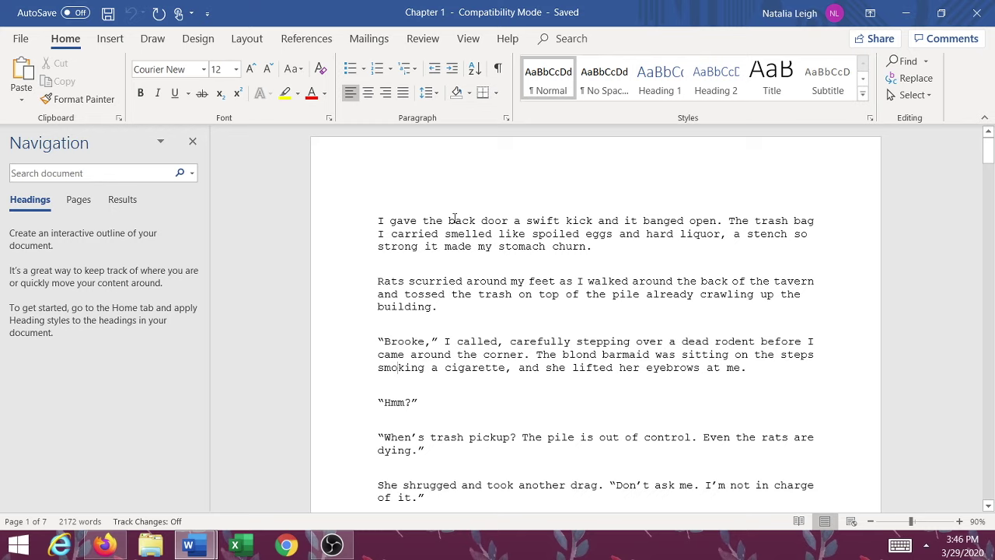
# Step: Switch to Firefox and examine the trim size table on the KDP Print Options page
pyautogui.click(105, 544)
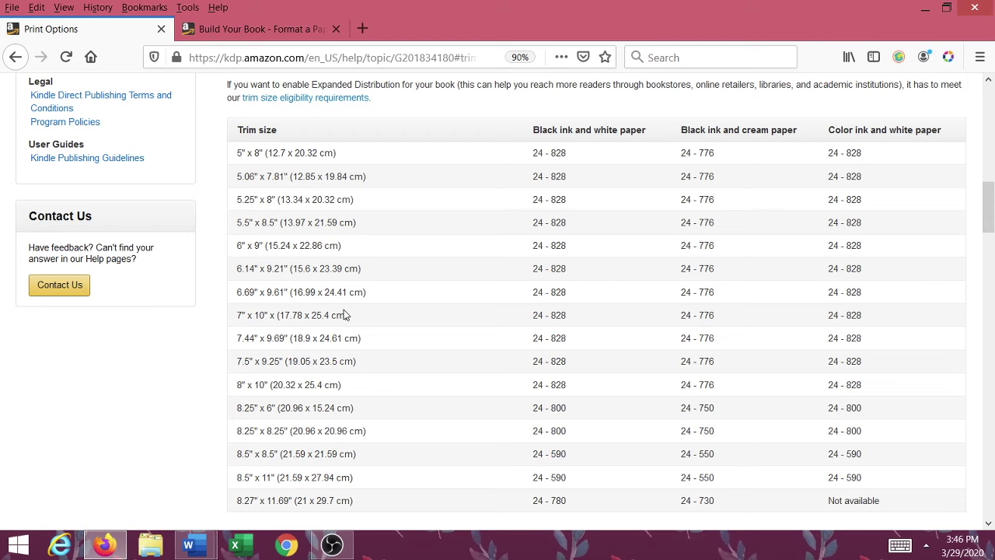
pyautogui.scroll(3, 214, 162)
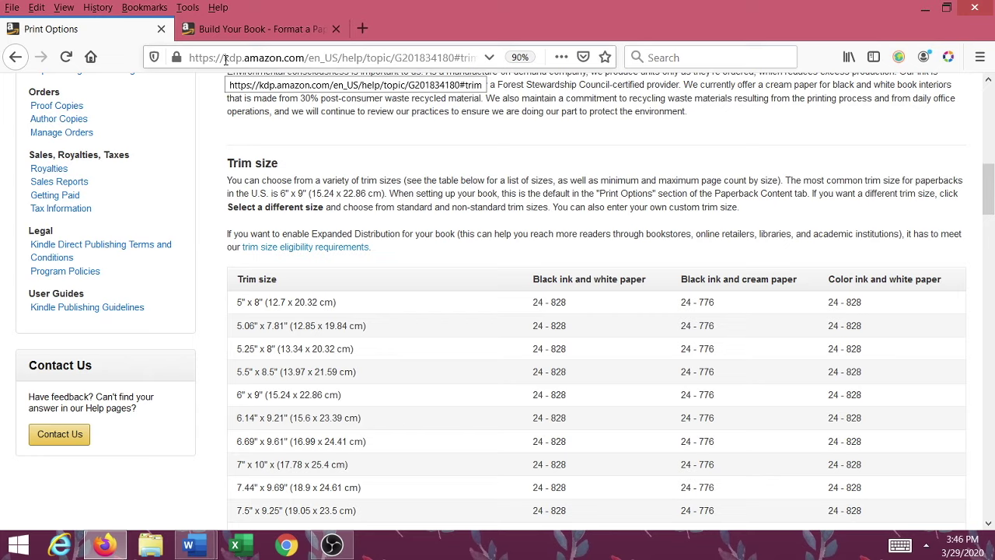
pyautogui.scroll(6, 420, 443)
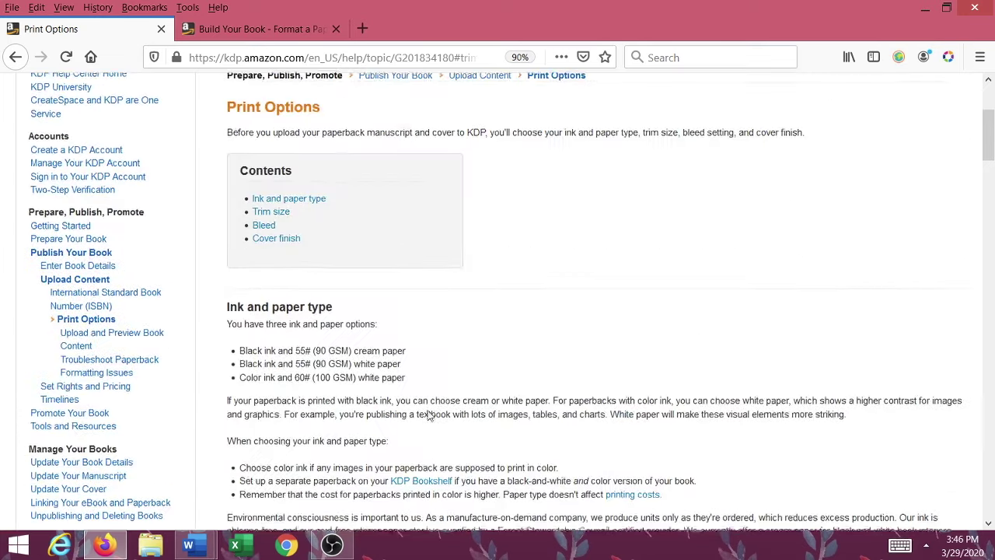
pyautogui.scroll(-9, 327, 365)
pyautogui.scroll(2, 428, 278)
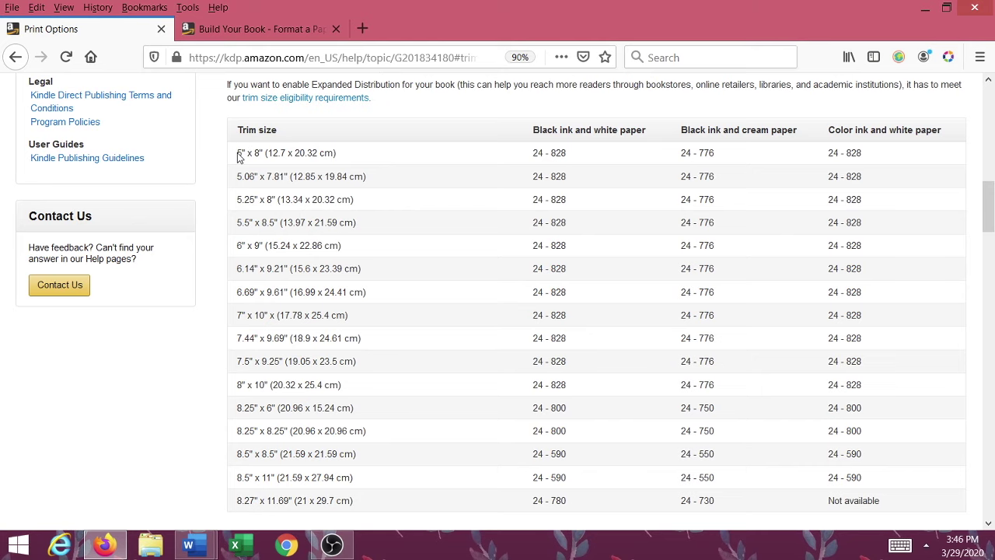
pyautogui.scroll(-1, 244, 157)
pyautogui.scroll(-4, 251, 224)
pyautogui.scroll(5, 251, 258)
# Step: Compare the 5" x 8", 5.5" x 8.5" and 6" x 9" entries in the trim size table
pyautogui.moveTo(238, 154); pyautogui.dragTo(264, 159)
pyautogui.moveTo(238, 226); pyautogui.dragTo(277, 228)
pyautogui.moveTo(237, 246); pyautogui.dragTo(266, 245)
pyautogui.moveTo(237, 246); pyautogui.dragTo(261, 250)
pyautogui.moveTo(237, 152); pyautogui.dragTo(267, 154)
pyautogui.click(260, 176)
pyautogui.moveTo(239, 153); pyautogui.dragTo(265, 155)
# Step: Switch to the Chapter 1 document in Word and give the whole document a custom paper size of 5" wide by 8" high
pyautogui.moveTo(188, 544)
pyautogui.click(258, 455)
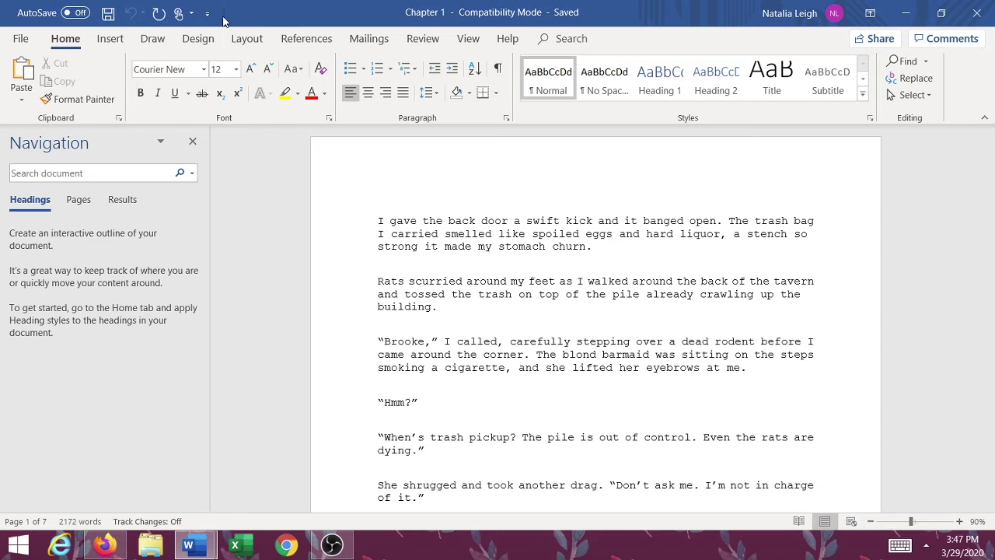
pyautogui.click(246, 40)
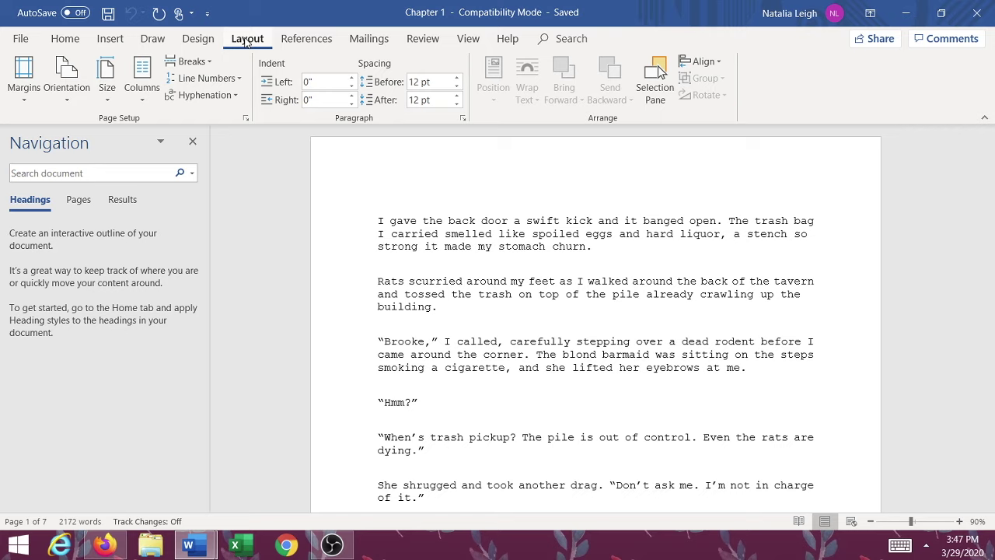
pyautogui.click(107, 101)
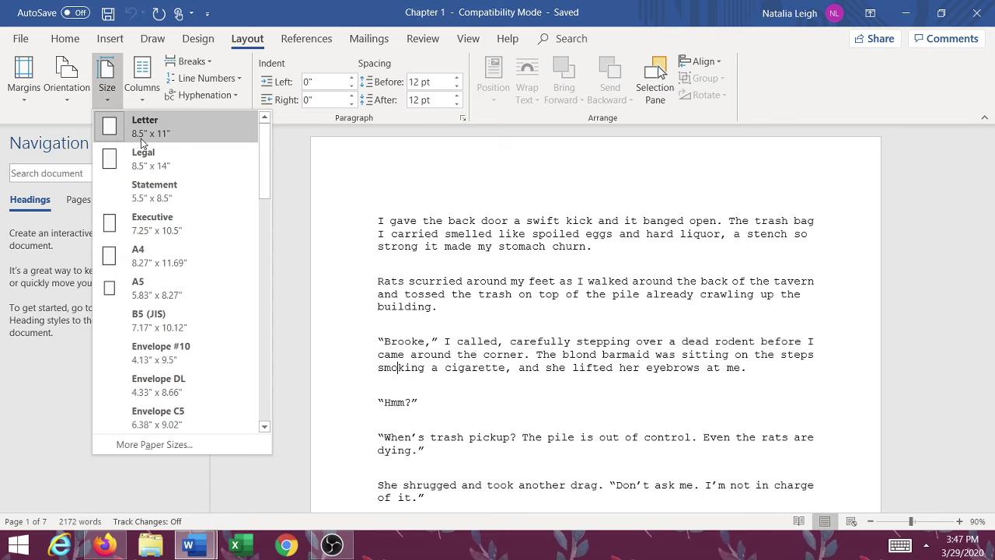
pyautogui.click(159, 446)
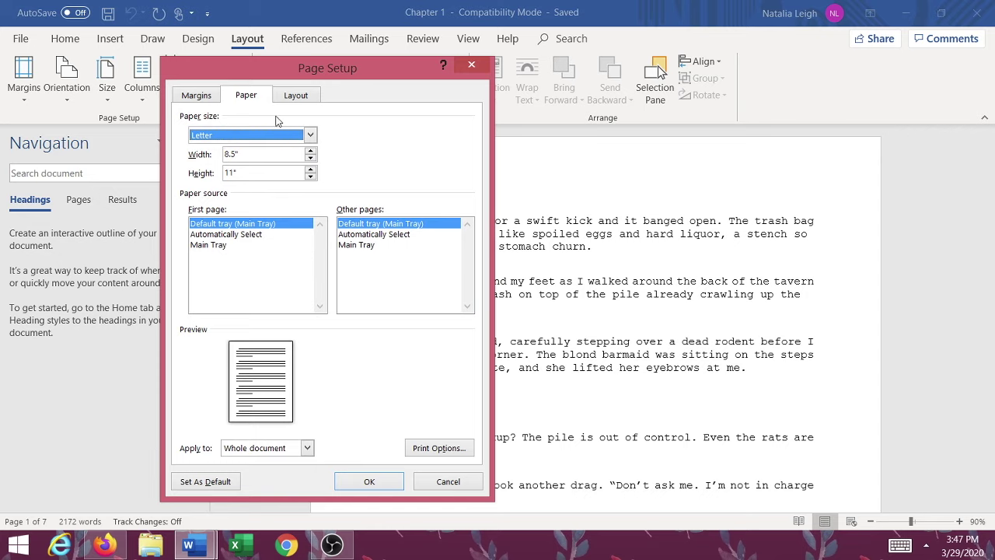
pyautogui.click(236, 154)
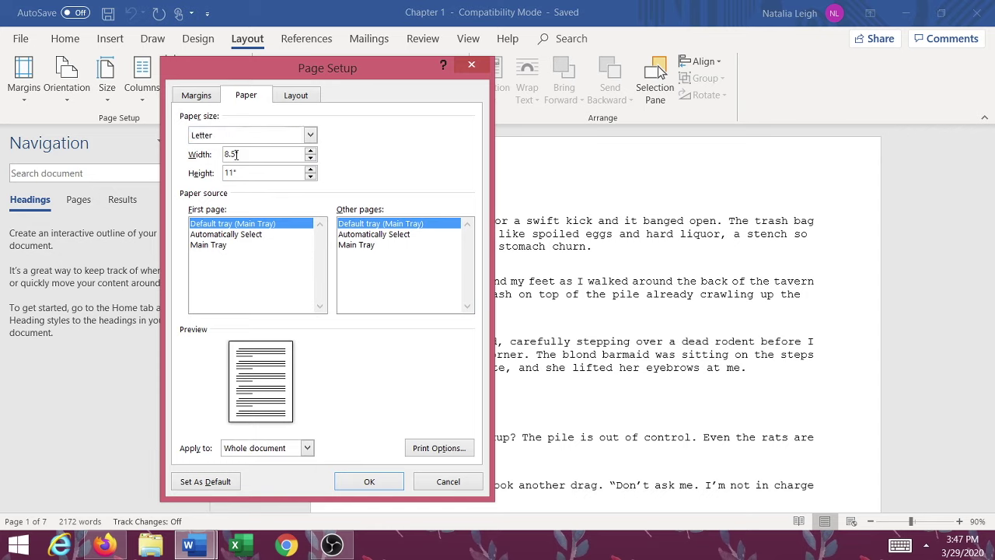
pyautogui.press('BackSpace')
pyautogui.press('BackSpace')
pyautogui.press('BackSpace')
pyautogui.write('5')
pyautogui.click(234, 172)
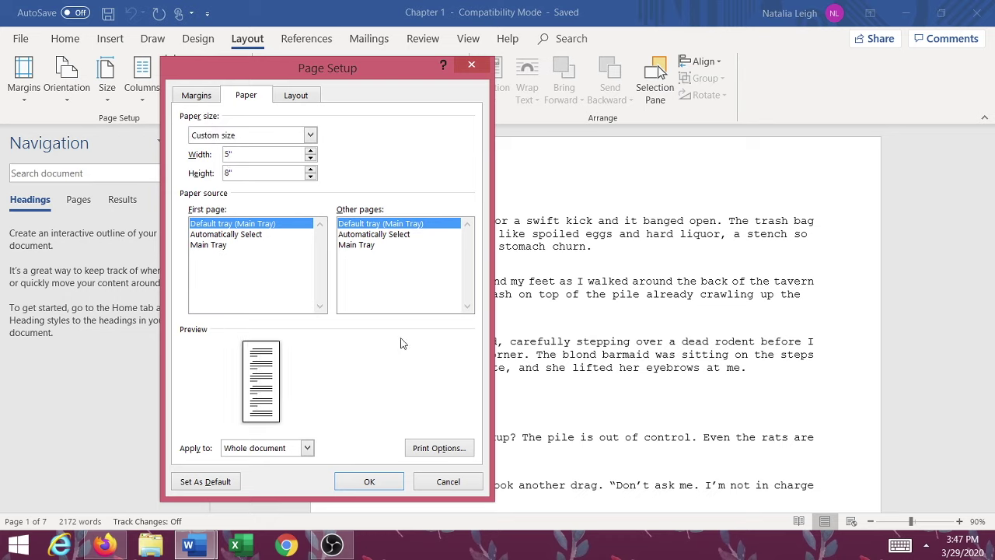
pyautogui.write('8')
pyautogui.click(370, 482)
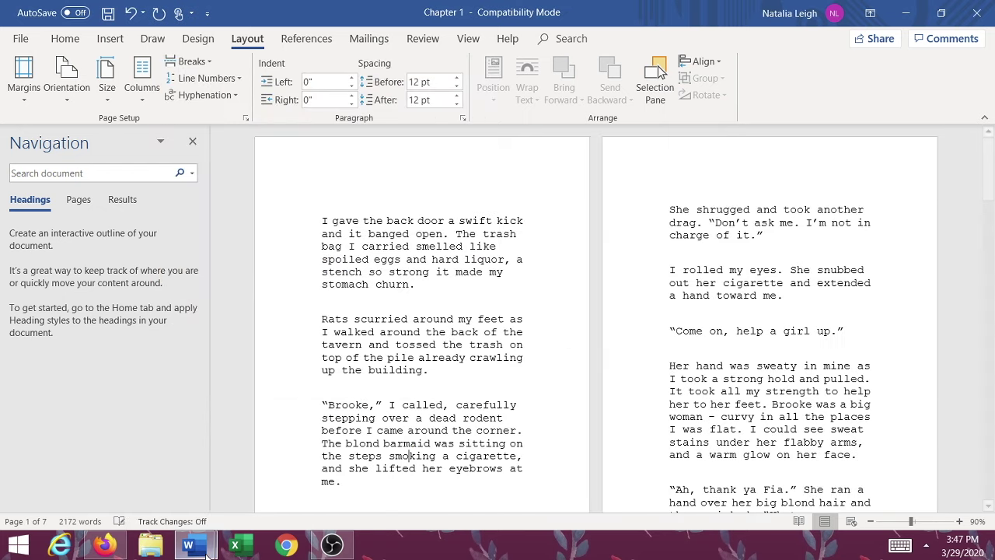
# Step: Add a "Page Facing" line below Margins in Document1's Basic Formatting list
pyautogui.moveTo(188, 545)
pyautogui.click(131, 451)
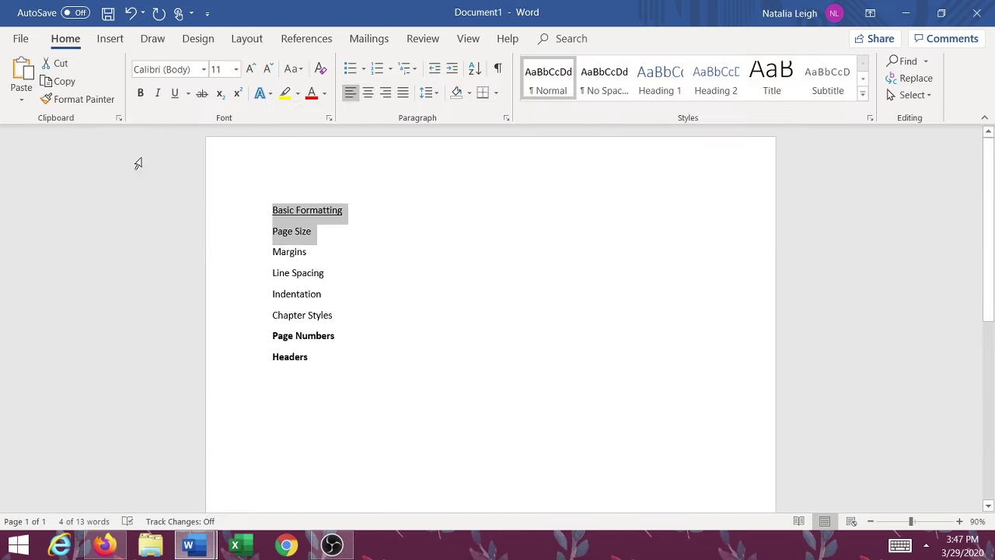
pyautogui.click(309, 253)
pyautogui.press('Return')
pyautogui.write('Page Facin')
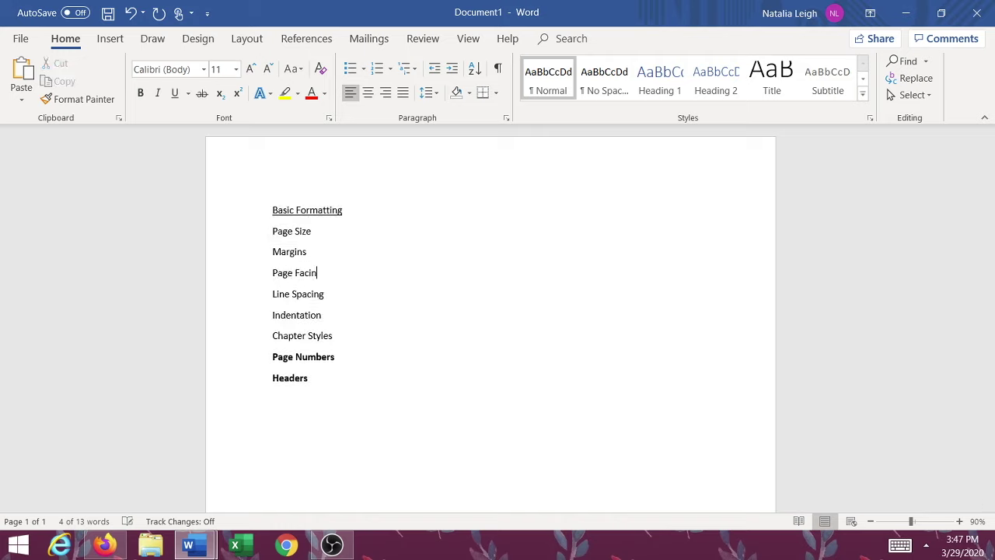
pyautogui.write('g')
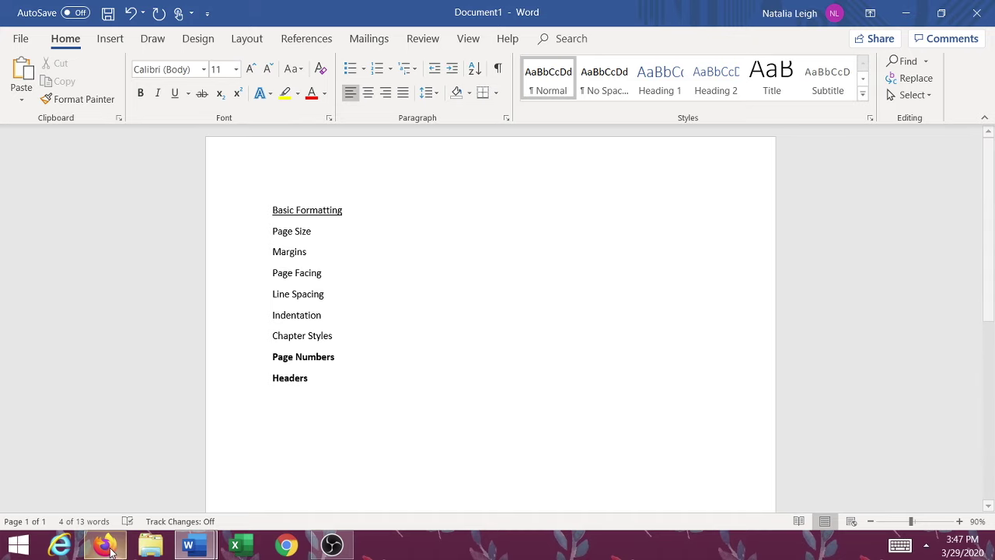
# Step: Return to the Chapter 1 document and undo and redo the paper size change to compare both page layouts
pyautogui.hotkey('alt', 'Tab')
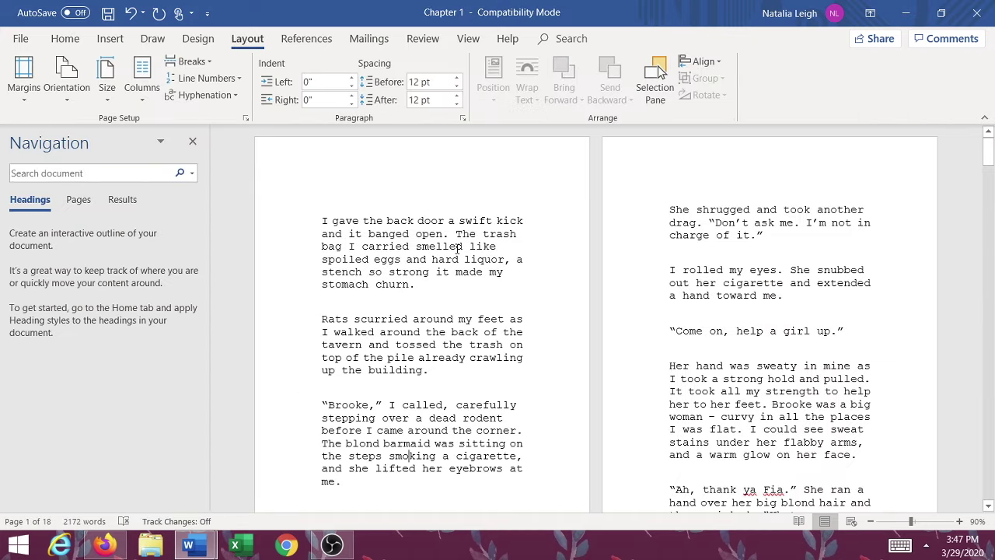
pyautogui.scroll(-3, 480, 237)
pyautogui.scroll(3, 480, 236)
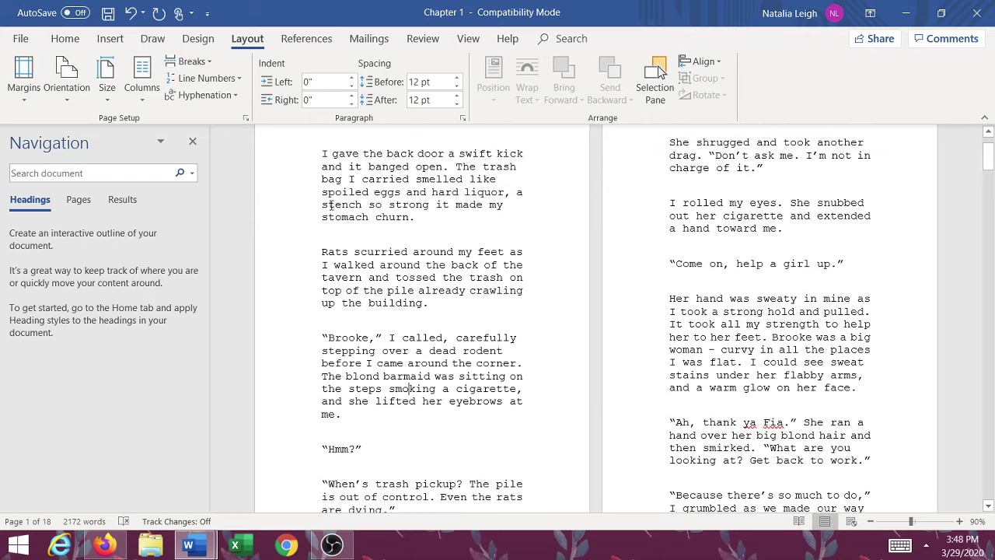
pyautogui.scroll(-3, 397, 243)
pyautogui.hotkey('ctrl', 'z')
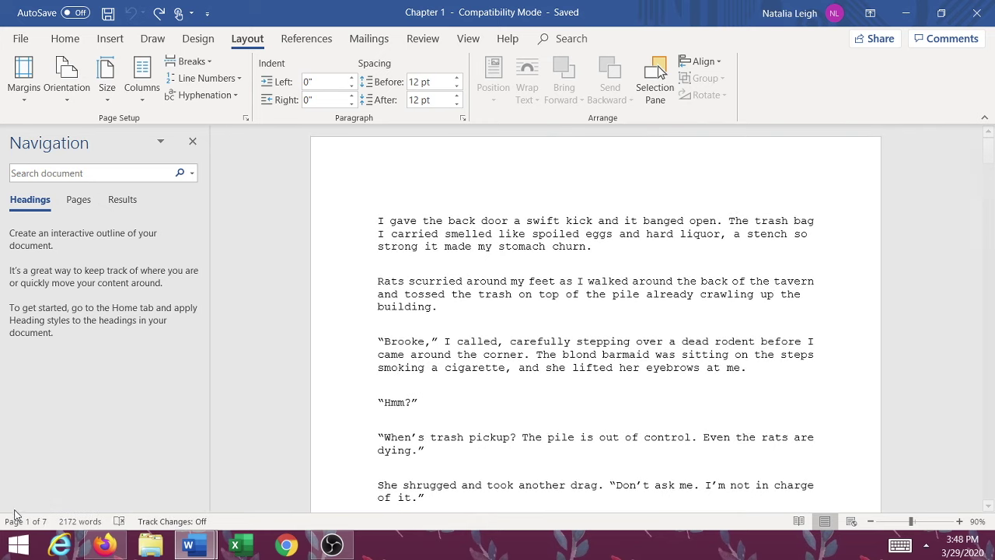
pyautogui.hotkey('ctrl', 'y')
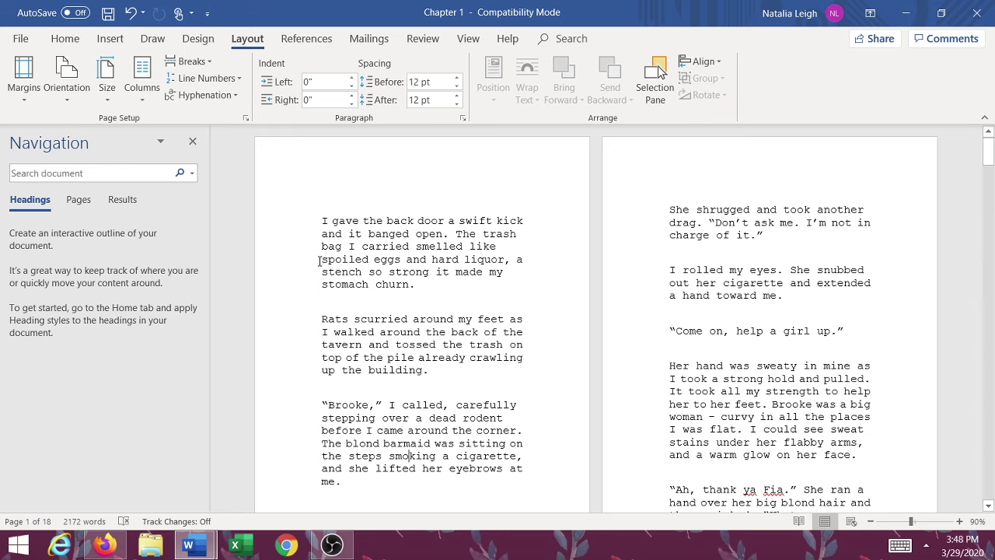
pyautogui.scroll(-1, 318, 264)
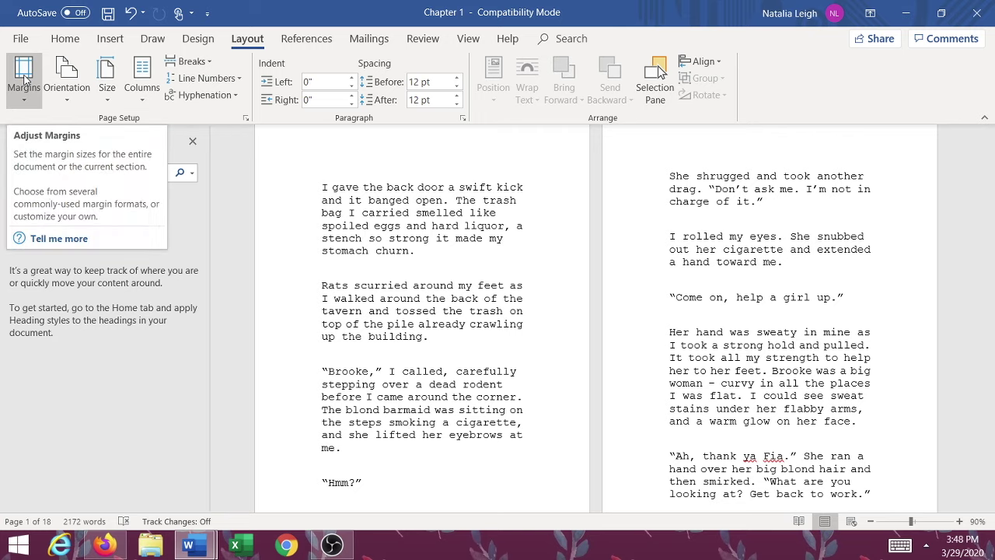
# Step: Switch to Firefox and examine the KDP margin table's 24 to 150 and 151 to 300 page rows on the Build Your Book page
pyautogui.click(105, 544)
pyautogui.click(225, 29)
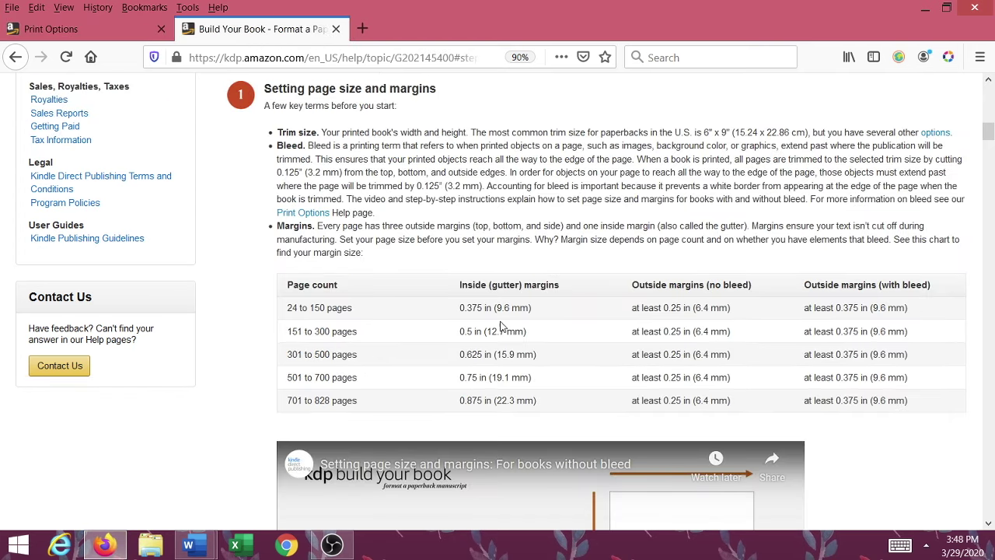
pyautogui.scroll(-2, 502, 326)
pyautogui.moveTo(285, 239); pyautogui.dragTo(914, 239)
pyautogui.moveTo(541, 242); pyautogui.dragTo(453, 247)
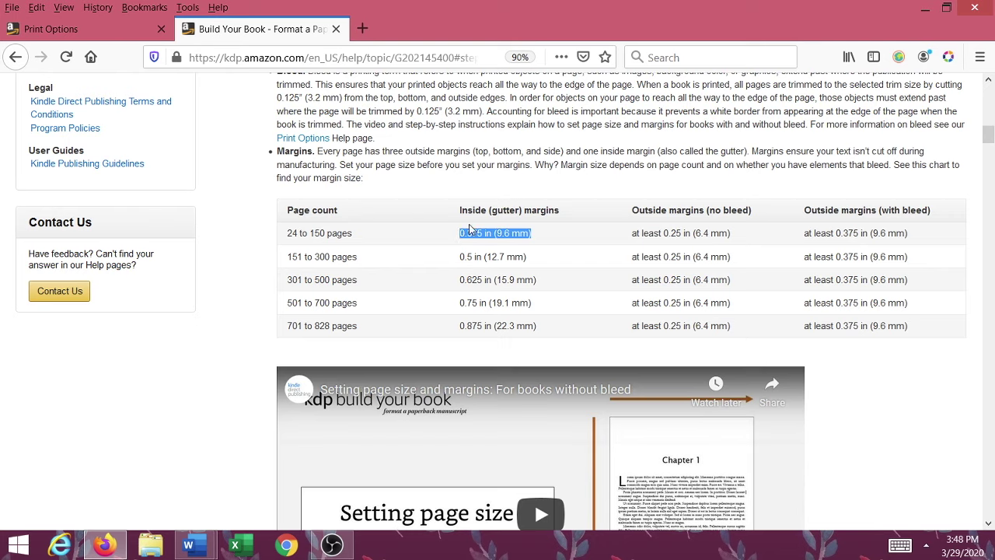
pyautogui.click(467, 233)
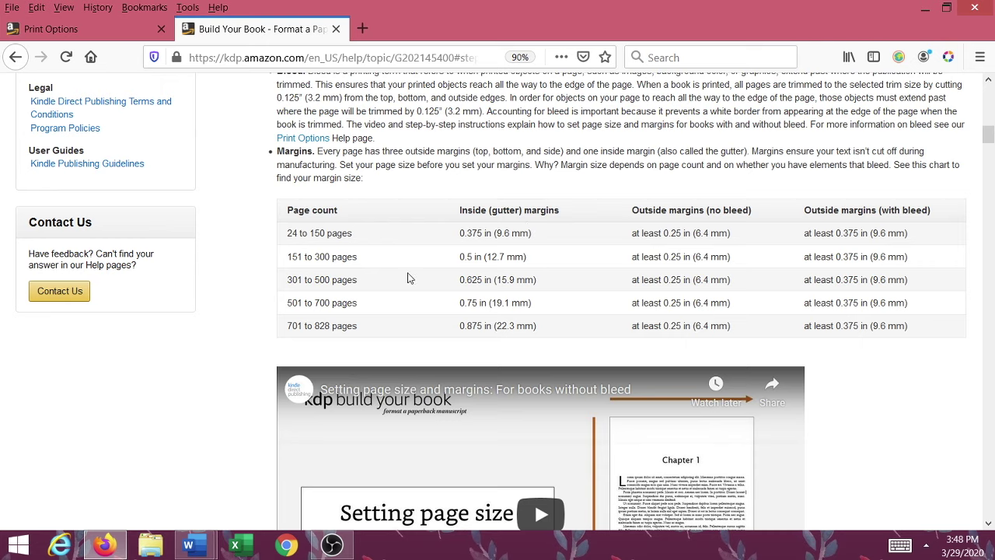
pyautogui.moveTo(289, 236); pyautogui.dragTo(909, 240)
pyautogui.click(588, 251)
pyautogui.moveTo(290, 258); pyautogui.dragTo(913, 268)
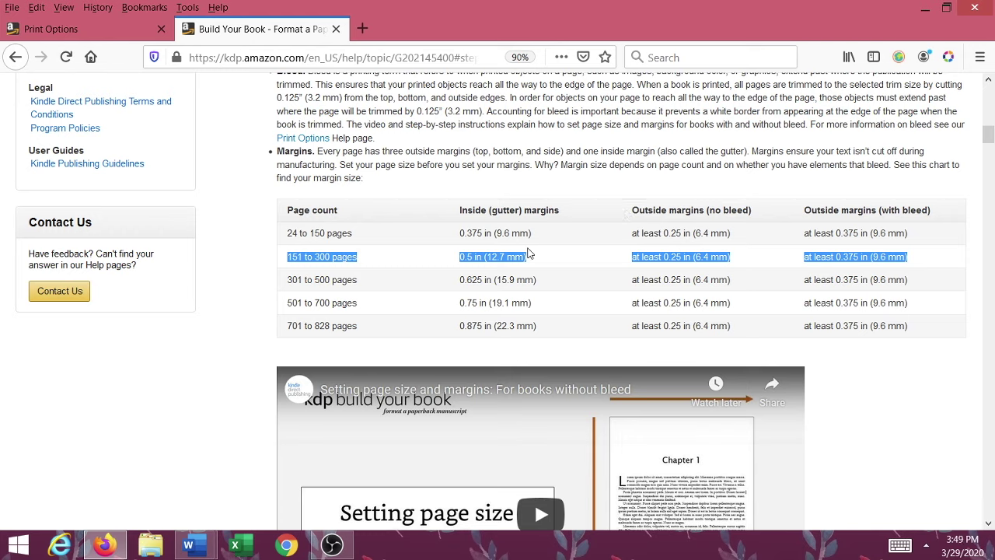
# Step: Examine the KDP margin table's inside (gutter) column and compare the outside margin columns for no bleed and with bleed
pyautogui.click(460, 258)
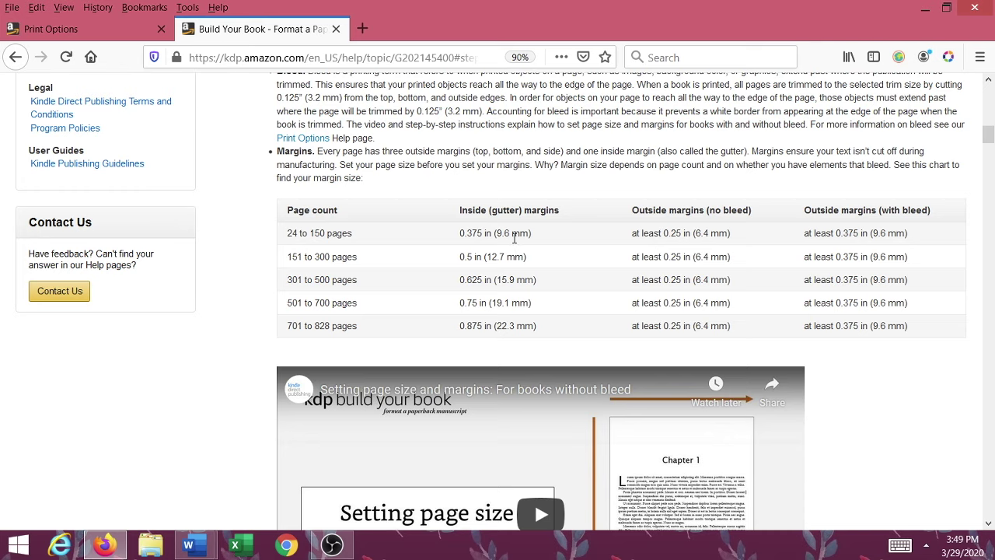
pyautogui.tripleClick(533, 210)
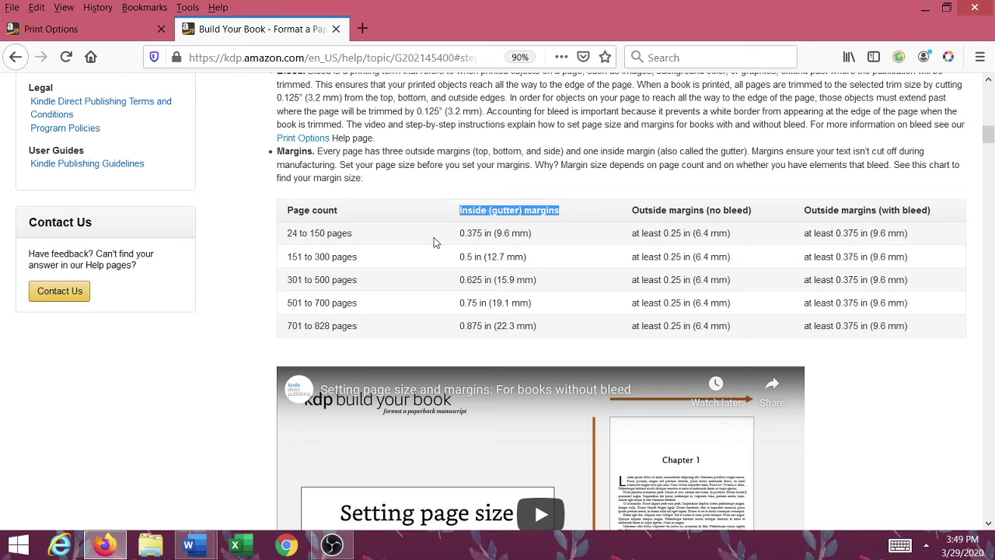
pyautogui.click(504, 210)
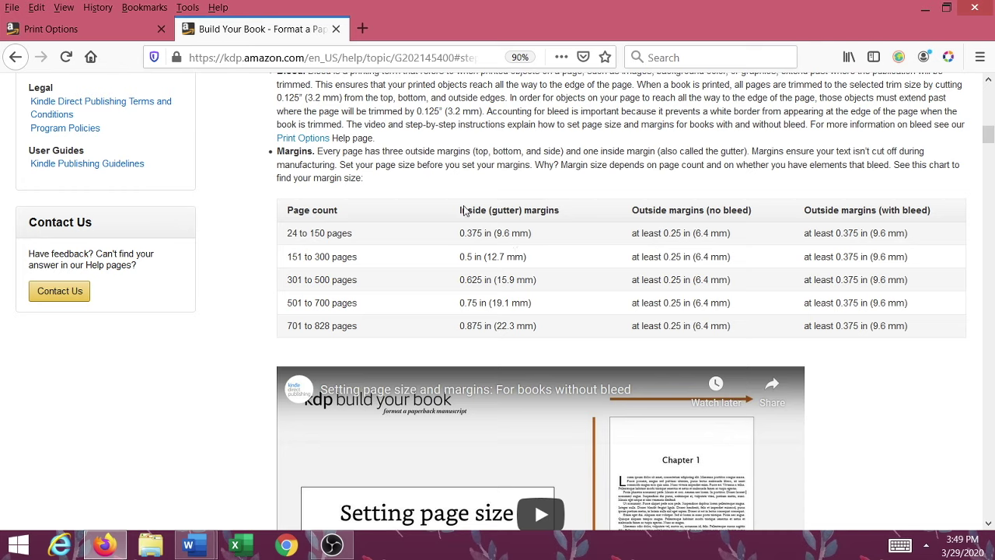
pyautogui.moveTo(461, 210); pyautogui.dragTo(492, 233)
pyautogui.click(494, 234)
pyautogui.click(666, 215)
pyautogui.moveTo(629, 235); pyautogui.dragTo(703, 247)
pyautogui.click(736, 206)
pyautogui.moveTo(709, 210); pyautogui.dragTo(751, 212)
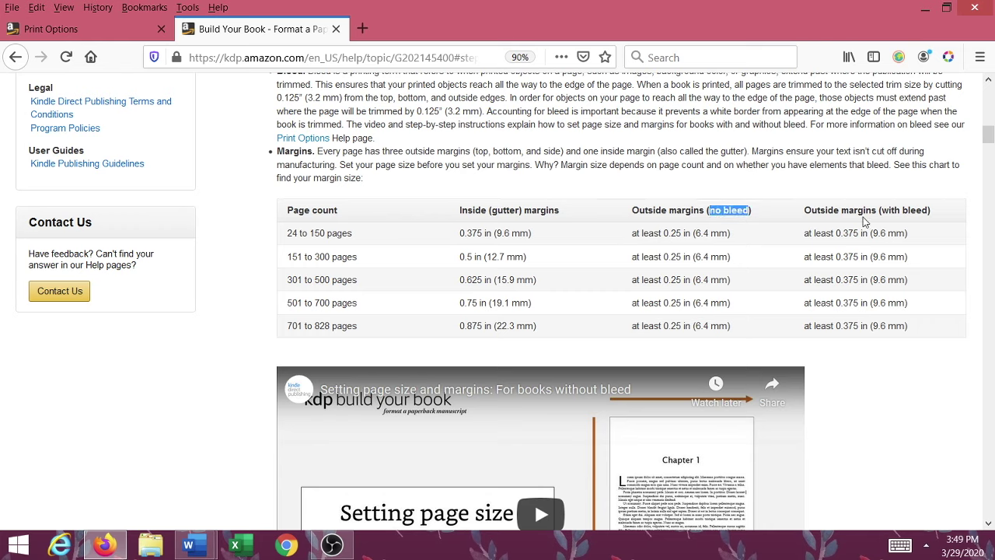
pyautogui.moveTo(881, 211); pyautogui.dragTo(925, 222)
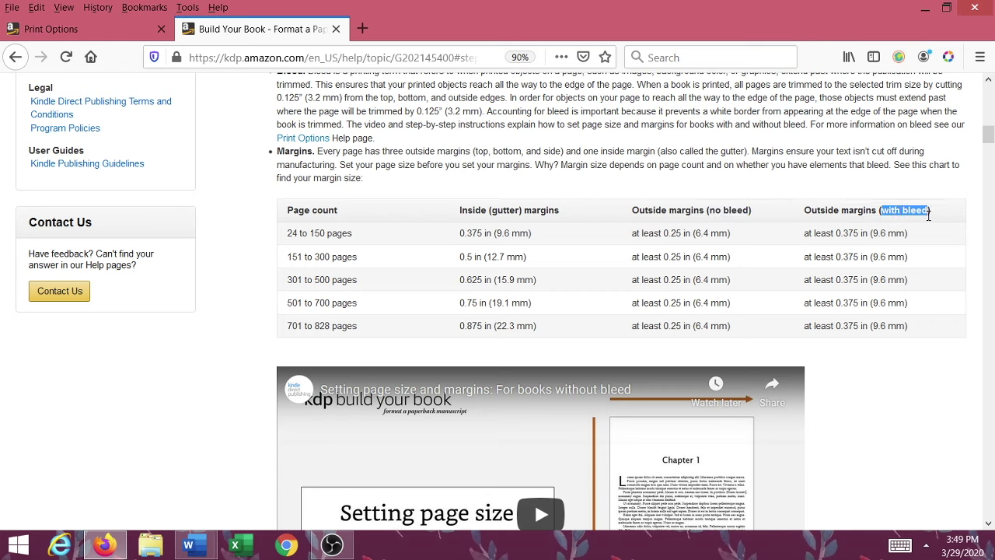
pyautogui.click(707, 214)
pyautogui.moveTo(709, 209); pyautogui.dragTo(748, 223)
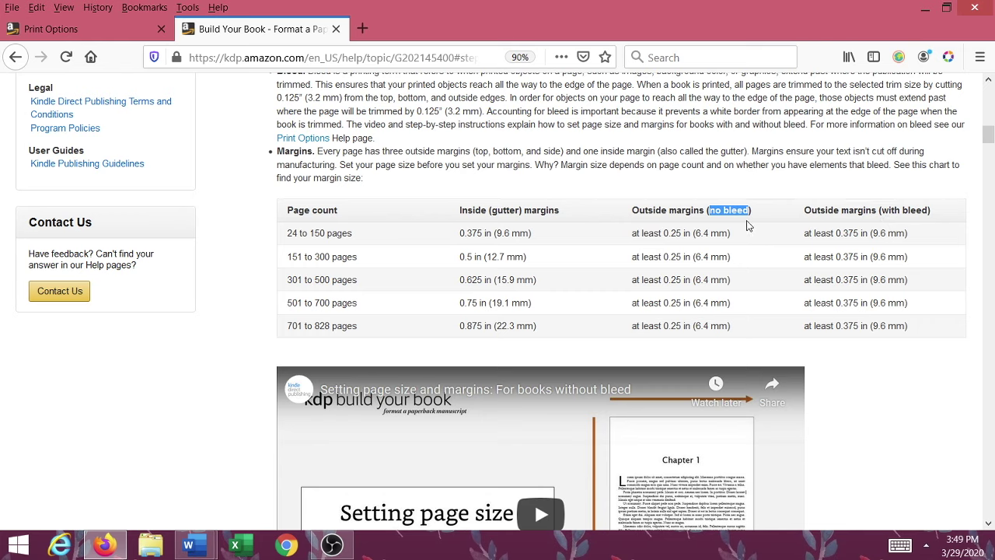
pyautogui.click(888, 216)
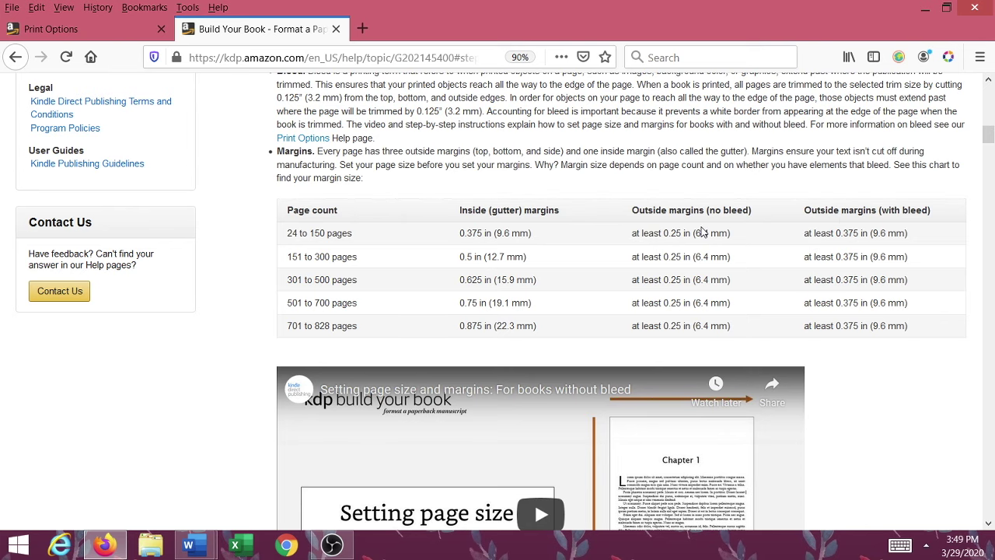
pyautogui.scroll(-1, 703, 232)
pyautogui.scroll(1, 701, 229)
pyautogui.moveTo(633, 211); pyautogui.dragTo(754, 221)
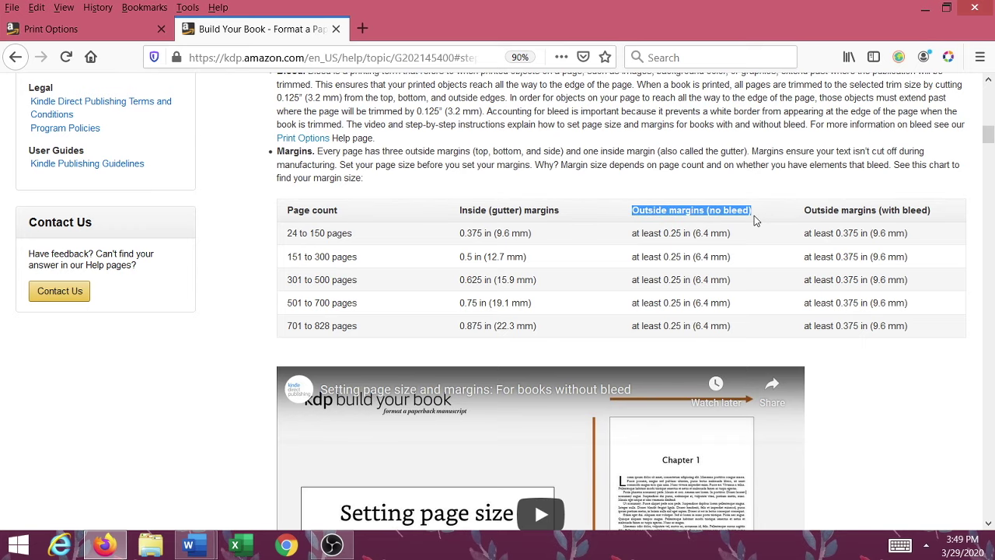
pyautogui.click(900, 212)
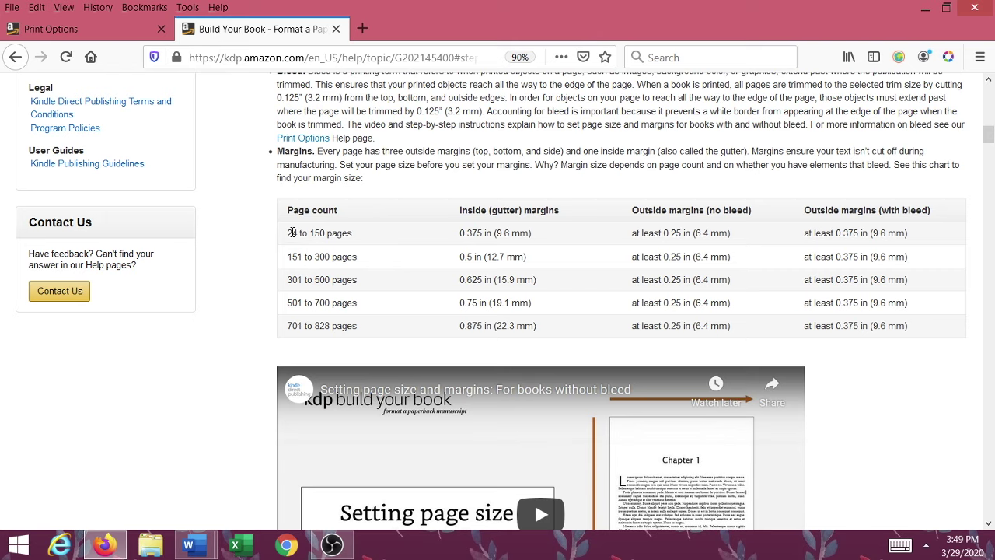
# Step: Examine the inside (gutter) and no-bleed outside margin requirements in the table's 24 to 150 pages row
pyautogui.moveTo(287, 240); pyautogui.dragTo(910, 247)
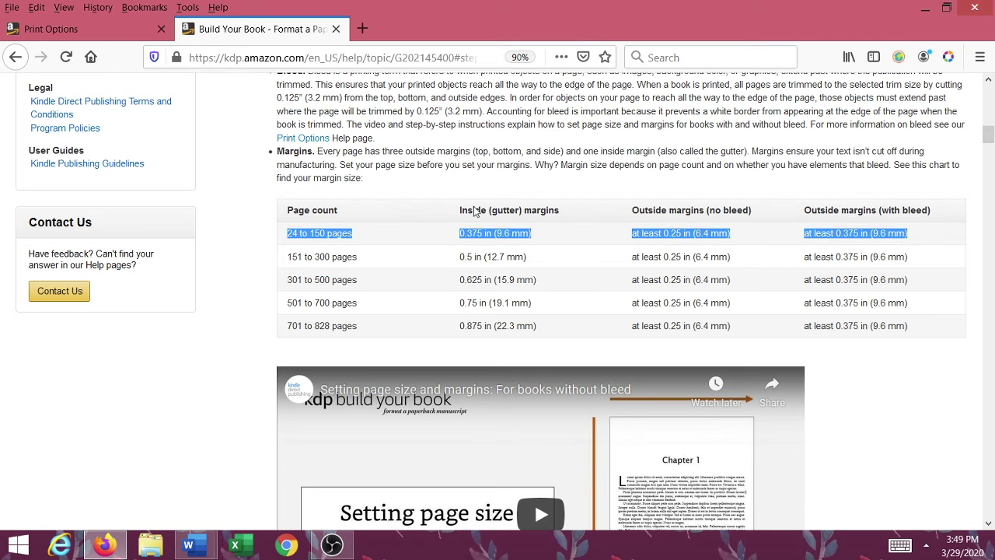
pyautogui.click(565, 222)
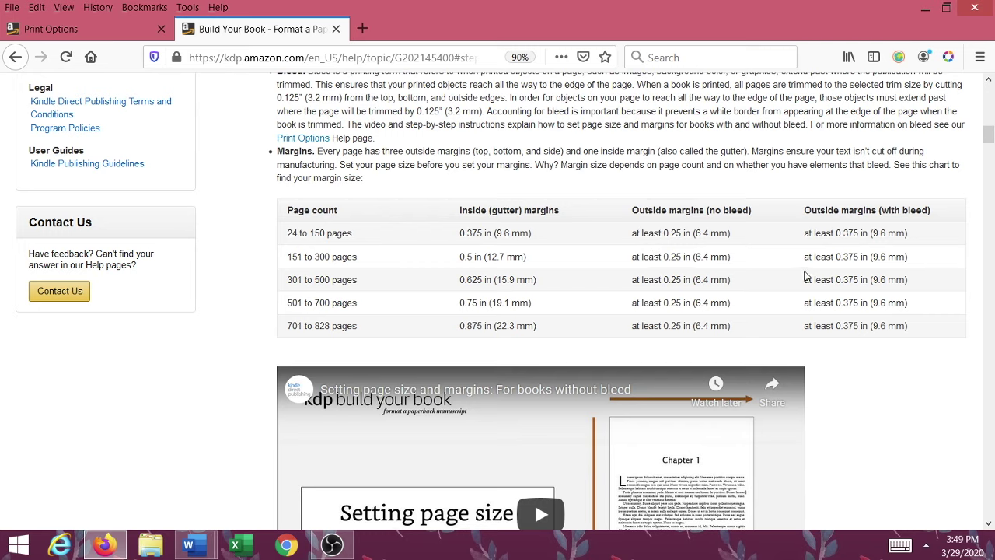
pyautogui.moveTo(469, 206); pyautogui.dragTo(555, 210)
pyautogui.click(529, 264)
pyautogui.doubleClick(469, 233)
pyautogui.click(487, 261)
pyautogui.doubleClick(665, 233)
pyautogui.click(568, 237)
# Step: Switch to the Chapter 1 document in Word and choose Mirror margins for multiple pages in the custom margin settings
pyautogui.click(188, 544)
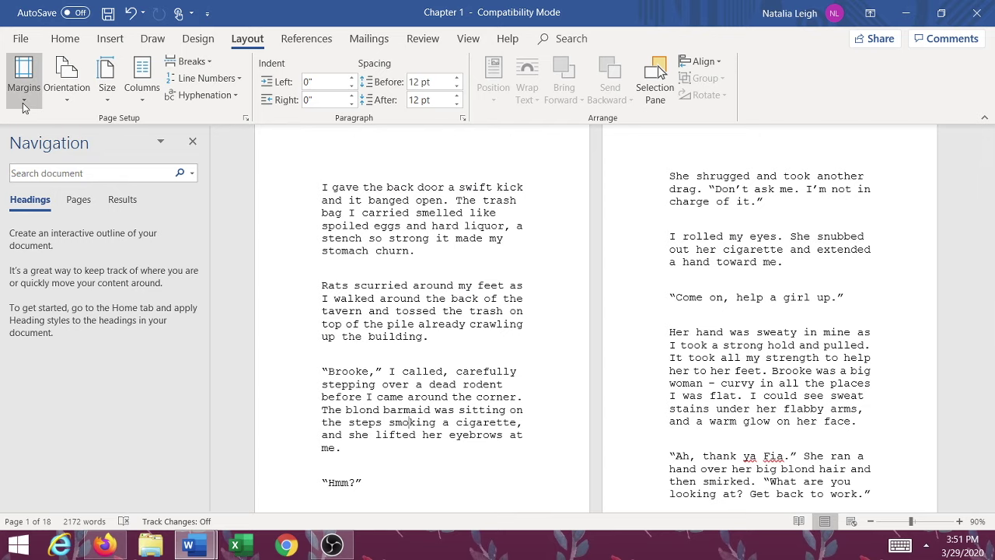
pyautogui.click(24, 93)
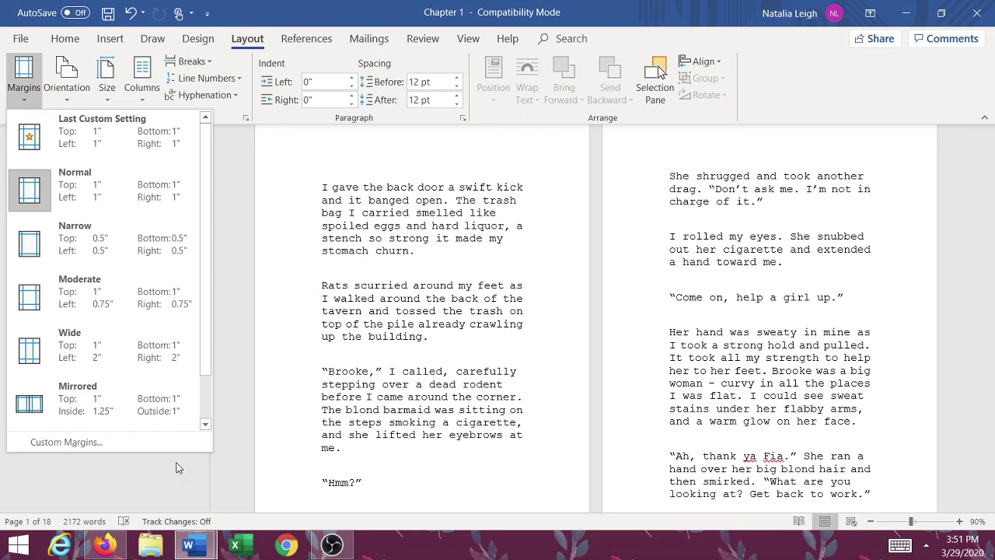
pyautogui.click(156, 442)
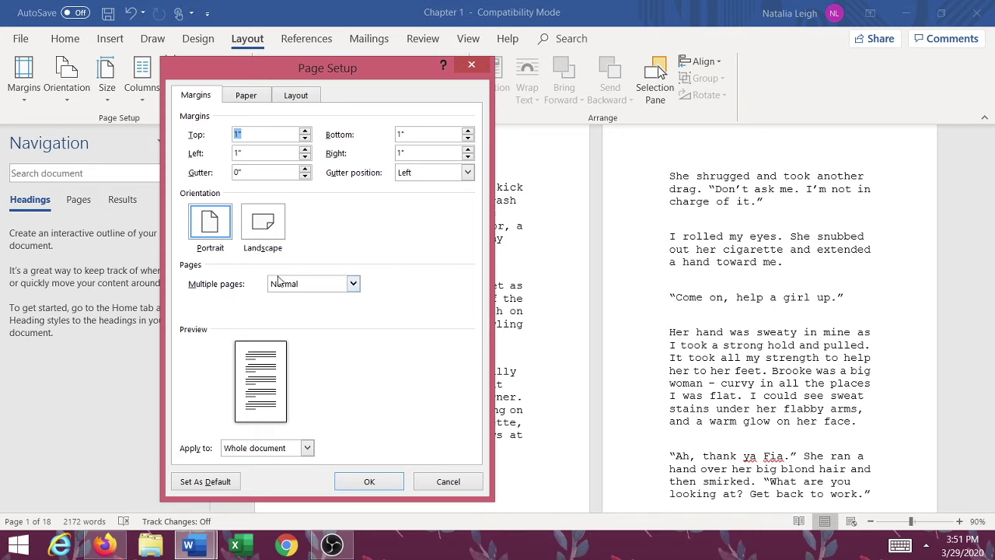
pyautogui.click(352, 284)
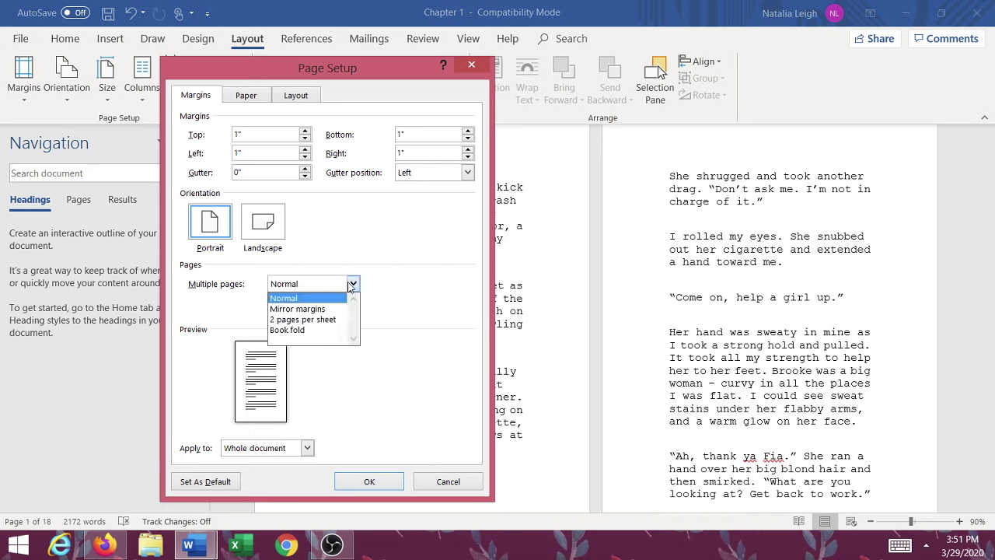
pyautogui.click(195, 283)
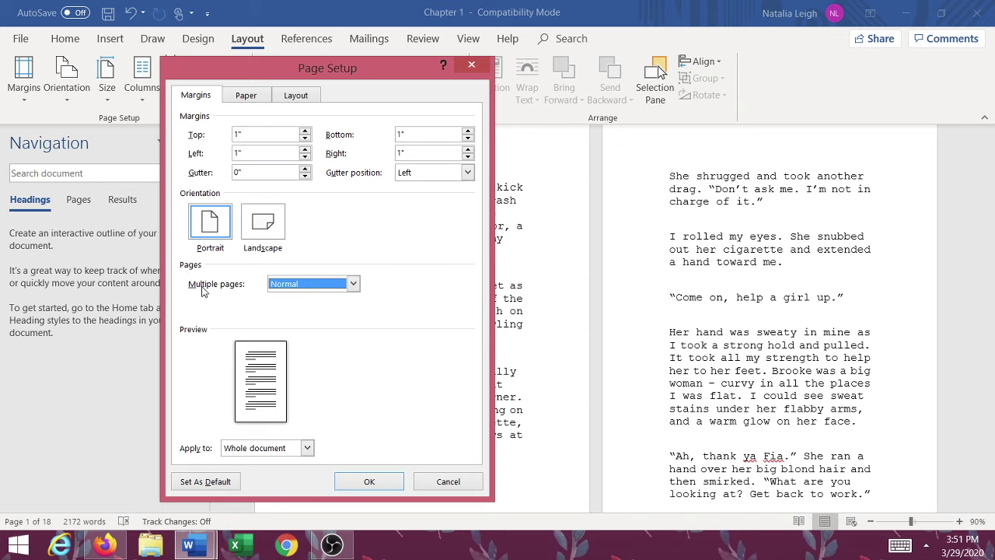
pyautogui.click(354, 285)
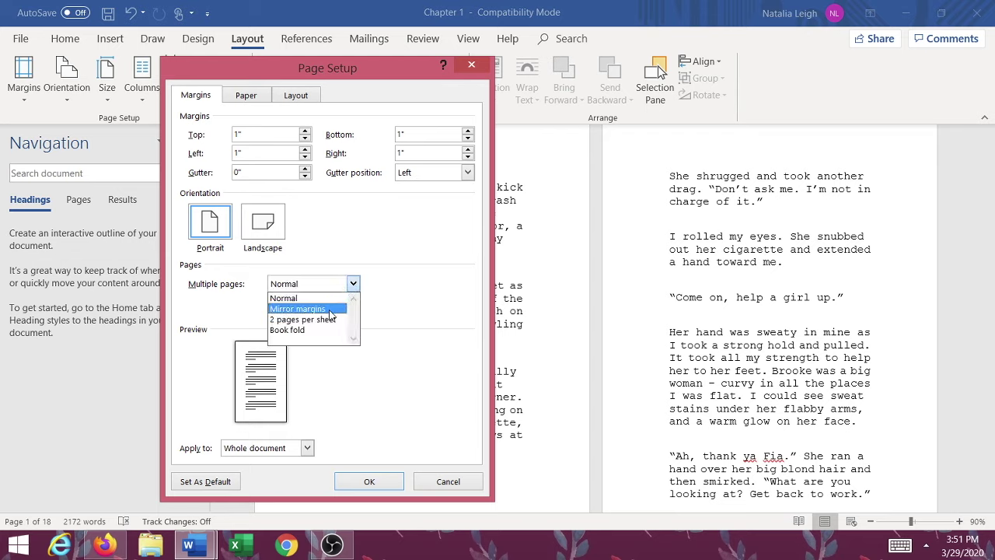
pyautogui.click(328, 310)
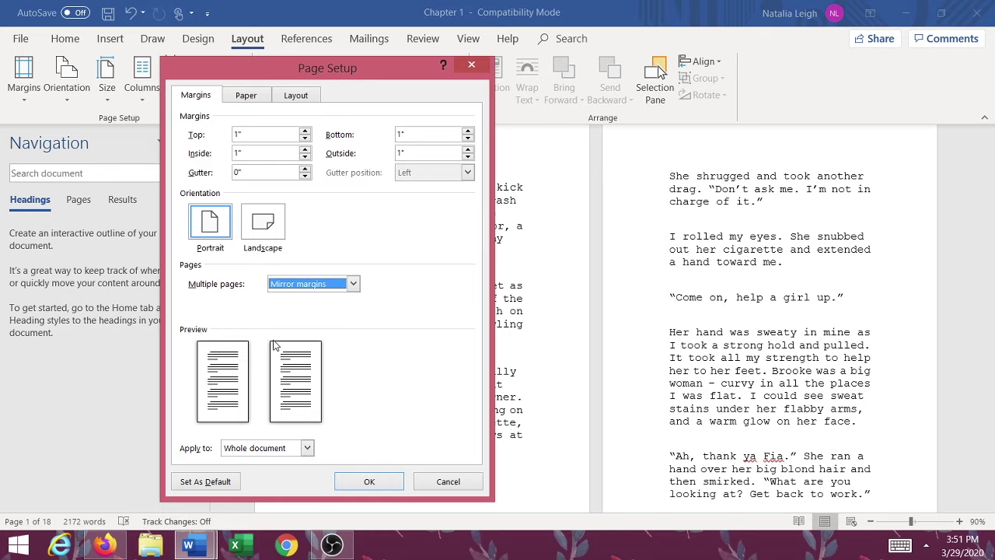
# Step: Alternate the multiple pages setting between Normal and Mirror margins to compare the margin fields and preview, ending on Mirror margins
pyautogui.click(335, 286)
pyautogui.click(326, 306)
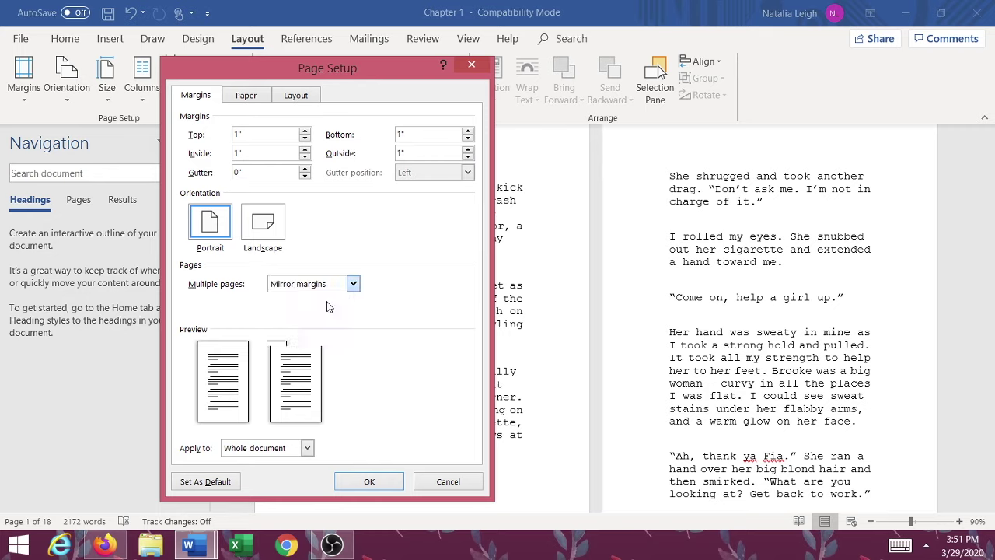
pyautogui.press('Up')
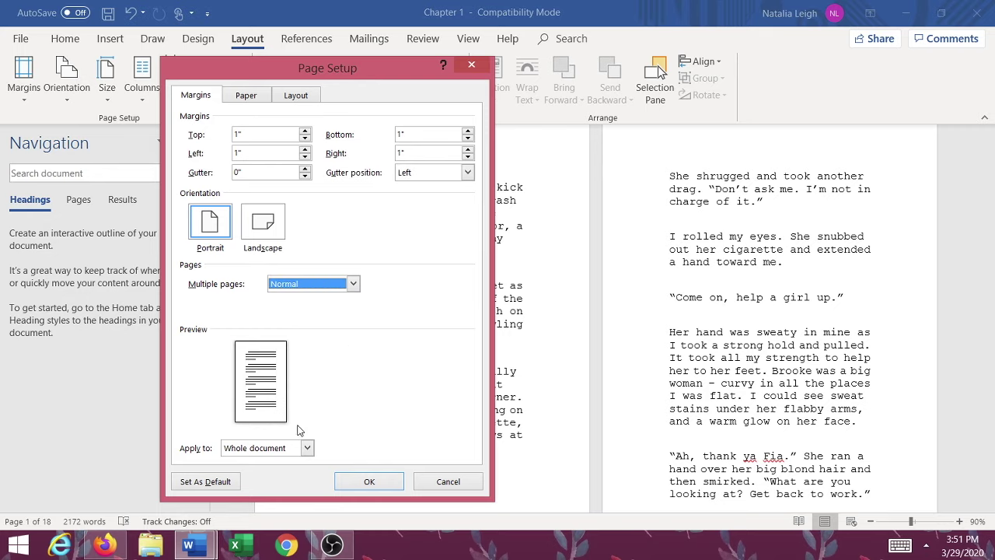
pyautogui.click(310, 286)
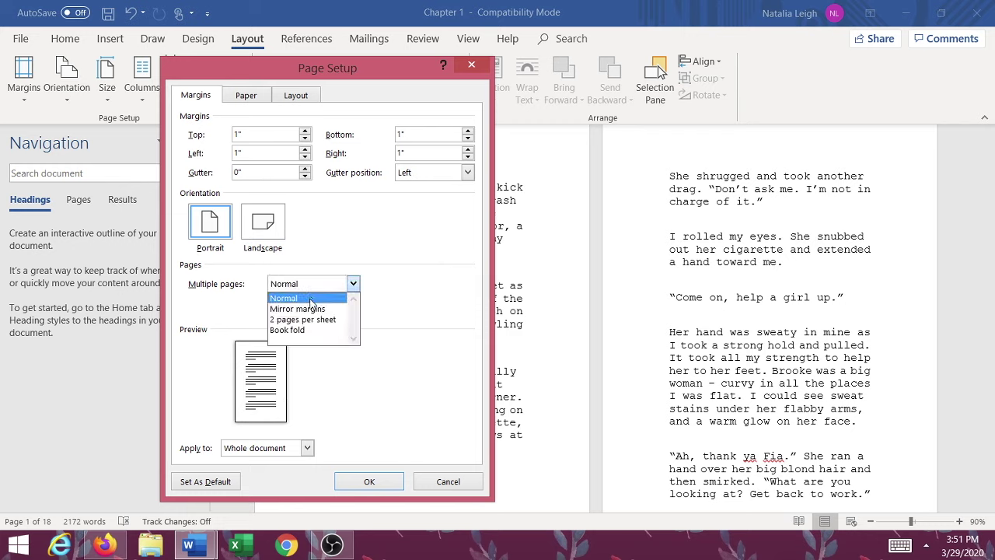
pyautogui.click(313, 309)
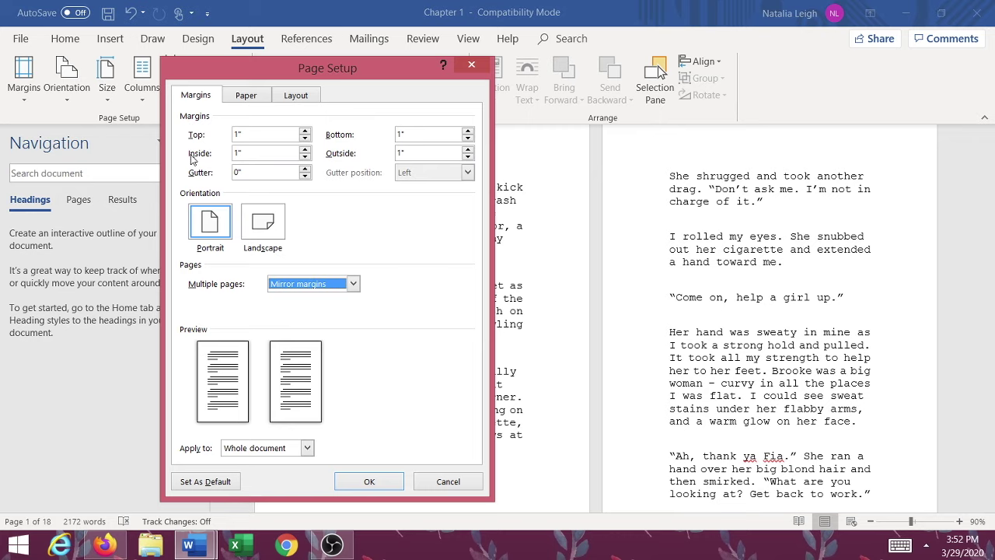
pyautogui.click(319, 283)
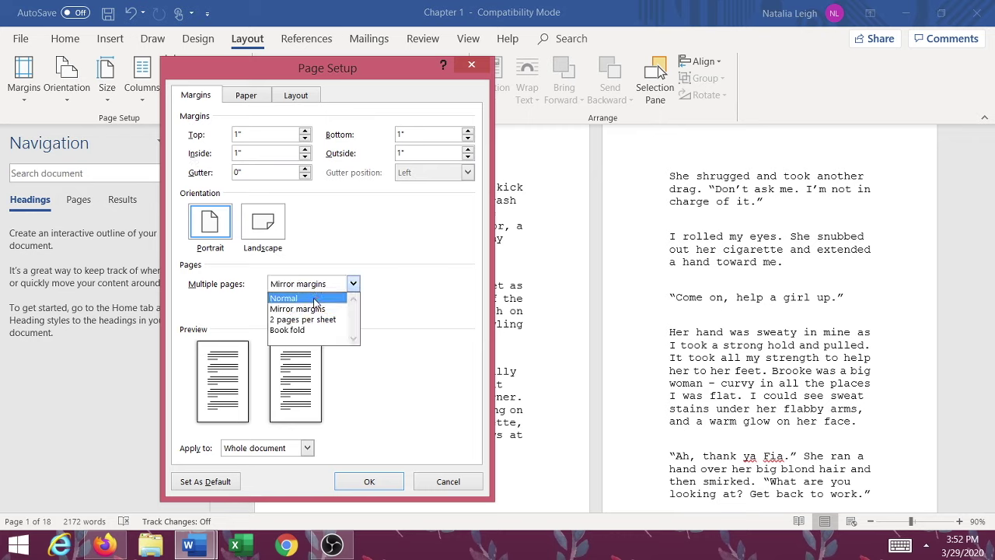
pyautogui.click(317, 298)
pyautogui.click(309, 284)
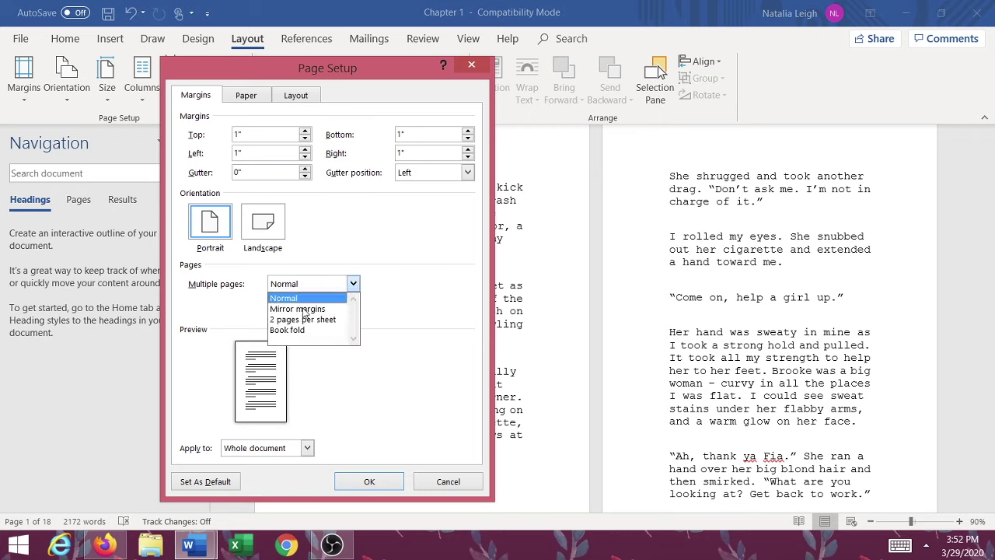
pyautogui.click(304, 303)
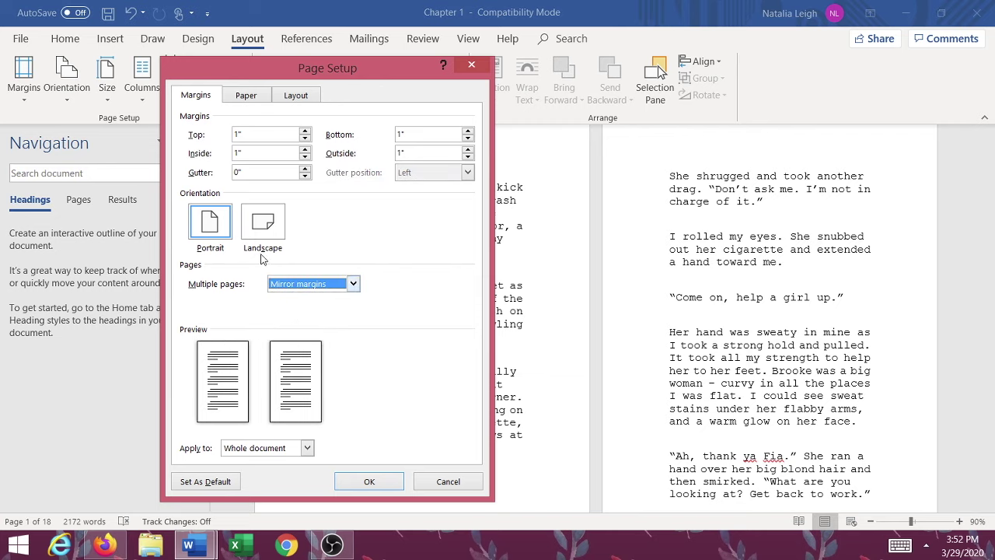
# Step: Set the inside margin to .375" and the outside margin to .25", and apply them to the whole document
pyautogui.click(243, 153)
pyautogui.press('BackSpace')
pyautogui.press('BackSpace')
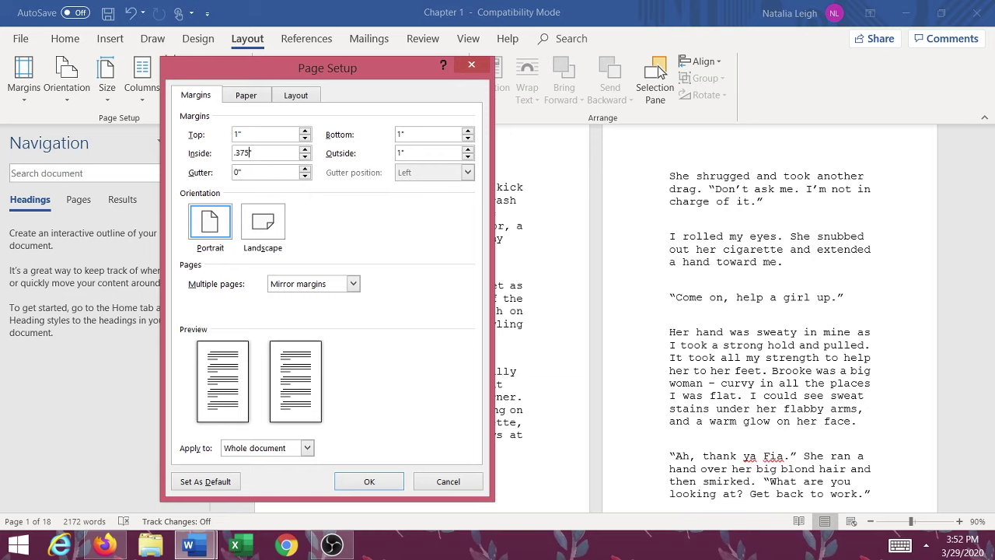
pyautogui.click(407, 152)
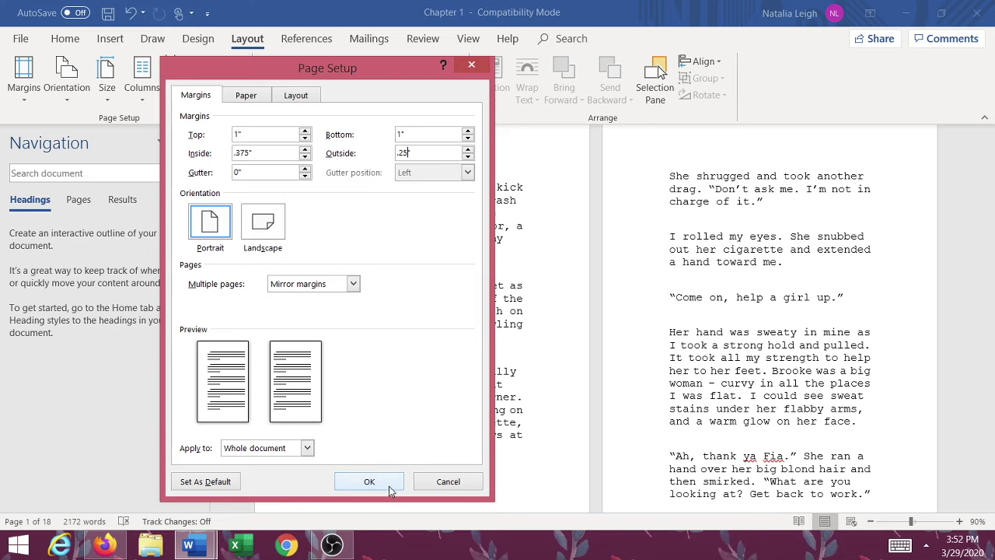
pyautogui.click(307, 448)
pyautogui.click(261, 457)
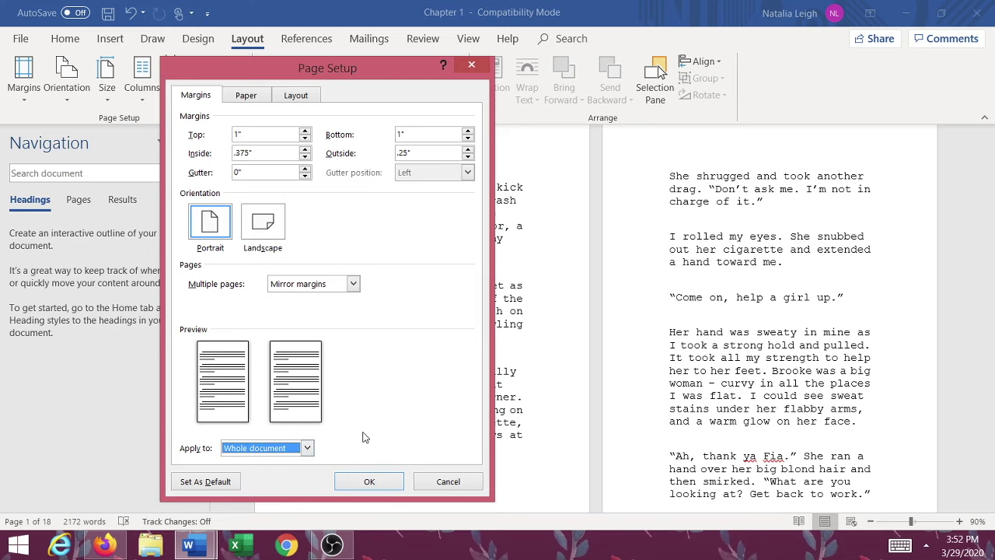
pyautogui.click(381, 480)
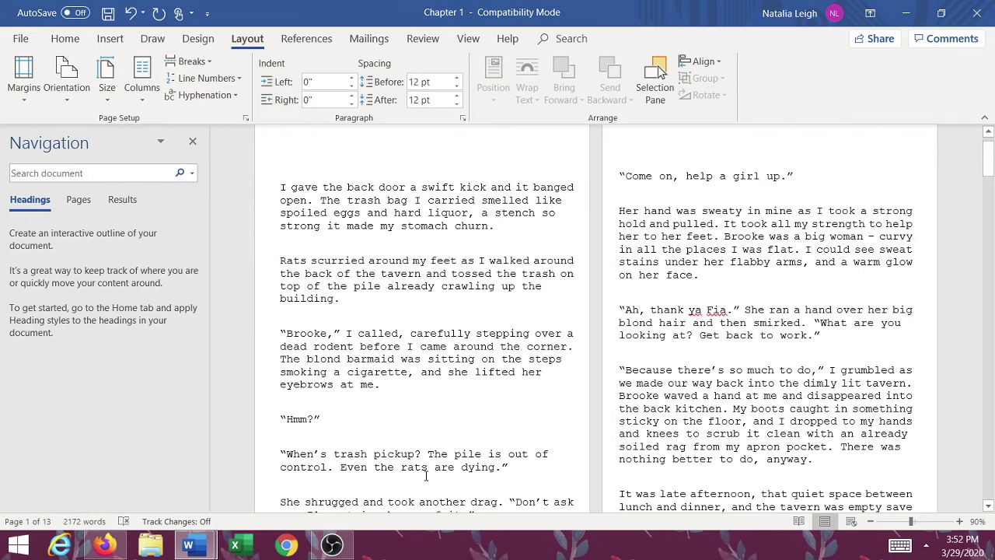
# Step: Examine how the Chapter 1 text sits within the new margins on the opening pages
pyautogui.scroll(-1, 493, 402)
pyautogui.scroll(2, 389, 310)
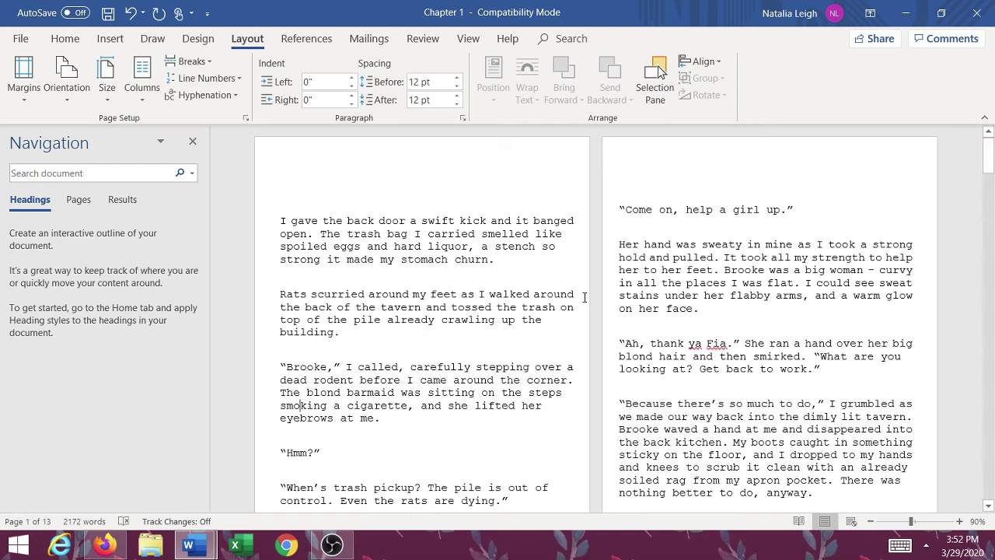
pyautogui.scroll(-6, 580, 174)
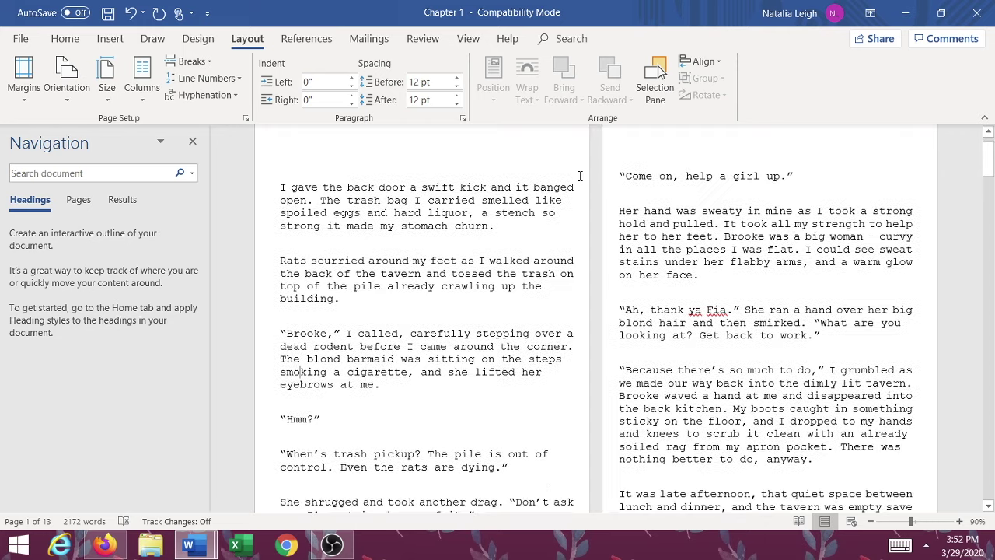
pyautogui.scroll(-3, 580, 176)
pyautogui.scroll(8, 580, 176)
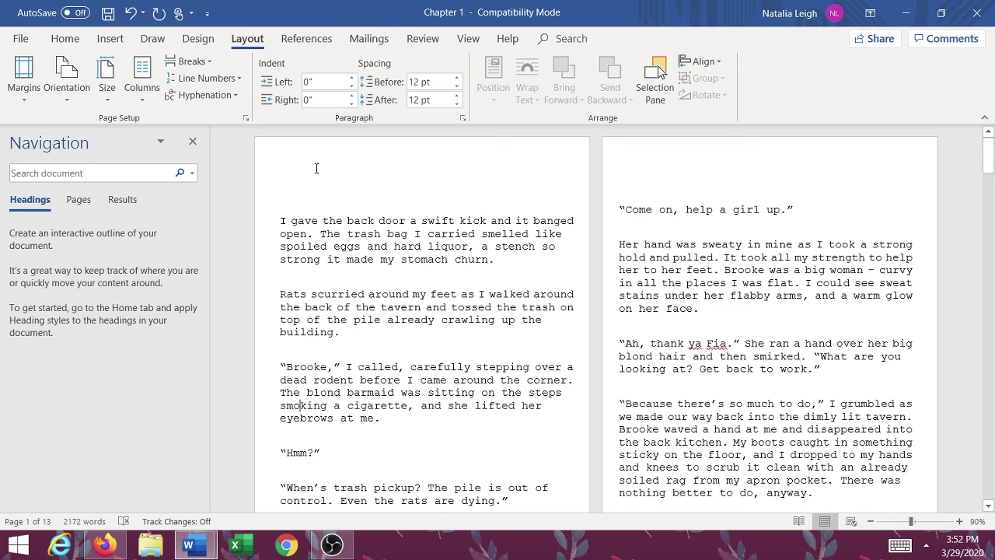
pyautogui.moveTo(322, 184); pyautogui.dragTo(406, 346)
pyautogui.click(349, 259)
pyautogui.moveTo(281, 215); pyautogui.dragTo(381, 397)
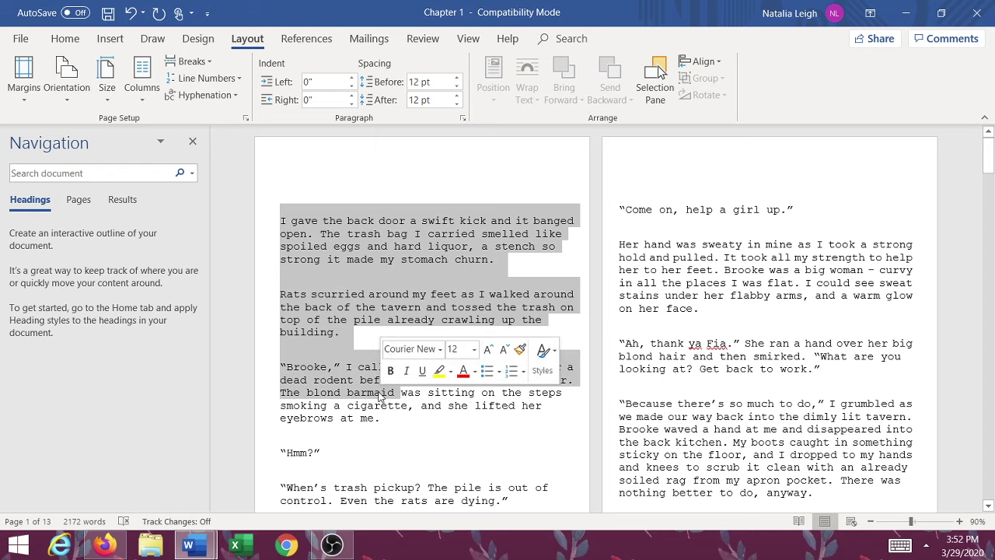
pyautogui.click(368, 261)
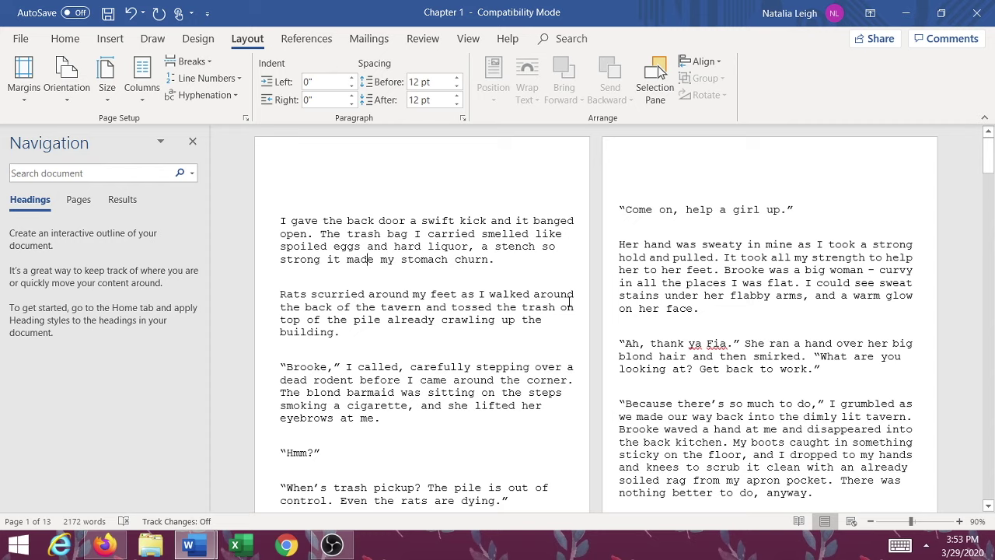
pyautogui.doubleClick(574, 218)
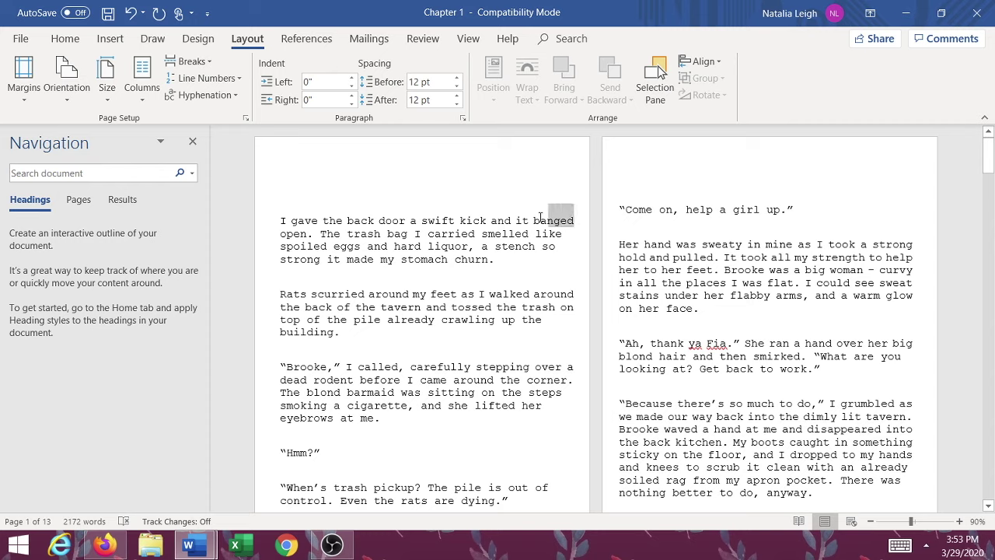
# Step: Set the outside margin to 0.3" for the whole Chapter 1 document and check the resulting text layout
pyautogui.click(577, 225)
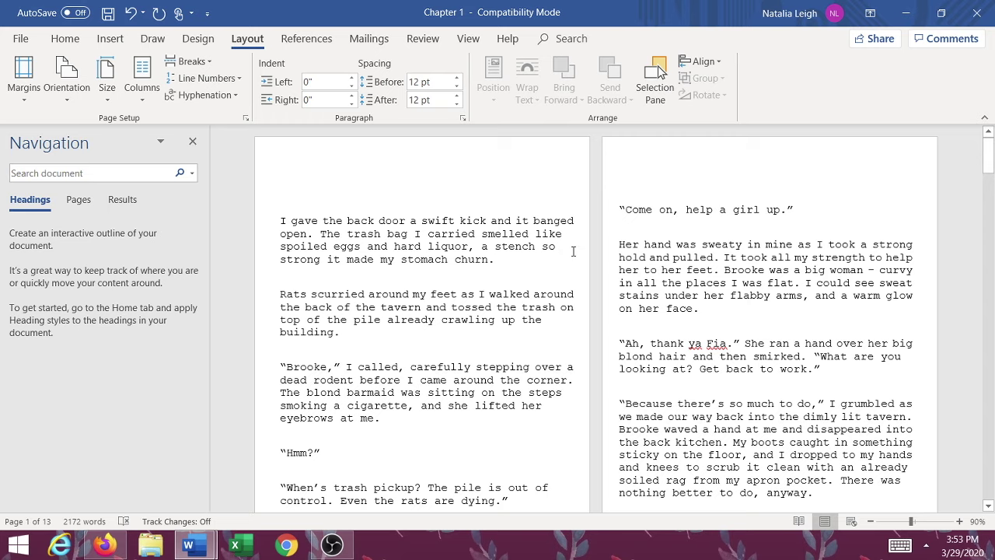
pyautogui.click(23, 78)
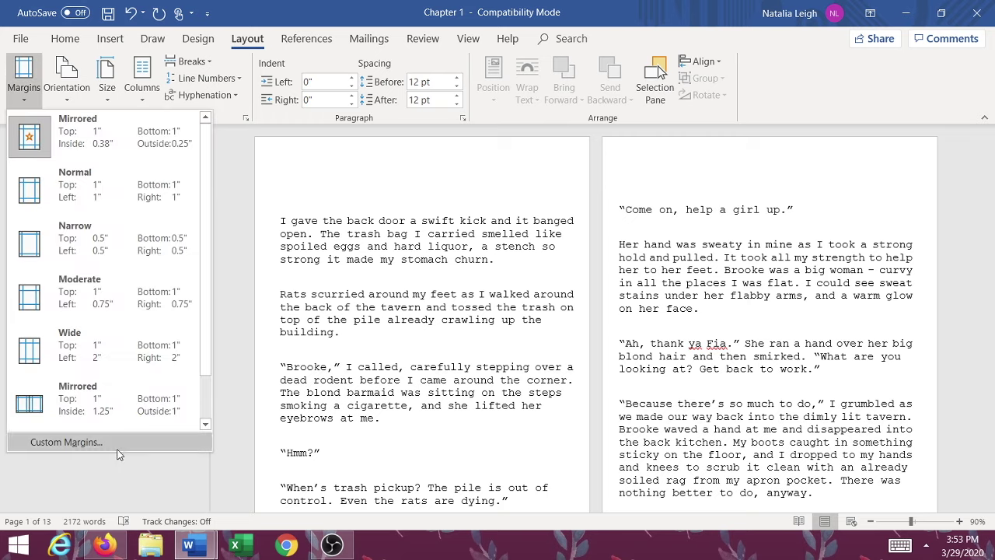
pyautogui.click(66, 442)
pyautogui.click(406, 153)
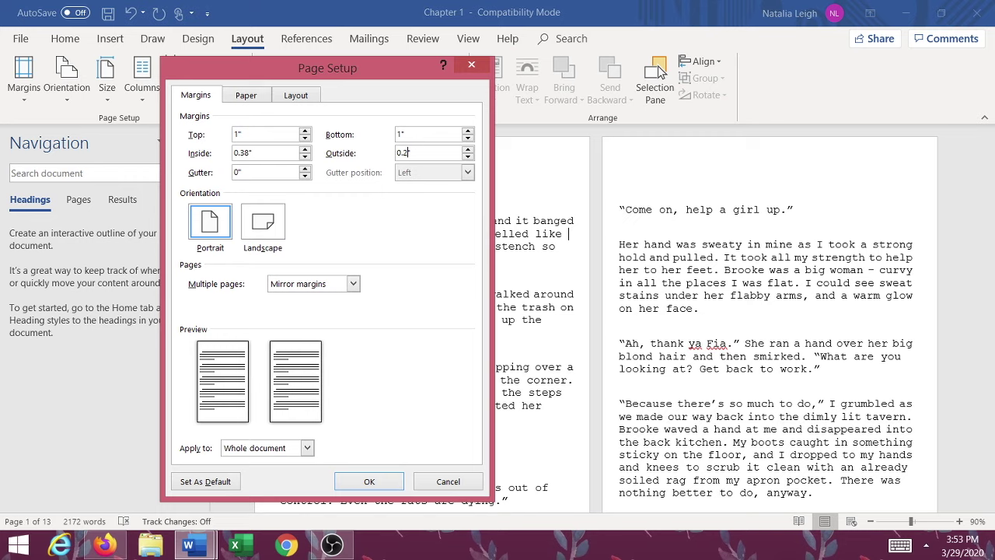
pyautogui.press('Return')
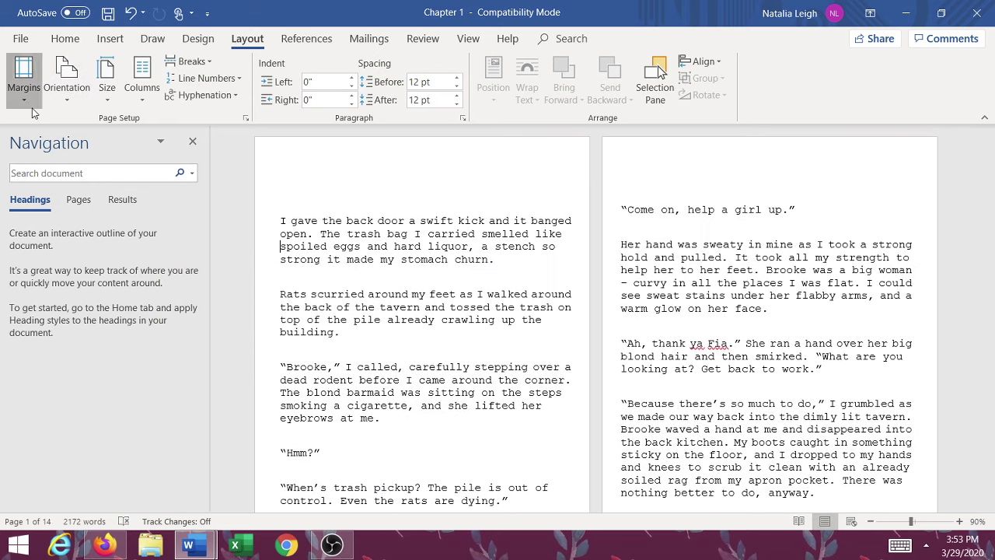
pyautogui.click(24, 78)
pyautogui.click(77, 442)
pyautogui.click(469, 156)
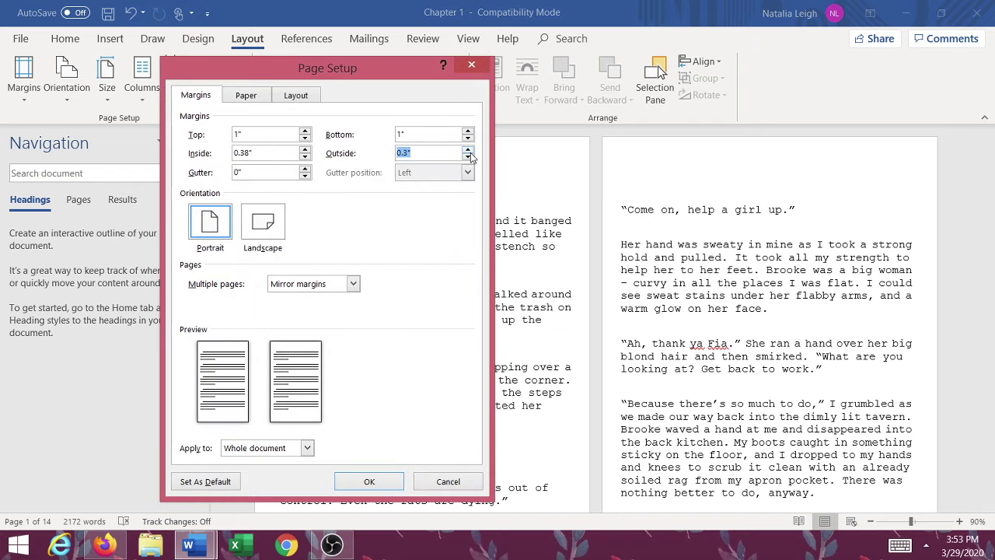
pyautogui.click(367, 481)
pyautogui.scroll(-7, 531, 310)
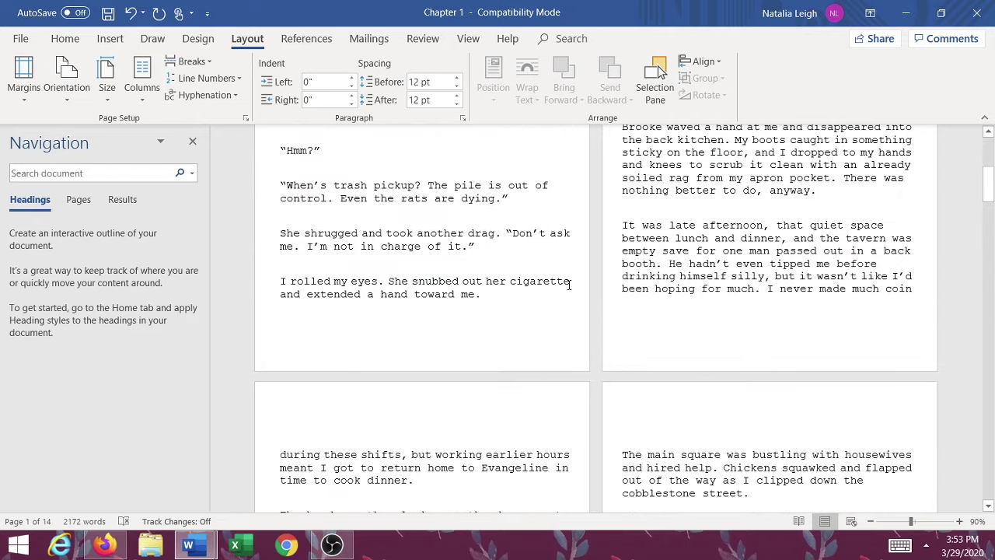
pyautogui.scroll(7, 568, 285)
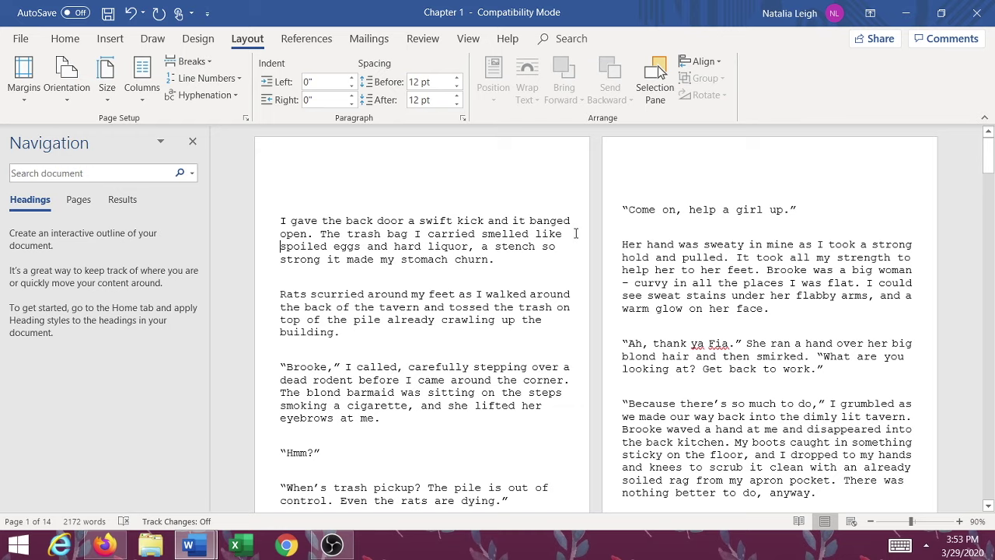
# Step: Switch to the Document1 checklist and strike through the Page Size and Margins items
pyautogui.click(145, 486)
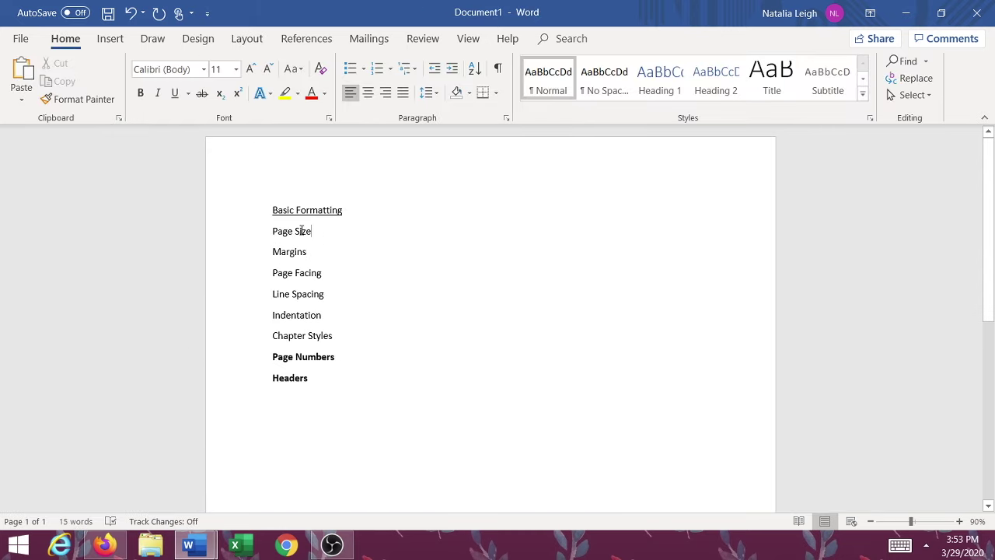
pyautogui.moveTo(317, 231); pyautogui.dragTo(253, 237)
pyautogui.click(201, 93)
pyautogui.moveTo(320, 255); pyautogui.dragTo(270, 255)
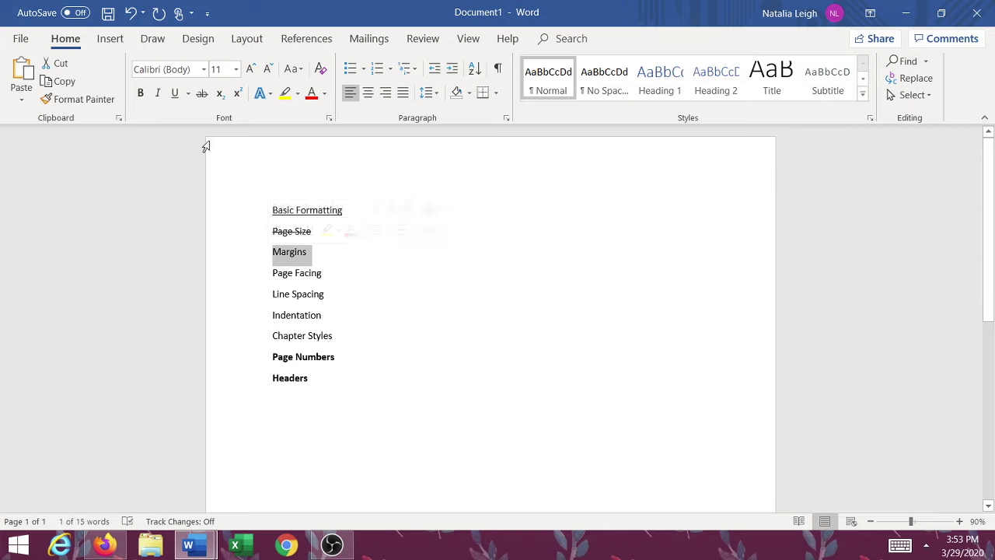
pyautogui.click(201, 93)
# Step: Append "– Mirror Margins" to the Page Facing checklist item and strike through the whole line
pyautogui.moveTo(331, 275); pyautogui.dragTo(271, 273)
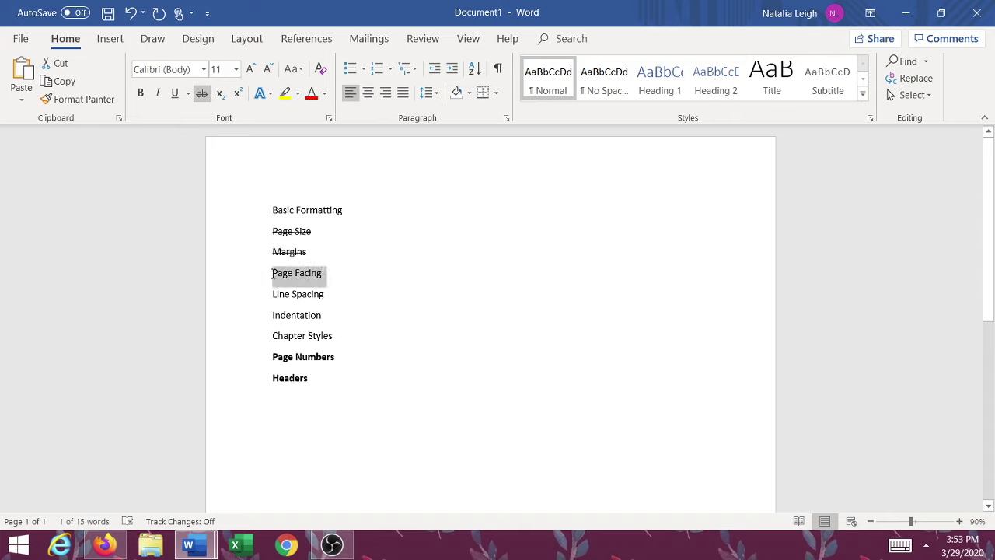
pyautogui.click(327, 279)
pyautogui.write('- Mirror Margins')
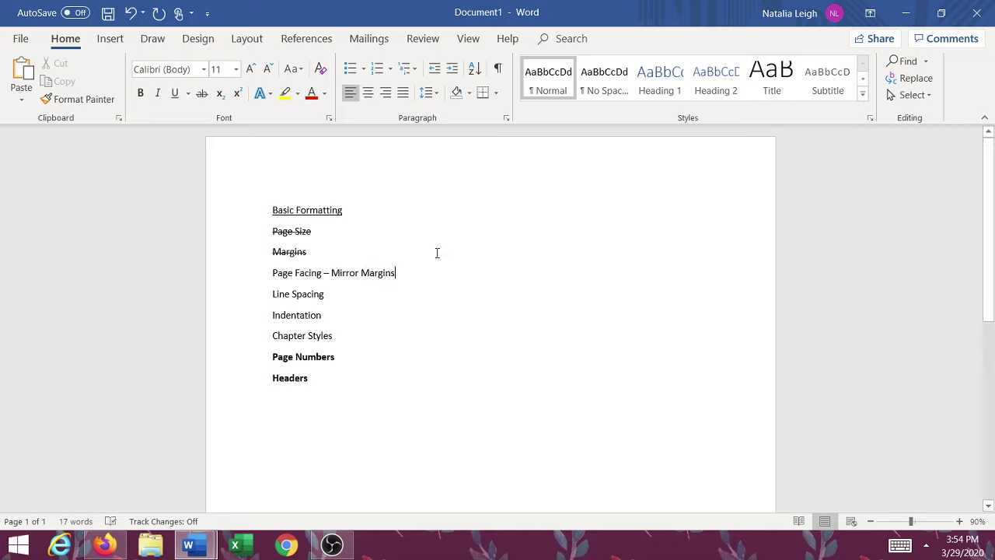
pyautogui.moveTo(402, 278); pyautogui.dragTo(261, 274)
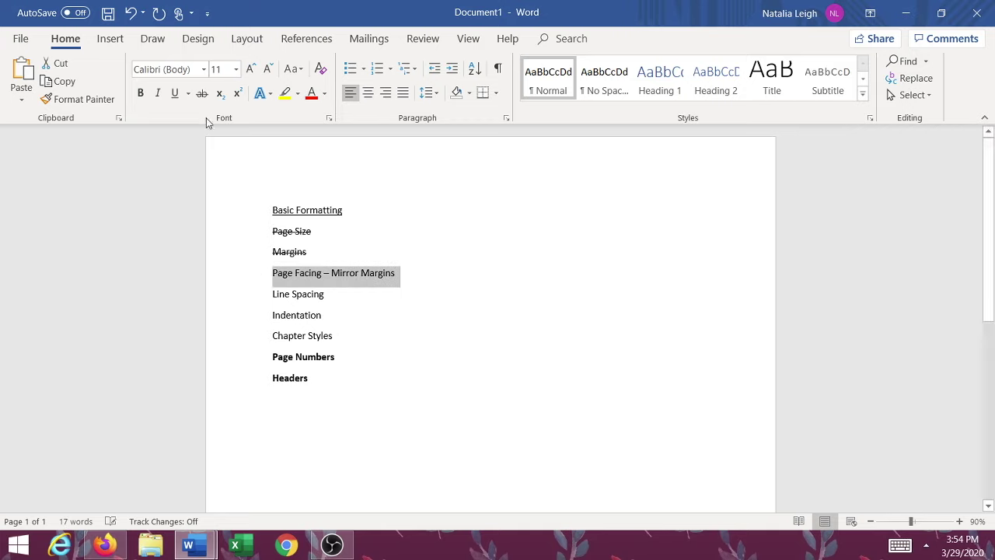
pyautogui.click(201, 94)
pyautogui.click(409, 362)
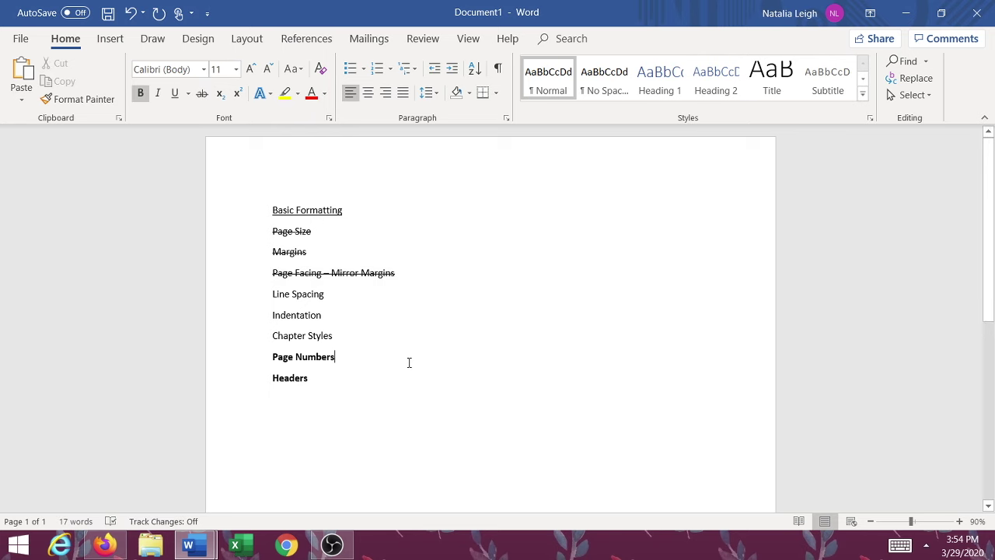
# Step: Switch back to the Chapter 1 document in Word and look over the spacing of its opening paragraphs
pyautogui.moveTo(194, 548)
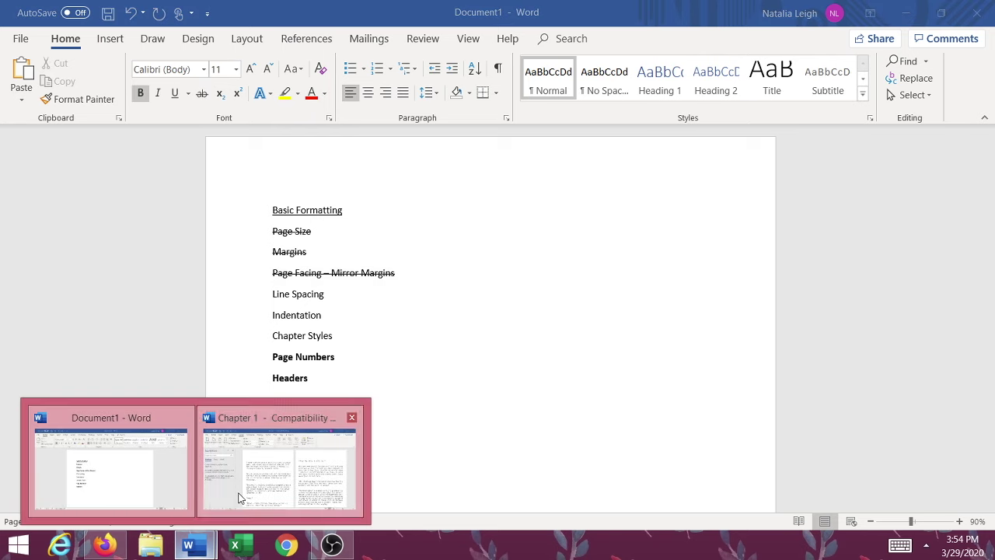
pyautogui.click(240, 492)
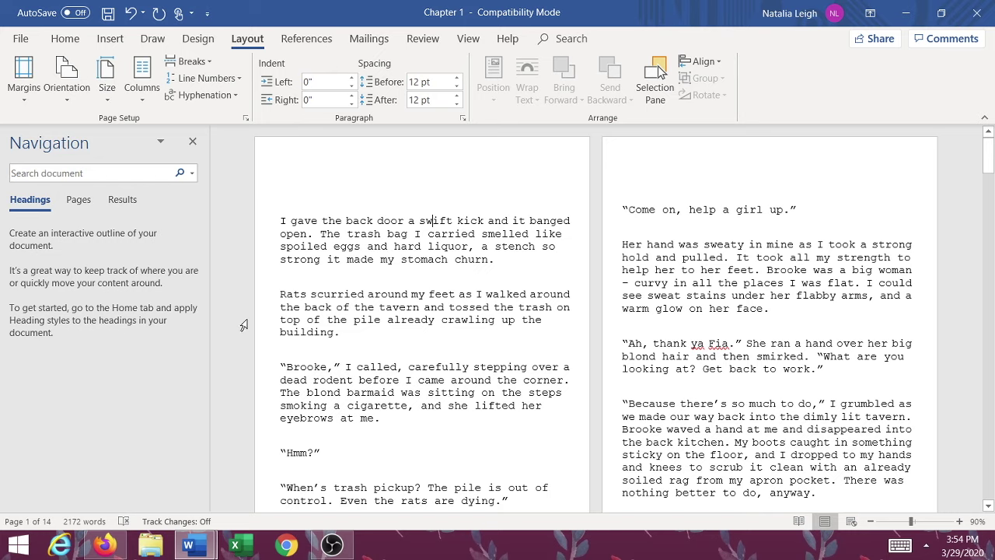
pyautogui.click(273, 223)
pyautogui.keyDown('shift'); pyautogui.click(457, 380); pyautogui.keyUp('shift')
pyautogui.click(300, 258)
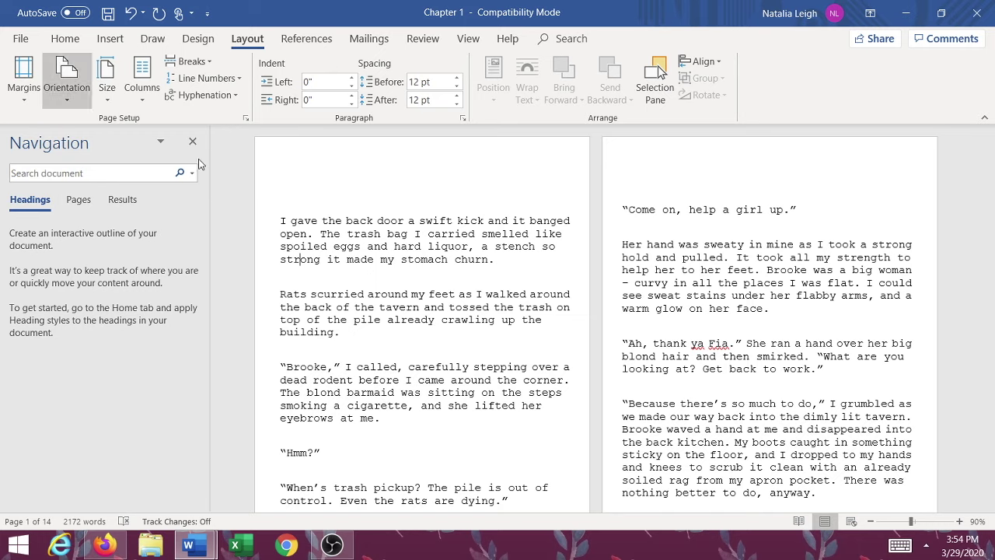
# Step: Select the entire chapter text and set its line spacing to Single
pyautogui.click(65, 38)
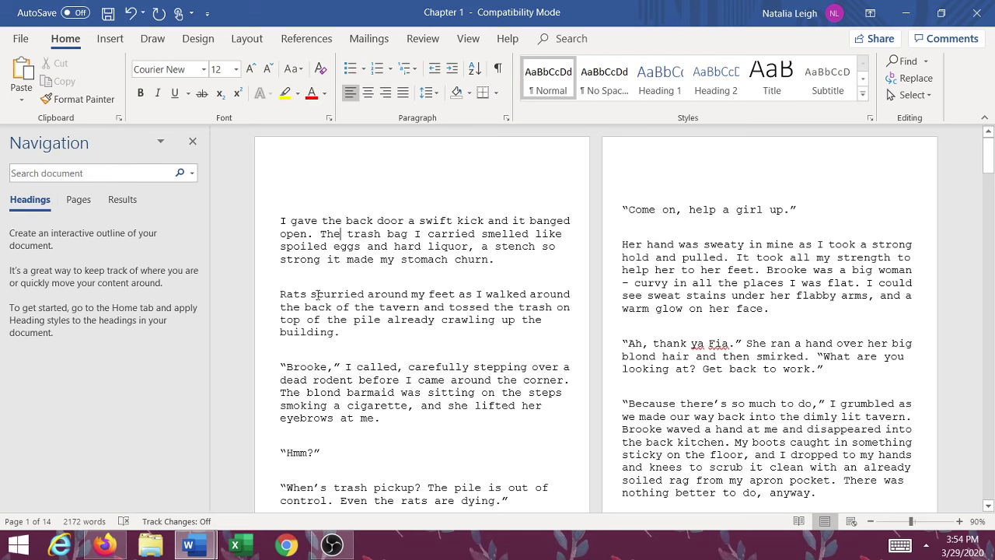
pyautogui.click(326, 286)
pyautogui.hotkey('ctrl', 'a')
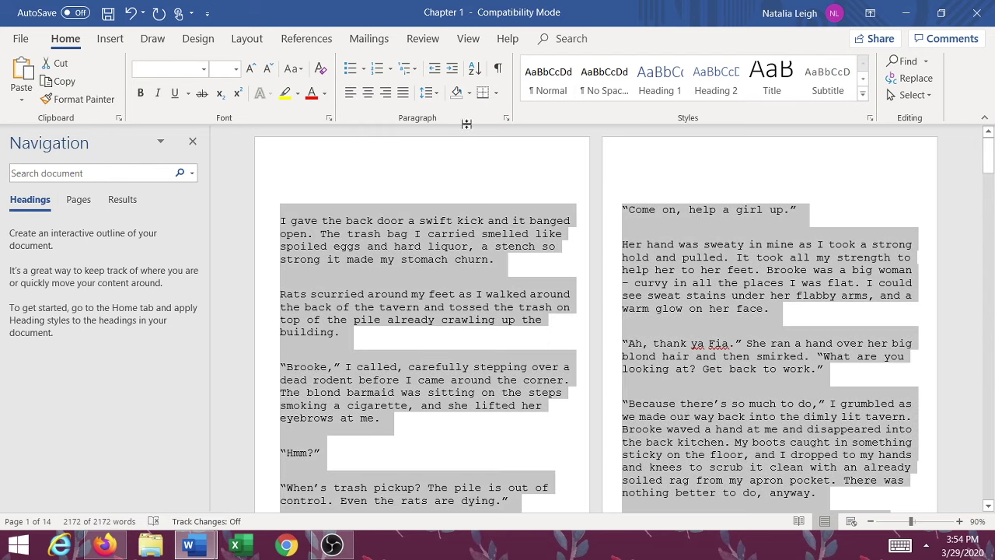
pyautogui.click(506, 121)
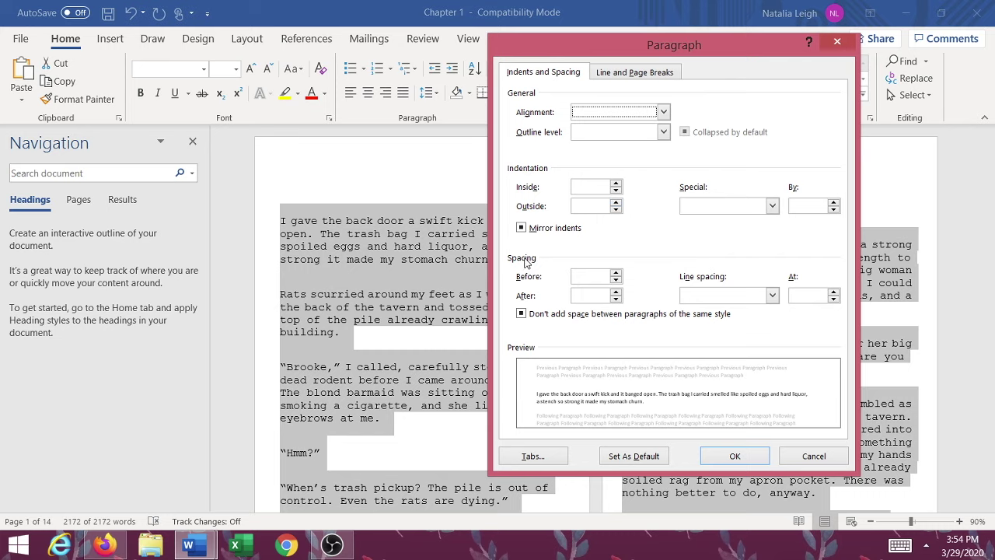
pyautogui.click(758, 299)
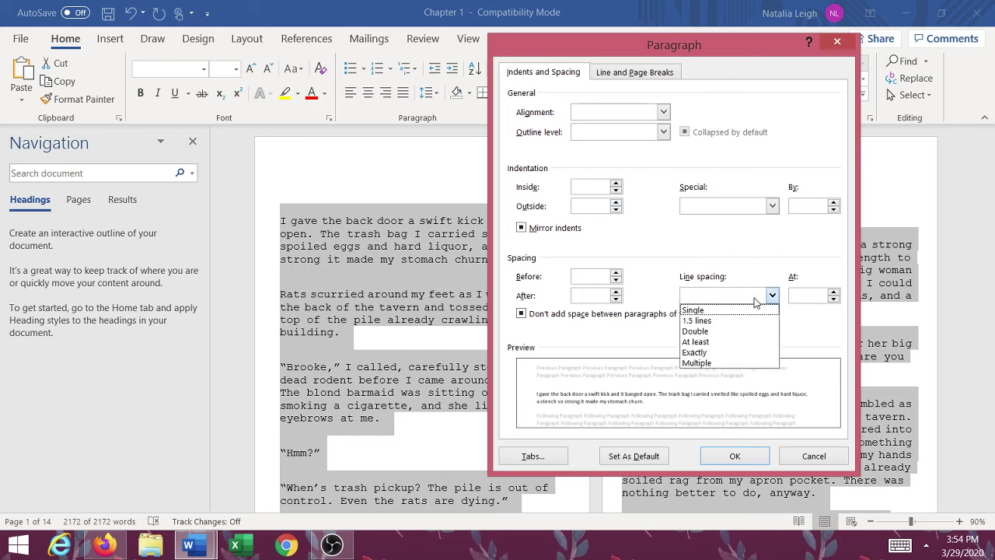
pyautogui.click(723, 319)
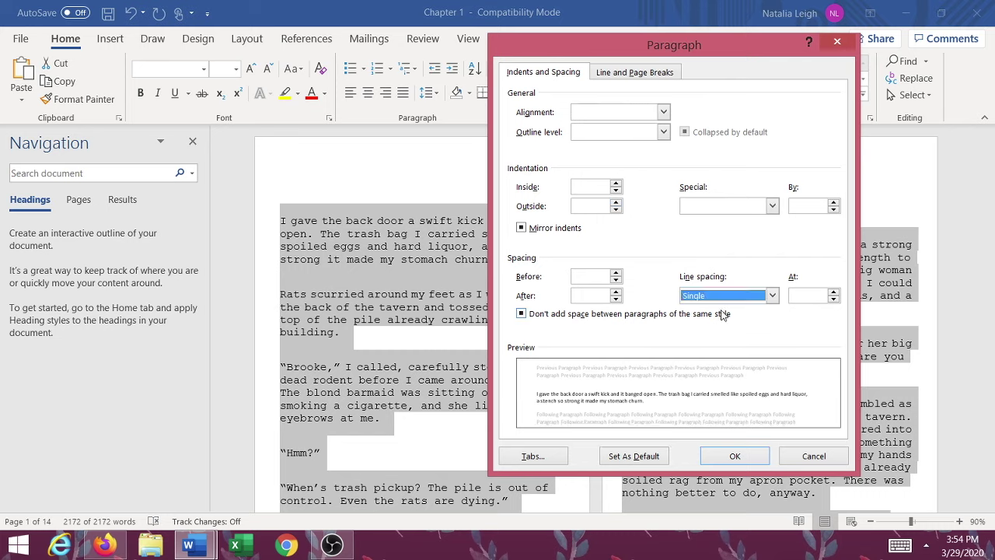
pyautogui.click(723, 465)
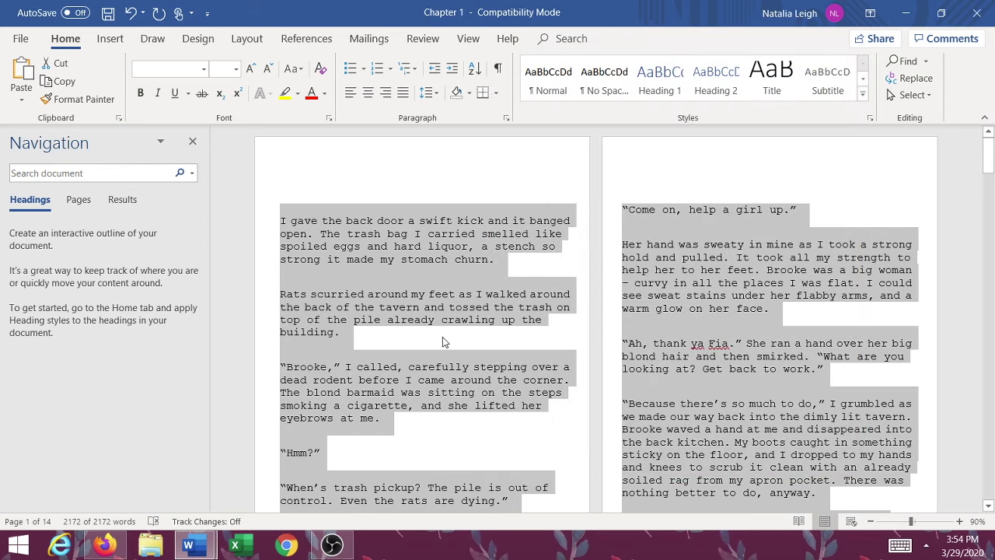
# Step: Examine the line and paragraph spacing across the first pages of the chapter
pyautogui.click(443, 338)
pyautogui.scroll(-5, 443, 337)
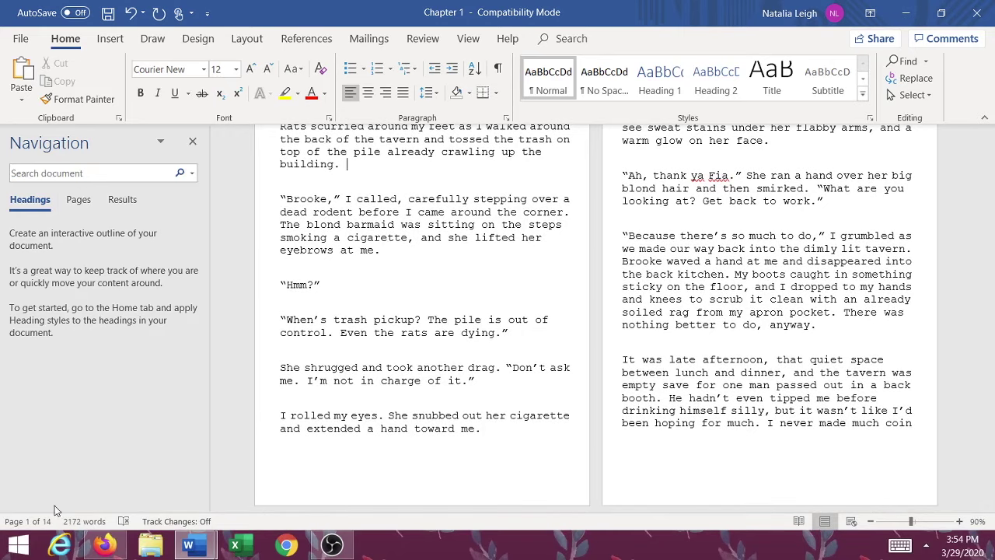
pyautogui.scroll(4, 622, 330)
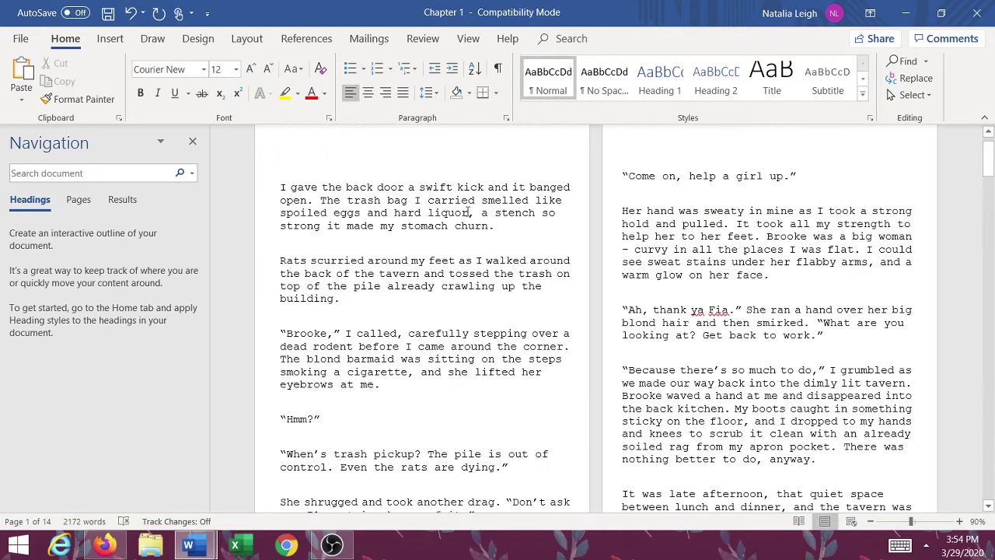
pyautogui.scroll(4, 470, 212)
pyautogui.scroll(-20, 391, 223)
pyautogui.scroll(-8, 389, 226)
pyautogui.scroll(8, 389, 225)
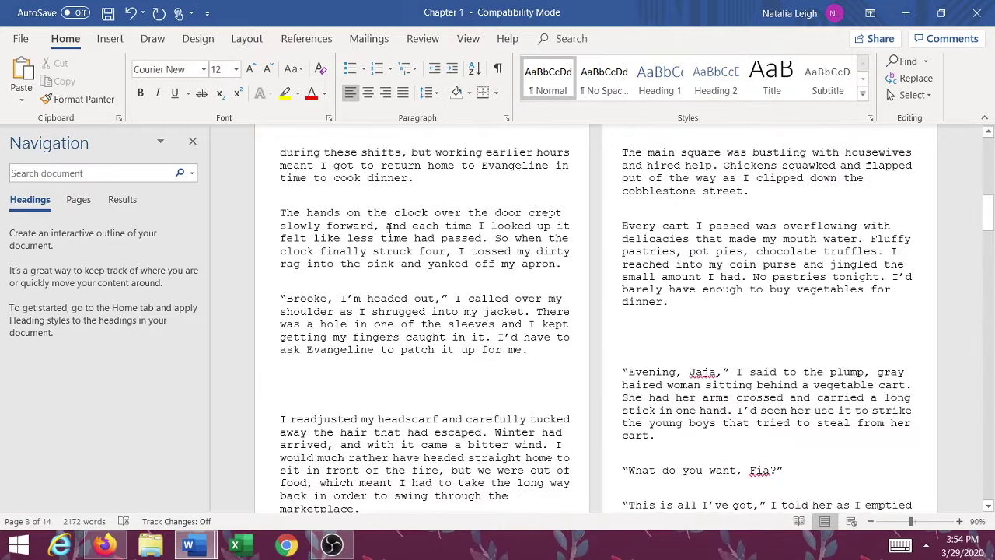
pyautogui.scroll(10, 391, 226)
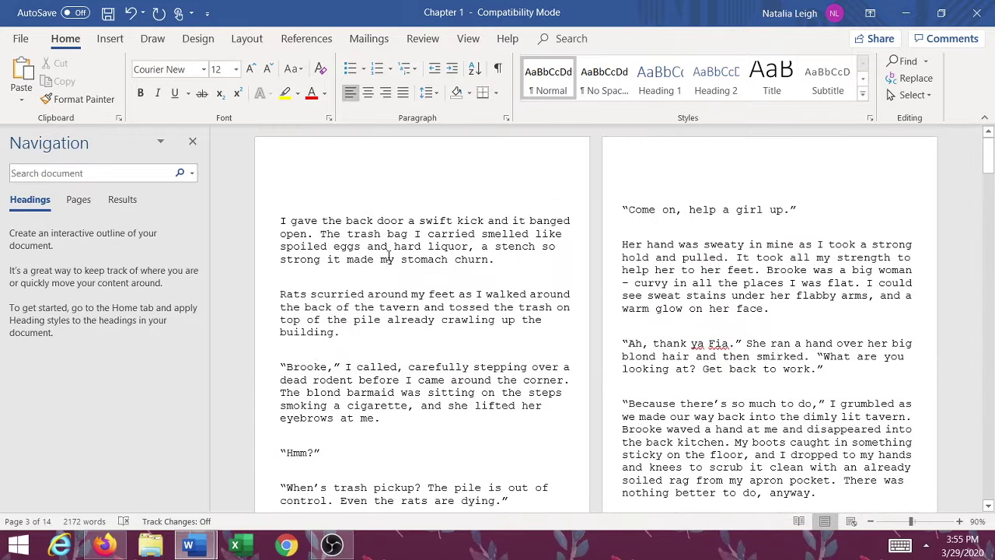
# Step: Set the line spacing of the entire chapter text to 1.5 lines
pyautogui.hotkey('ctrl', 'a')
pyautogui.click(506, 118)
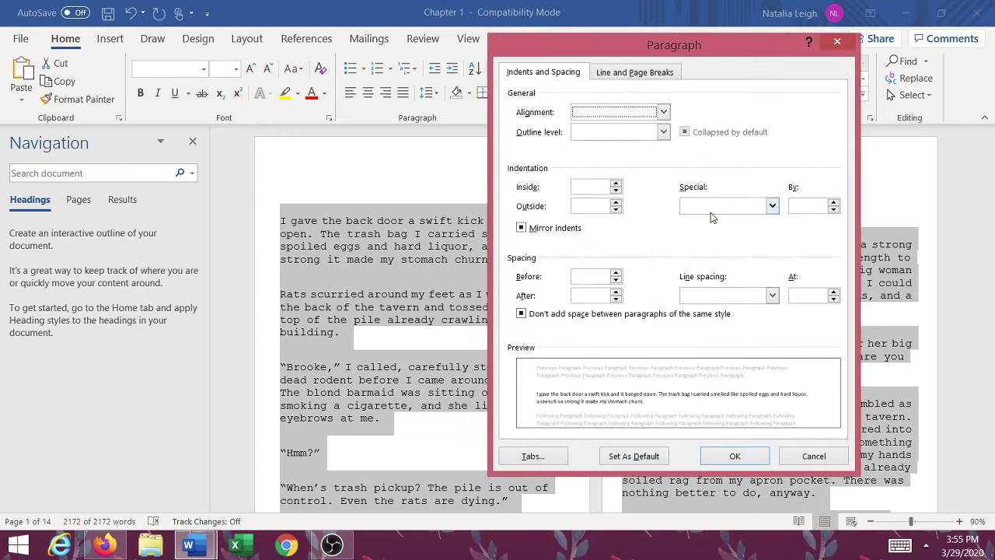
pyautogui.click(710, 297)
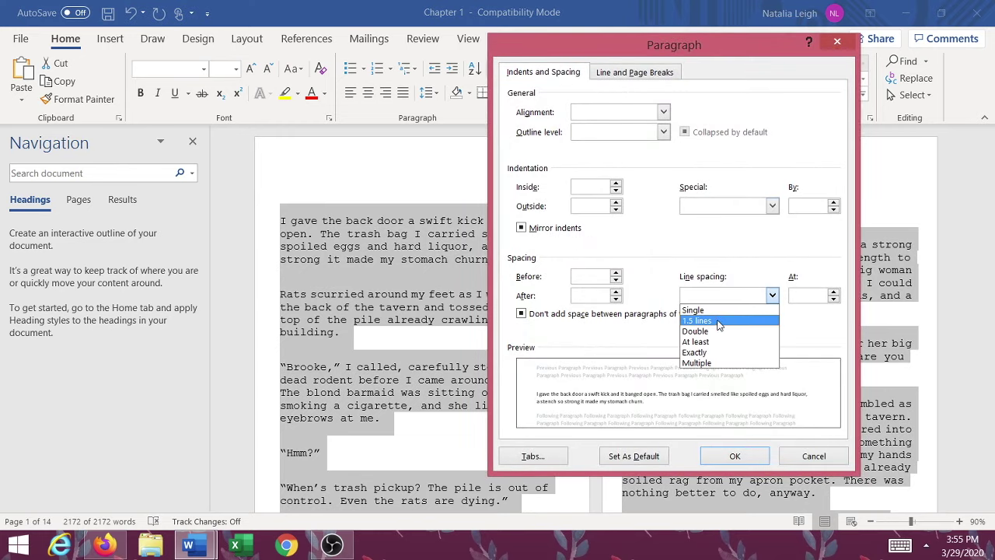
pyautogui.click(696, 320)
pyautogui.click(735, 455)
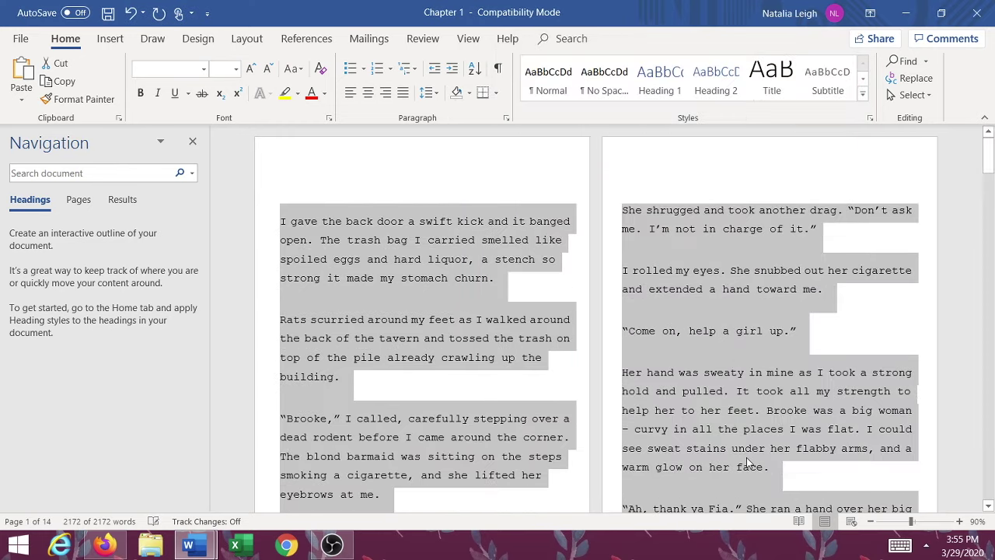
# Step: Highlight the first two paragraphs to examine the line spacing and the gap between them
pyautogui.click(392, 294)
pyautogui.moveTo(282, 222); pyautogui.dragTo(629, 369)
pyautogui.click(319, 285)
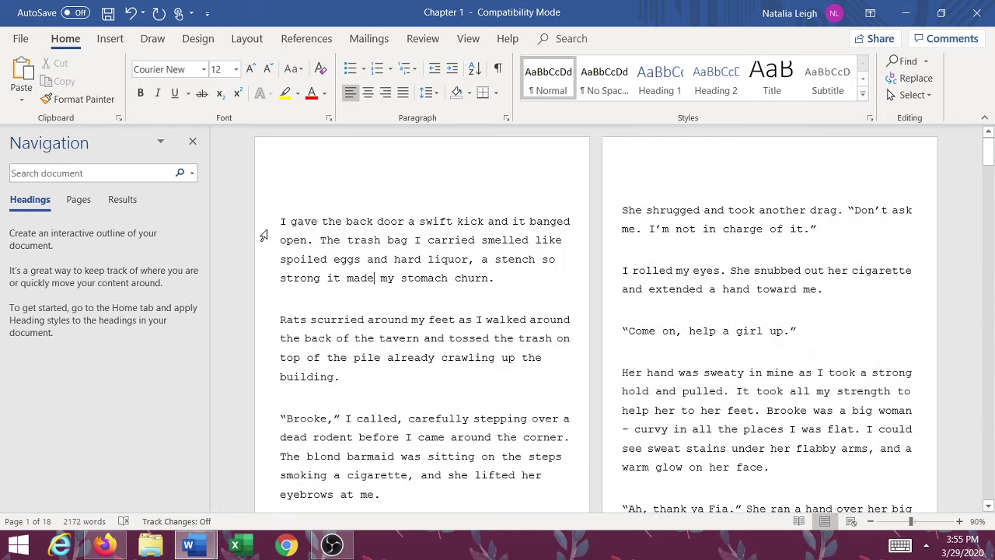
pyautogui.moveTo(277, 221); pyautogui.dragTo(342, 378)
pyautogui.click(348, 279)
pyautogui.moveTo(280, 215); pyautogui.dragTo(381, 358)
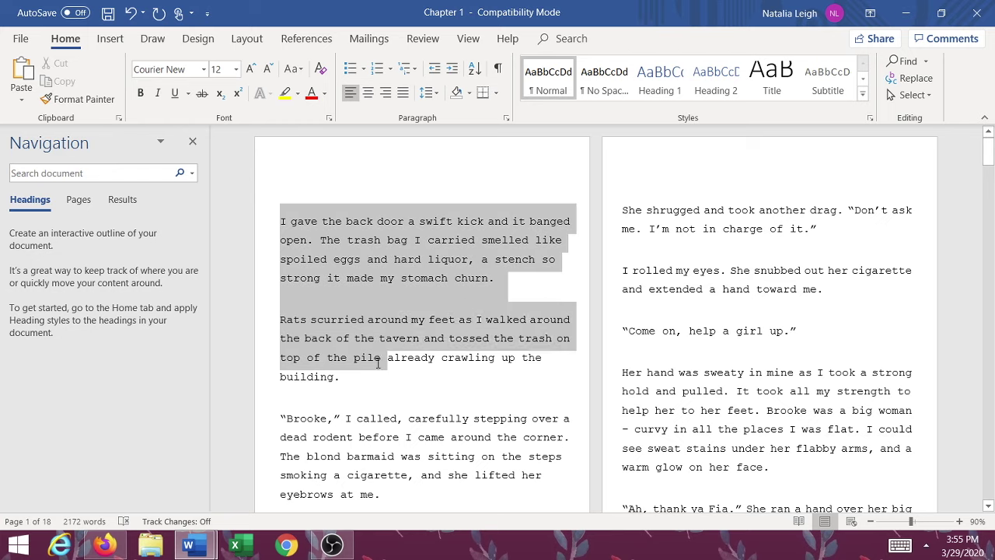
pyautogui.click(341, 259)
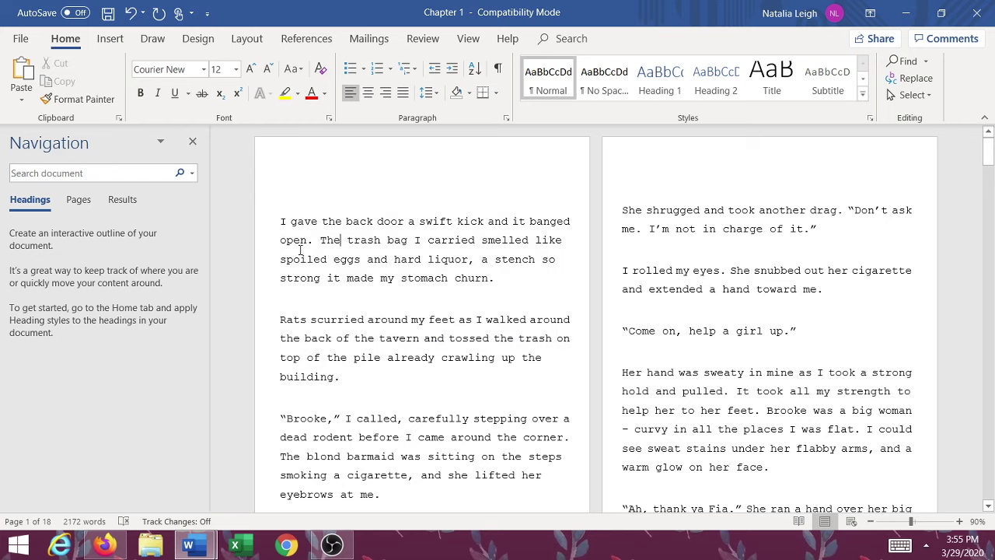
pyautogui.moveTo(280, 221); pyautogui.dragTo(340, 378)
pyautogui.click(325, 233)
pyautogui.moveTo(279, 215); pyautogui.dragTo(340, 378)
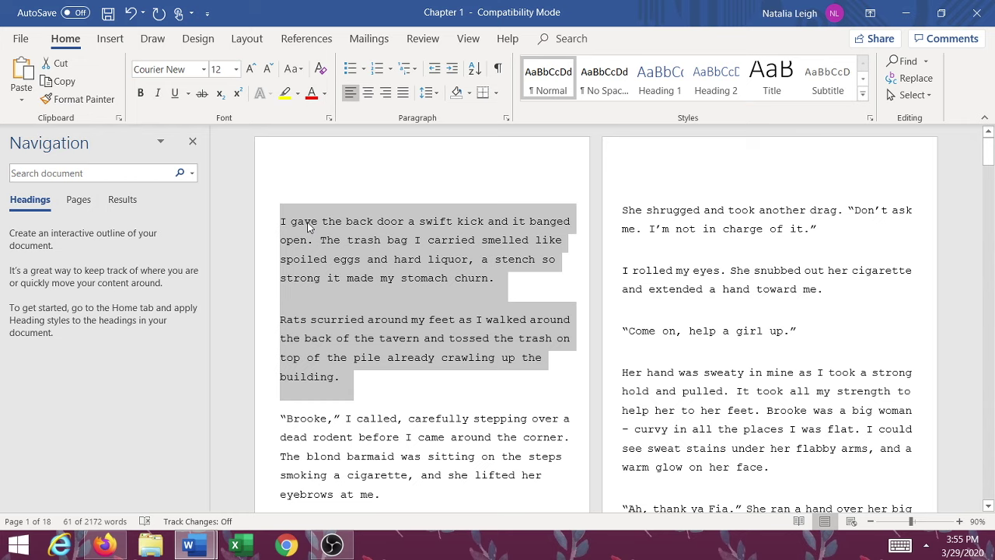
pyautogui.click(303, 221)
# Step: Set the line spacing of the entire chapter text to Exactly 15 pt
pyautogui.hotkey('ctrl', 'a')
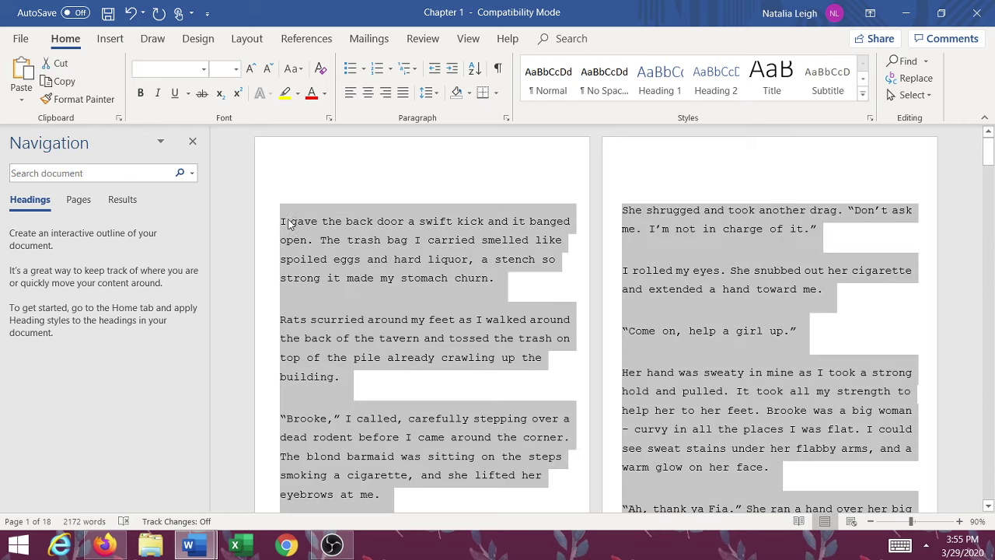
pyautogui.click(506, 117)
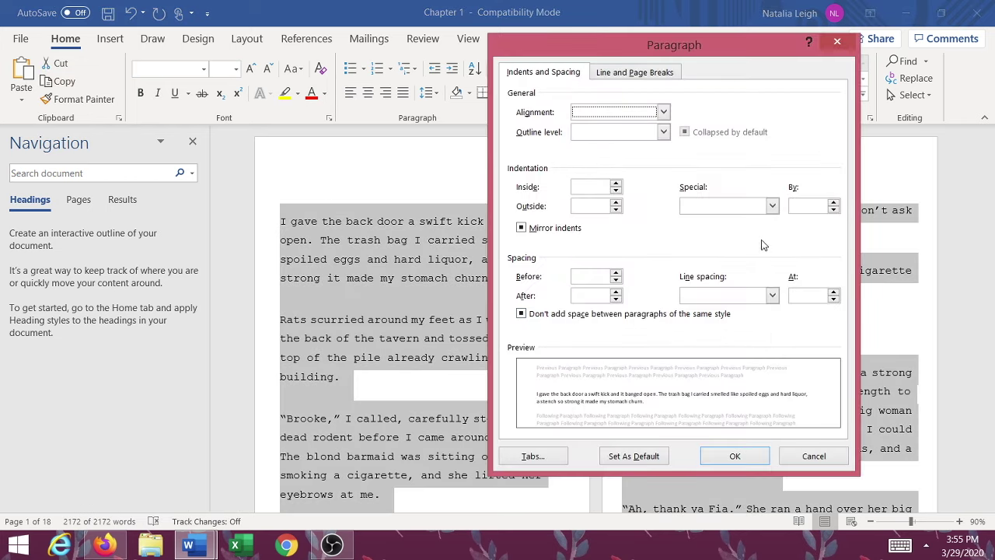
pyautogui.click(771, 295)
pyautogui.click(731, 351)
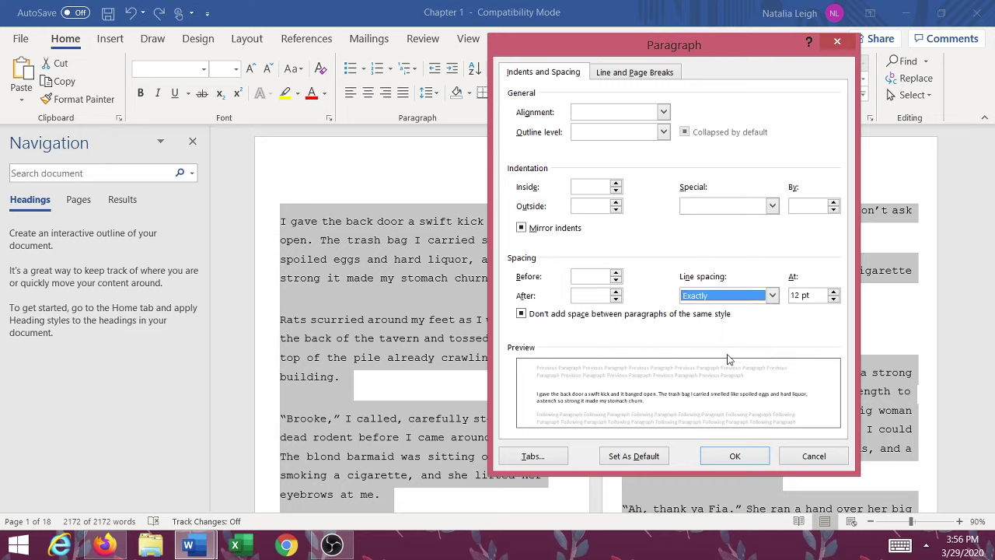
pyautogui.click(833, 292)
pyautogui.click(834, 292)
pyautogui.click(834, 292)
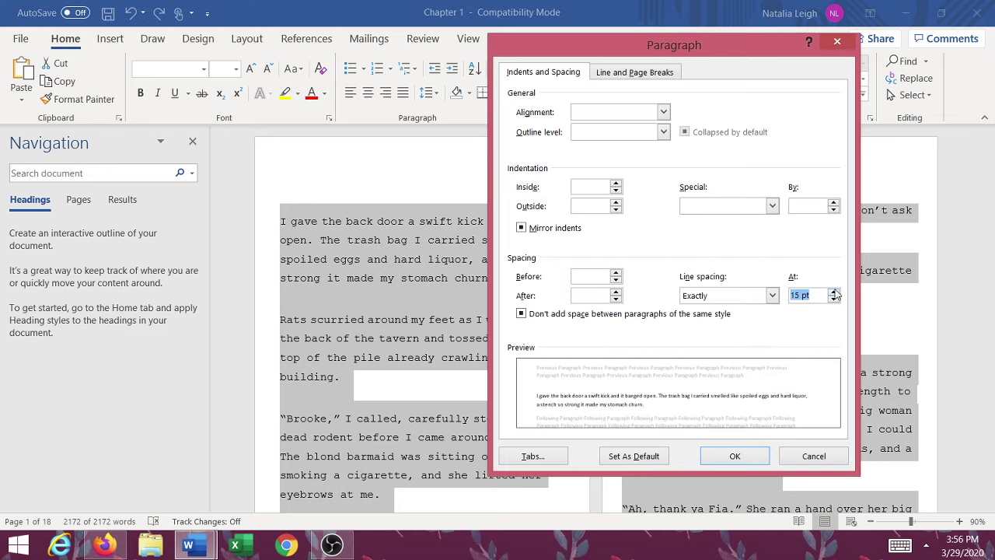
pyautogui.click(731, 460)
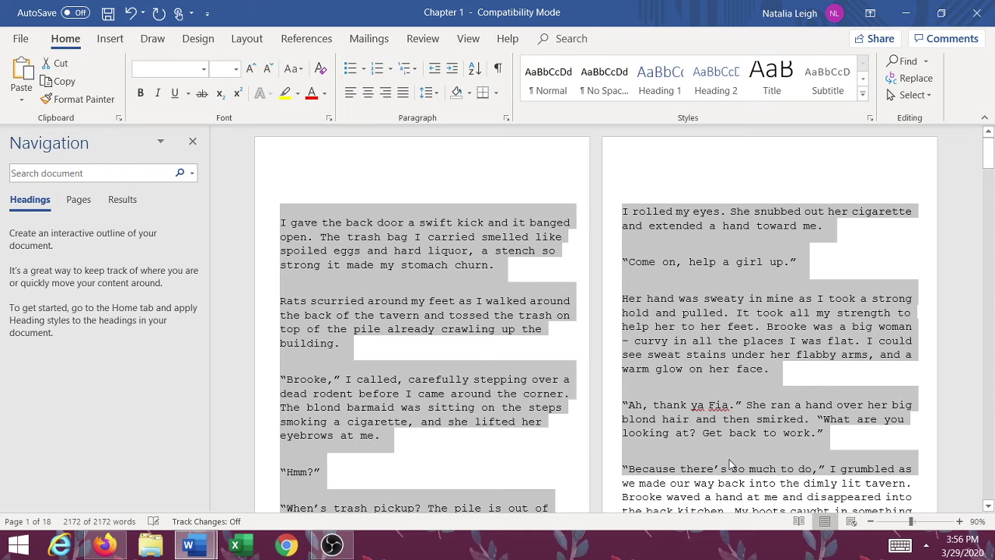
# Step: Highlight the opening paragraphs and examine the line spacing and paragraph gaps on the first two pages
pyautogui.click(470, 315)
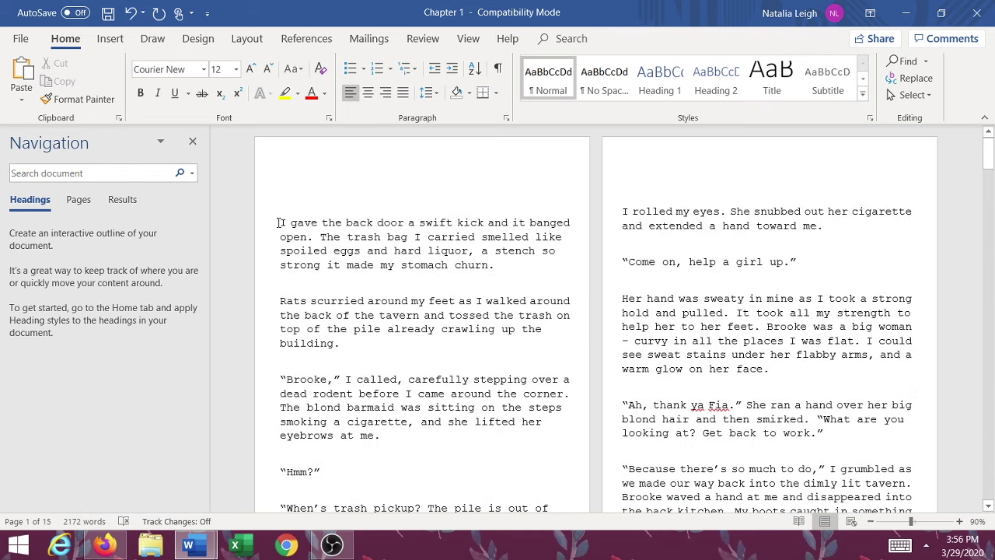
pyautogui.moveTo(277, 222); pyautogui.dragTo(342, 346)
pyautogui.click(280, 263)
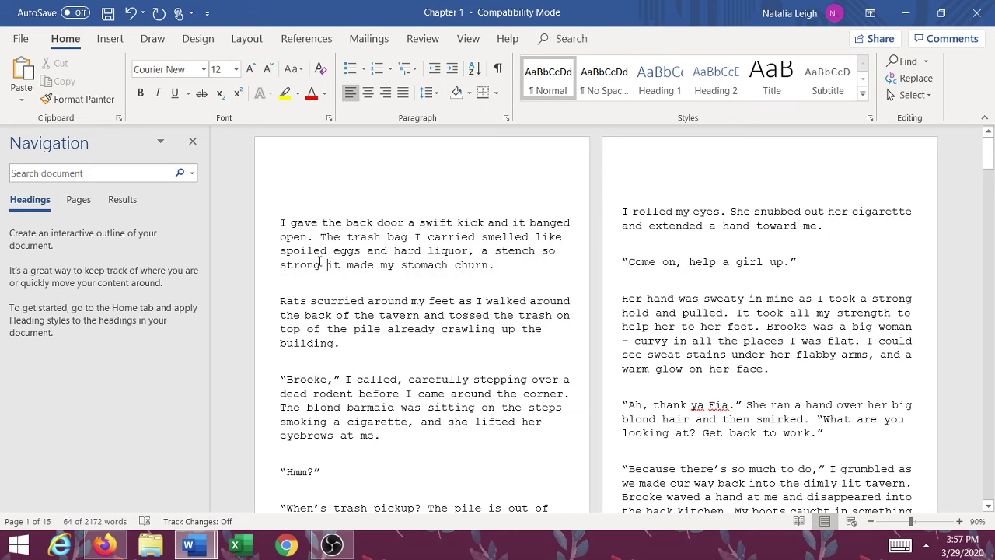
pyautogui.moveTo(285, 227); pyautogui.dragTo(362, 408)
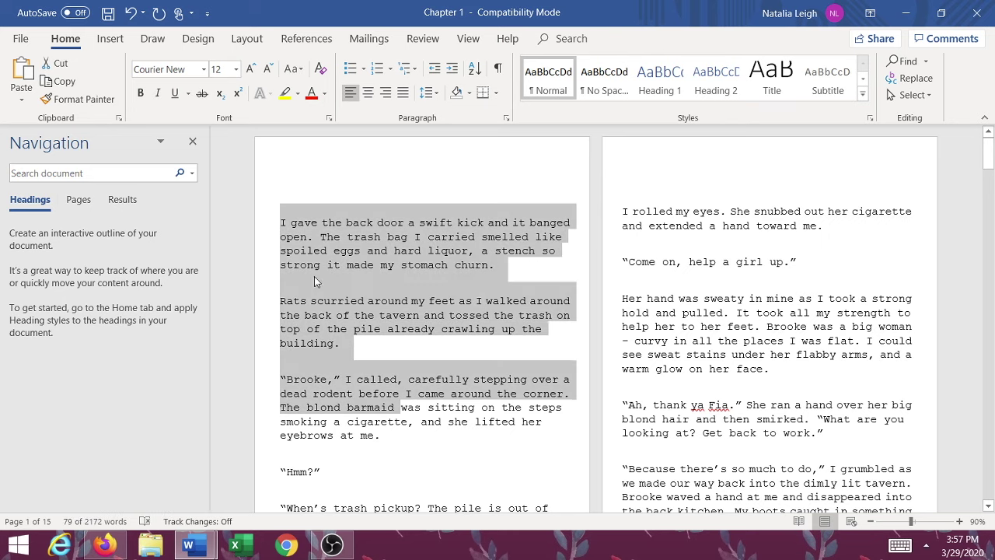
pyautogui.click(362, 407)
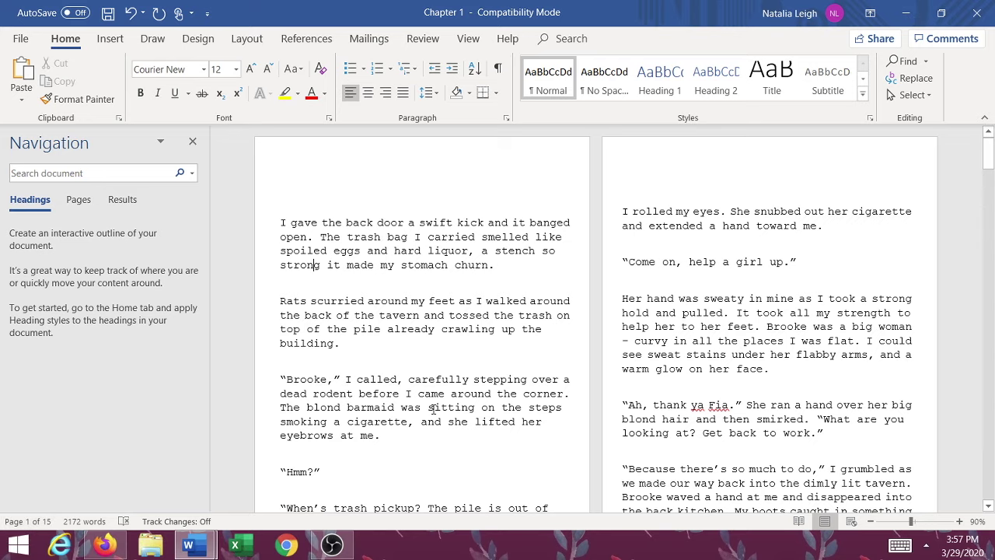
pyautogui.scroll(-2, 438, 381)
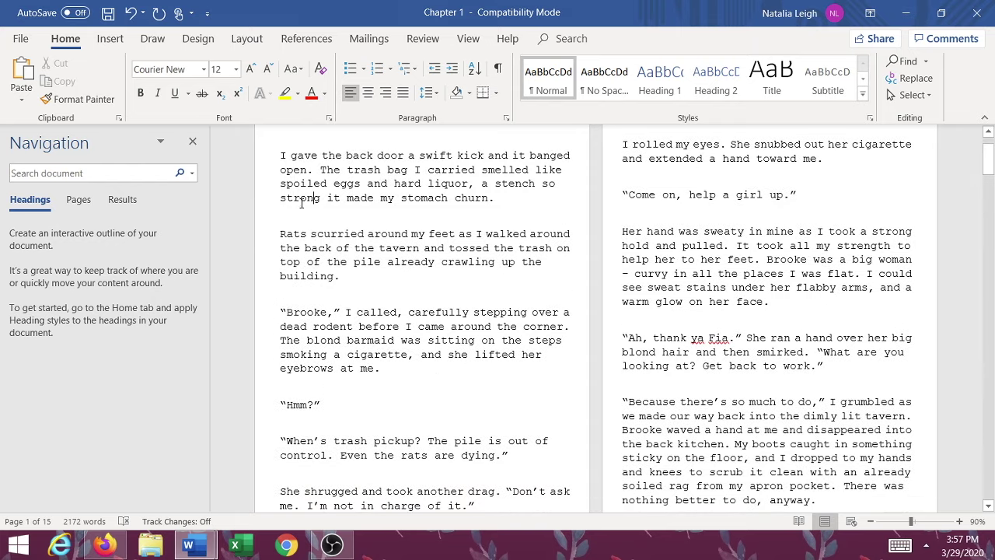
pyautogui.scroll(-2, 411, 237)
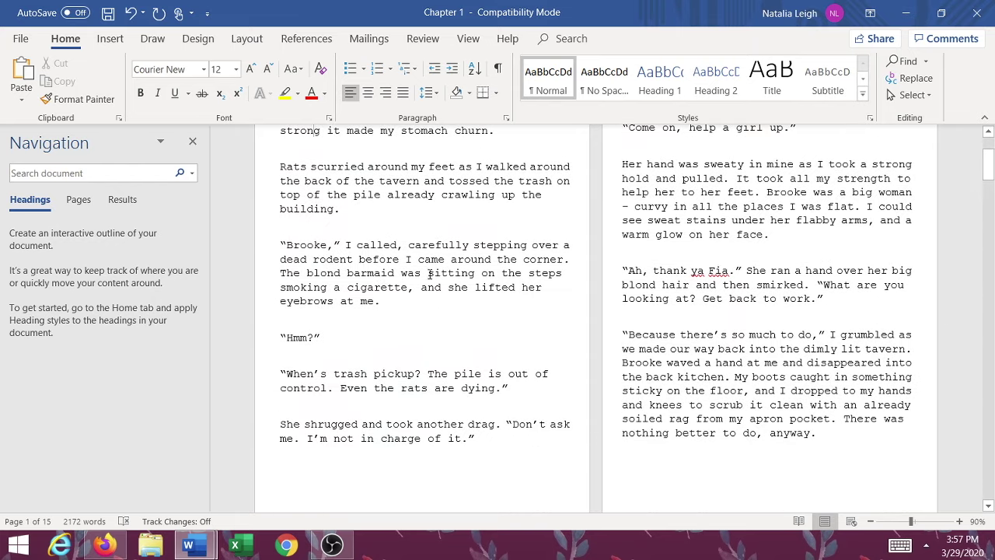
pyautogui.scroll(3, 429, 275)
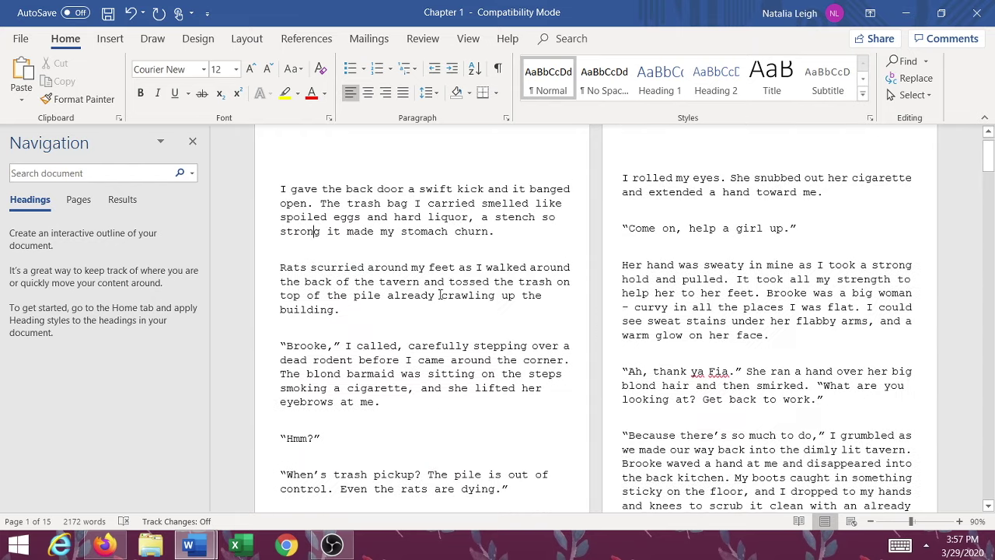
# Step: Select text across the gap between the first two paragraphs and check their paragraph spacing settings
pyautogui.moveTo(298, 237); pyautogui.dragTo(316, 285)
pyautogui.click(292, 251)
pyautogui.click(291, 253)
pyautogui.keyDown('shift'); pyautogui.click(326, 296); pyautogui.keyUp('shift')
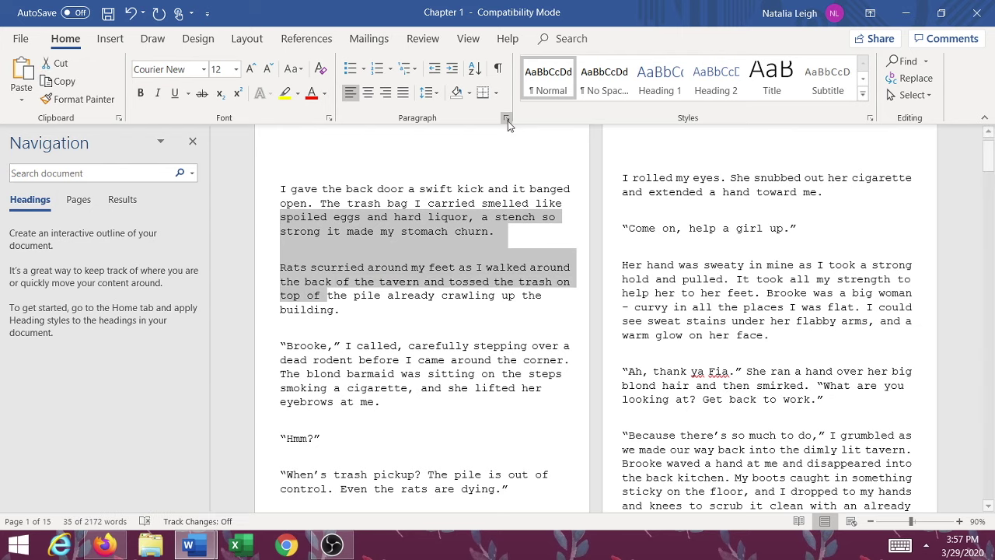
pyautogui.click(506, 117)
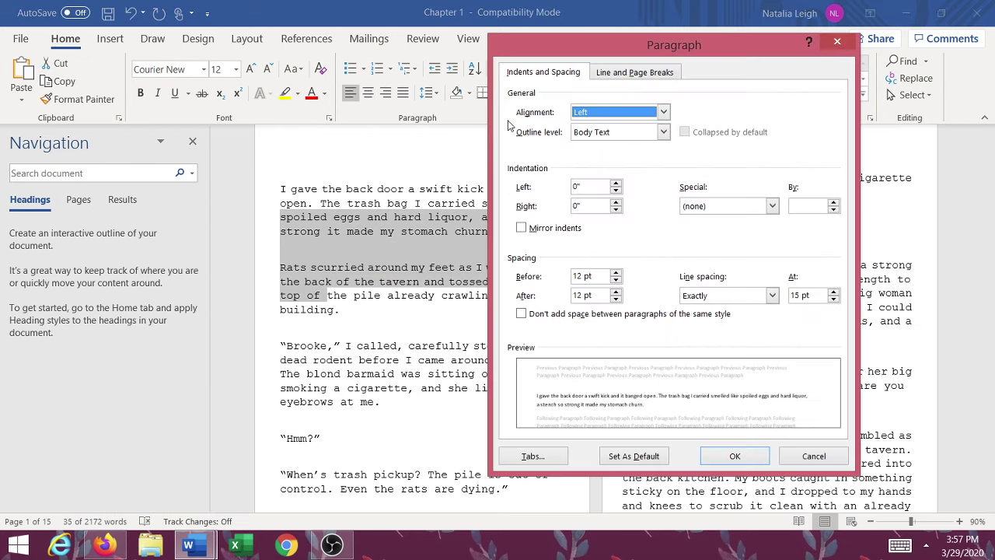
pyautogui.click(837, 42)
pyautogui.click(406, 248)
# Step: Set the spacing before and after to 0 pt for the first two paragraphs
pyautogui.moveTo(274, 219); pyautogui.dragTo(344, 290)
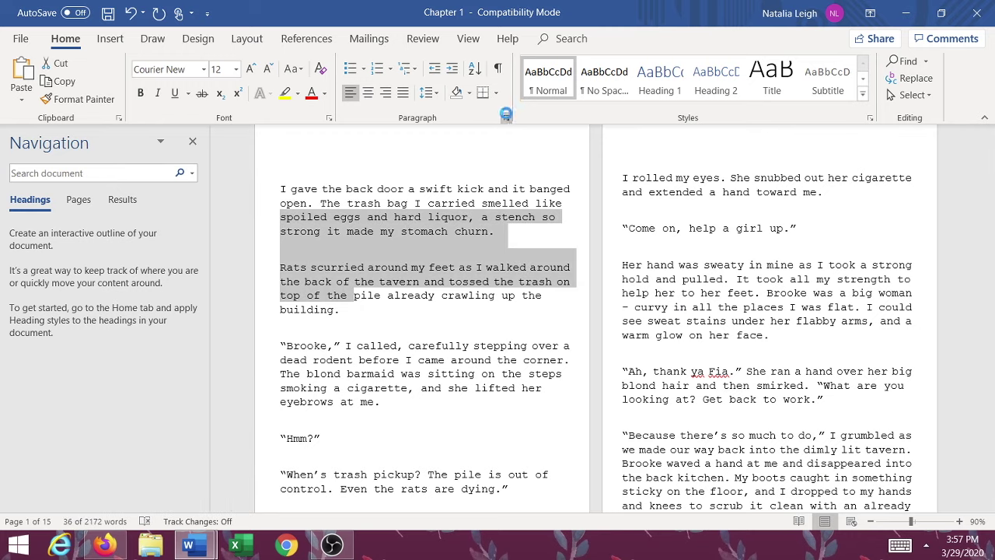
pyautogui.click(506, 117)
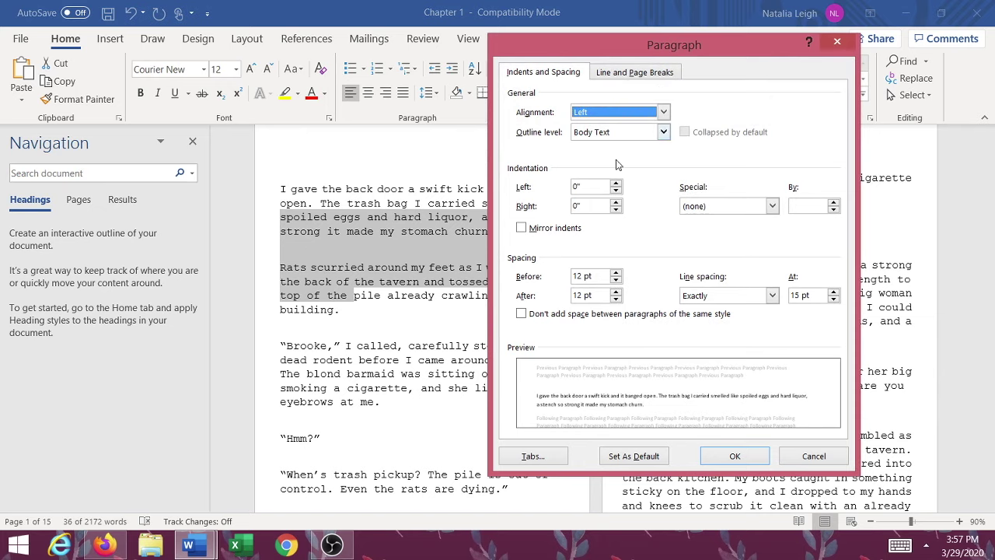
pyautogui.click(616, 280)
pyautogui.click(616, 280)
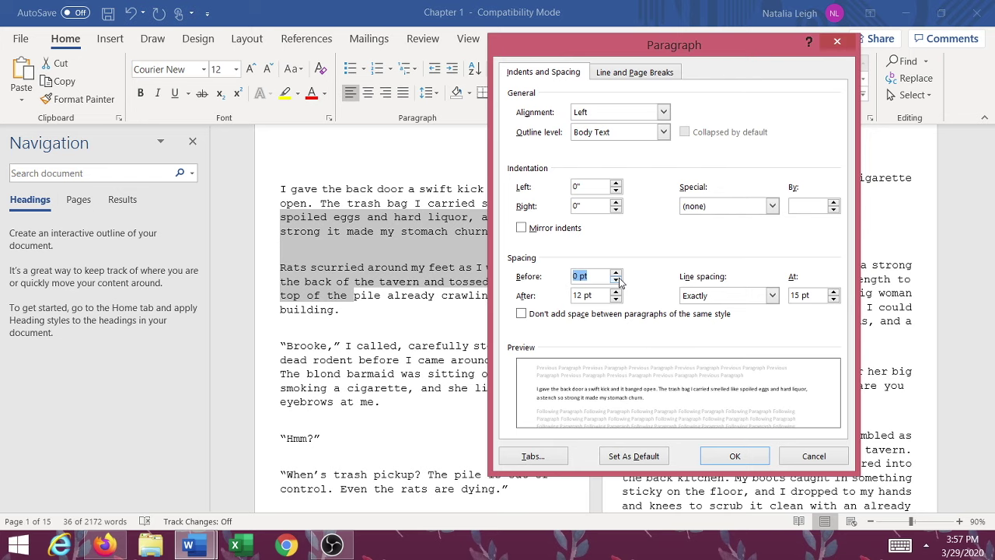
pyautogui.click(616, 299)
pyautogui.click(616, 300)
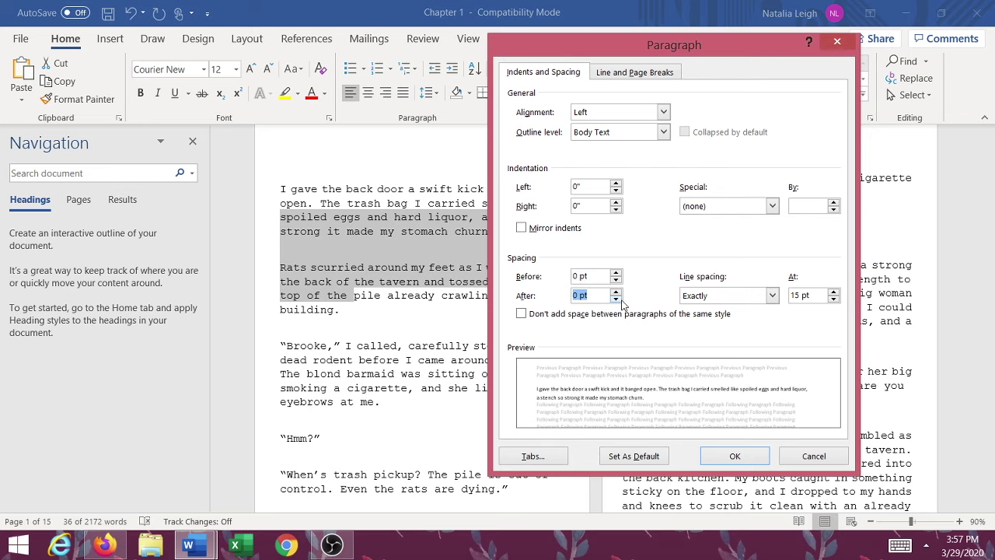
pyautogui.click(723, 456)
pyautogui.click(377, 332)
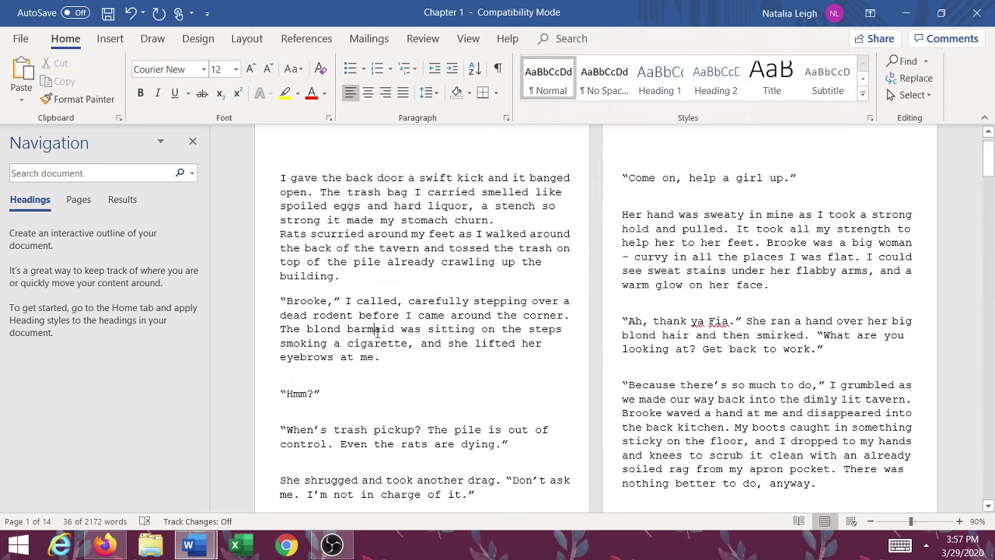
# Step: Select the entire chapter text and remove the spacing before and after its paragraphs
pyautogui.moveTo(281, 265); pyautogui.dragTo(464, 301)
pyautogui.click(464, 301)
pyautogui.hotkey('ctrl', 'a')
pyautogui.click(506, 117)
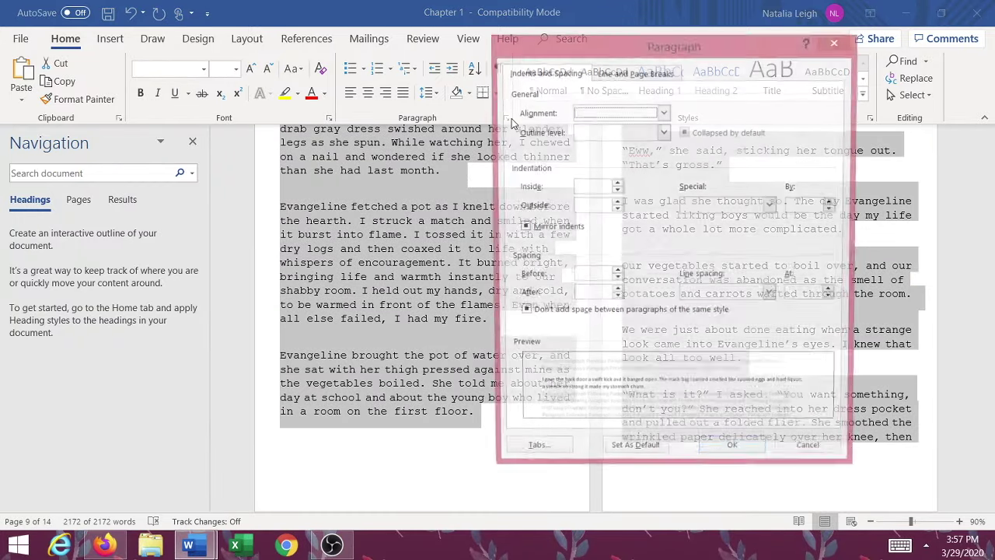
pyautogui.click(615, 281)
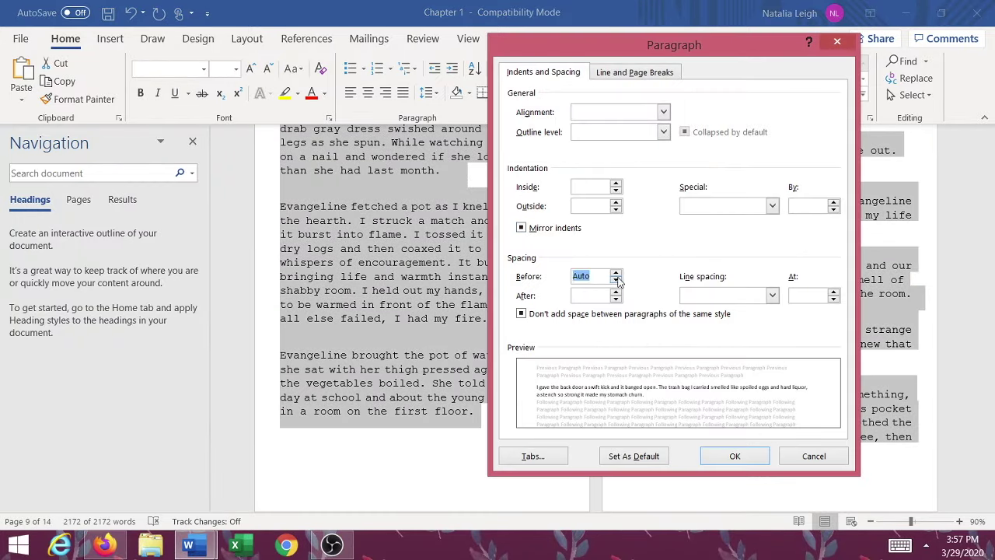
pyautogui.click(616, 298)
pyautogui.click(754, 456)
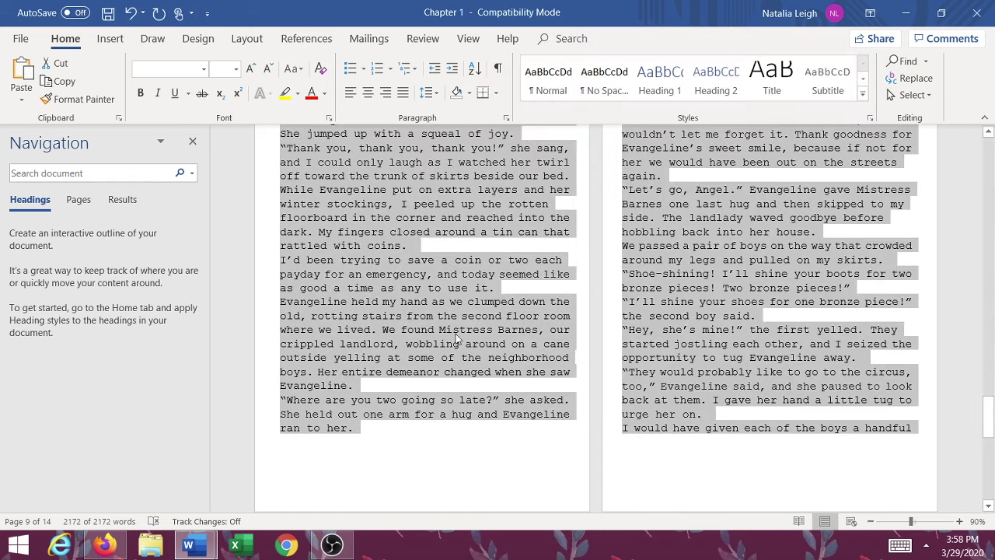
pyautogui.click(433, 313)
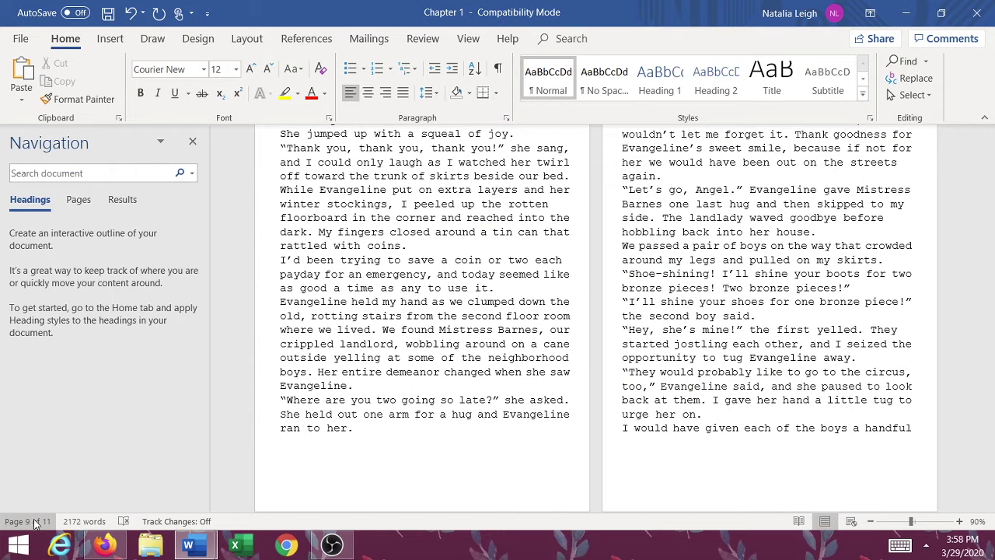
# Step: Insert a centered "###" scene break on the blank line above the paragraph beginning "Evening, Jaja" on page 3
pyautogui.scroll(3, 414, 353)
pyautogui.scroll(15, 415, 354)
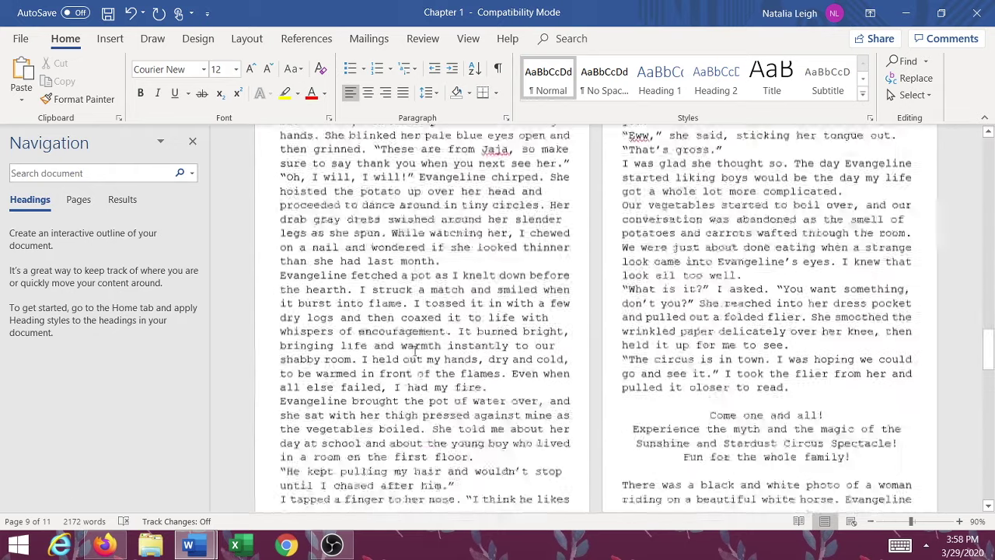
pyautogui.scroll(6, 414, 352)
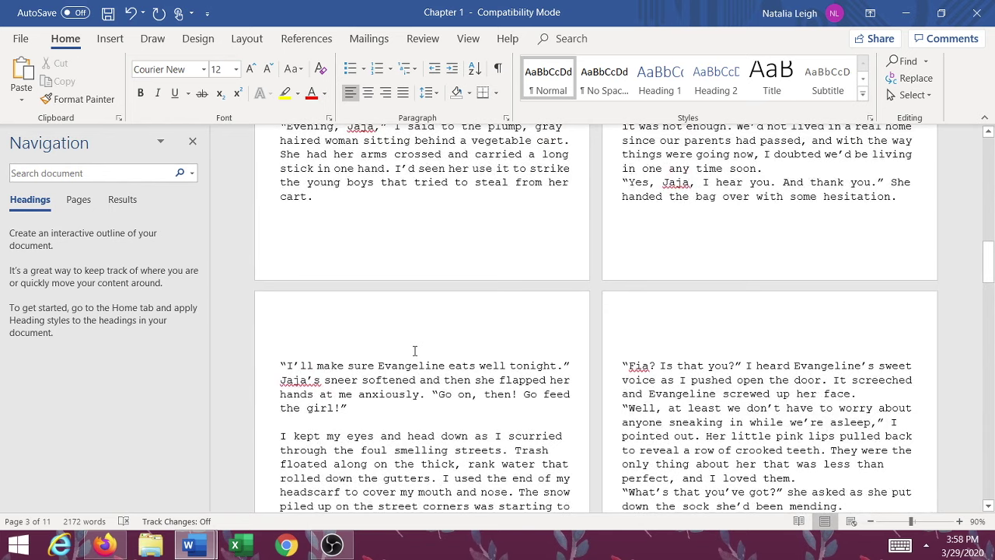
pyautogui.scroll(10, 337, 407)
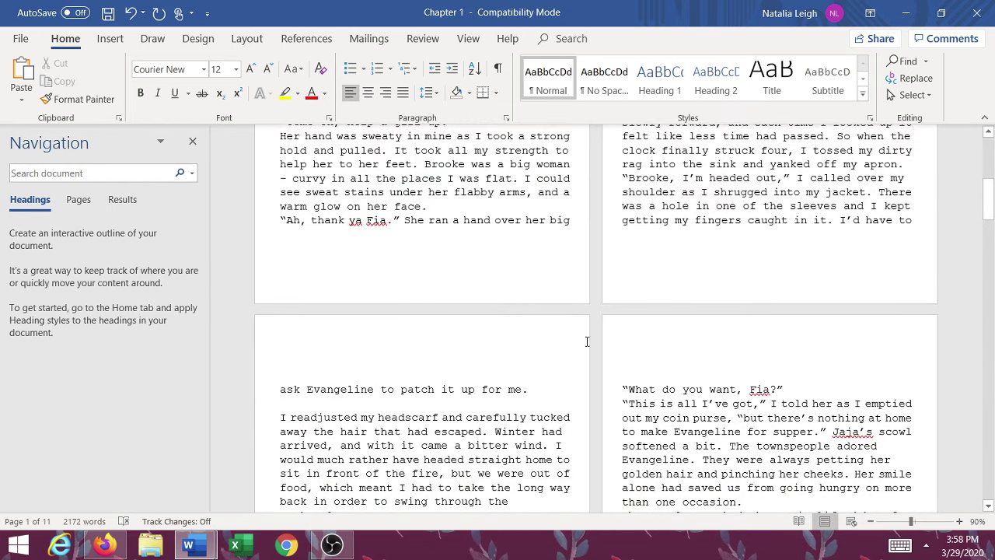
pyautogui.scroll(-3, 287, 404)
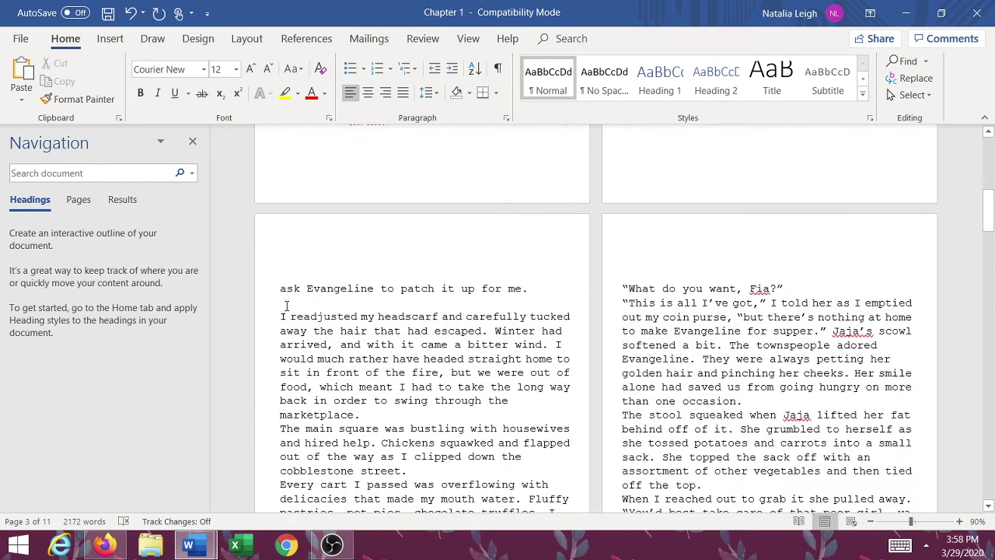
pyautogui.scroll(-9, 289, 300)
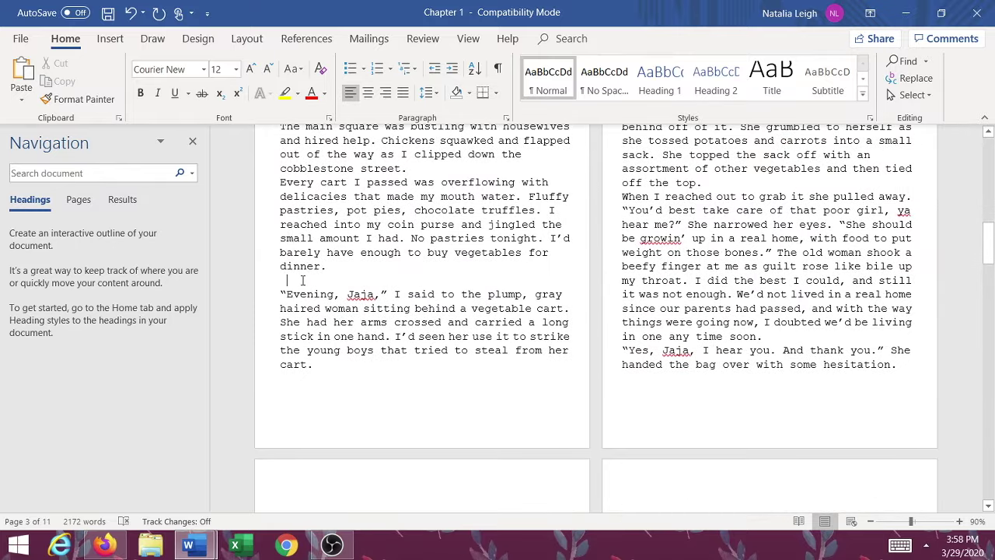
pyautogui.click(369, 92)
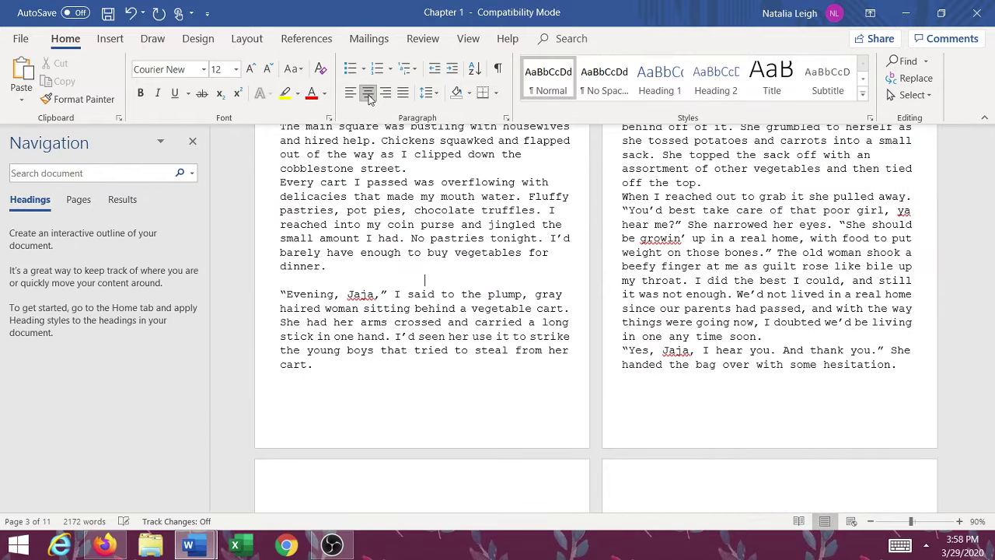
pyautogui.press('BackSpace')
pyautogui.press('BackSpace')
pyautogui.write('#')
# Step: Insert a centered "###" scene break on the blank line above "I readjusted my headscarf" on page 3
pyautogui.scroll(7, 373, 195)
pyautogui.click(370, 236)
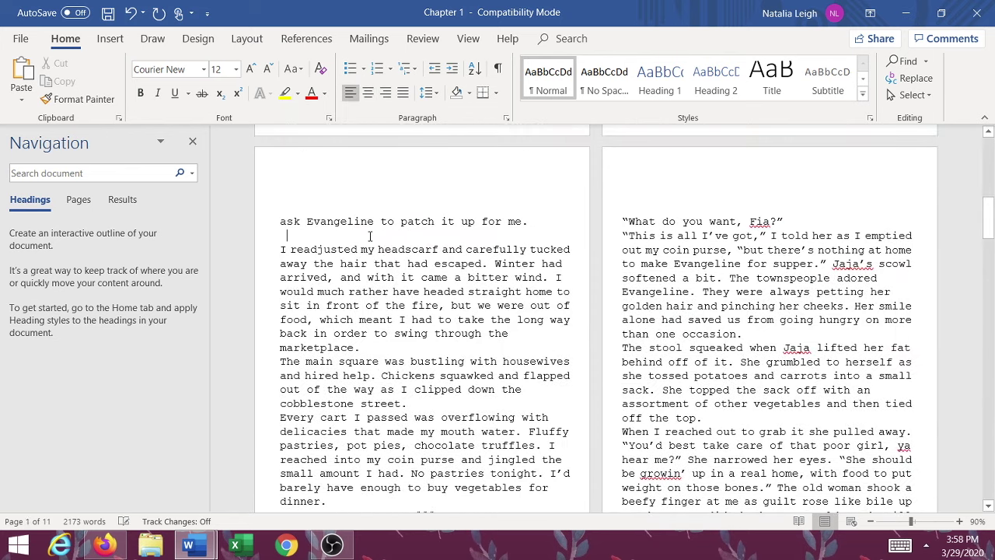
pyautogui.click(369, 93)
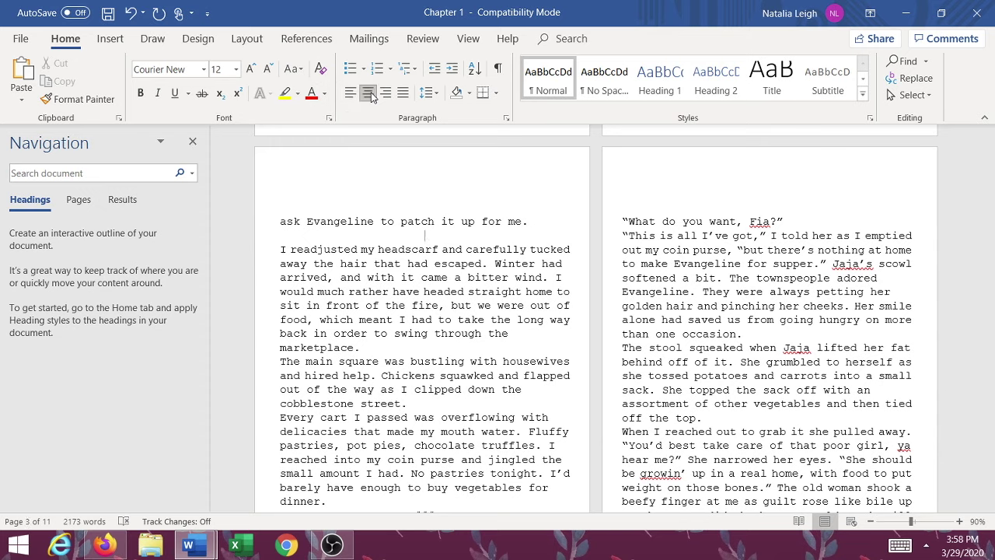
pyautogui.write('###')
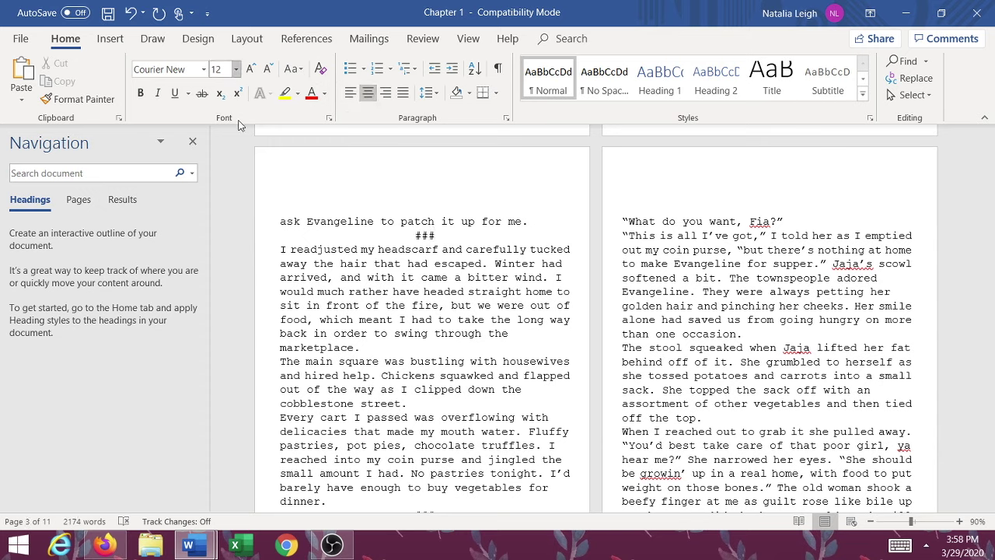
pyautogui.click(395, 277)
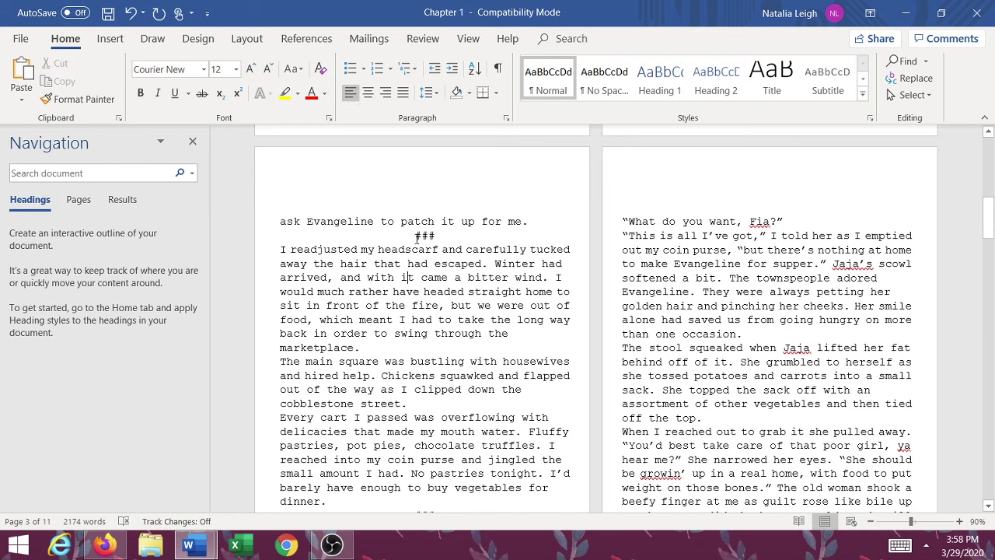
pyautogui.doubleClick(417, 235)
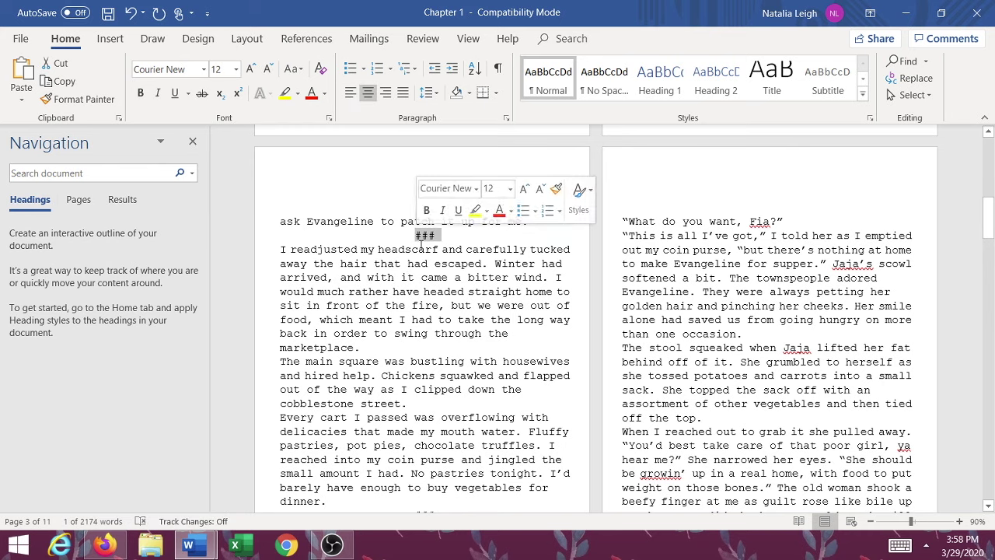
pyautogui.click(436, 238)
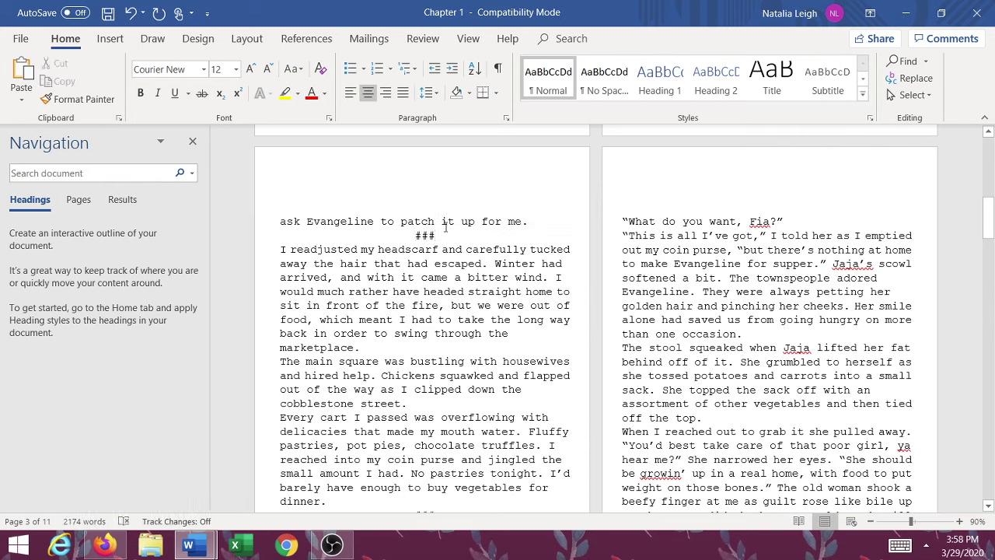
# Step: Try adding "***" after the "###" scene break above "I readjusted my headscarf" and remove it again
pyautogui.write('***')
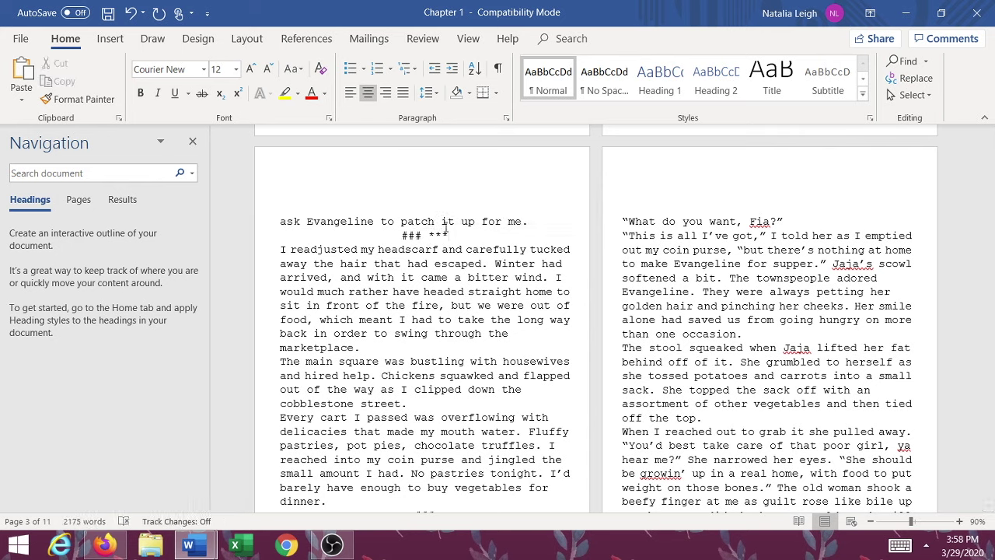
pyautogui.press('BackSpace')
pyautogui.press('BackSpace')
pyautogui.press('BackSpace')
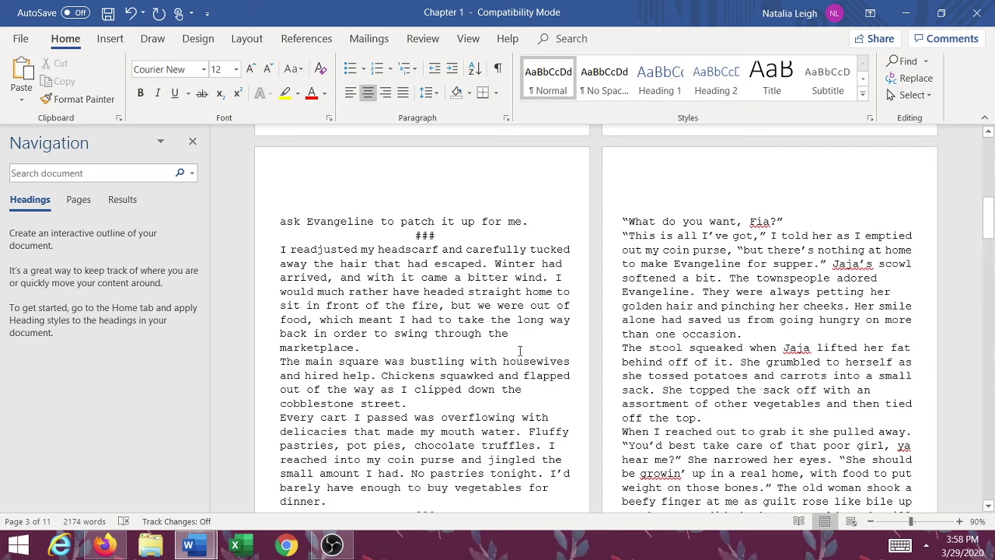
pyautogui.doubleClick(435, 233)
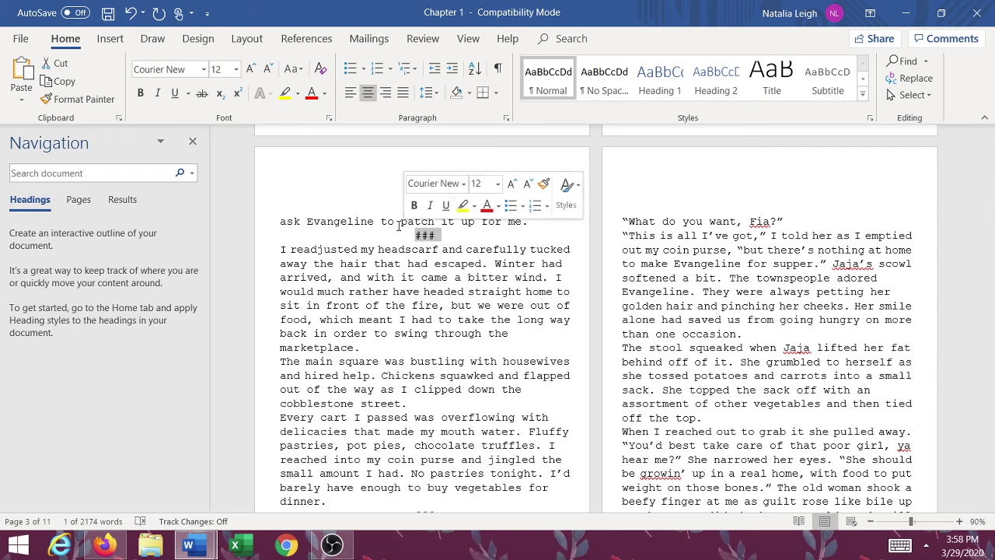
pyautogui.click(432, 288)
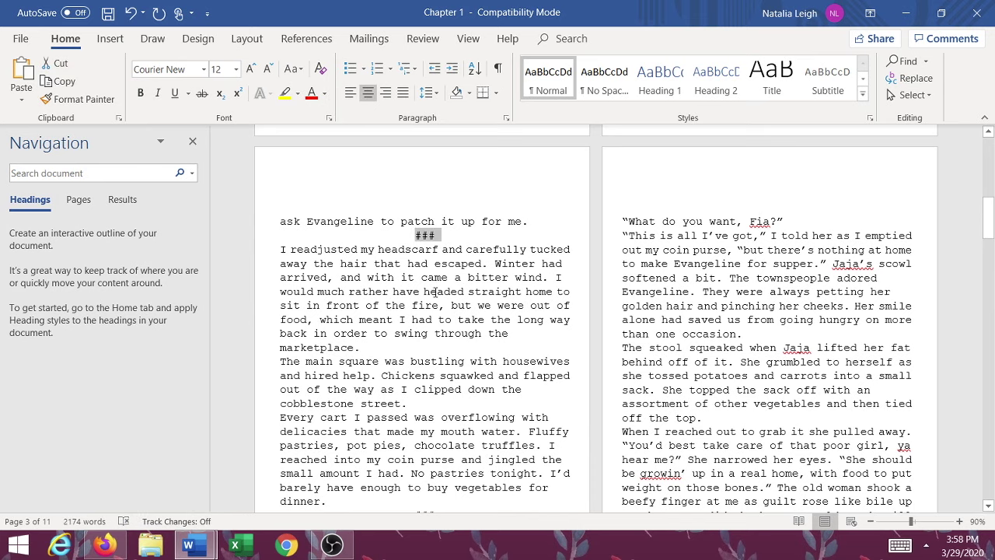
# Step: Insert a centered "###" scene break on the blank line above "I kept my eyes and head down" on page 5
pyautogui.scroll(-10, 391, 231)
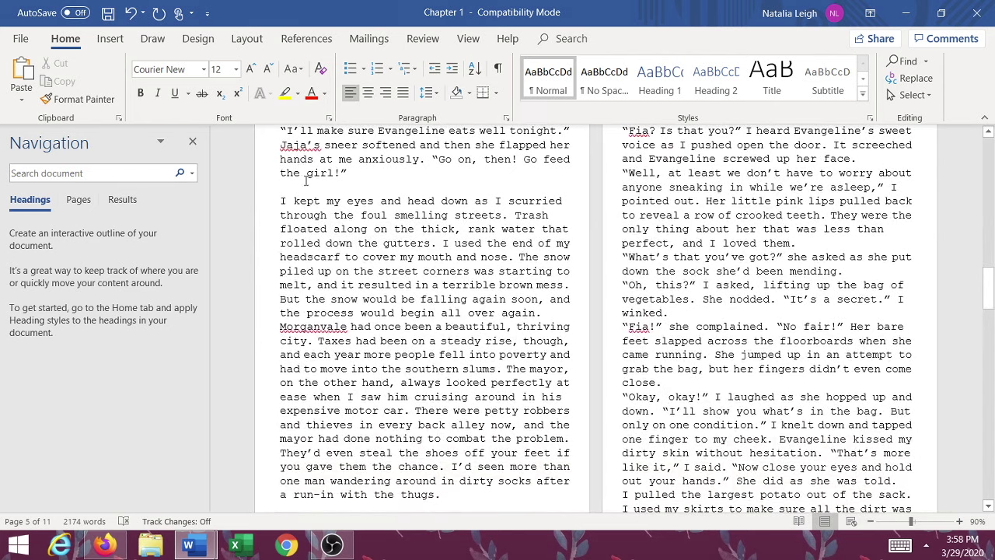
pyautogui.click(370, 92)
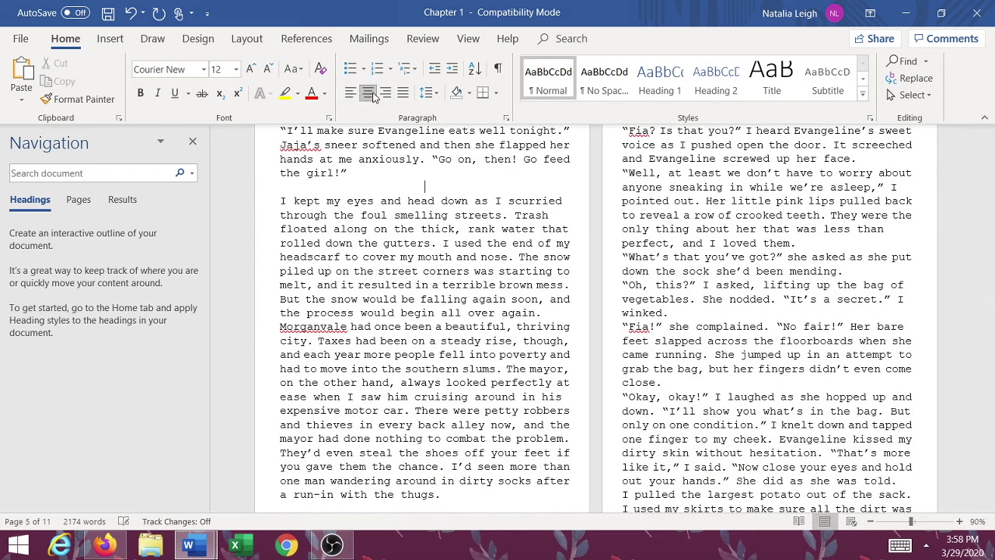
pyautogui.write('###')
pyautogui.click(396, 242)
pyautogui.scroll(-3, 396, 241)
pyautogui.scroll(-10, 396, 240)
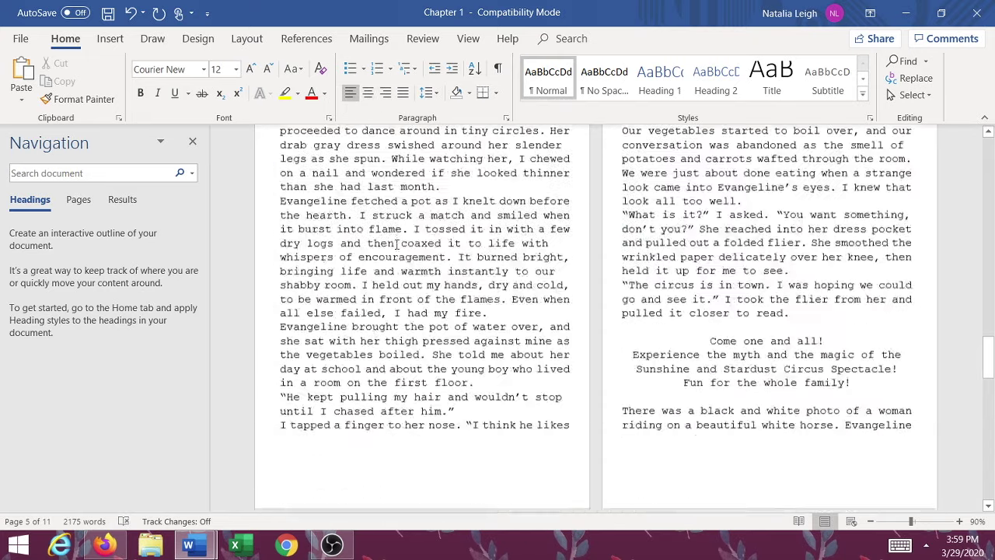
pyautogui.scroll(4, 397, 244)
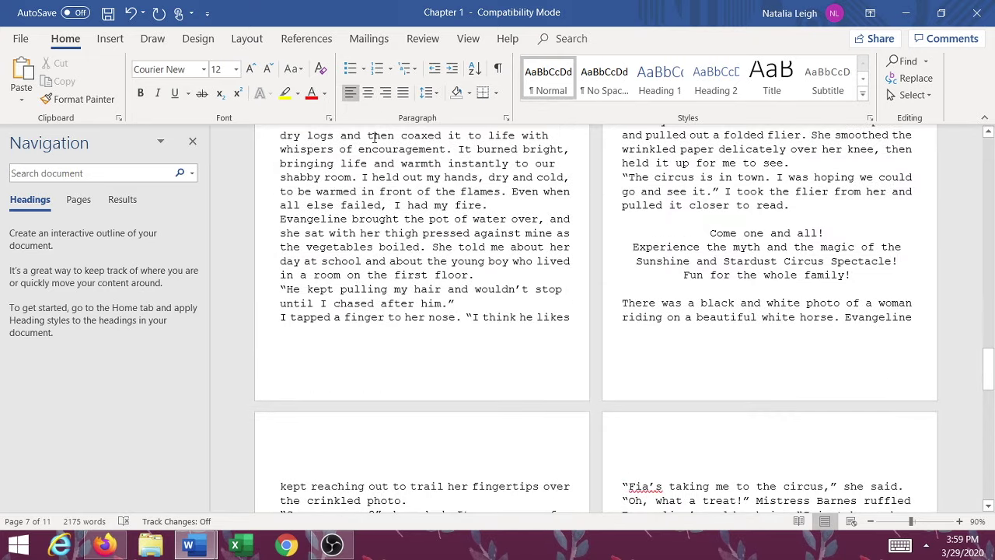
pyautogui.scroll(5, 396, 215)
pyautogui.scroll(-9, 405, 218)
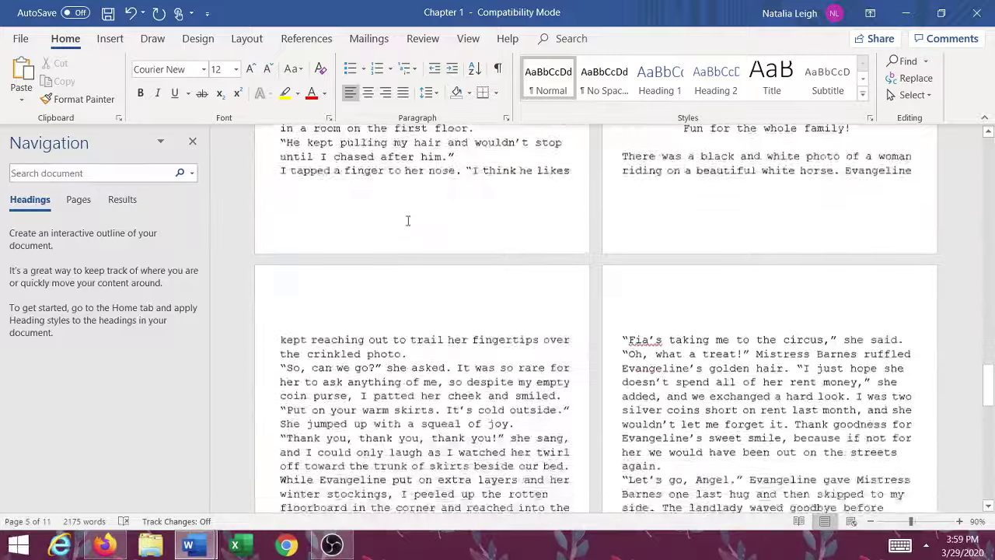
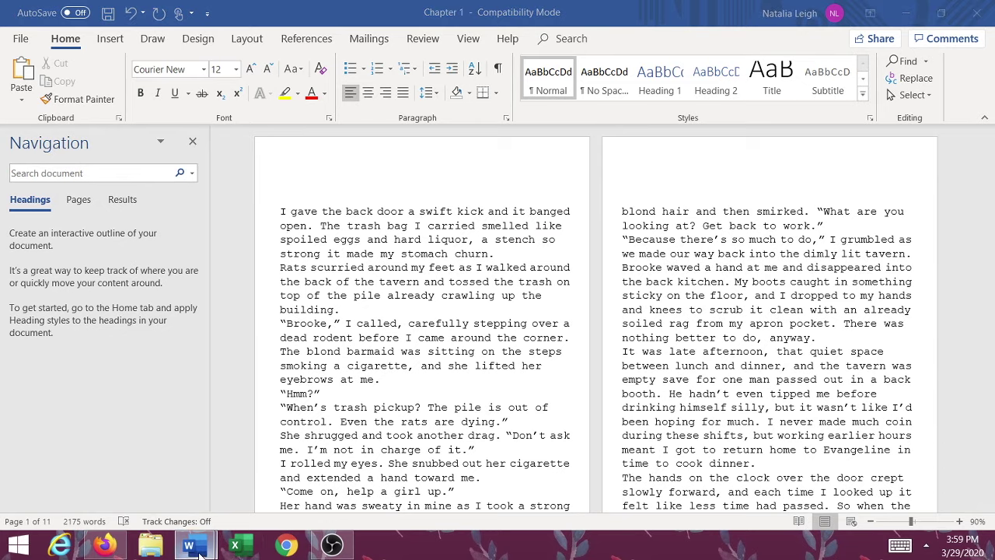
# Step: Switch to the Basic Formatting checklist document and strike through the "Line Spacing" item
pyautogui.click(122, 462)
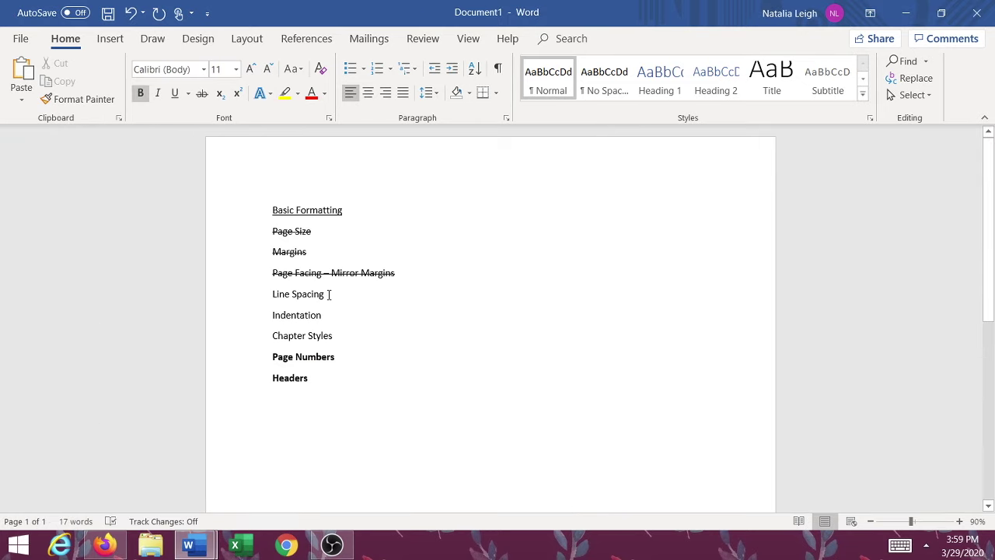
pyautogui.moveTo(329, 295); pyautogui.dragTo(273, 295)
pyautogui.click(200, 92)
pyautogui.click(306, 316)
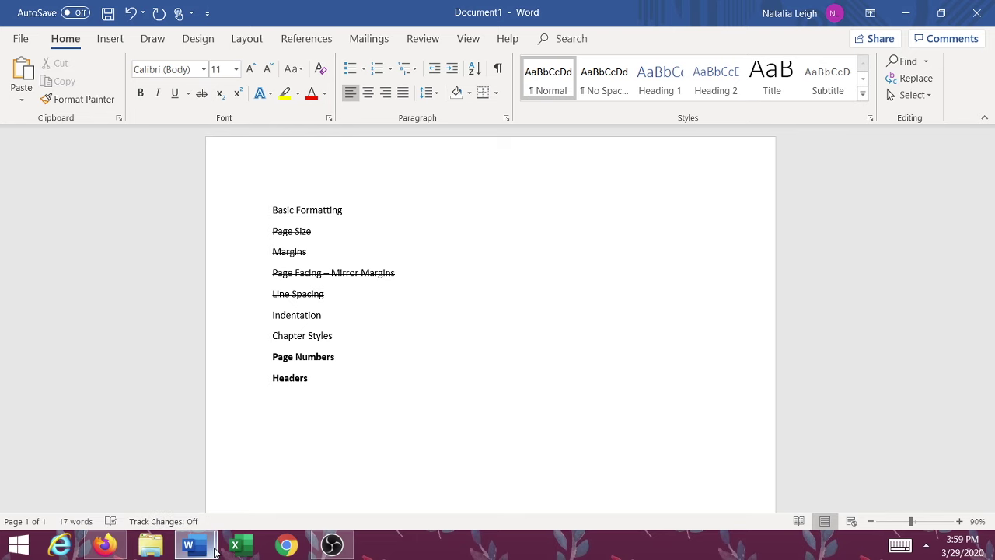
# Step: In the Chapter 1 document, manually indent the opening paragraph and the paragraphs beginning "Brooke," "Hmm?" and "When's trash pickup?"
pyautogui.moveTo(210, 547)
pyautogui.click(282, 467)
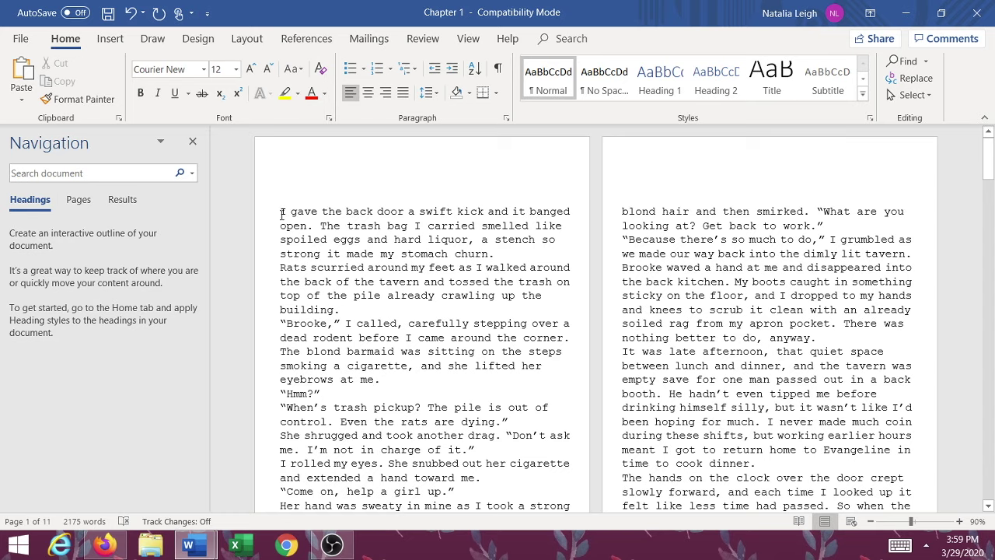
pyautogui.press('Tab')
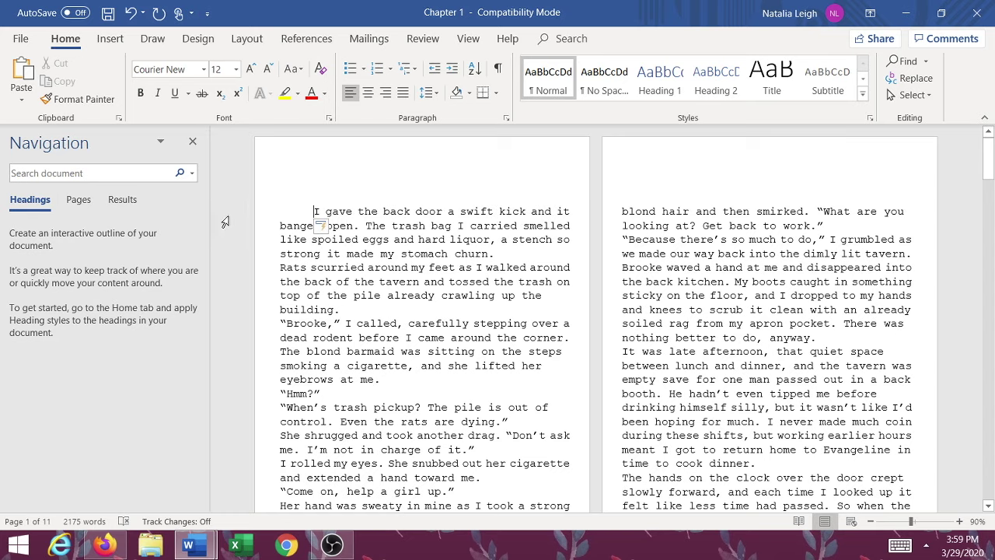
pyautogui.click(353, 307)
pyautogui.tripleClick(334, 293)
pyautogui.click(327, 295)
pyautogui.scroll(-2, 310, 330)
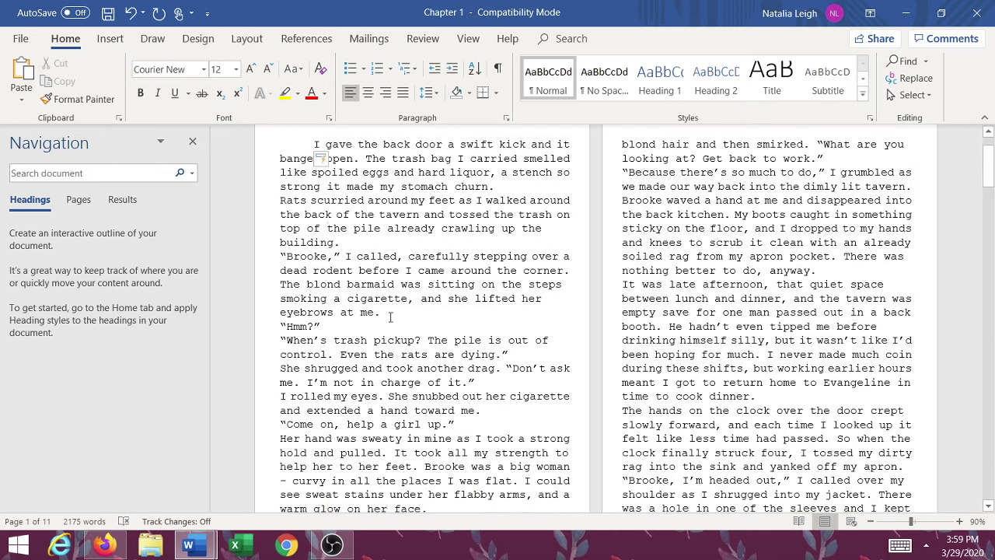
pyautogui.click(280, 255)
pyautogui.press('Tab')
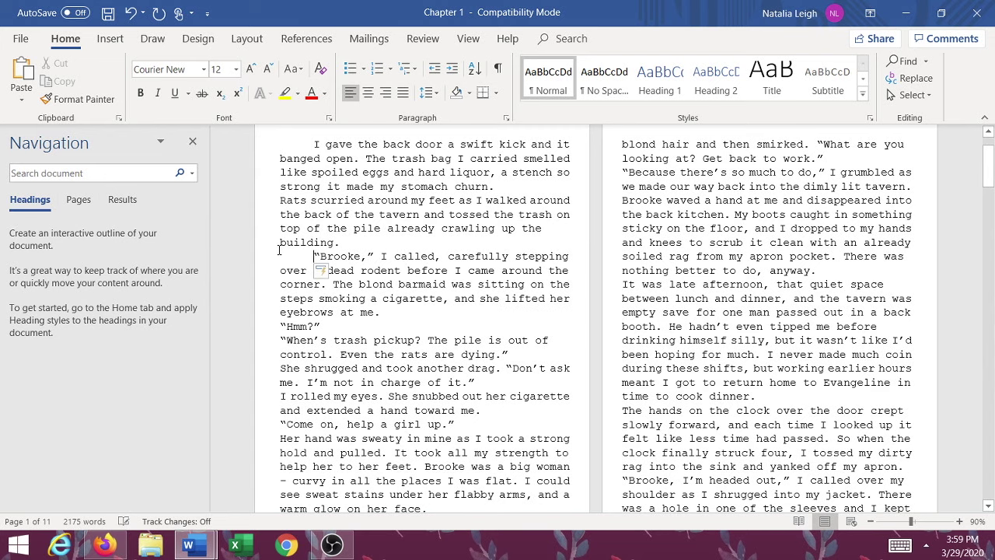
pyautogui.click(281, 326)
pyautogui.press('Tab')
pyautogui.click(282, 342)
pyautogui.press('Tab')
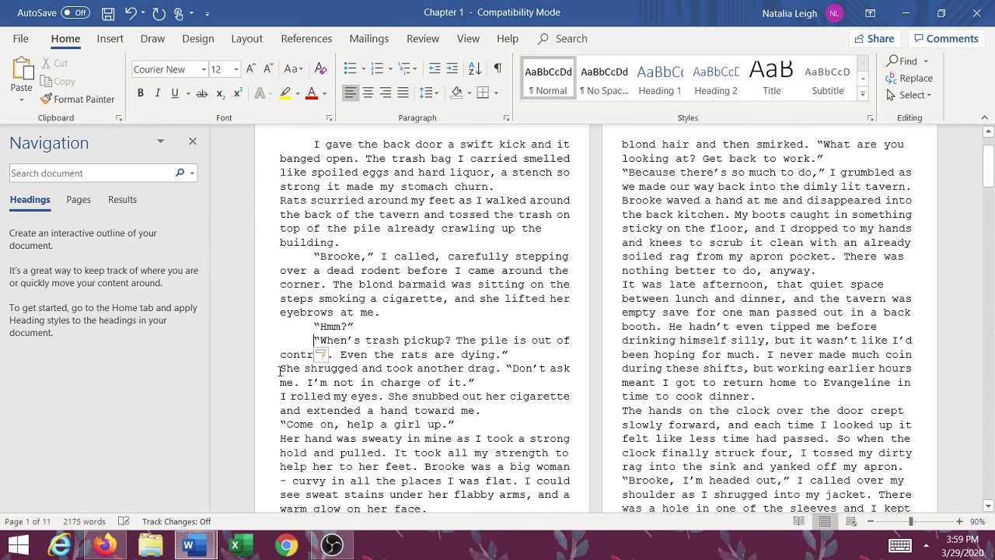
# Step: Remove the manual indents from the opening paragraph and from the "Brooke," "Hmm?" and "When's trash pickup?" paragraphs
pyautogui.scroll(1, 307, 265)
pyautogui.press('BackSpace')
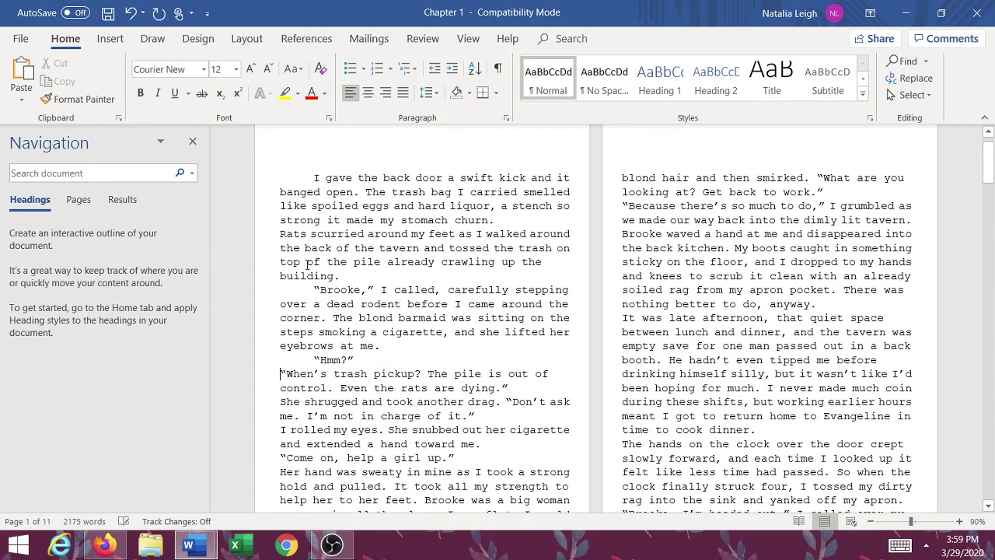
pyautogui.click(315, 360)
pyautogui.press('BackSpace')
pyautogui.click(312, 290)
pyautogui.press('BackSpace')
pyautogui.click(315, 177)
pyautogui.press('BackSpace')
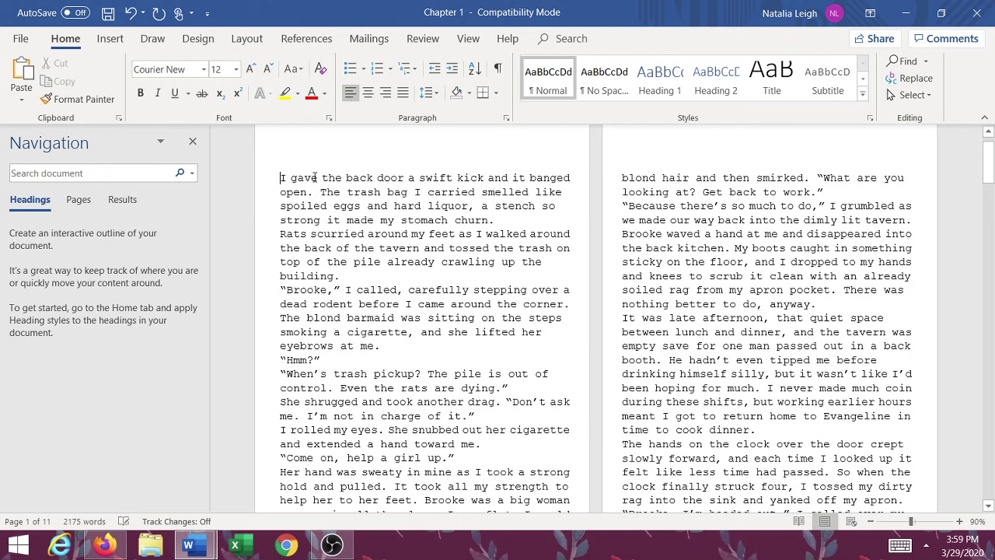
# Step: Examine a manual indent on the opening paragraph with formatting marks shown, and delete that indent
pyautogui.press('Tab')
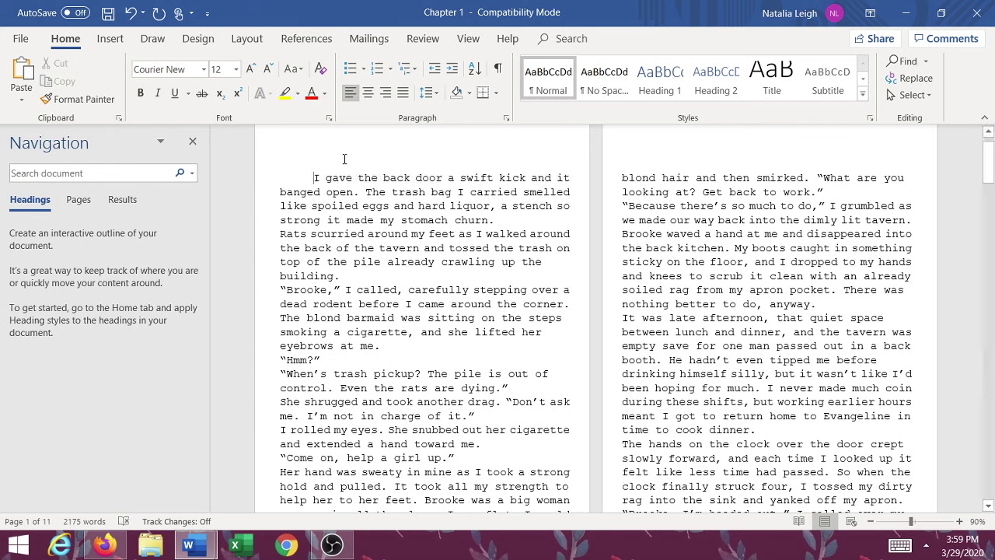
pyautogui.click(499, 68)
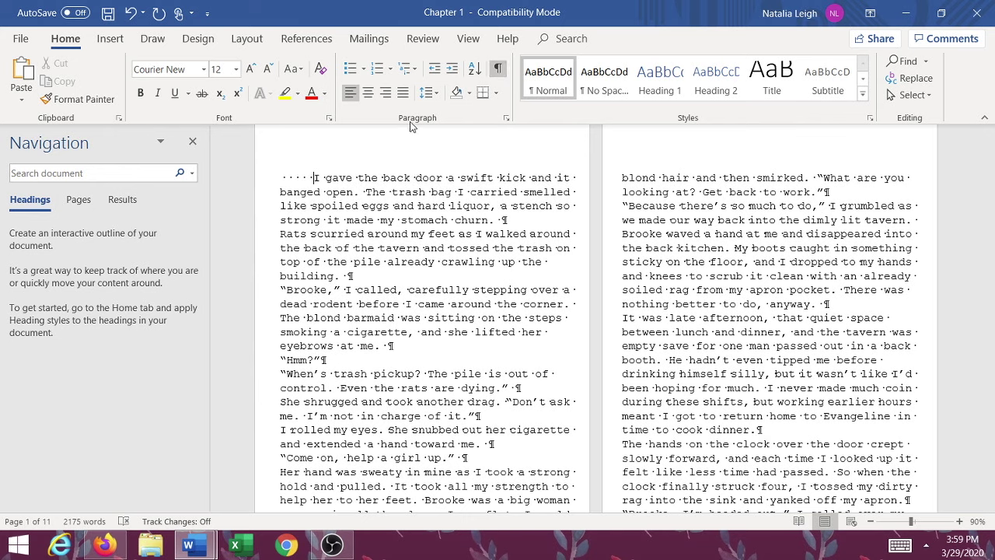
pyautogui.moveTo(315, 178); pyautogui.dragTo(280, 178)
pyautogui.click(500, 69)
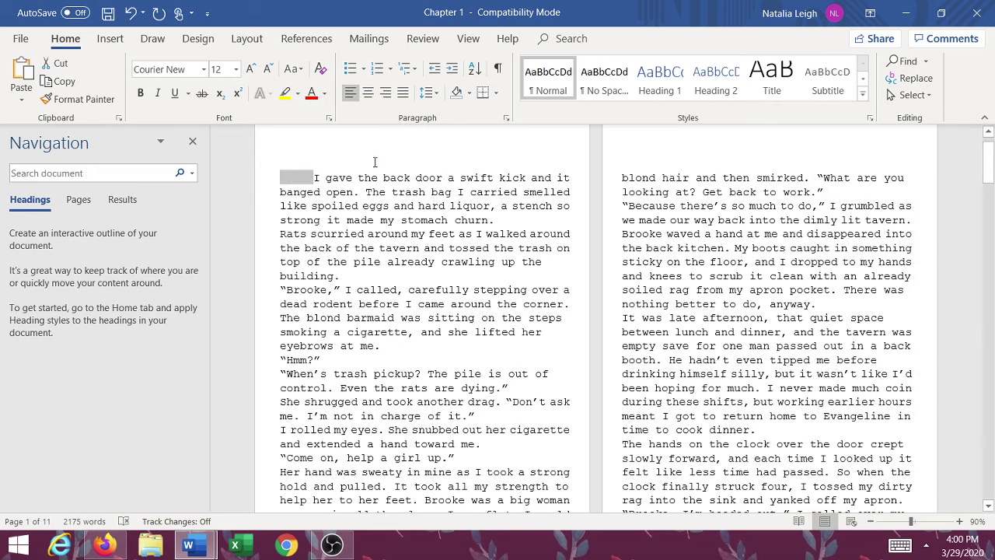
pyautogui.press('Delete')
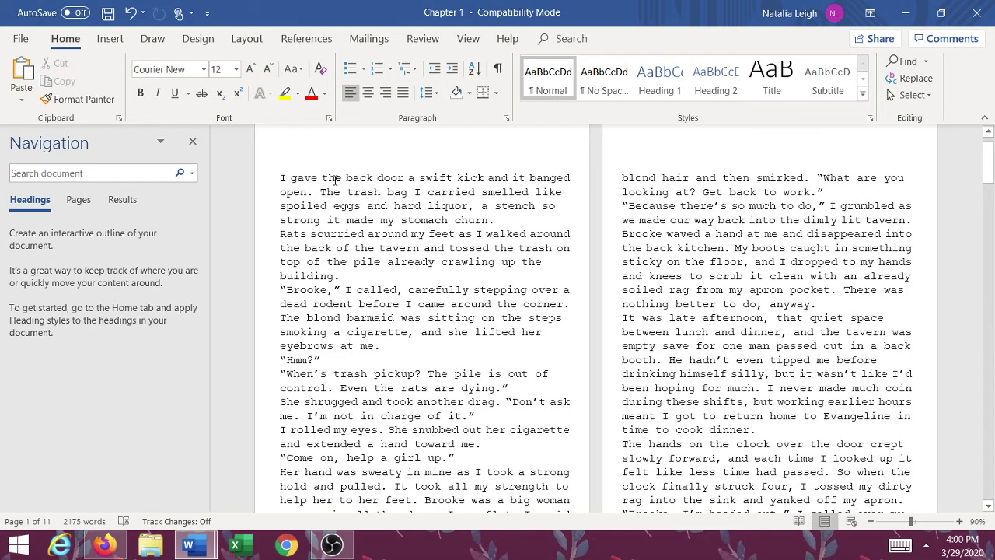
# Step: Apply a first-line indent of 0.5" to the entire chapter text
pyautogui.hotkey('ctrl', 'a')
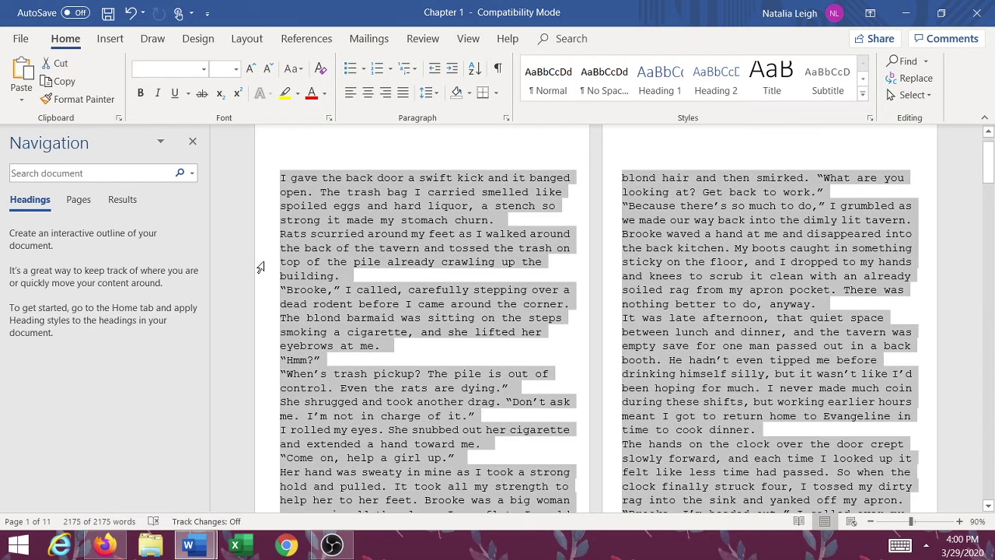
pyautogui.click(506, 119)
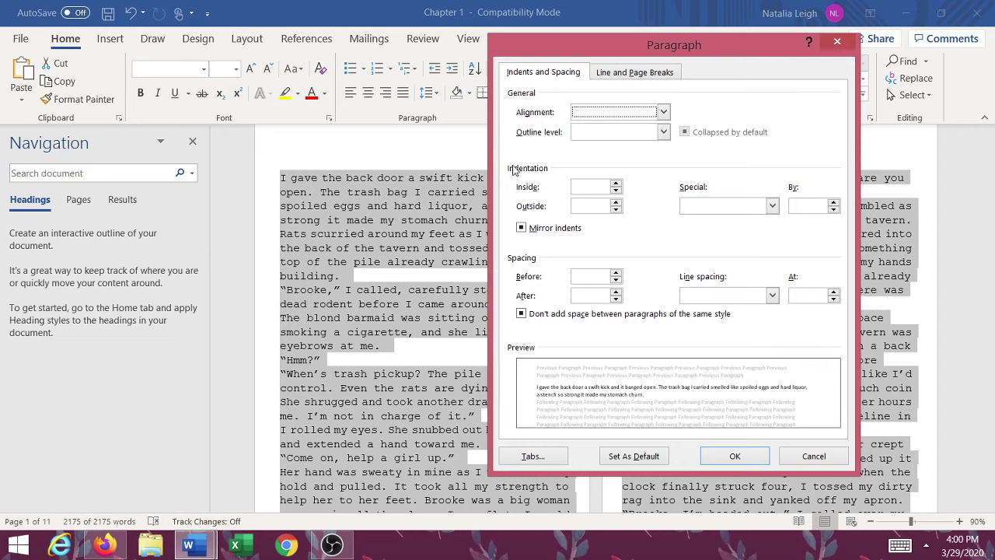
pyautogui.click(726, 210)
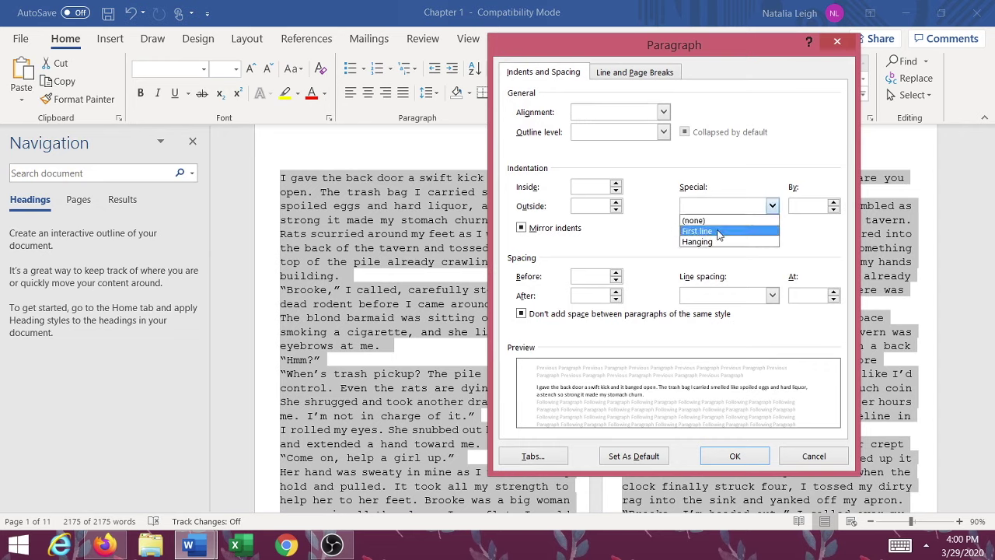
pyautogui.click(718, 232)
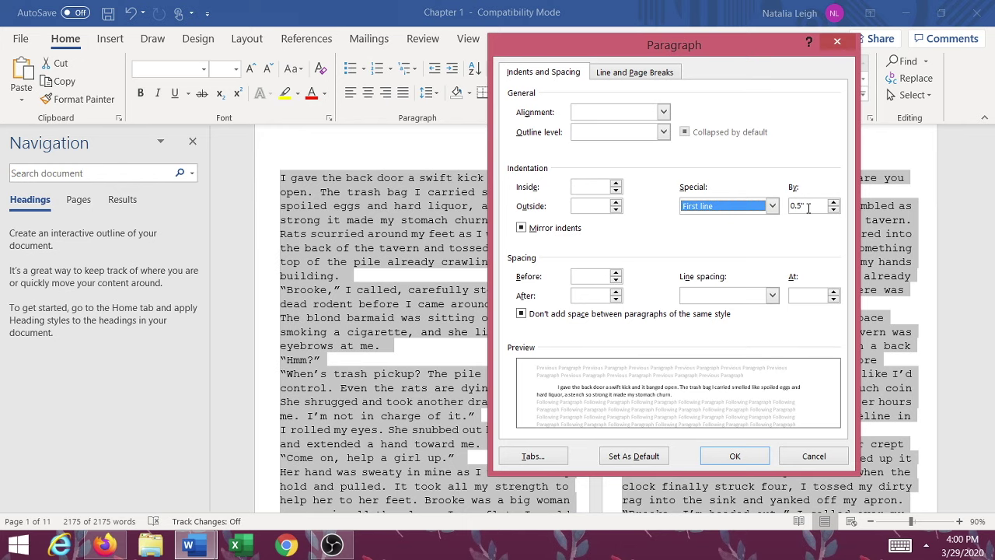
pyautogui.click(734, 456)
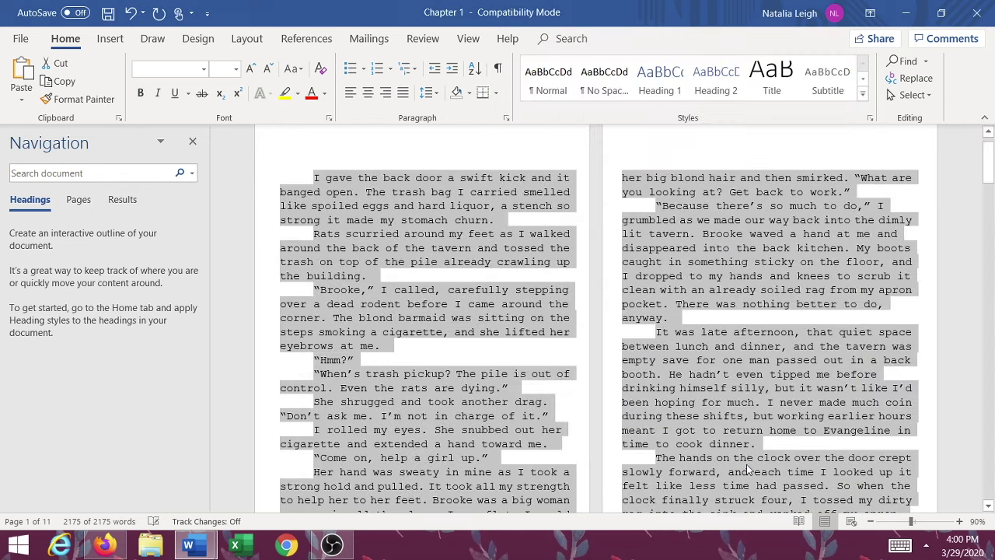
pyautogui.click(423, 318)
pyautogui.scroll(-3, 423, 318)
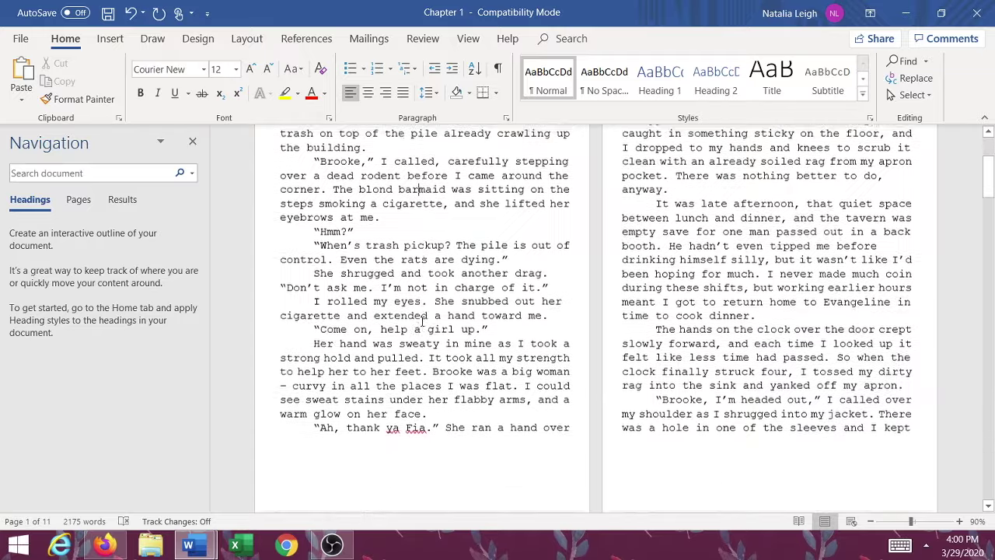
pyautogui.scroll(4, 376, 287)
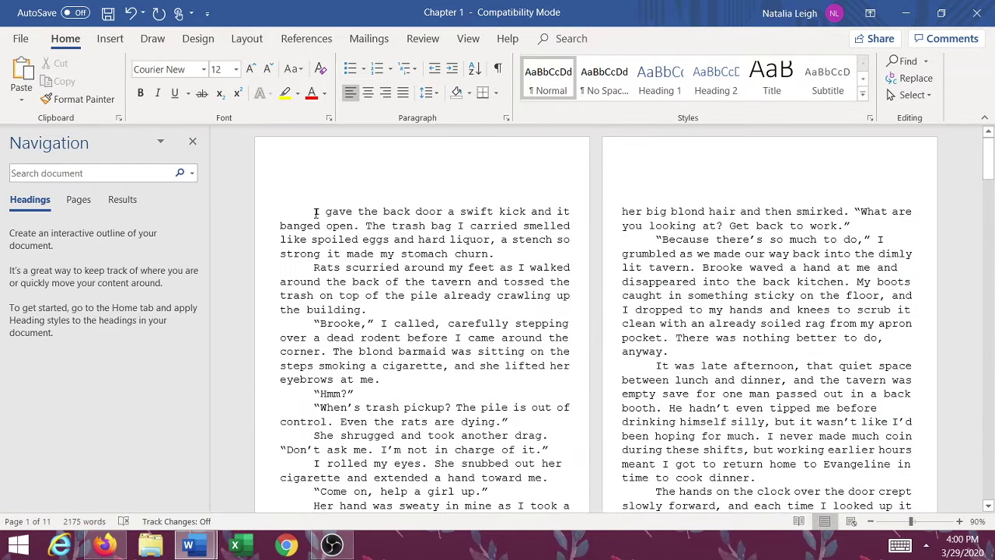
# Step: Reduce the first-line indent of the entire chapter text by two increments
pyautogui.hotkey('ctrl', 'a')
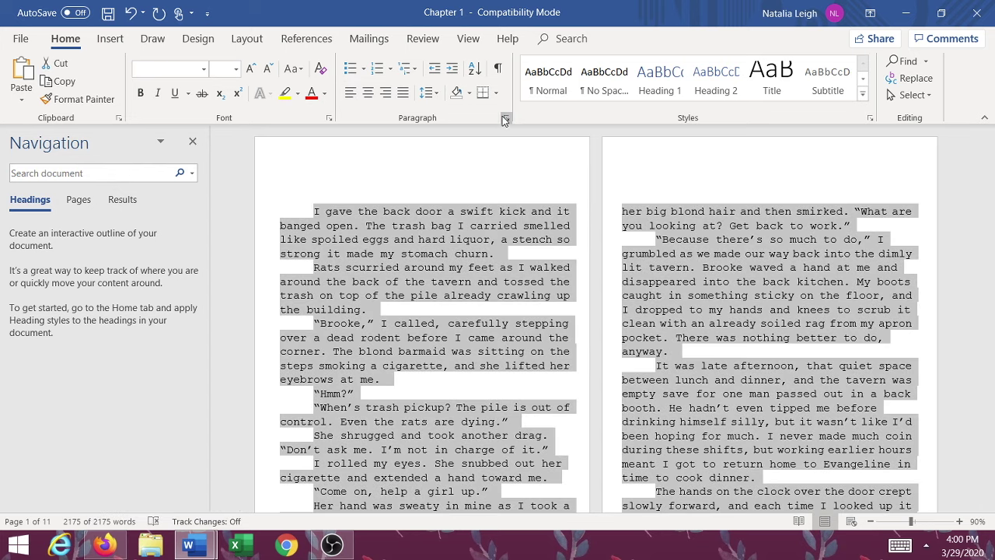
pyautogui.click(506, 117)
pyautogui.click(773, 207)
pyautogui.click(758, 227)
pyautogui.click(833, 210)
pyautogui.click(833, 210)
pyautogui.click(733, 457)
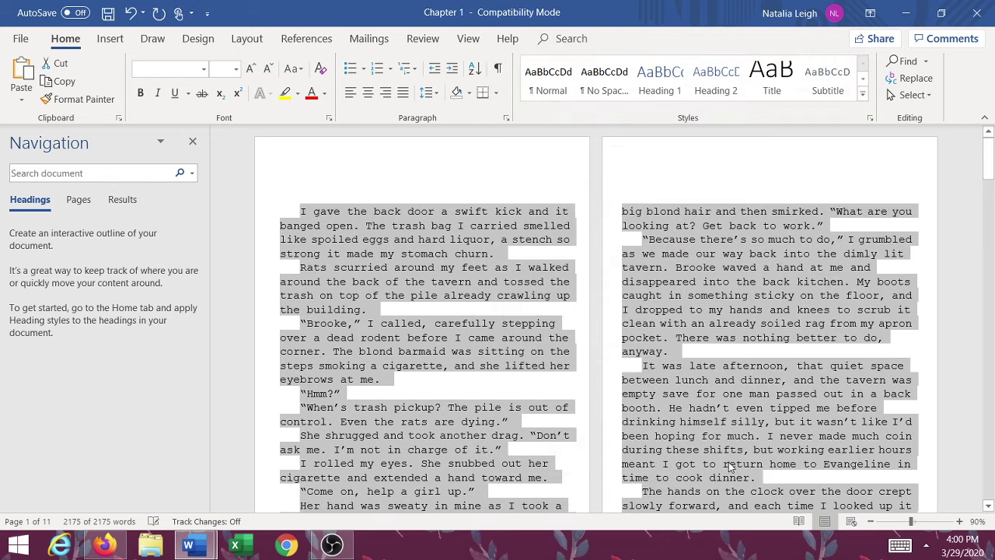
pyautogui.click(403, 301)
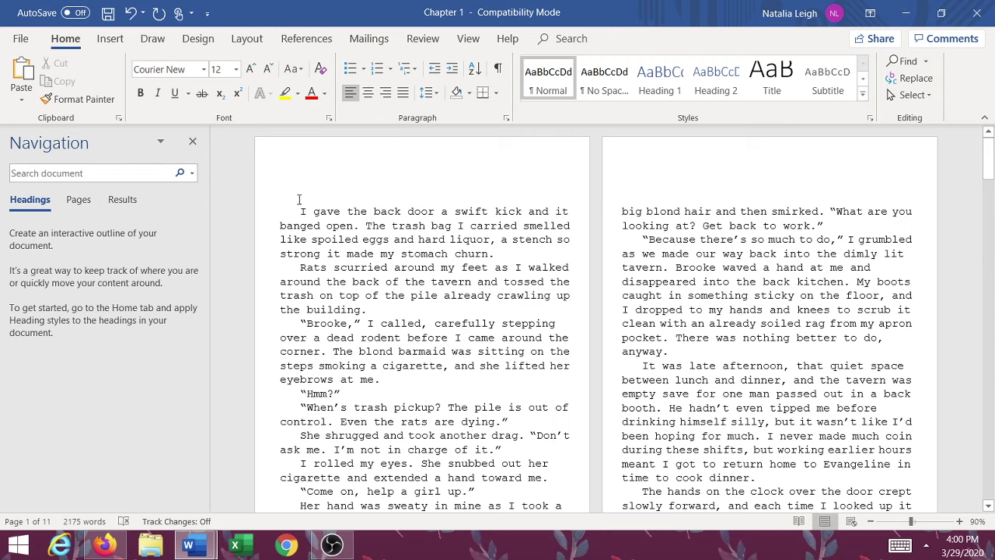
pyautogui.scroll(-1, 299, 206)
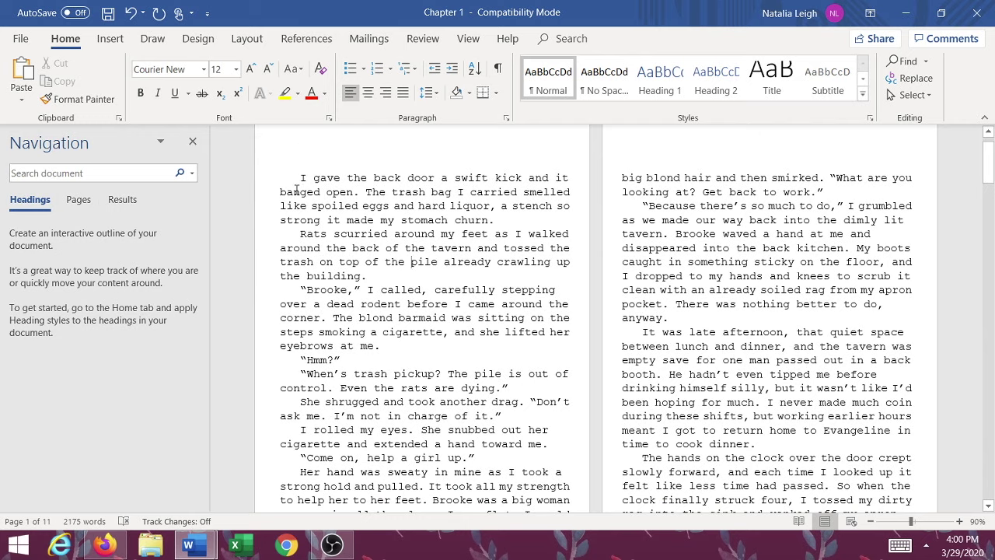
pyautogui.scroll(-2, 296, 190)
pyautogui.scroll(2, 297, 189)
pyautogui.scroll(-4, 386, 259)
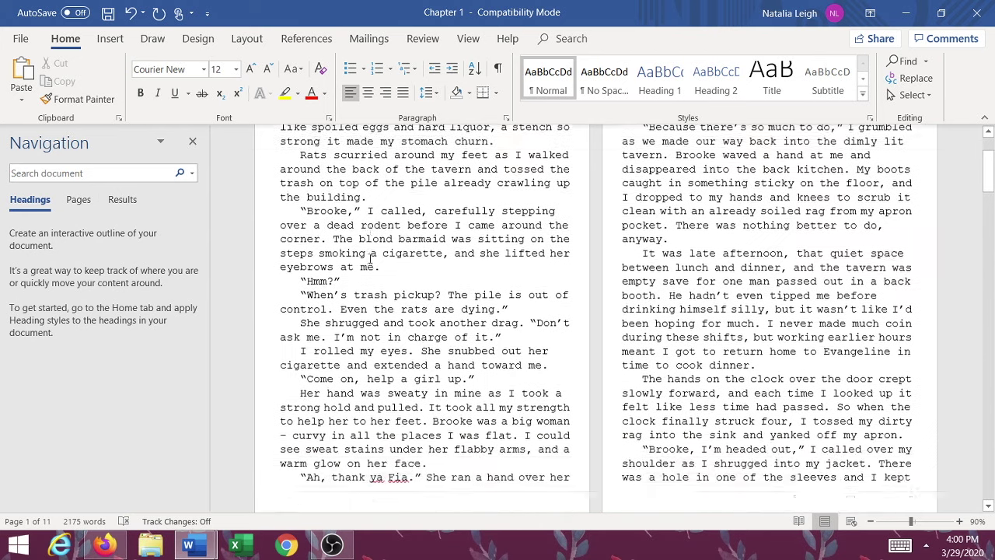
# Step: Remove the first-line indent from the chapter's opening paragraph
pyautogui.scroll(5, 369, 258)
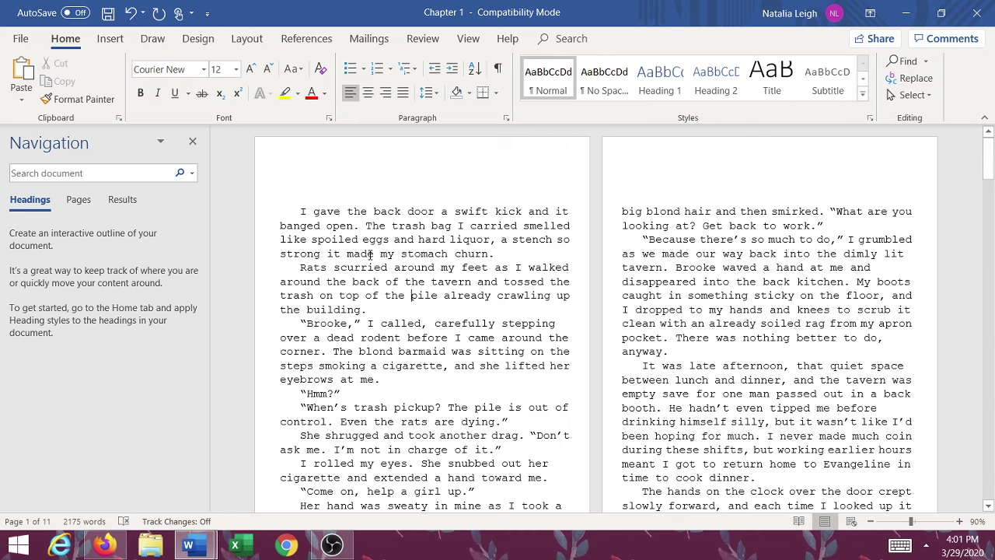
pyautogui.click(294, 206)
pyautogui.press('BackSpace')
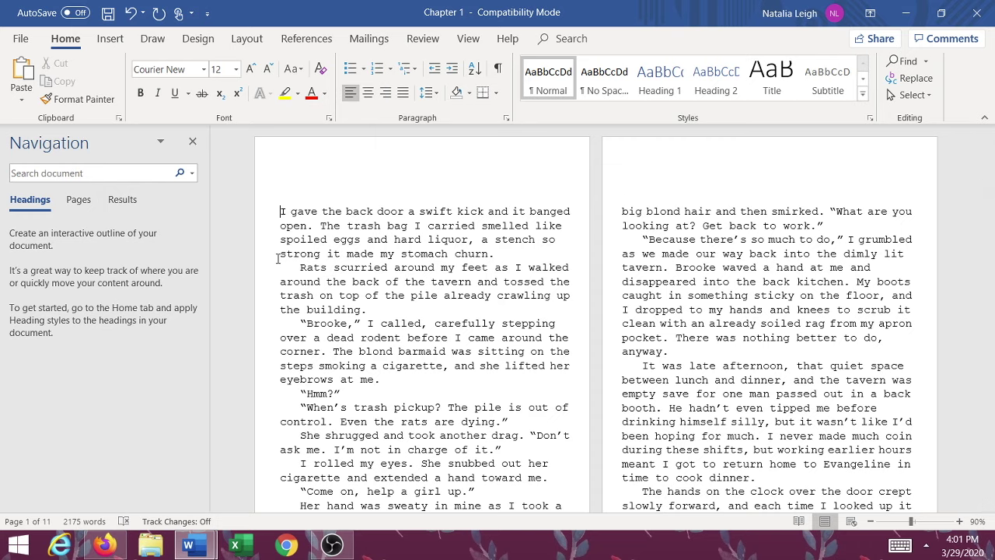
pyautogui.click(406, 167)
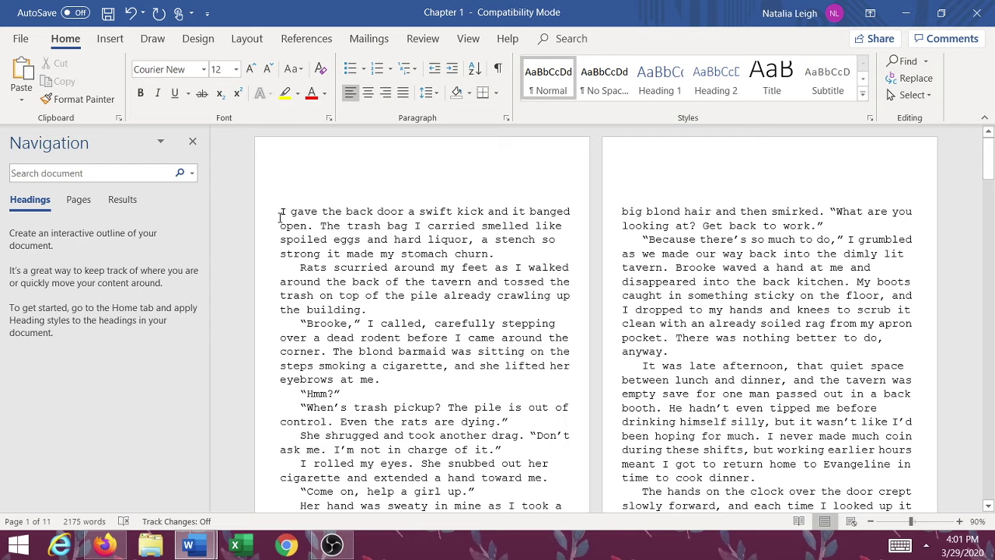
# Step: Switch to the Document1 checklist and strike through the "Indentation" item
pyautogui.moveTo(194, 546)
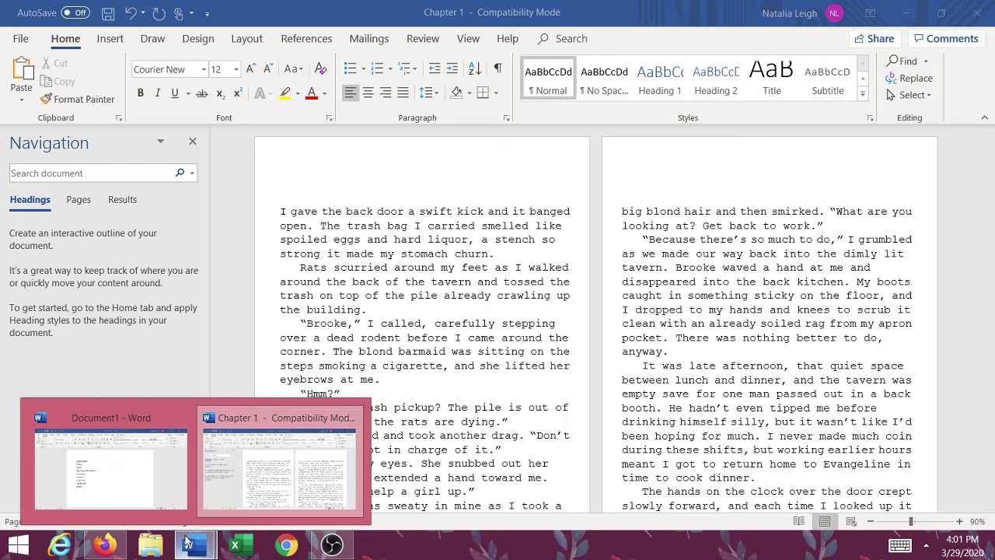
pyautogui.click(143, 461)
pyautogui.moveTo(325, 315); pyautogui.dragTo(264, 323)
pyautogui.click(201, 94)
# Step: Return to the Chapter 1 document and add the heading "Chapter One" on its own line above the opening paragraph
pyautogui.moveTo(194, 546)
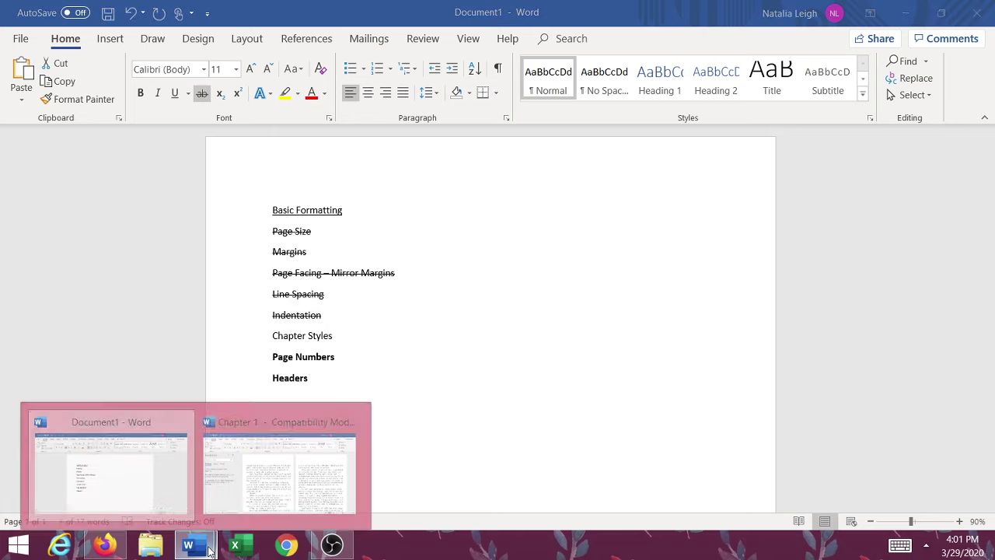
pyautogui.click(284, 459)
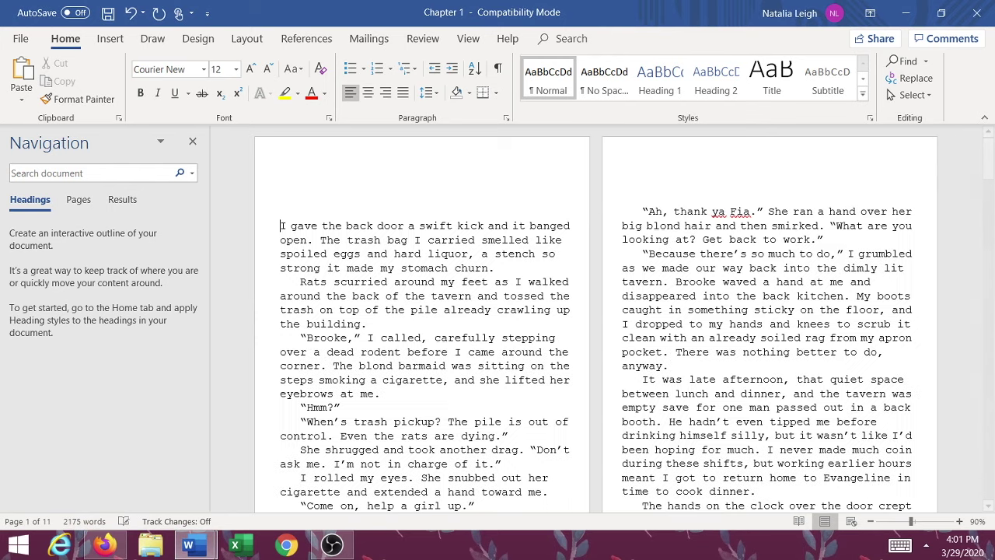
pyautogui.write('Chapter One')
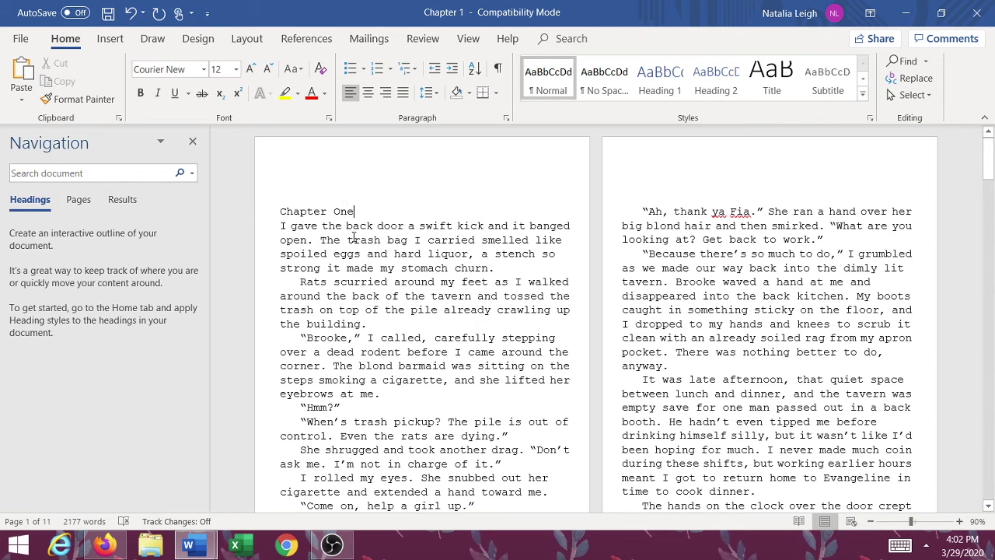
# Step: Start a new paragraph style from the "Chapter One" heading and name it "Chapter Style - Demo"
pyautogui.moveTo(354, 209); pyautogui.dragTo(279, 211)
pyautogui.click(323, 266)
pyautogui.moveTo(354, 210); pyautogui.dragTo(273, 208)
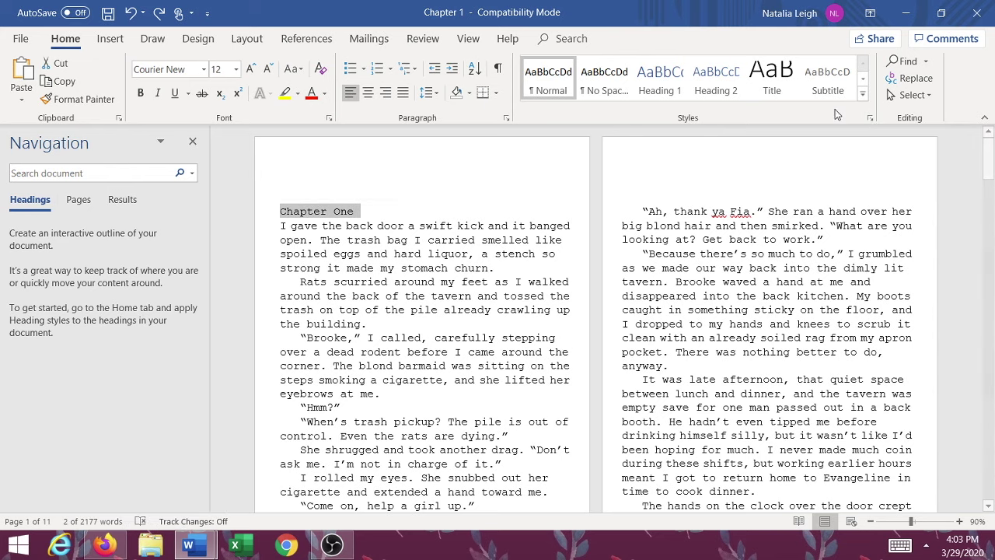
pyautogui.click(870, 118)
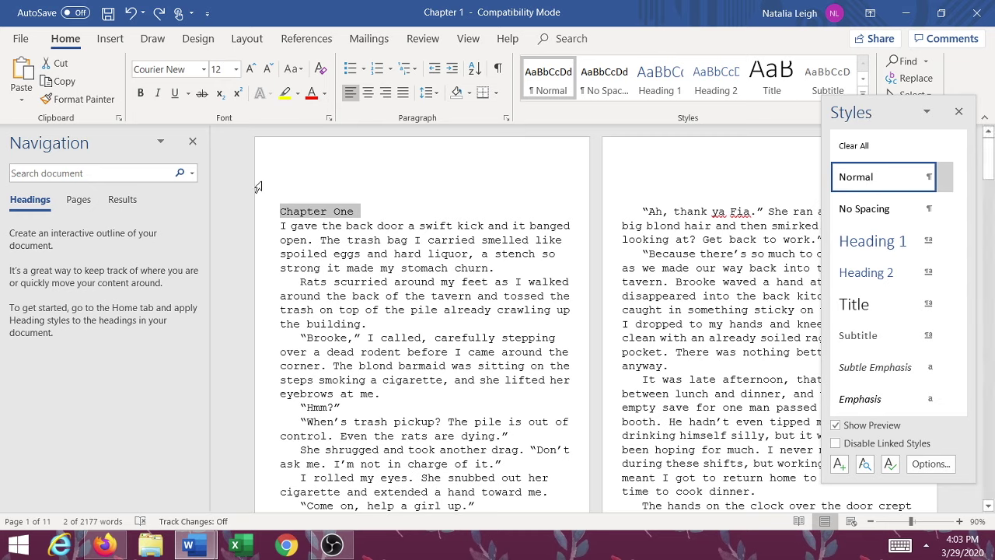
pyautogui.click(839, 465)
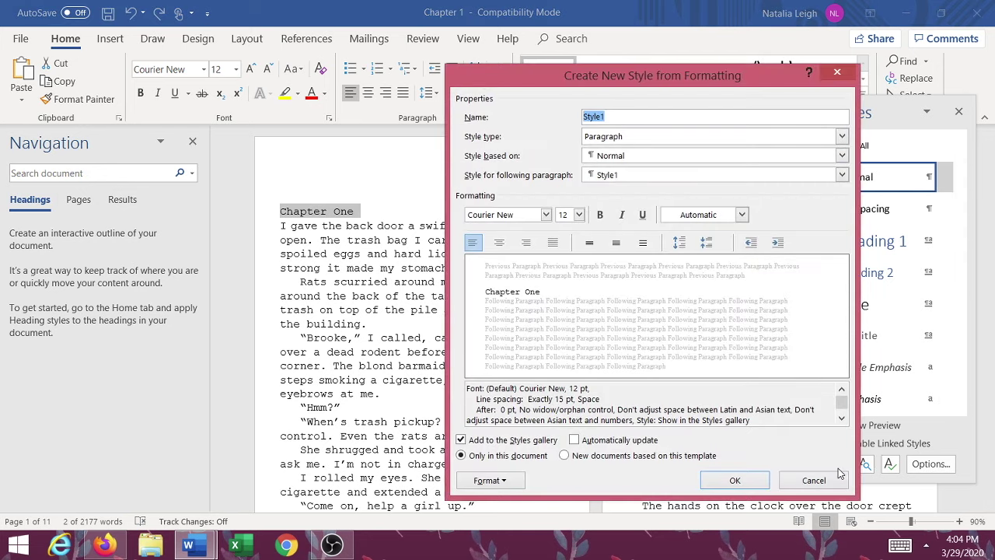
pyautogui.write('Chapter Style - Demo')
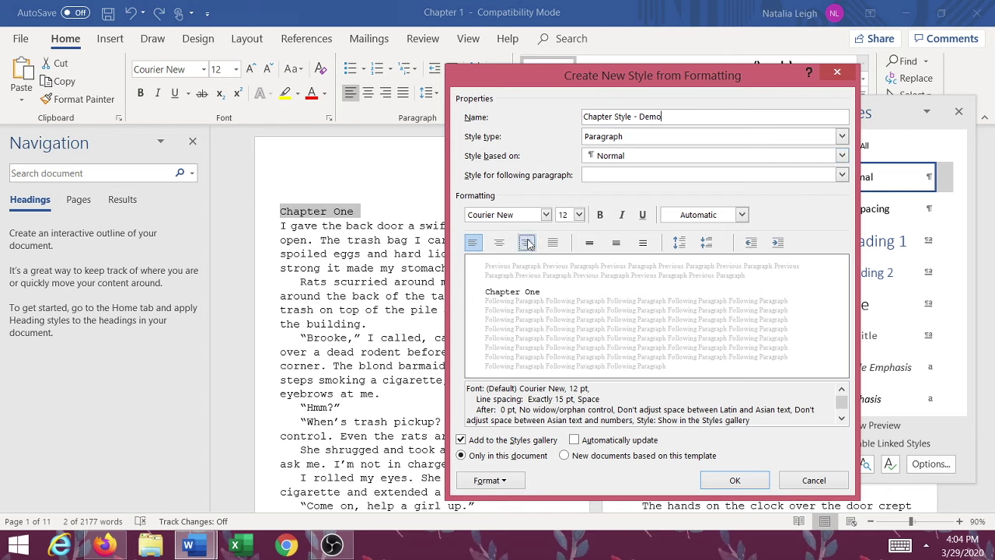
# Step: Format the new chapter style as Times New Roman, 22 pt, underlined and centered
pyautogui.click(534, 215)
pyautogui.click(545, 216)
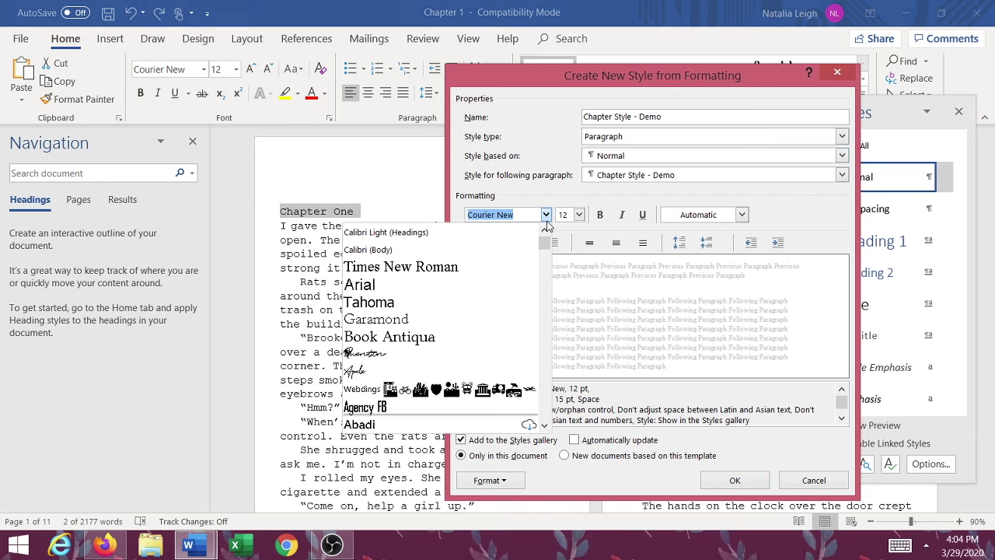
pyautogui.click(400, 267)
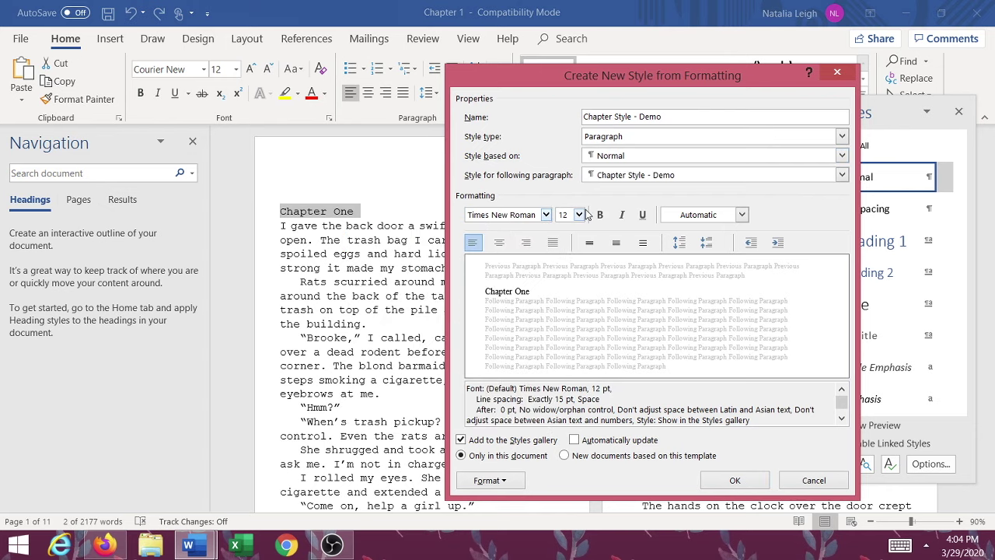
pyautogui.click(578, 215)
pyautogui.click(562, 324)
pyautogui.click(644, 217)
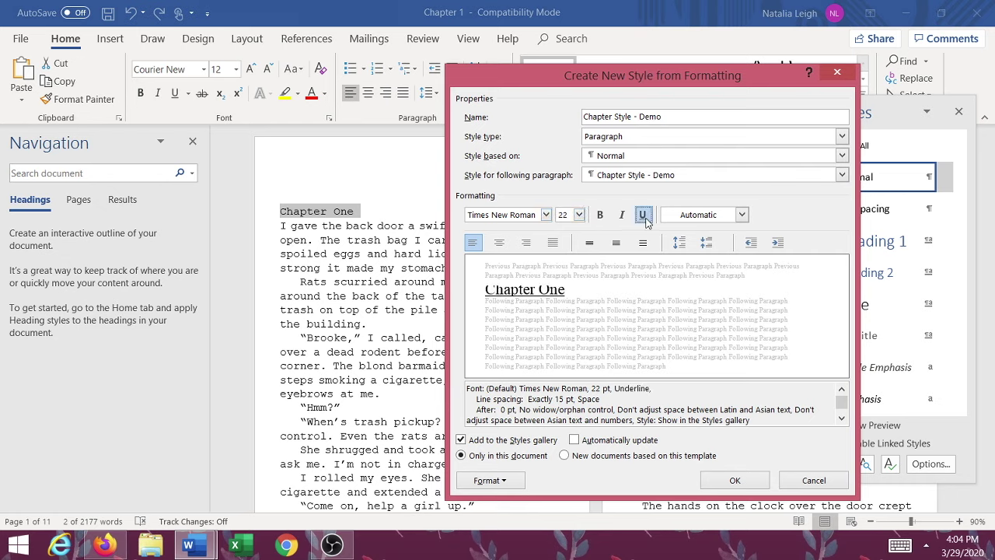
pyautogui.click(500, 243)
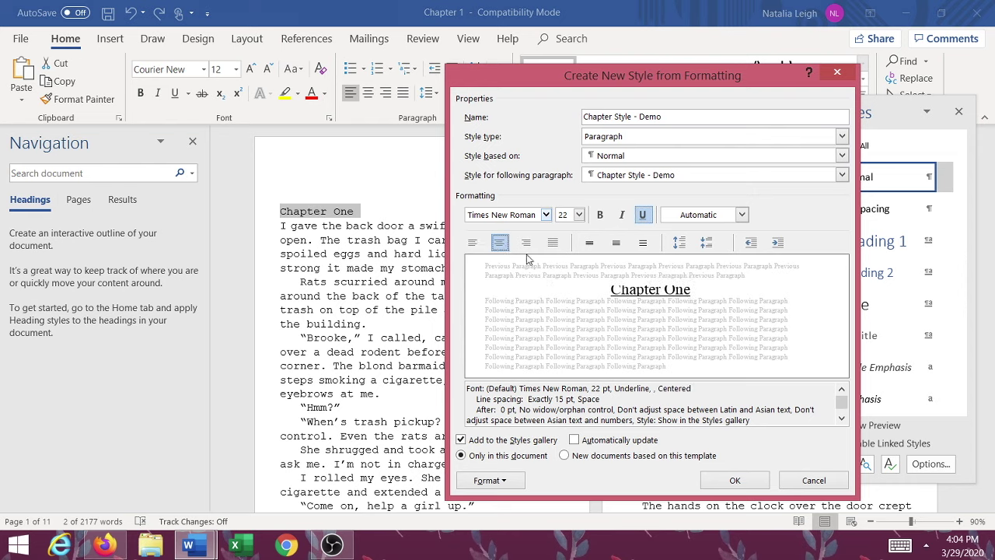
# Step: Set the chapter style's paragraph spacing to 24 pt before and after, save the style and close the style list
pyautogui.click(679, 244)
pyautogui.click(680, 244)
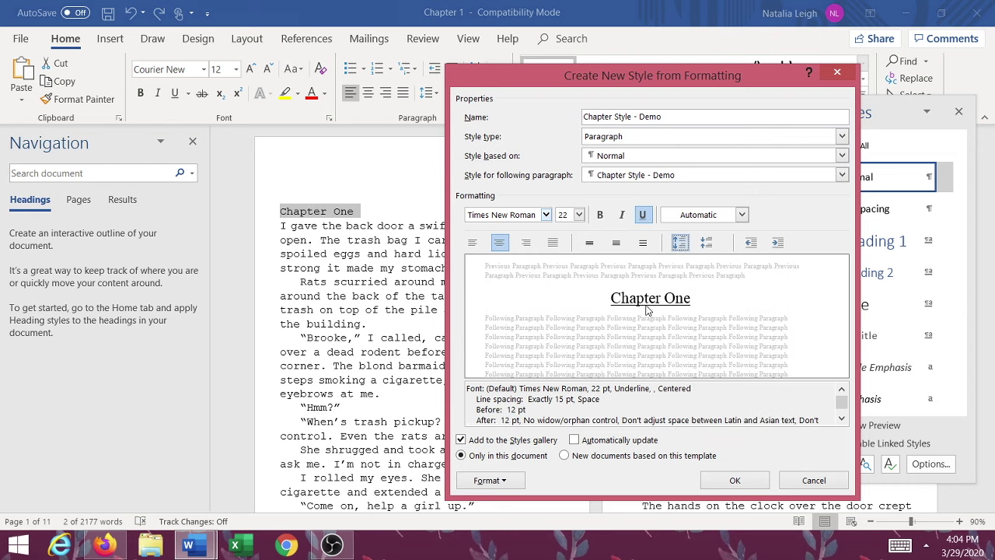
pyautogui.click(681, 244)
pyautogui.click(680, 244)
pyautogui.click(681, 244)
pyautogui.click(681, 244)
pyautogui.click(704, 245)
pyautogui.click(704, 245)
pyautogui.click(704, 245)
pyautogui.click(705, 245)
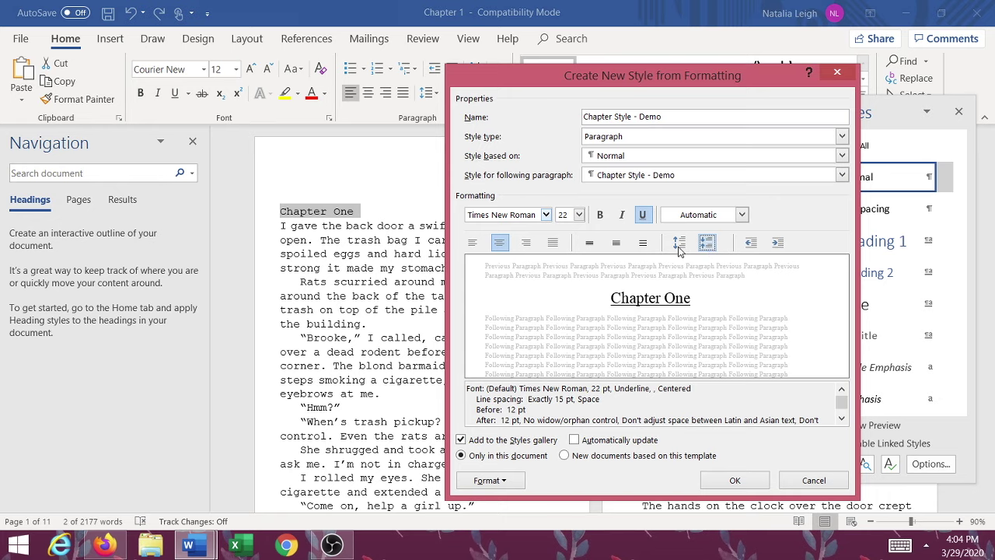
pyautogui.click(678, 246)
pyautogui.click(678, 246)
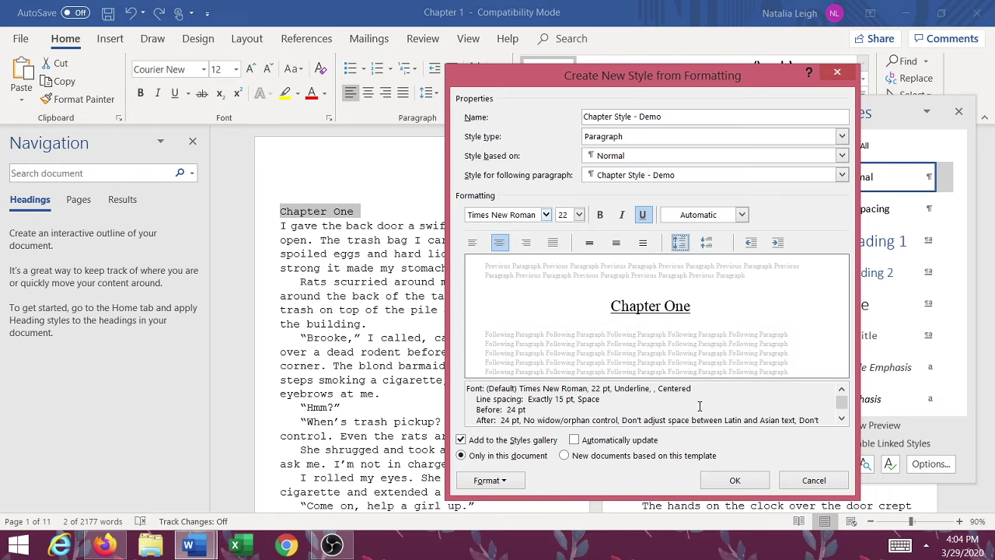
pyautogui.click(735, 480)
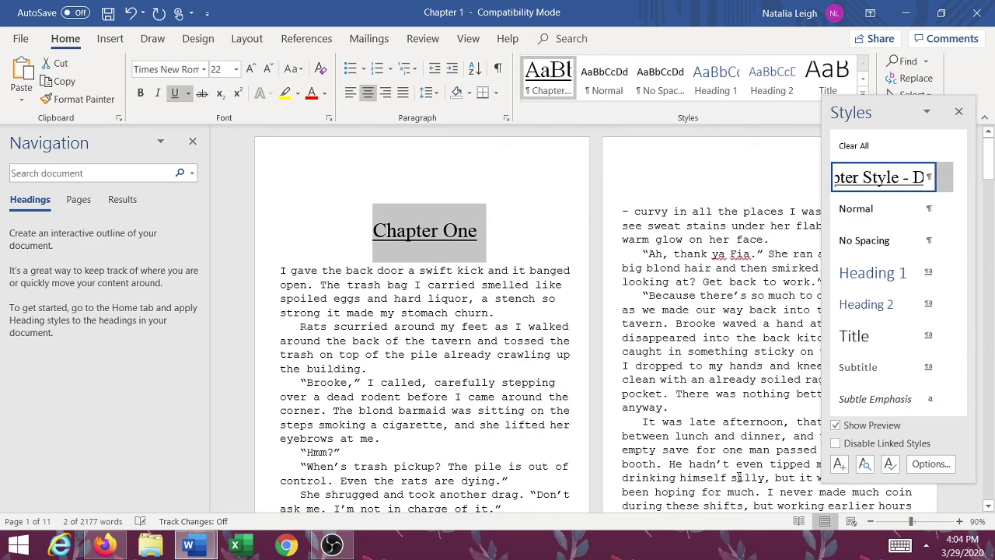
pyautogui.click(429, 318)
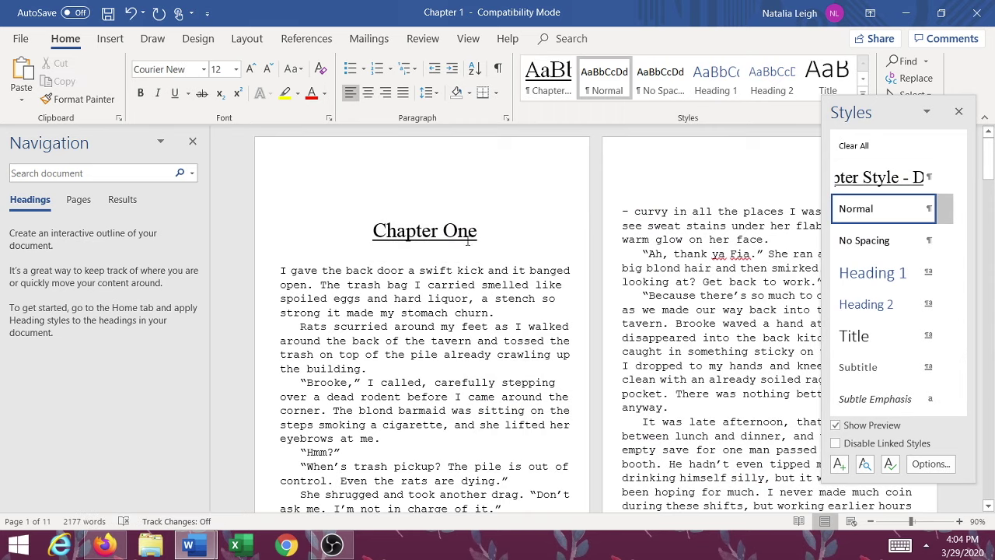
pyautogui.click(958, 112)
# Step: Try applying the chapter style to the first ### scene break on page 3, and undo it
pyautogui.scroll(-20, 480, 298)
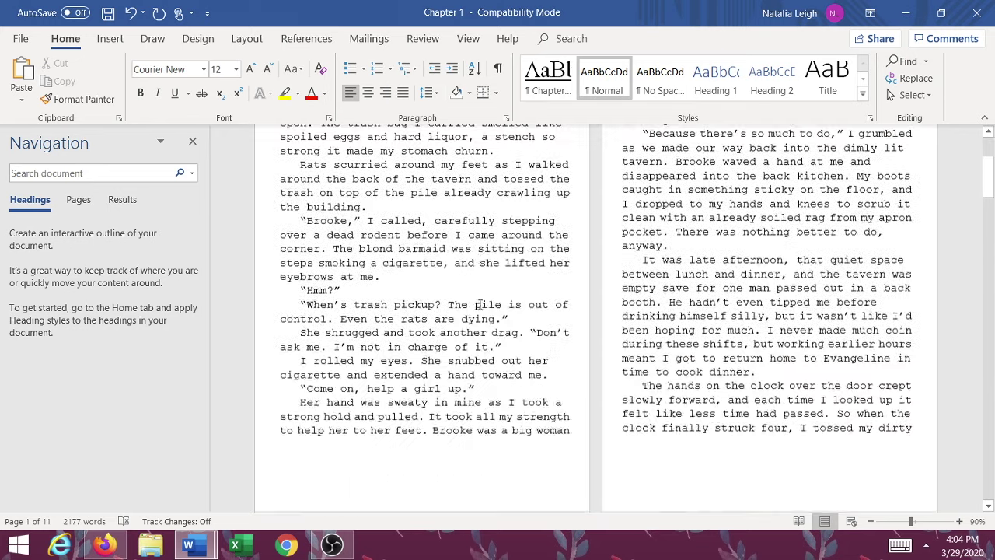
pyautogui.scroll(-3, 480, 304)
pyautogui.scroll(5, 467, 295)
pyautogui.doubleClick(443, 237)
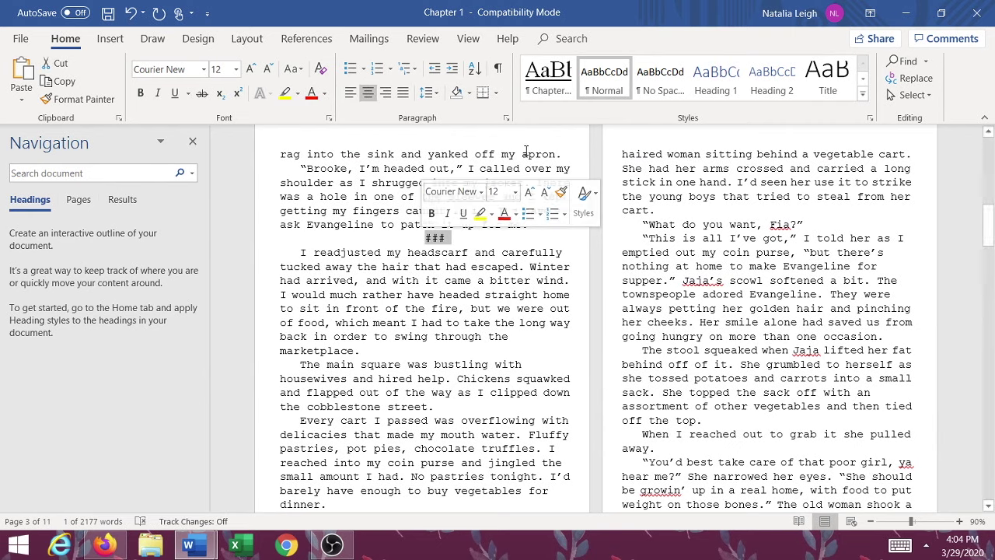
pyautogui.click(544, 81)
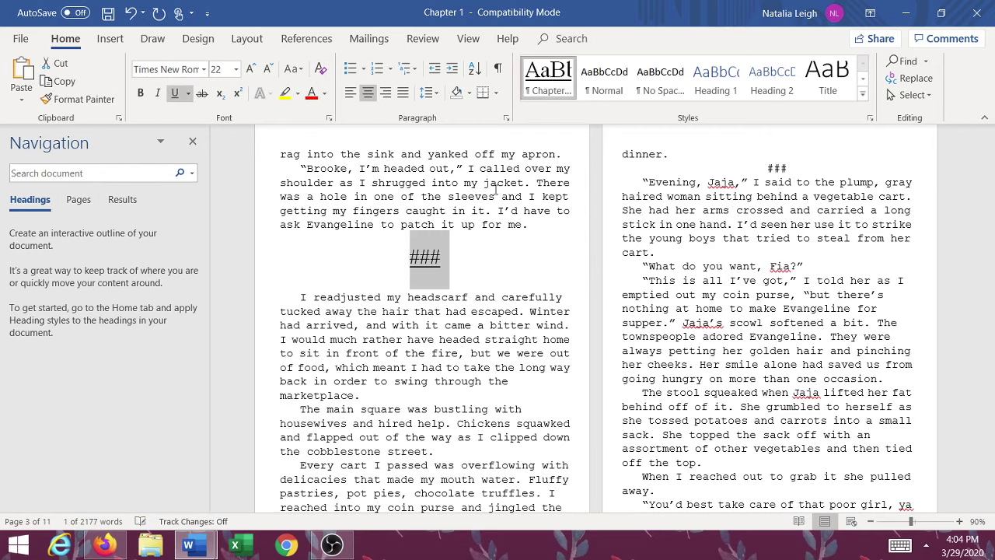
pyautogui.click(432, 353)
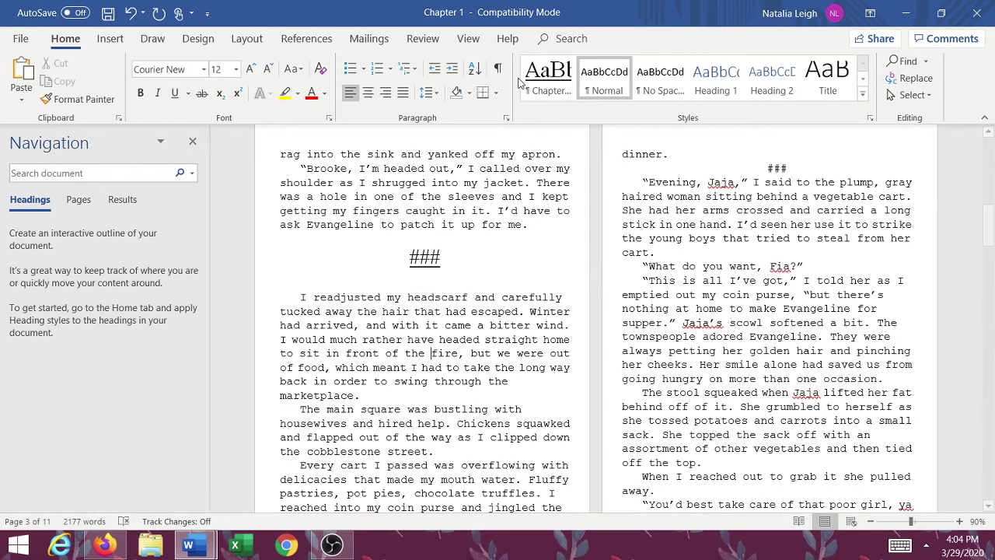
pyautogui.doubleClick(779, 168)
pyautogui.hotkey('ctrl', 'z')
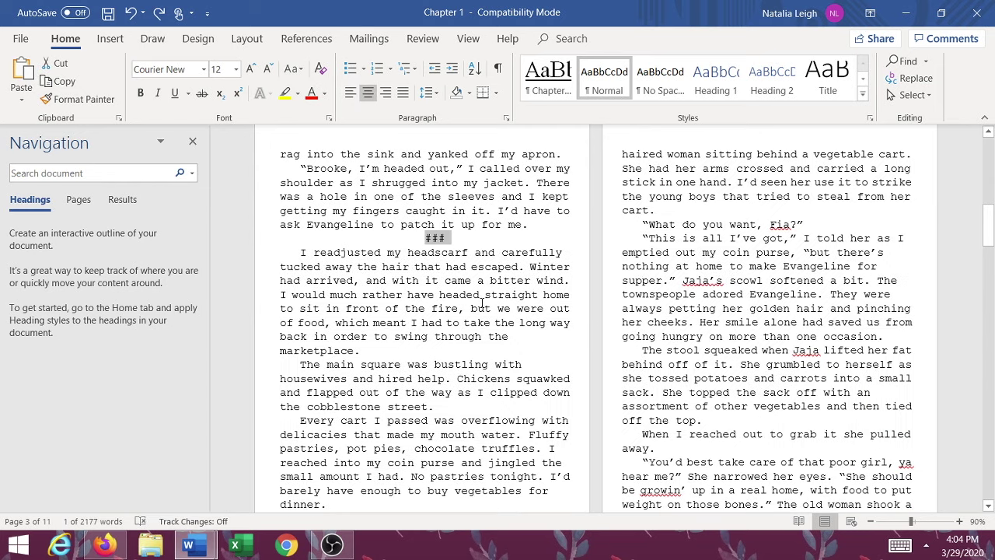
pyautogui.click(481, 302)
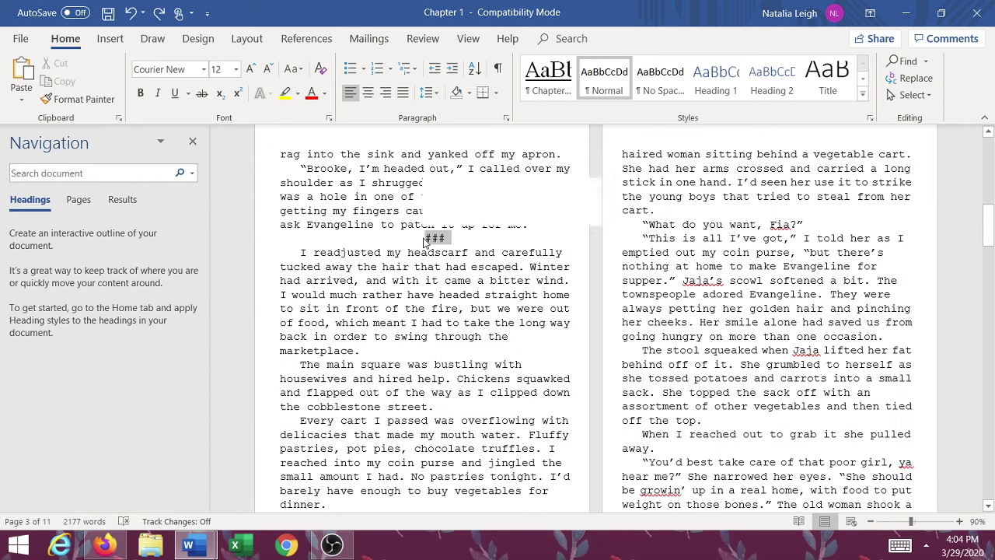
# Step: Start a new paragraph style from the first ### scene break and name it "Scene Break - Demo"
pyautogui.doubleClick(426, 239)
pyautogui.click(870, 118)
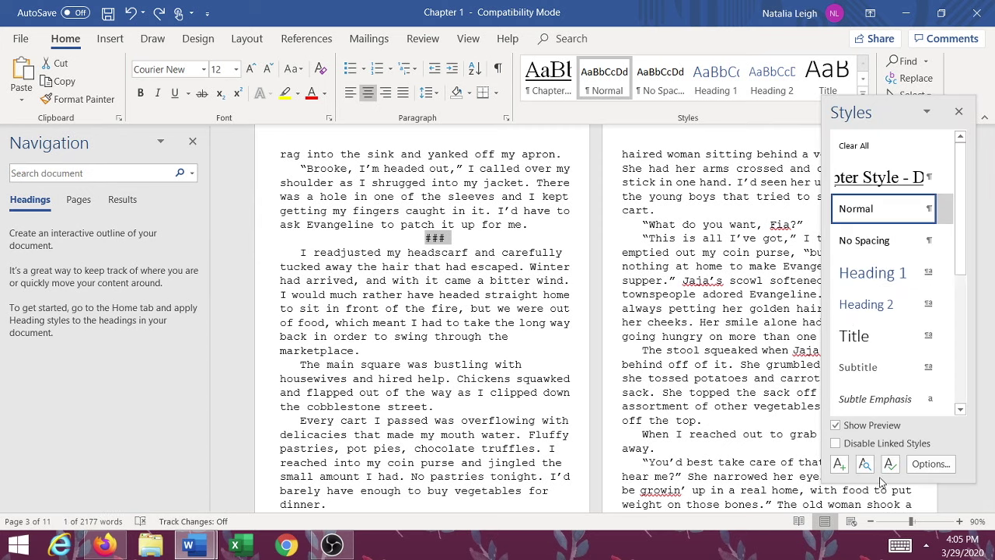
pyautogui.click(839, 464)
pyautogui.write('Scene Break - Demo')
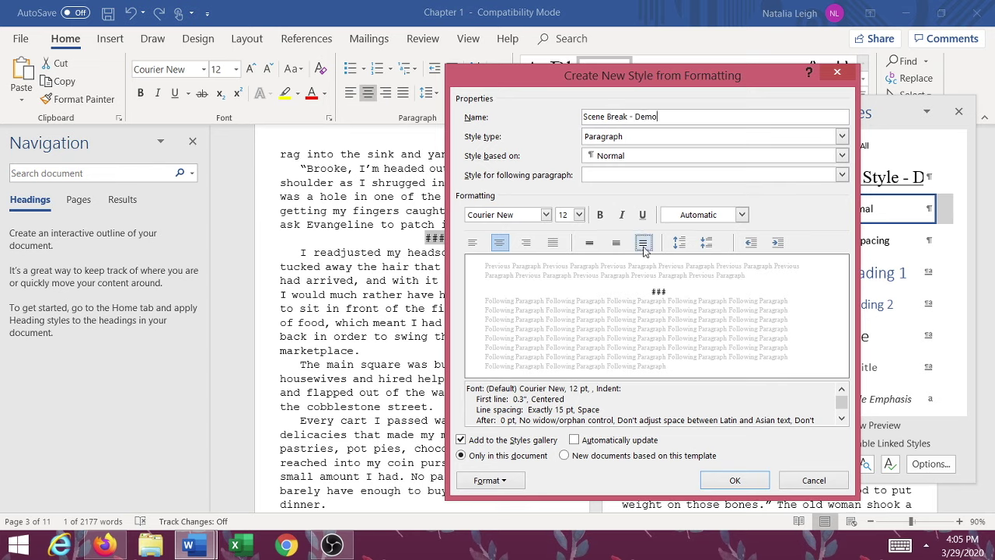
# Step: Format the scene break style as Times New Roman, 18 pt, with 6 pt spacing before, save it and close the style list
pyautogui.click(546, 215)
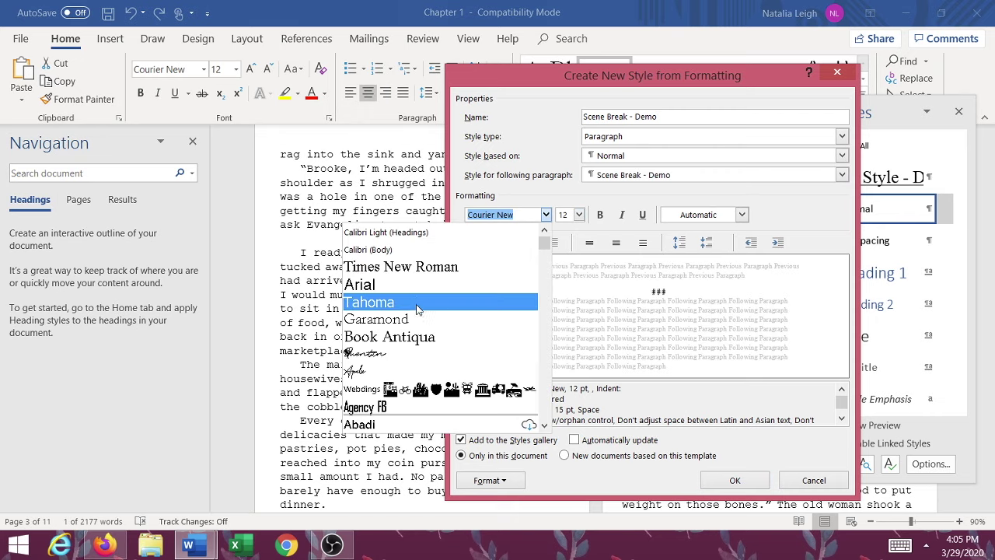
pyautogui.click(421, 269)
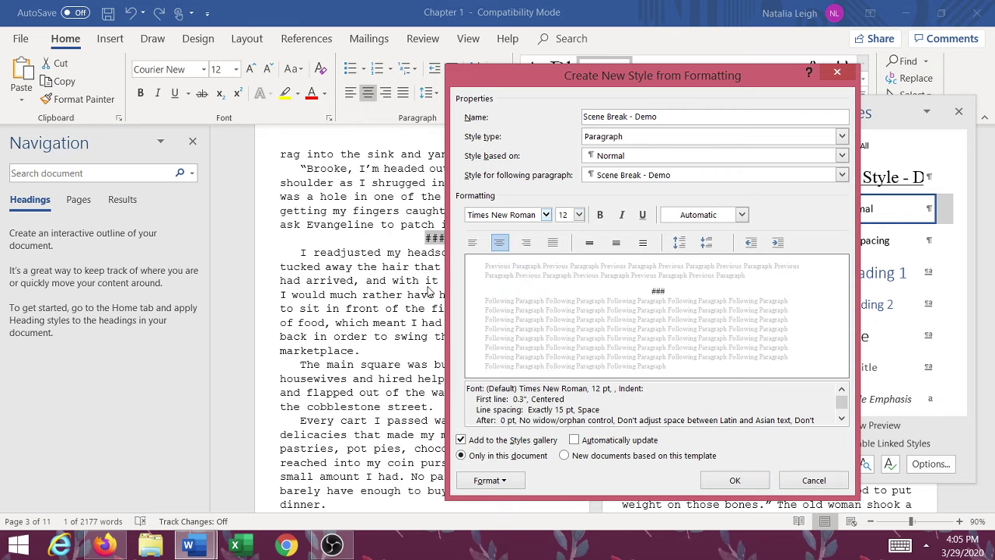
pyautogui.click(579, 215)
pyautogui.click(568, 311)
pyautogui.click(679, 244)
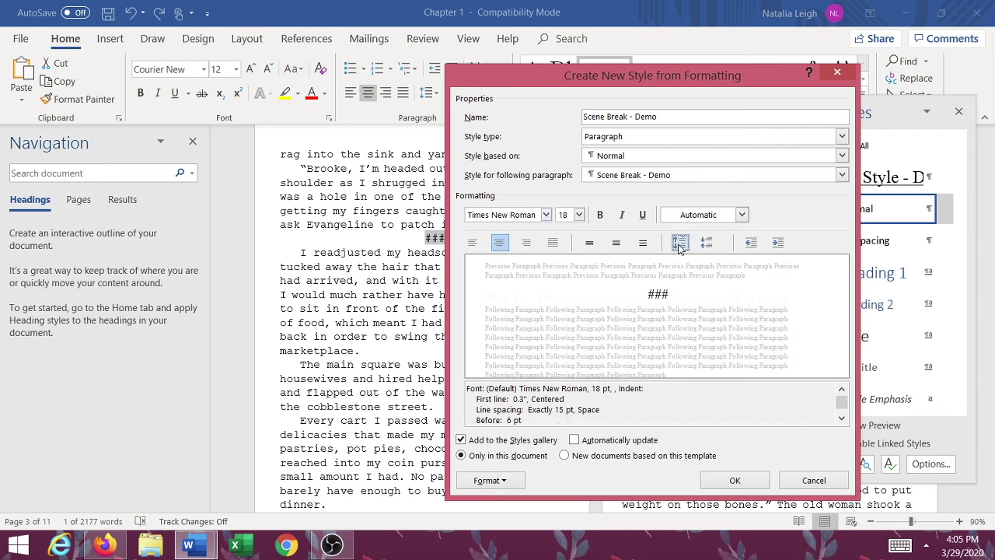
pyautogui.click(735, 480)
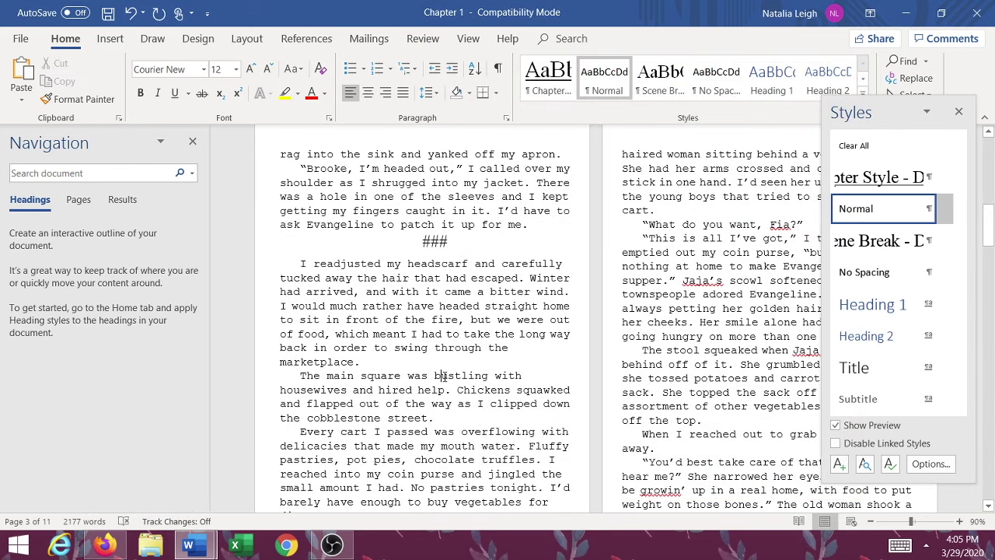
pyautogui.click(663, 250)
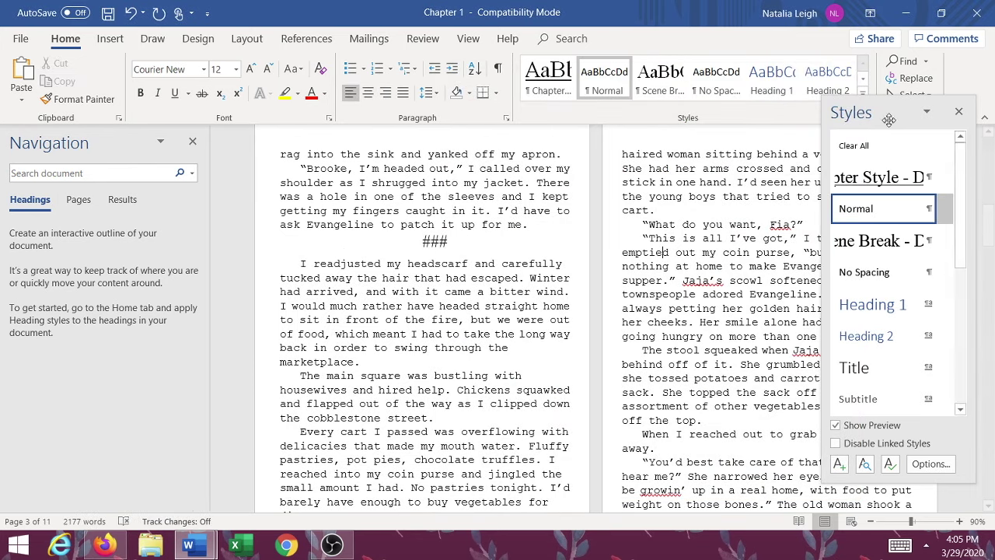
pyautogui.moveTo(417, 243); pyautogui.dragTo(455, 244)
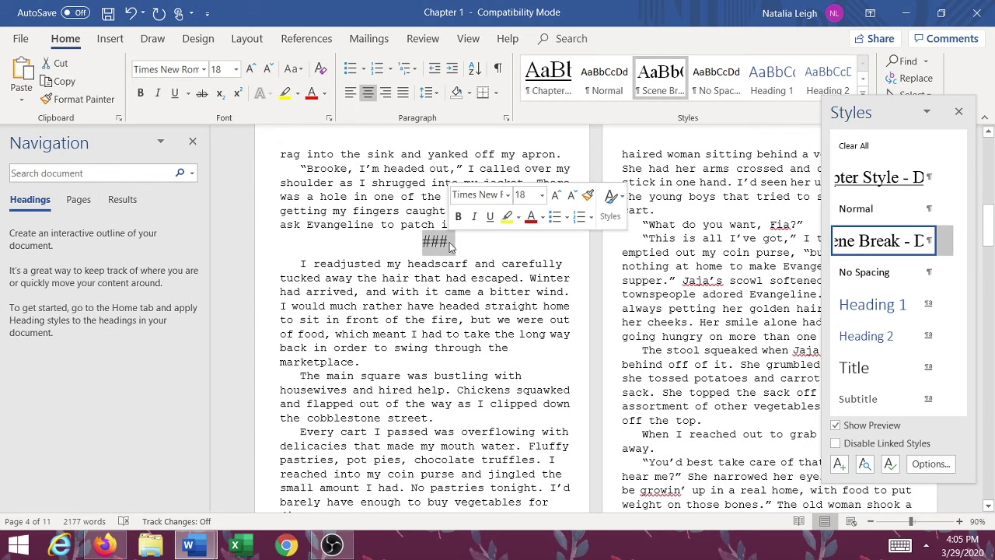
pyautogui.click(958, 111)
# Step: Apply the scene break style to the second ### scene break on page 3, after the paragraph ending "dinner."
pyautogui.scroll(7, 748, 301)
pyautogui.scroll(7, 749, 301)
pyautogui.scroll(-20, 748, 303)
pyautogui.scroll(-8, 749, 301)
pyautogui.scroll(11, 749, 301)
pyautogui.scroll(-3, 749, 299)
pyautogui.scroll(4, 748, 300)
pyautogui.moveTo(424, 260); pyautogui.dragTo(451, 261)
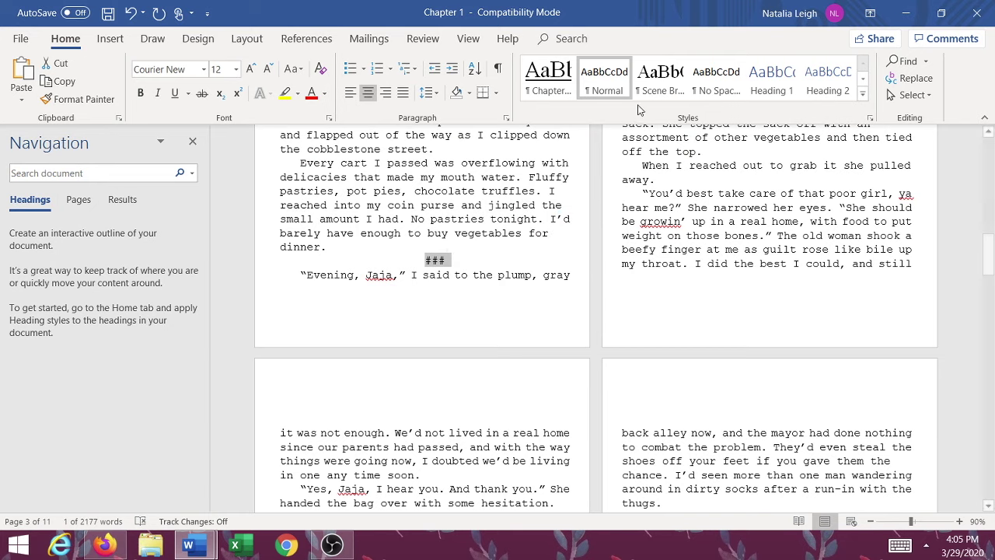
pyautogui.click(660, 78)
pyautogui.click(655, 343)
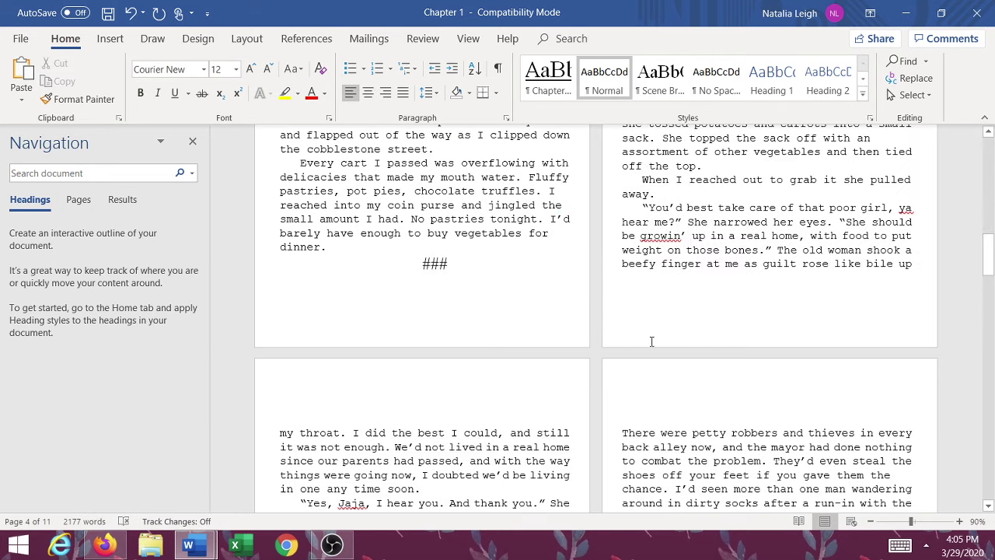
# Step: Review the Chapter One heading and the first ### scene break, and check the custom styles in the full style list
pyautogui.scroll(9, 652, 345)
pyautogui.scroll(20, 631, 356)
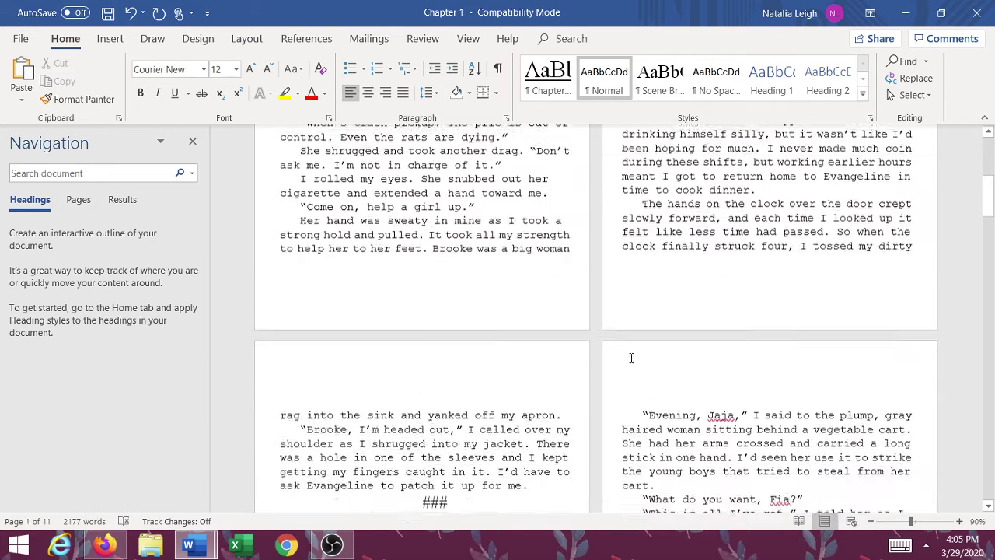
pyautogui.moveTo(399, 212); pyautogui.dragTo(467, 231)
pyautogui.click(455, 382)
pyautogui.scroll(-20, 456, 382)
pyautogui.scroll(3, 457, 393)
pyautogui.doubleClick(426, 243)
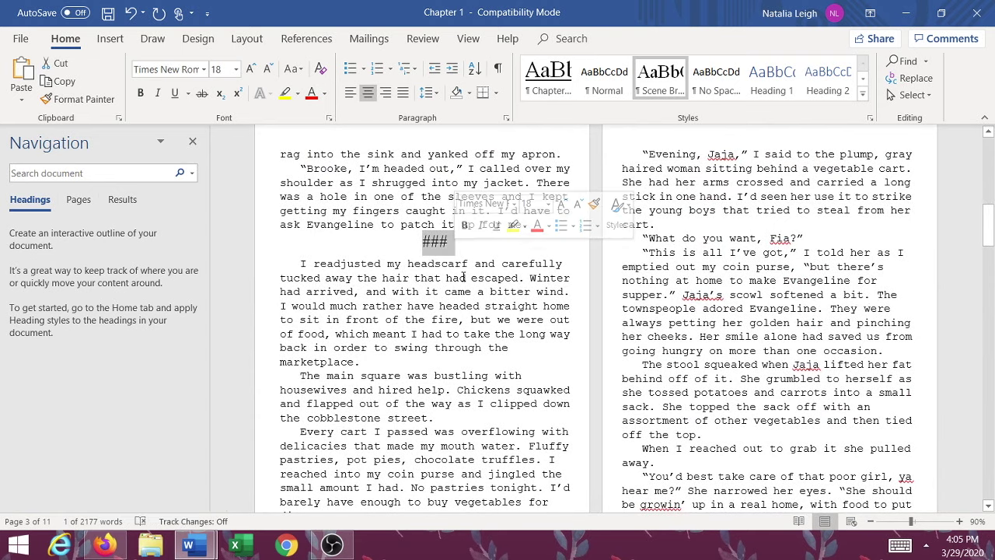
pyautogui.scroll(4, 463, 276)
pyautogui.click(869, 117)
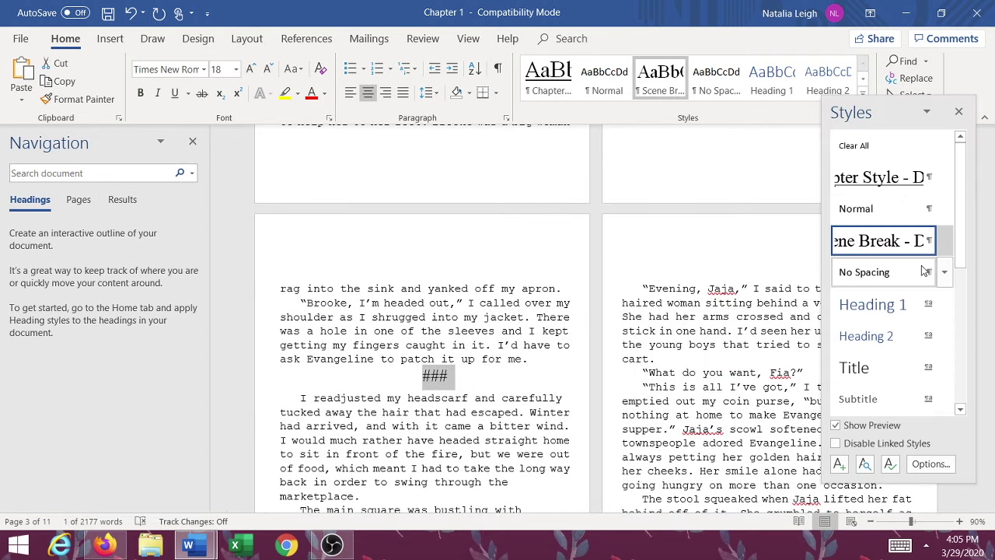
pyautogui.moveTo(854, 212)
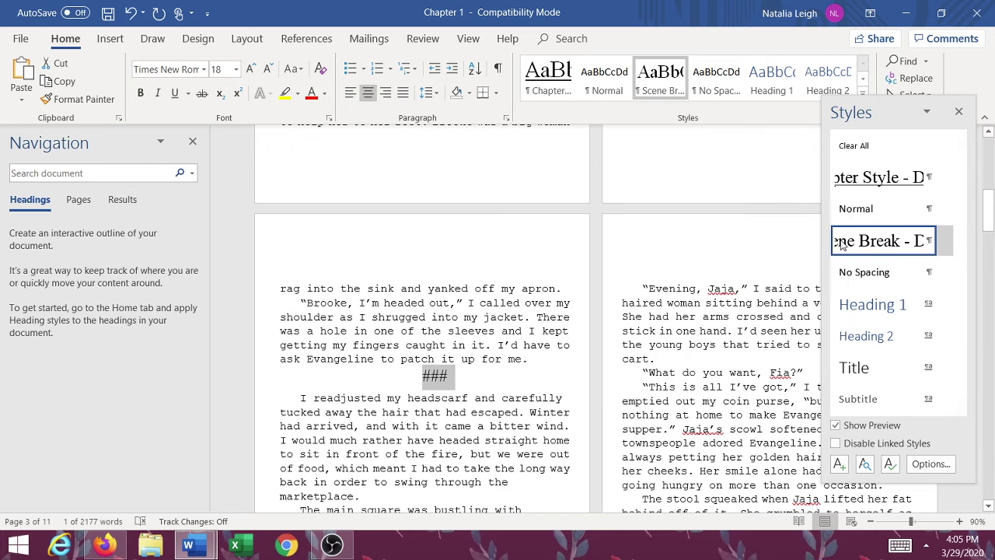
pyautogui.click(958, 112)
pyautogui.click(299, 355)
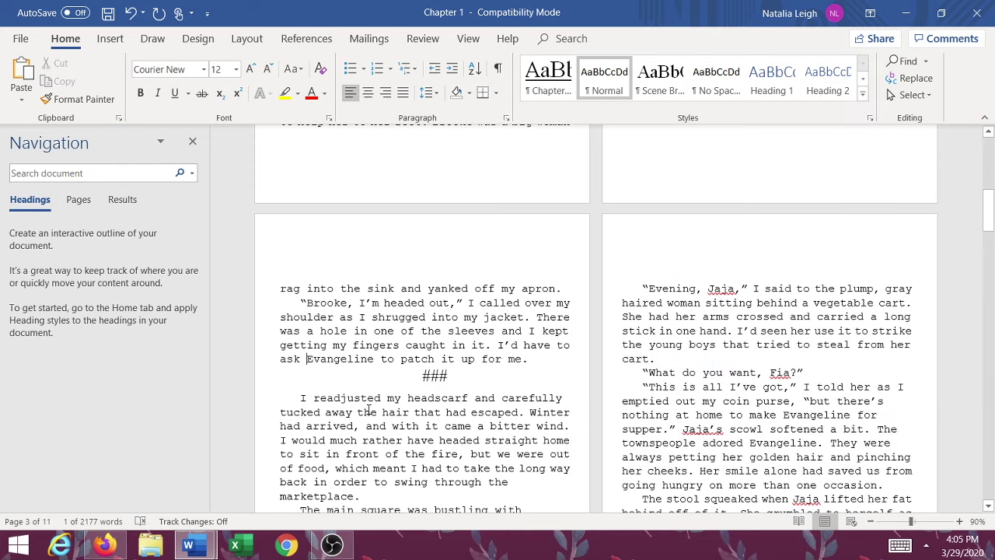
# Step: Switch to the Document1 checklist and strike through the "Chapter Styles" entry
pyautogui.moveTo(191, 544)
pyautogui.click(121, 483)
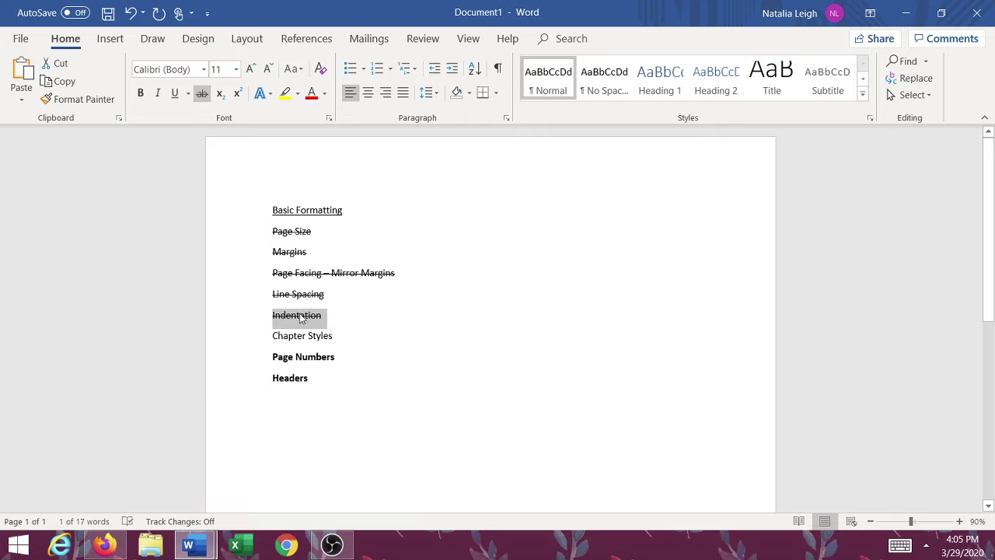
pyautogui.moveTo(338, 334); pyautogui.dragTo(272, 335)
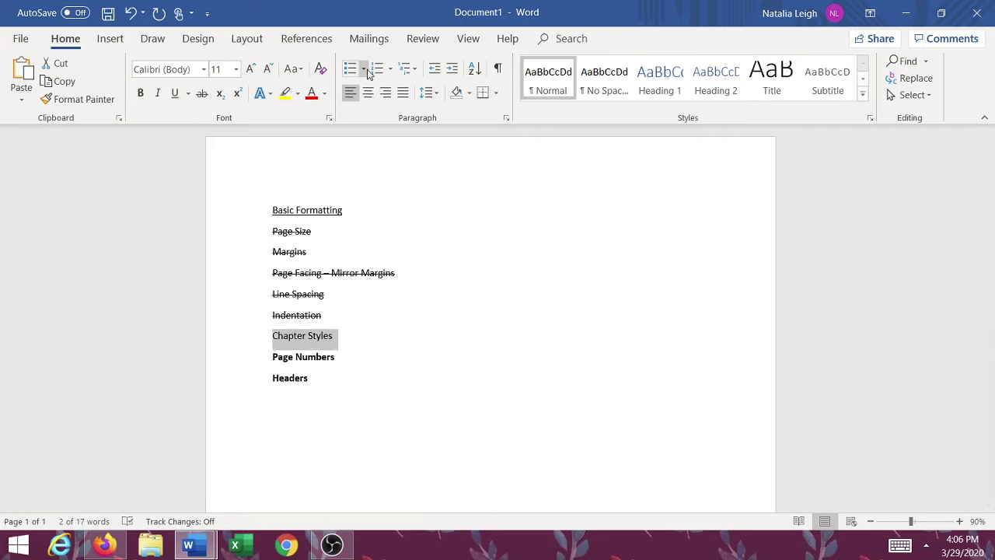
pyautogui.click(201, 93)
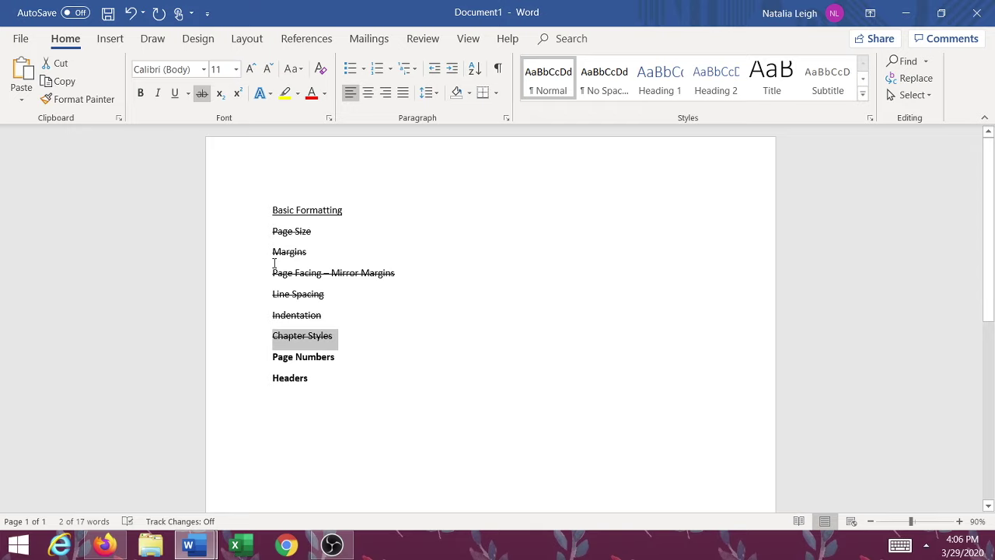
pyautogui.click(378, 348)
# Step: Read the remaining checklist entries, "Page Numbers" and "Headers"
pyautogui.scroll(-3, 350, 355)
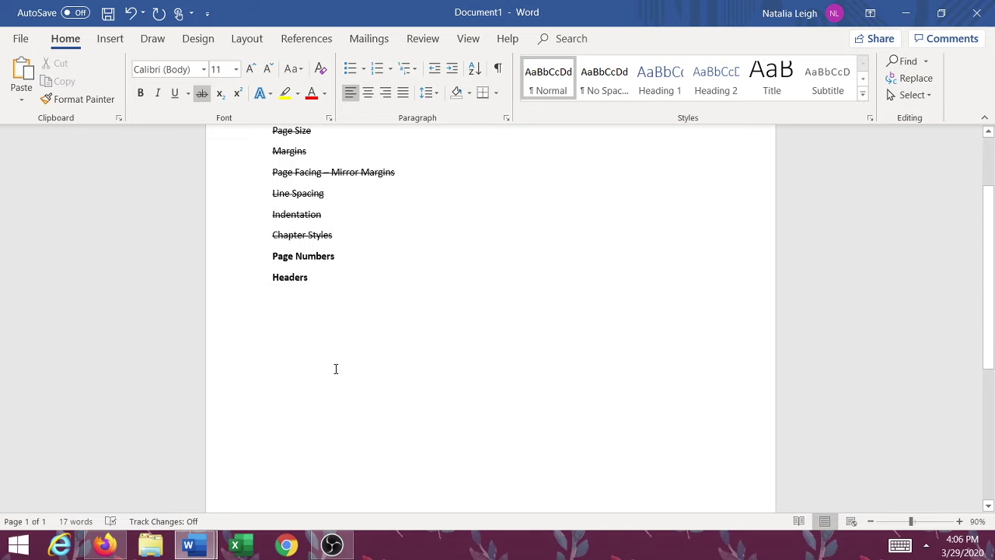
pyautogui.tripleClick(300, 255)
pyautogui.moveTo(314, 279); pyautogui.dragTo(264, 281)
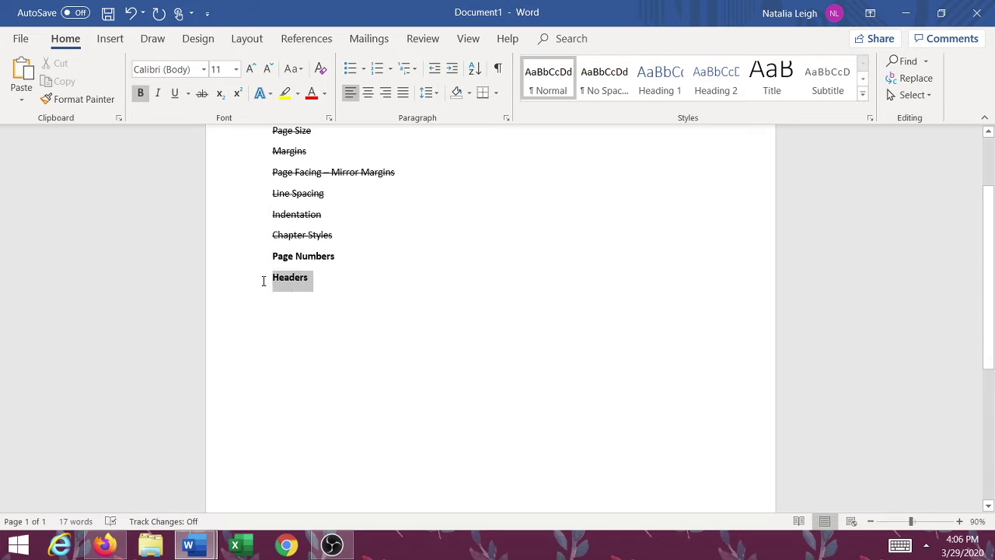
pyautogui.click(311, 317)
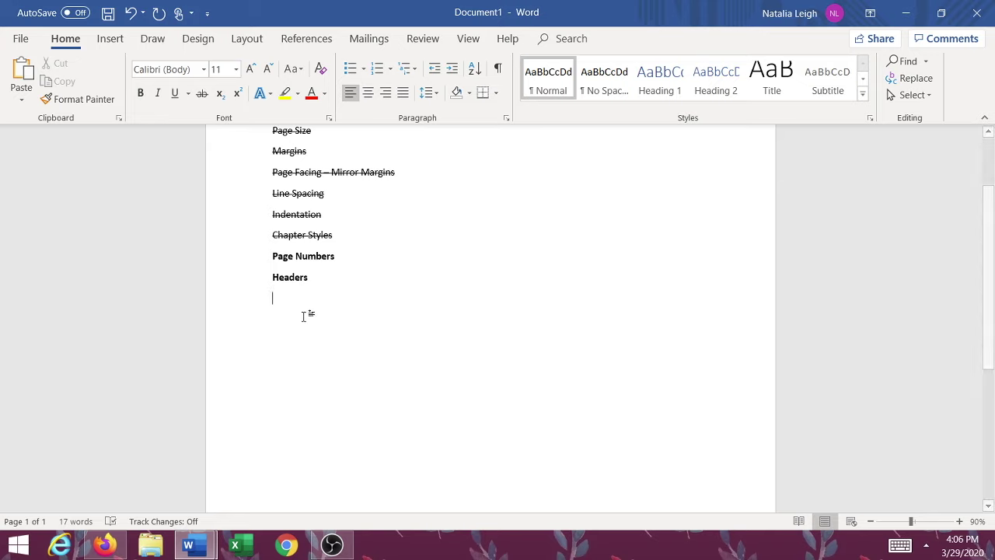
pyautogui.moveTo(334, 256); pyautogui.dragTo(269, 257)
pyautogui.click(379, 320)
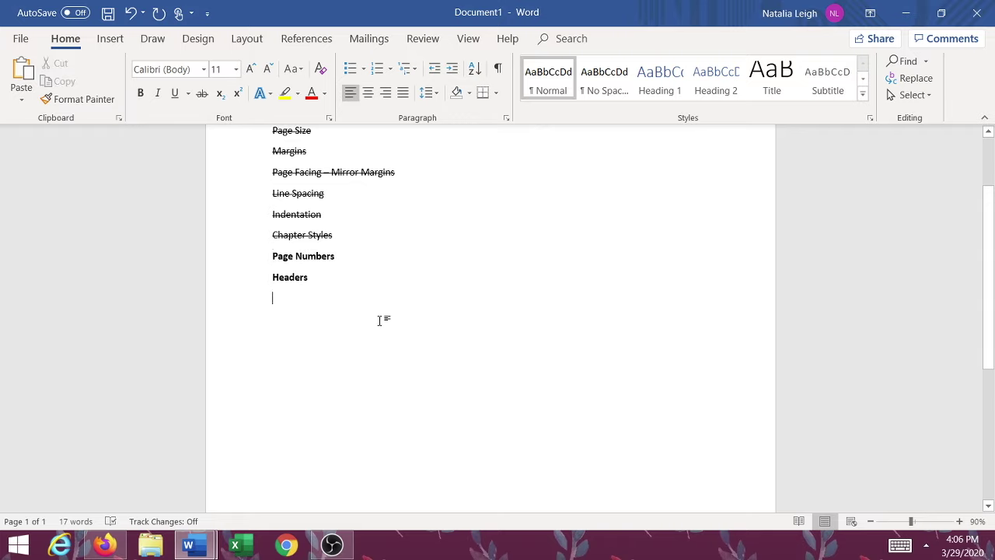
# Step: Return to the Chapter 1 document and add centred page numbers at the bottom of the pages using Plain Number 2
pyautogui.moveTo(194, 544)
pyautogui.click(272, 466)
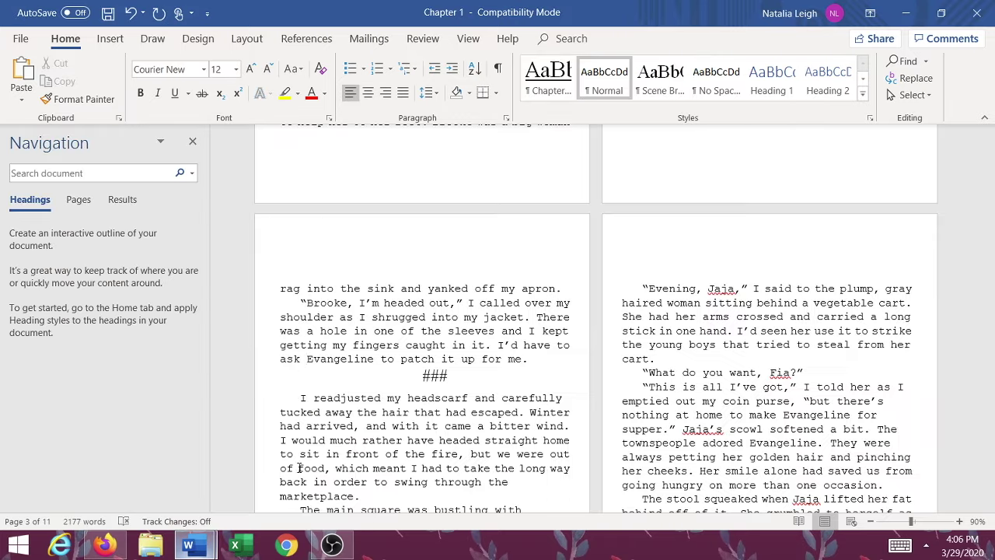
pyautogui.scroll(10, 423, 346)
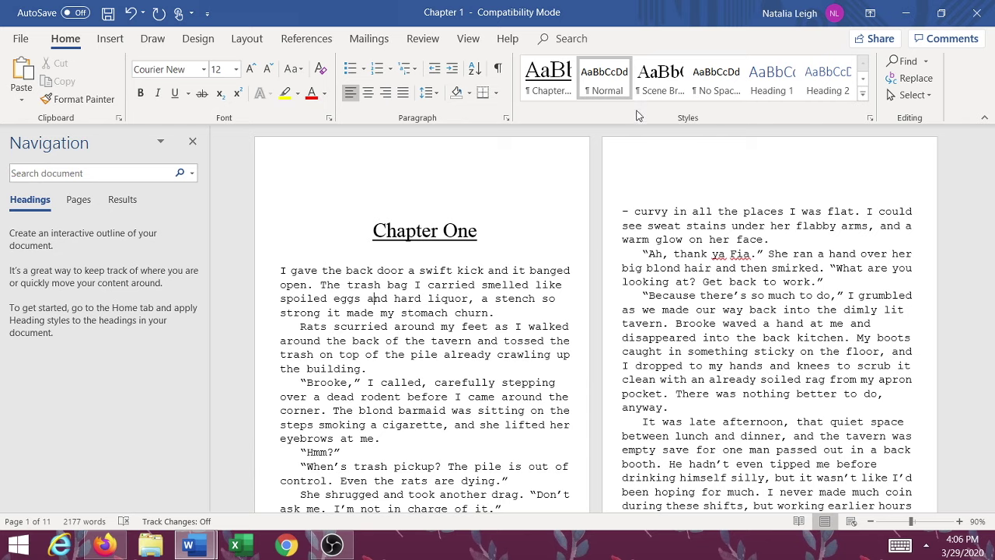
pyautogui.click(576, 37)
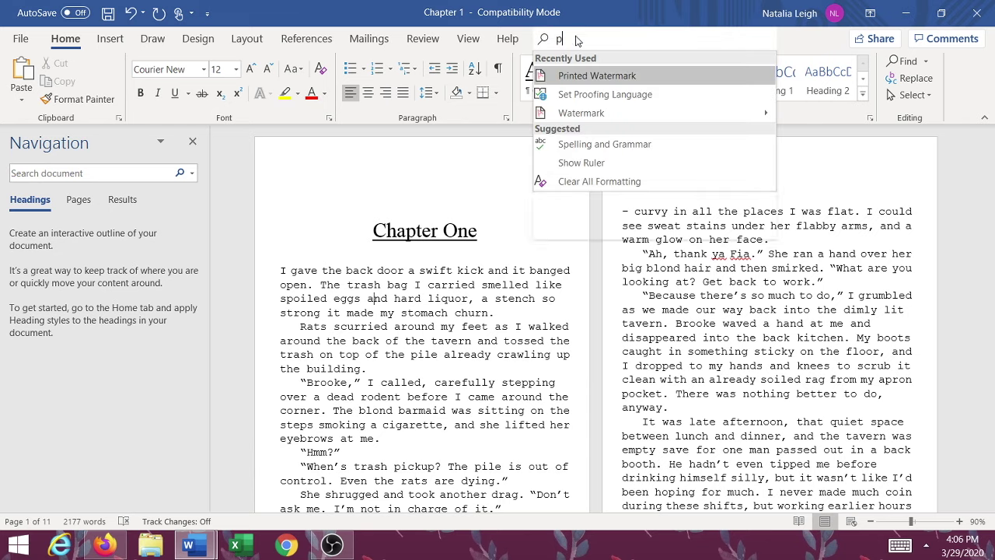
pyautogui.write('page')
pyautogui.moveTo(641, 65)
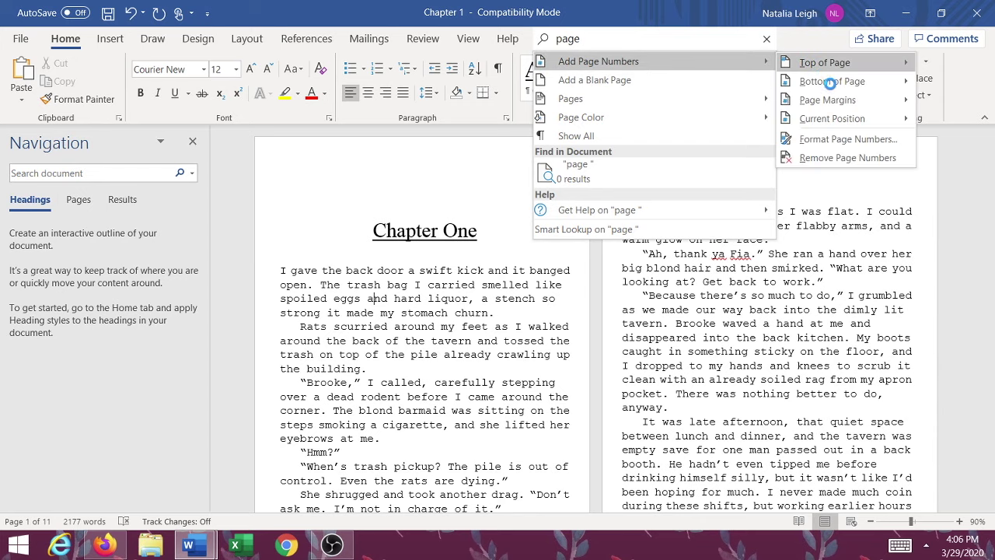
pyautogui.moveTo(832, 82)
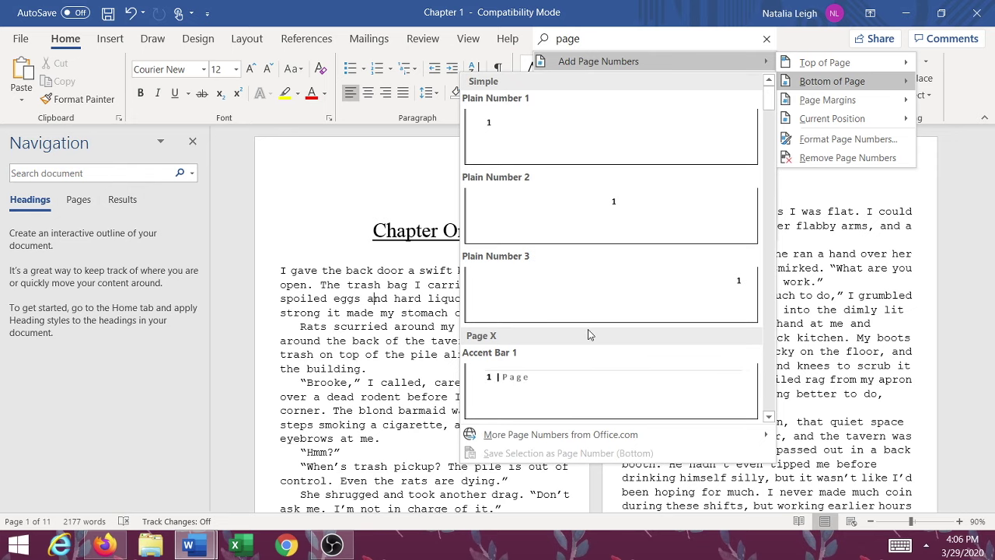
pyautogui.click(598, 223)
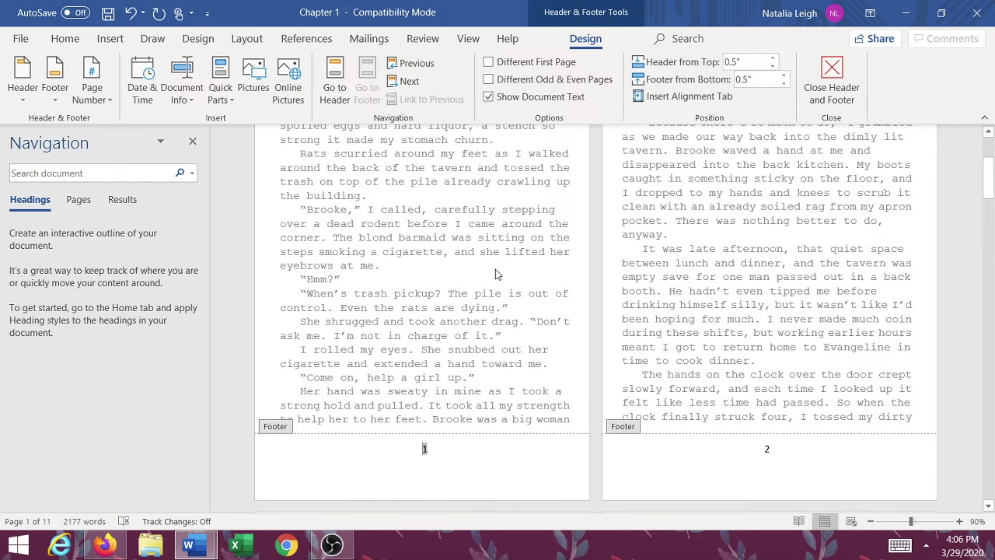
# Step: Set both the header distance from the top and the footer distance from the bottom to 0.2", and leave footer editing
pyautogui.scroll(-2, 509, 283)
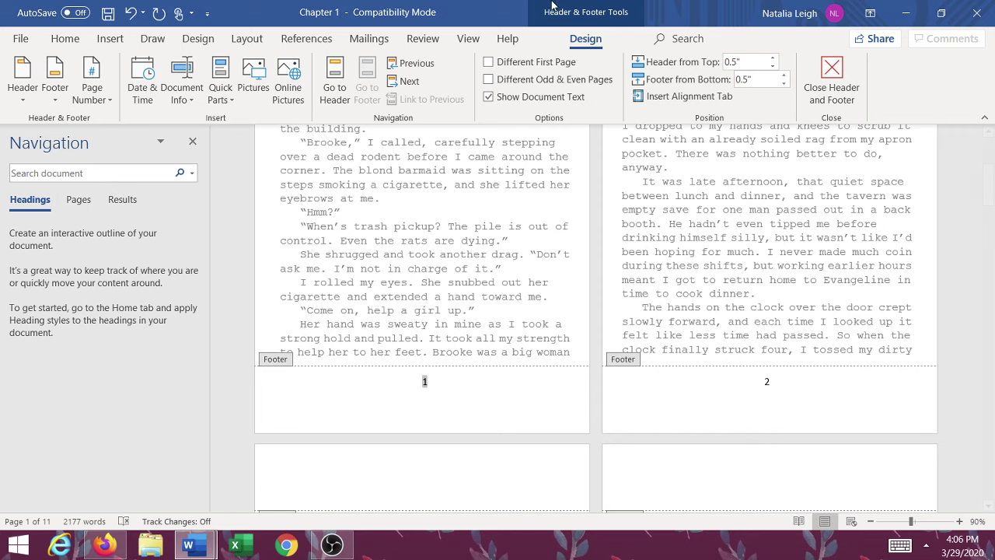
pyautogui.click(772, 71)
pyautogui.click(772, 71)
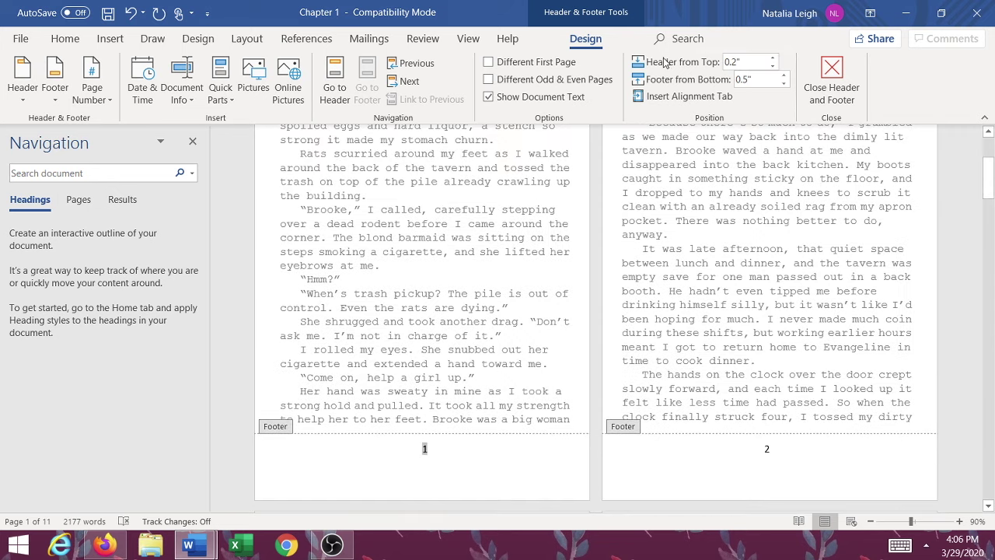
pyautogui.click(784, 83)
pyautogui.click(783, 82)
pyautogui.click(784, 83)
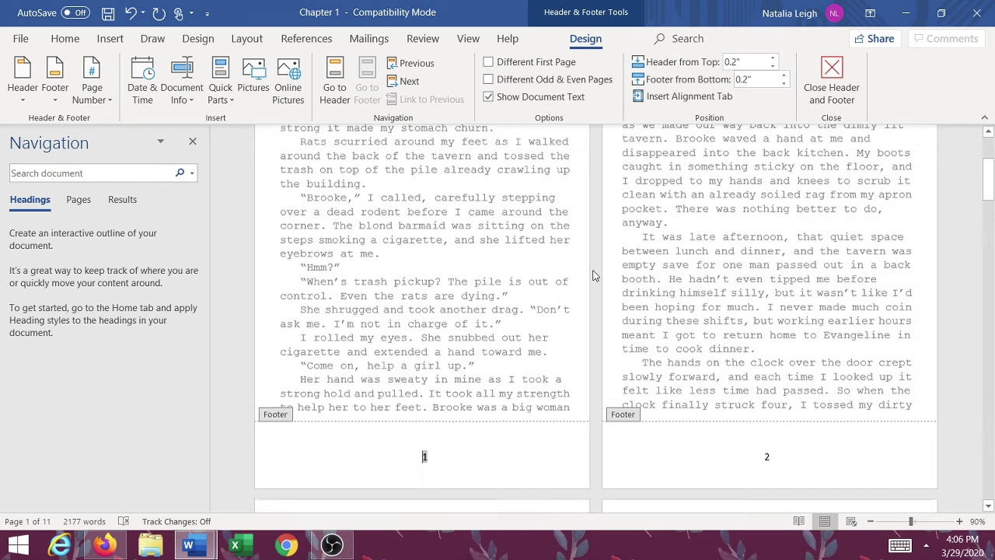
pyautogui.click(784, 82)
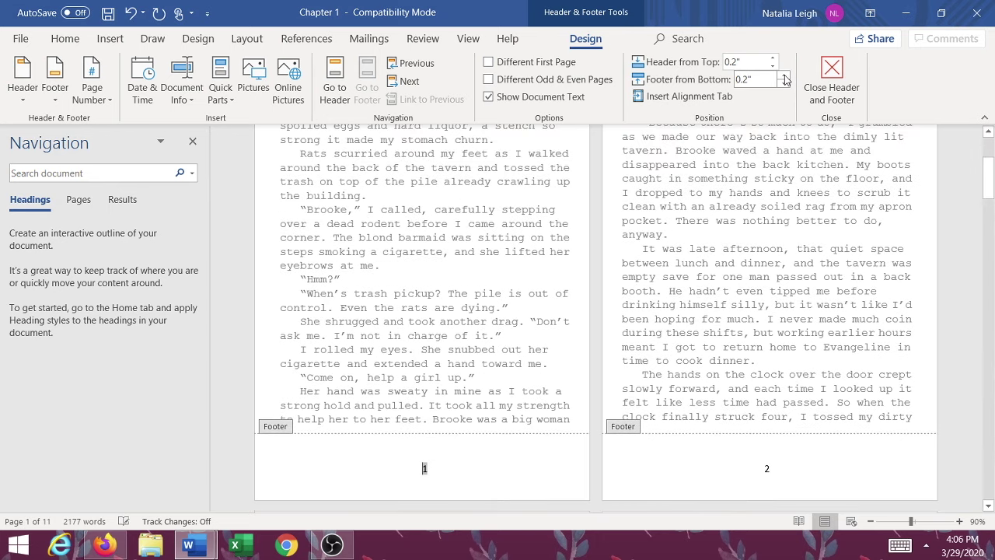
pyautogui.click(818, 104)
# Step: Examine the placement and sequence of the footer page numbers across the chapter, including the first page with the chapter heading
pyautogui.scroll(-7, 749, 292)
pyautogui.scroll(11, 710, 344)
pyautogui.scroll(-12, 710, 344)
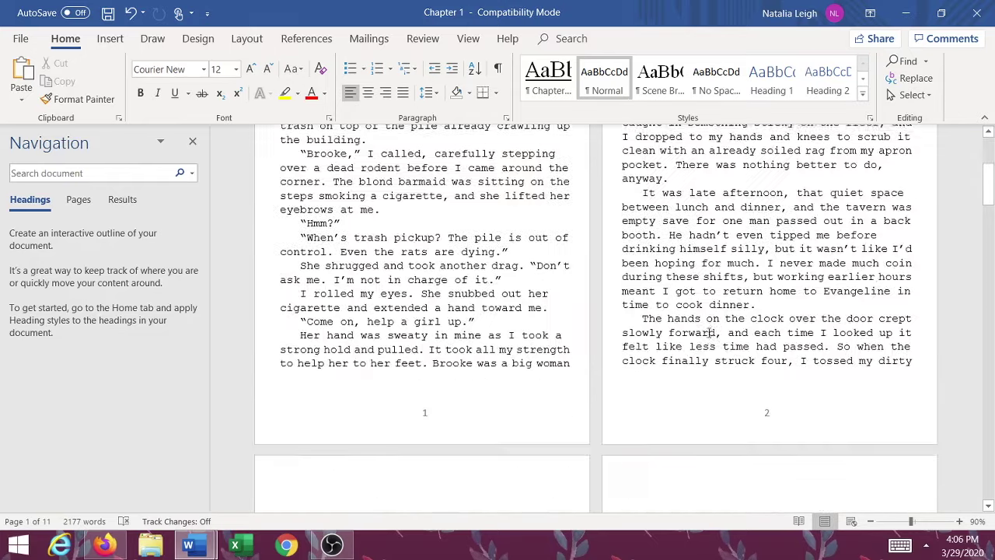
pyautogui.scroll(-5, 712, 336)
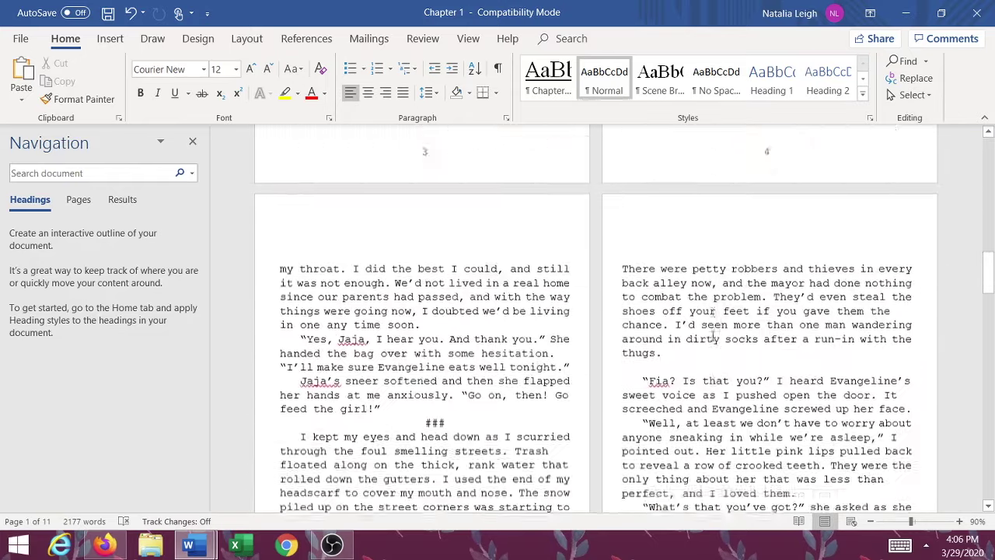
pyautogui.moveTo(989, 272); pyautogui.dragTo(986, 140)
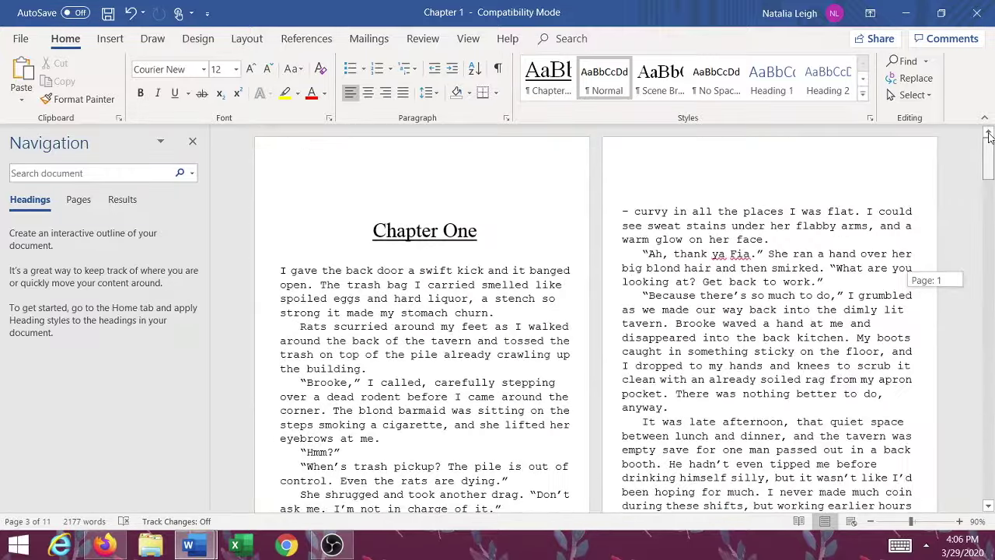
pyautogui.scroll(-6, 802, 268)
pyautogui.scroll(-1, 801, 269)
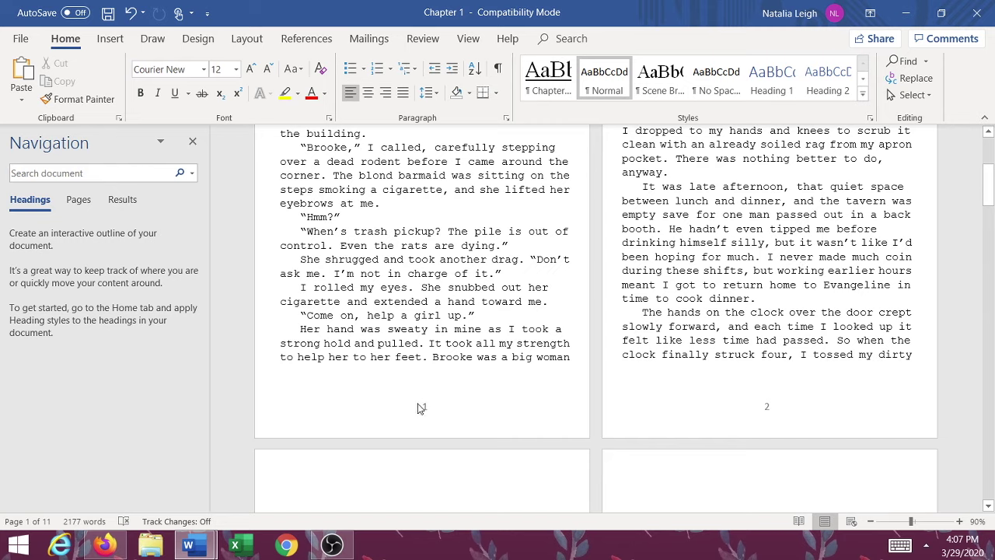
pyautogui.scroll(-20, 622, 355)
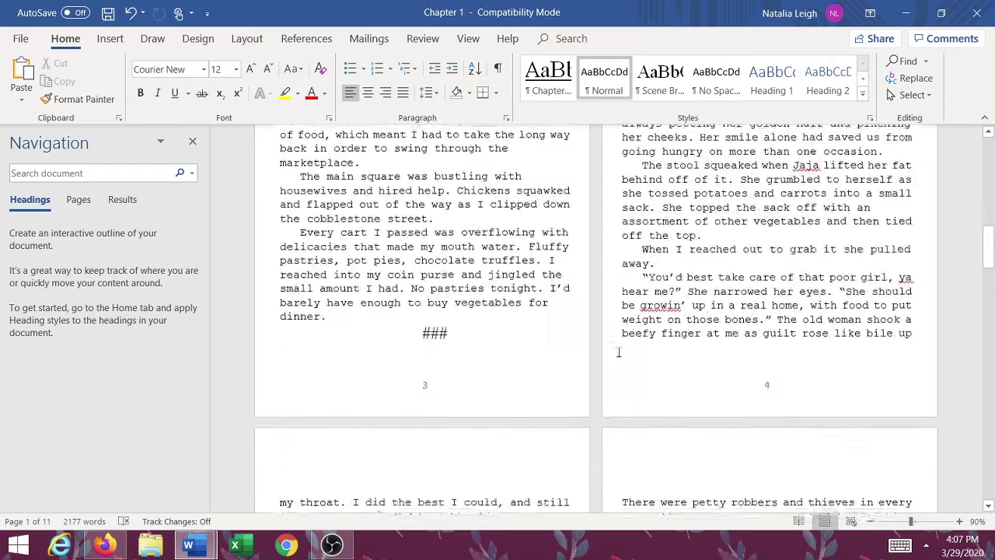
pyautogui.scroll(-5, 600, 357)
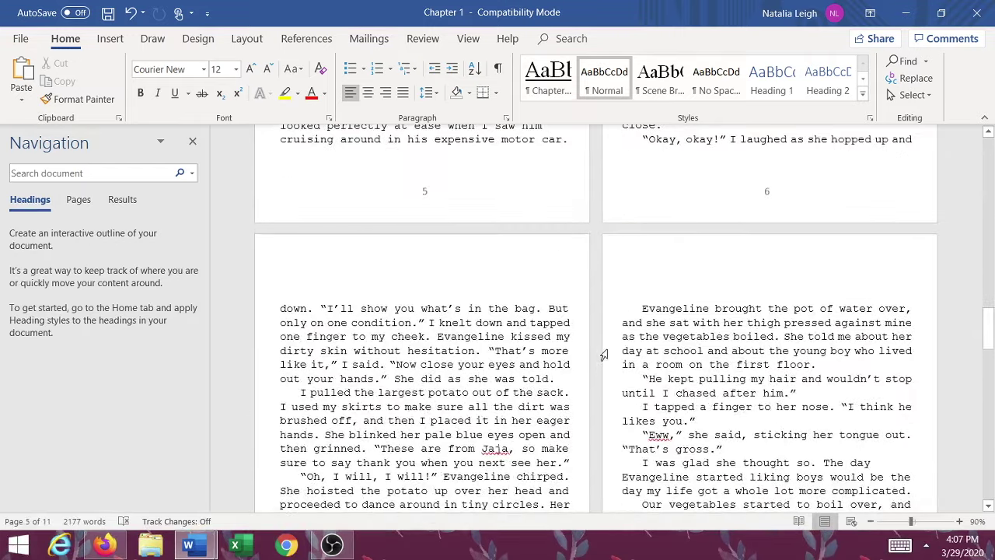
pyautogui.scroll(20, 603, 355)
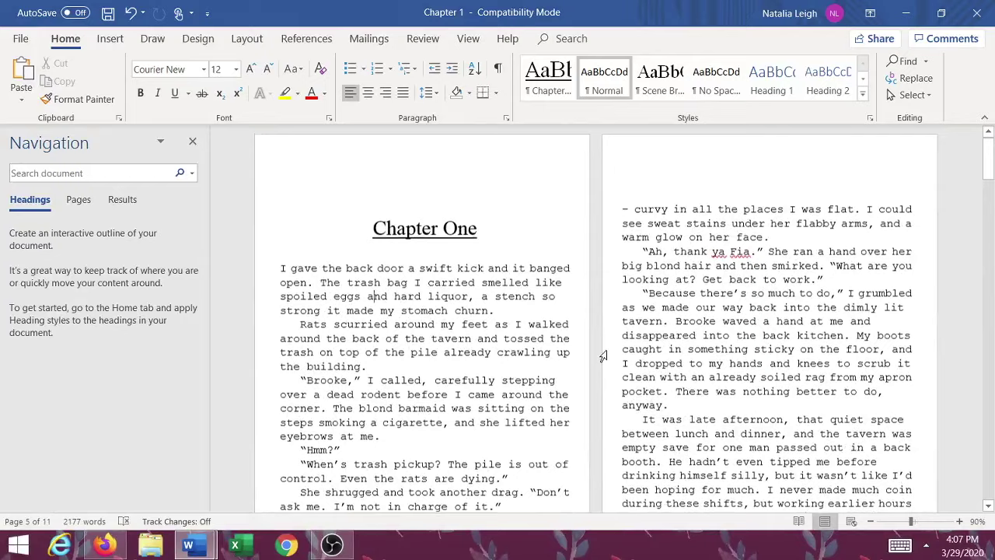
pyautogui.scroll(-5, 603, 356)
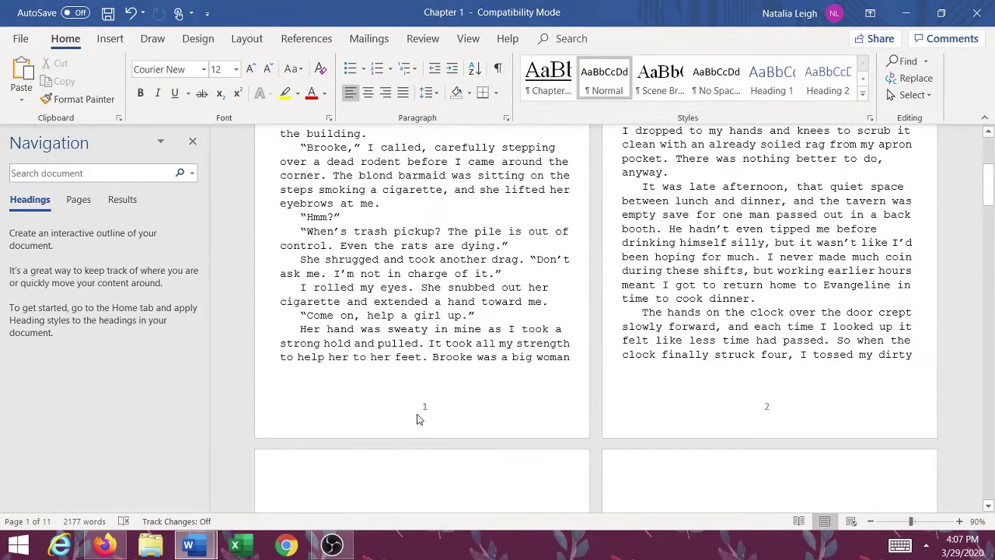
pyautogui.scroll(5, 420, 408)
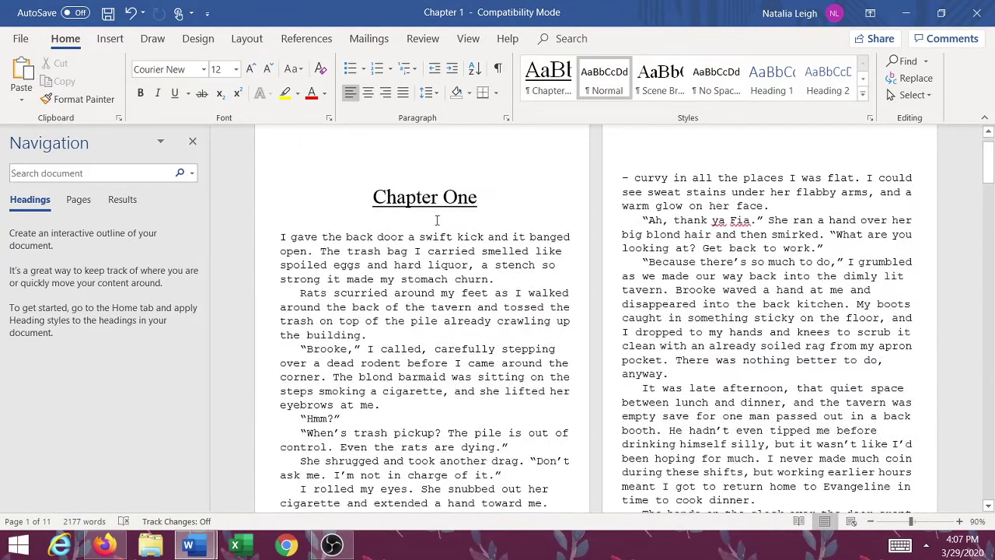
pyautogui.scroll(-6, 416, 381)
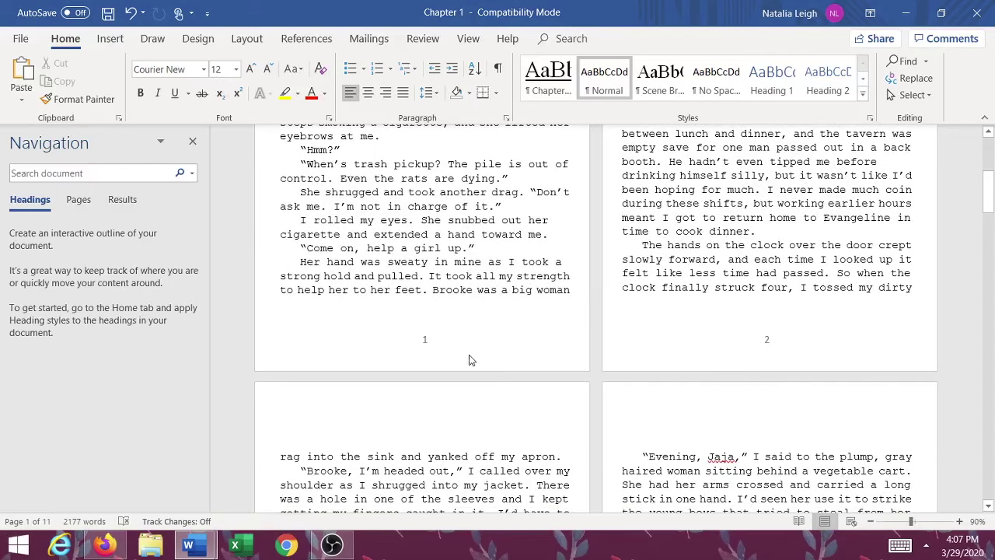
pyautogui.scroll(-6, 778, 342)
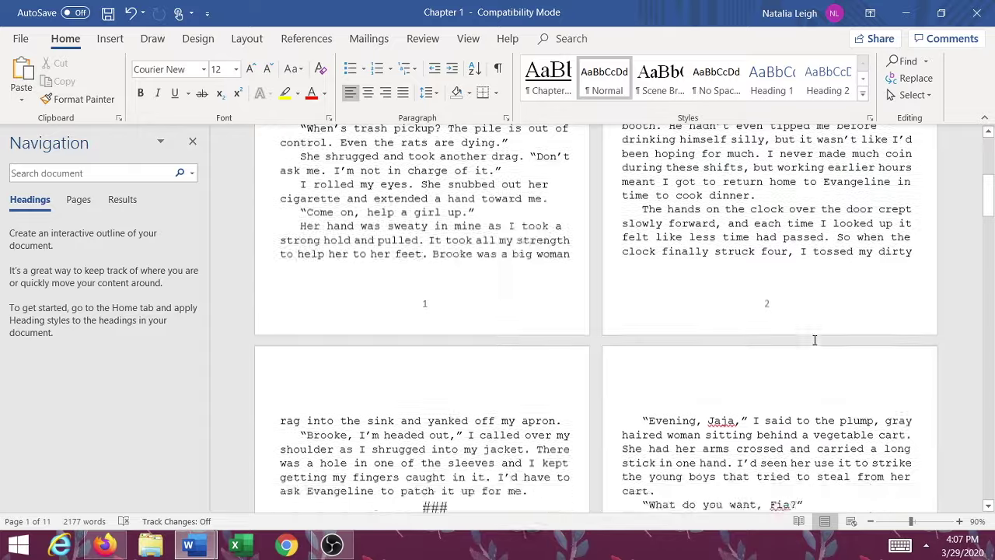
# Step: Compare the footer page numbers on facing odd and even pages from page 1 through page 6
pyautogui.scroll(-14, 783, 330)
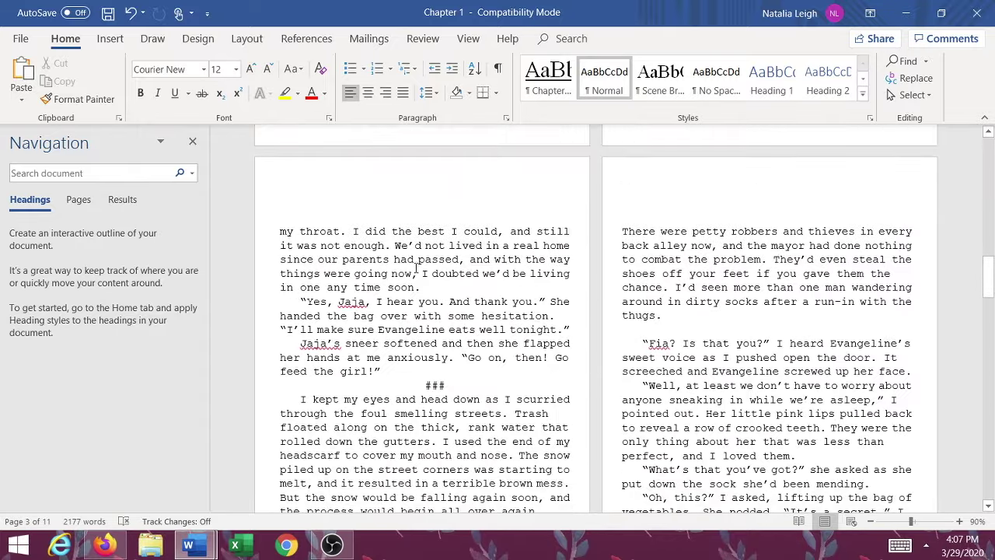
pyautogui.scroll(-5, 388, 301)
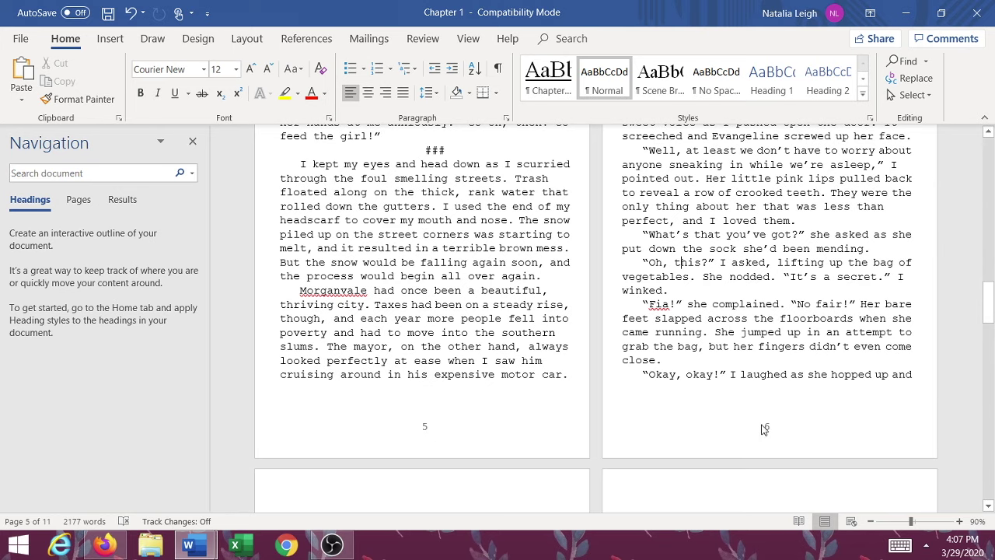
pyautogui.scroll(6, 794, 391)
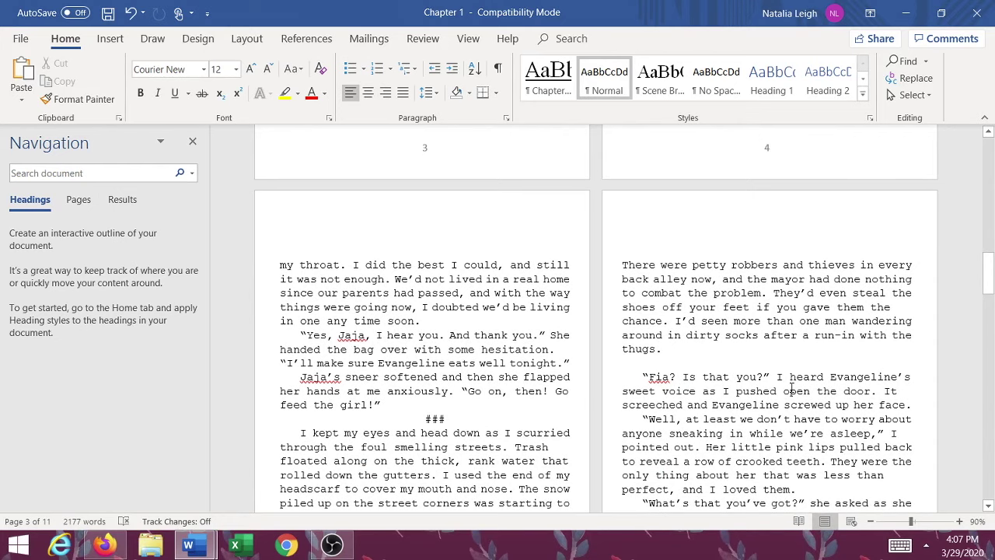
pyautogui.scroll(20, 791, 389)
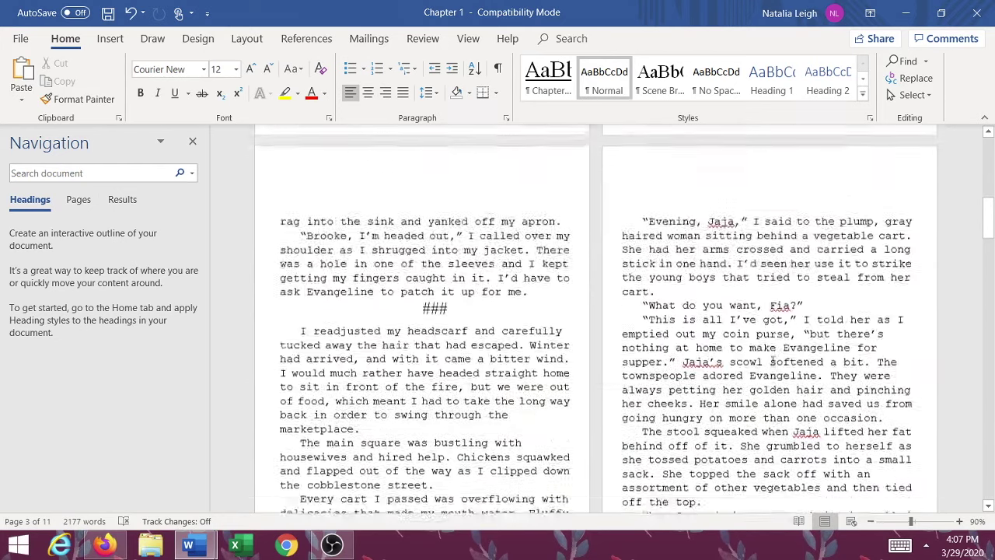
pyautogui.scroll(-5, 773, 359)
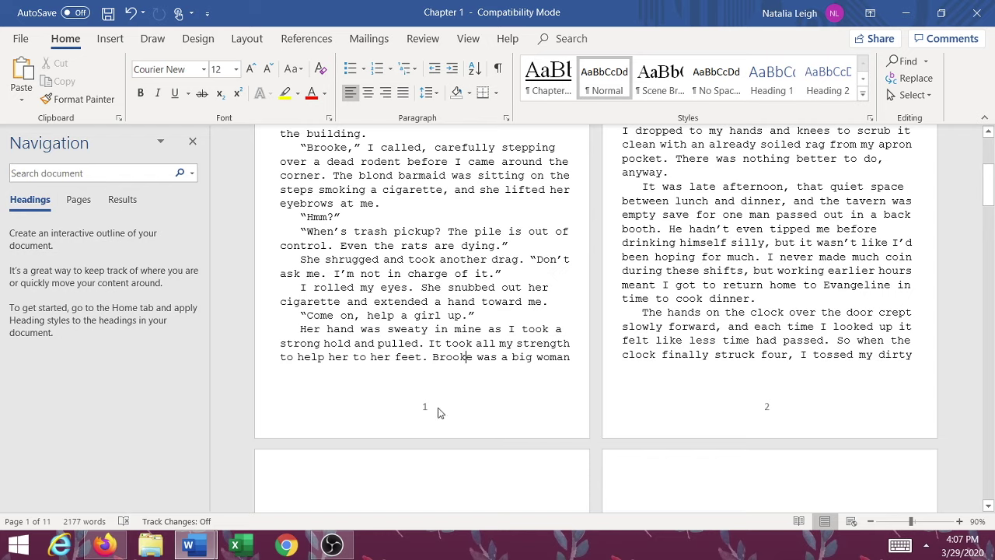
pyautogui.click(791, 414)
pyautogui.scroll(3, 507, 345)
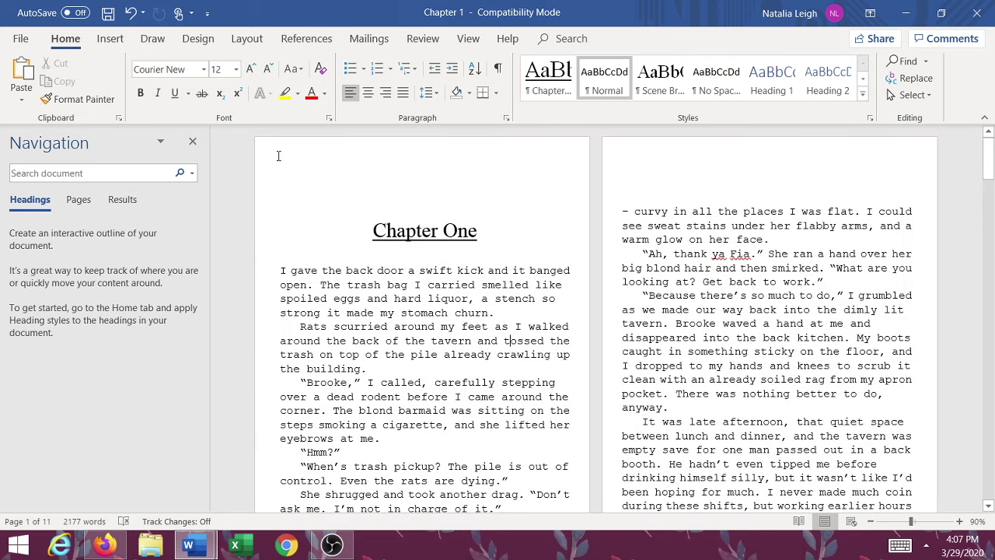
# Step: Open the page header for editing and enter the book title "Fire Tongue"
pyautogui.click(566, 40)
pyautogui.write('eader')
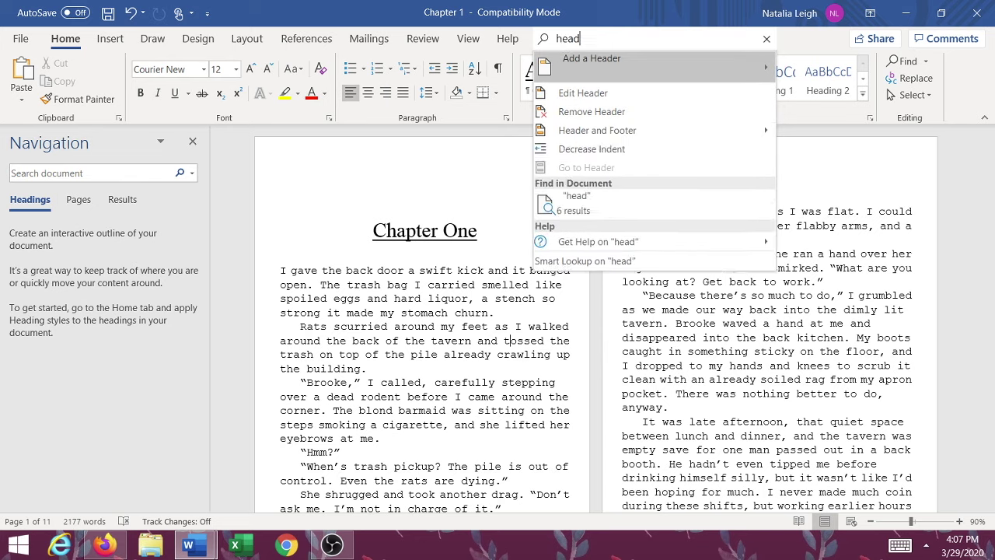
pyautogui.click(583, 92)
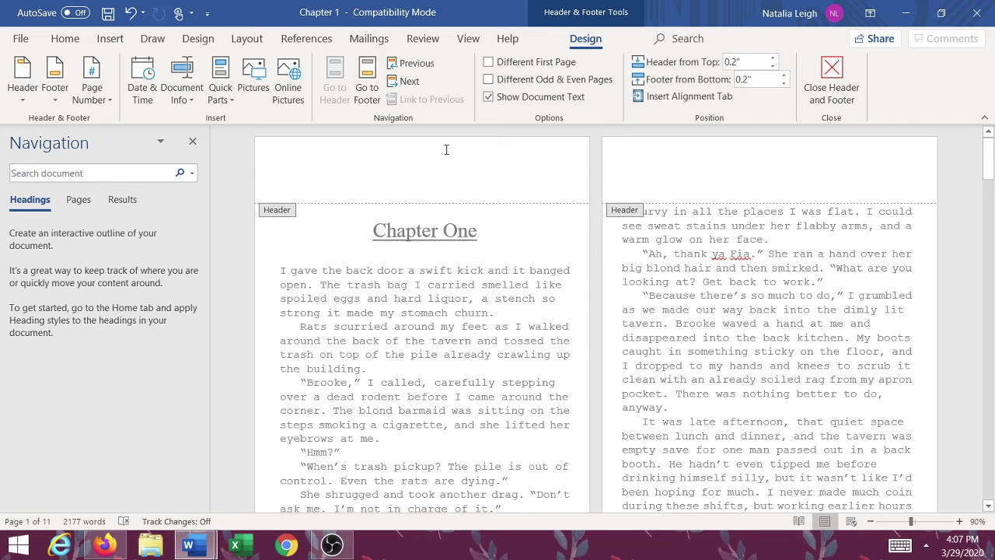
pyautogui.write('Fire Tongue')
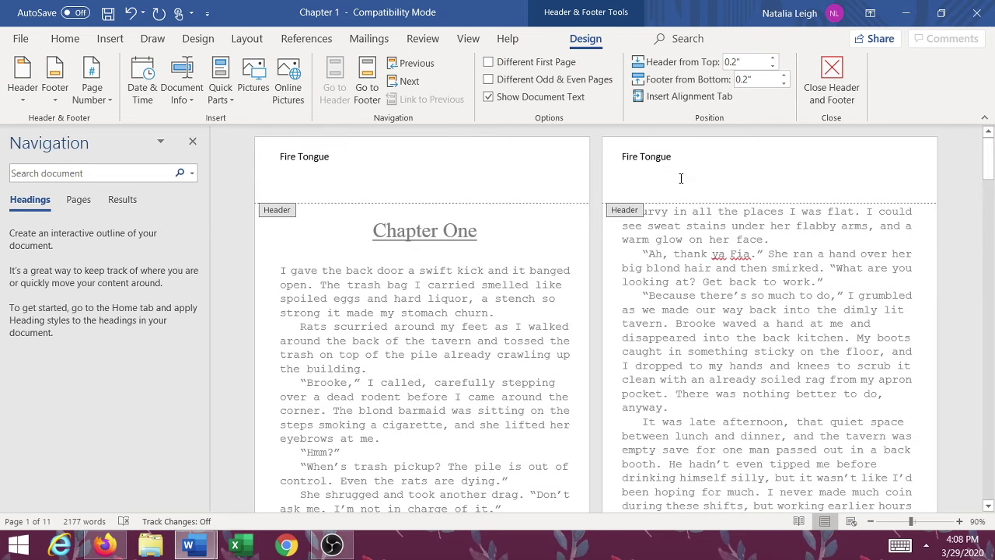
# Step: Enable different odd and even pages, and enter the author's name in the even page header
pyautogui.click(537, 85)
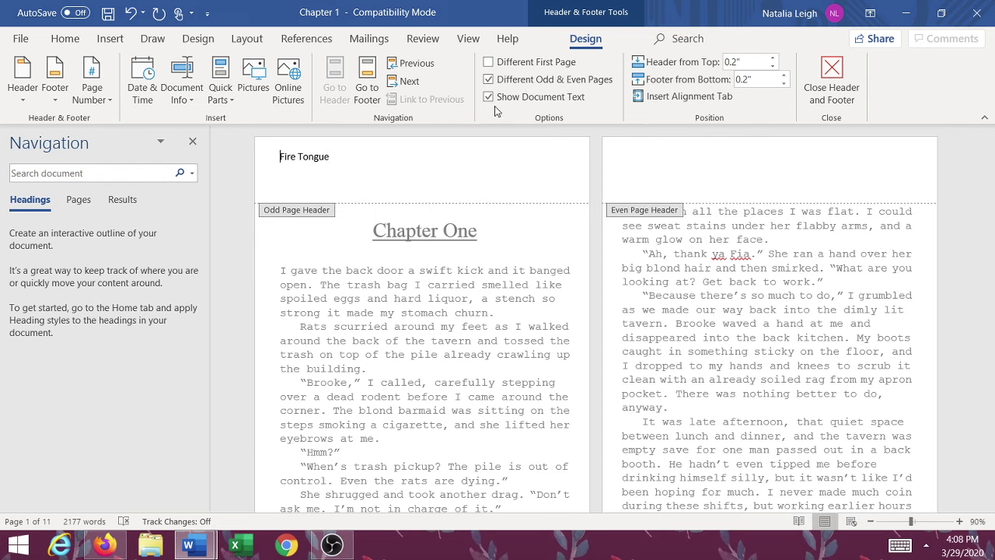
pyautogui.scroll(-6, 326, 188)
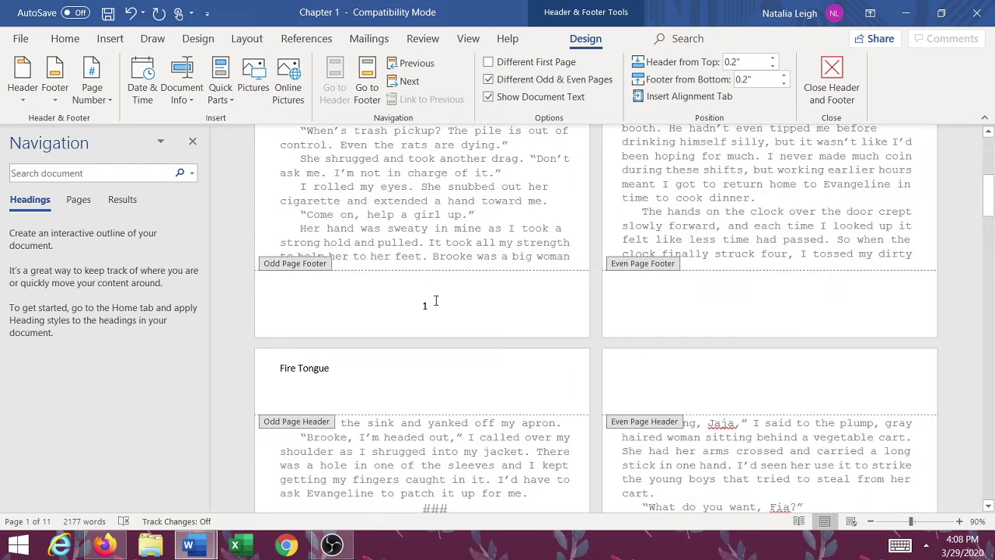
pyautogui.scroll(6, 438, 302)
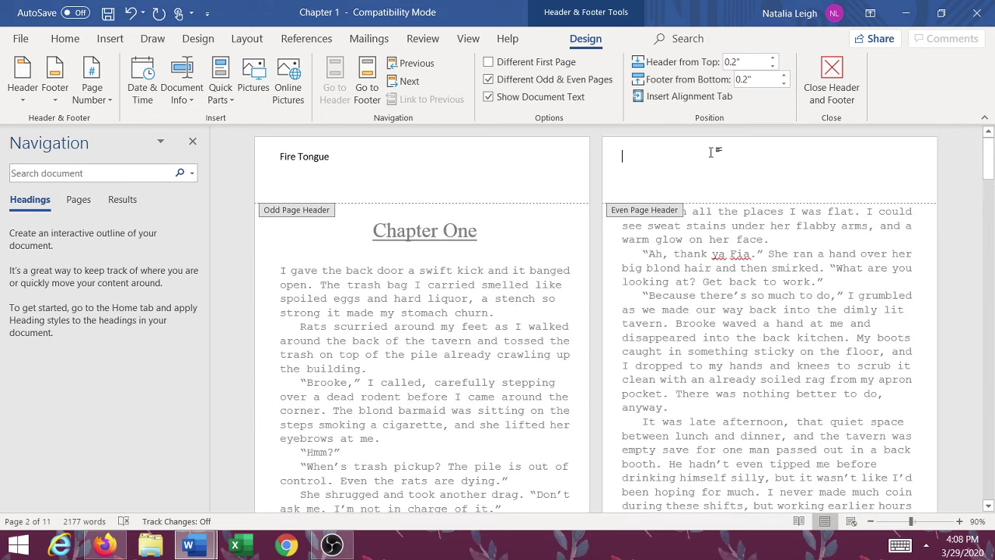
pyautogui.write('Natalia Leigh')
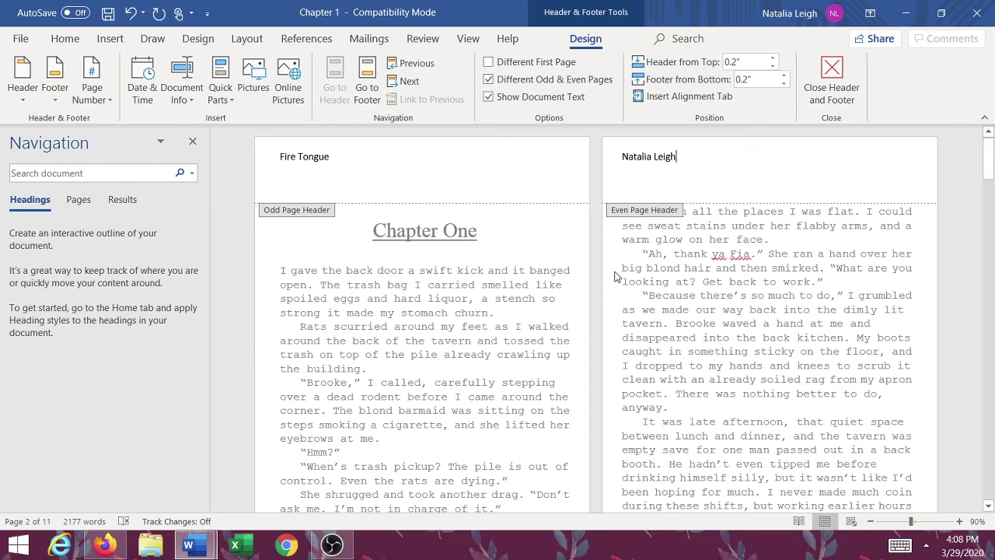
# Step: Check how the odd and even headers and the footer page numbers alternate across the chapter's pages
pyautogui.scroll(-11, 616, 274)
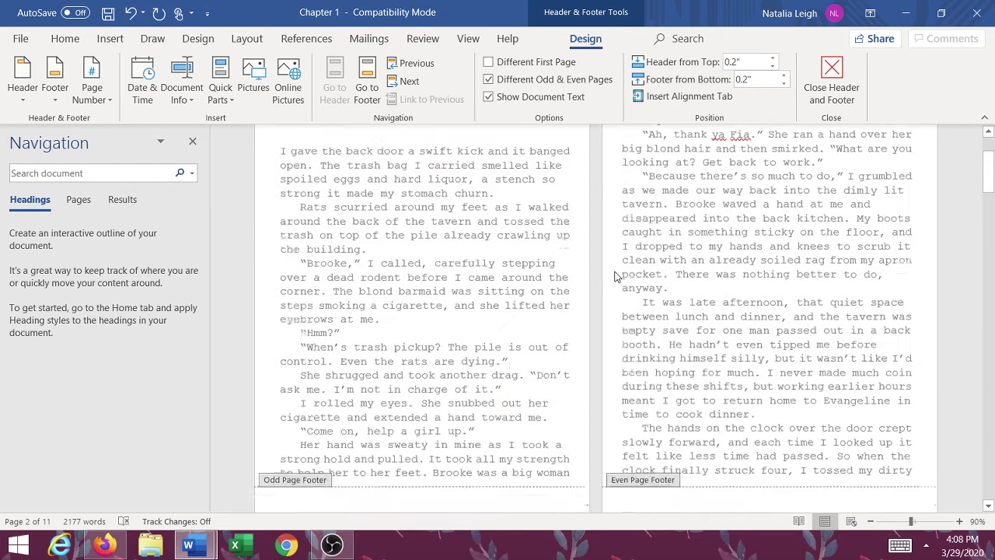
pyautogui.scroll(-2, 545, 233)
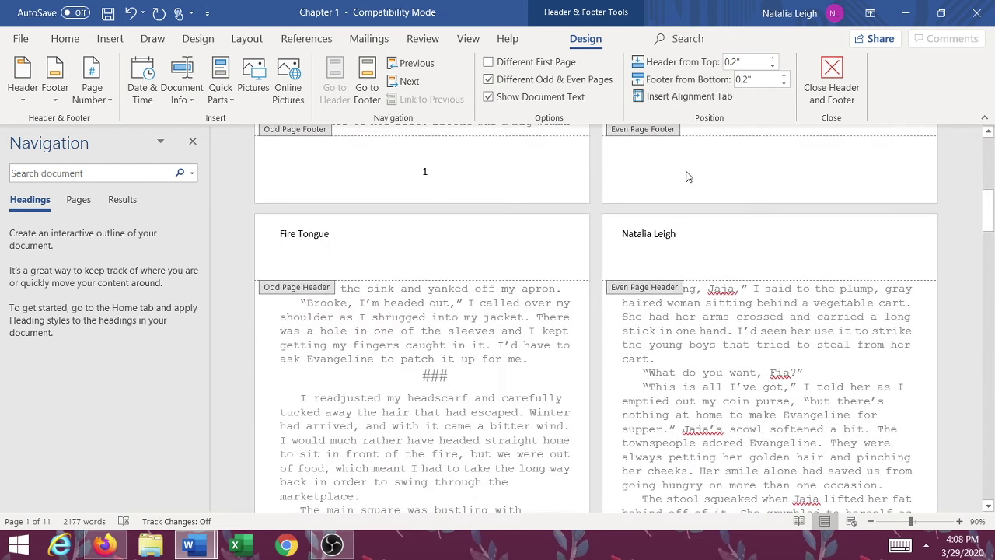
pyautogui.scroll(-10, 803, 185)
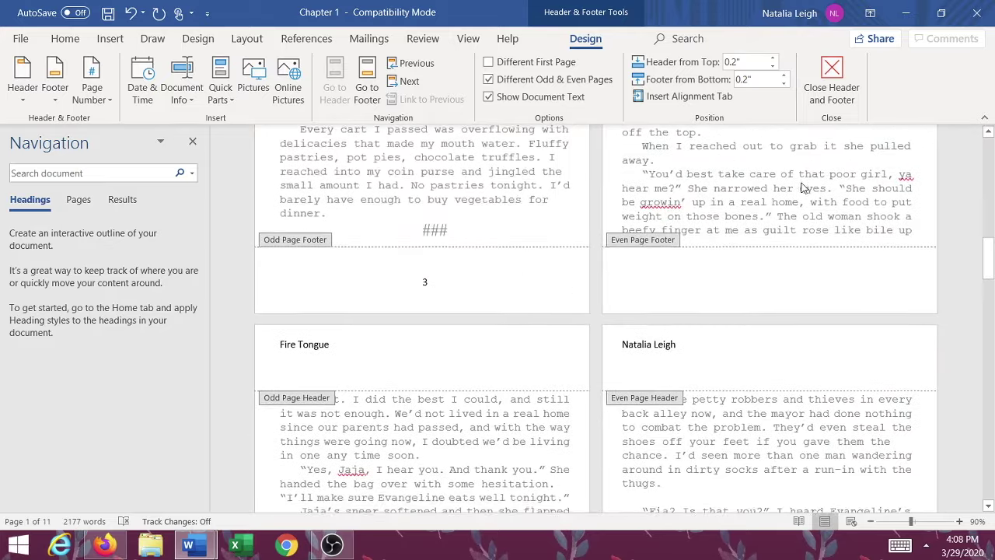
pyautogui.scroll(5, 803, 185)
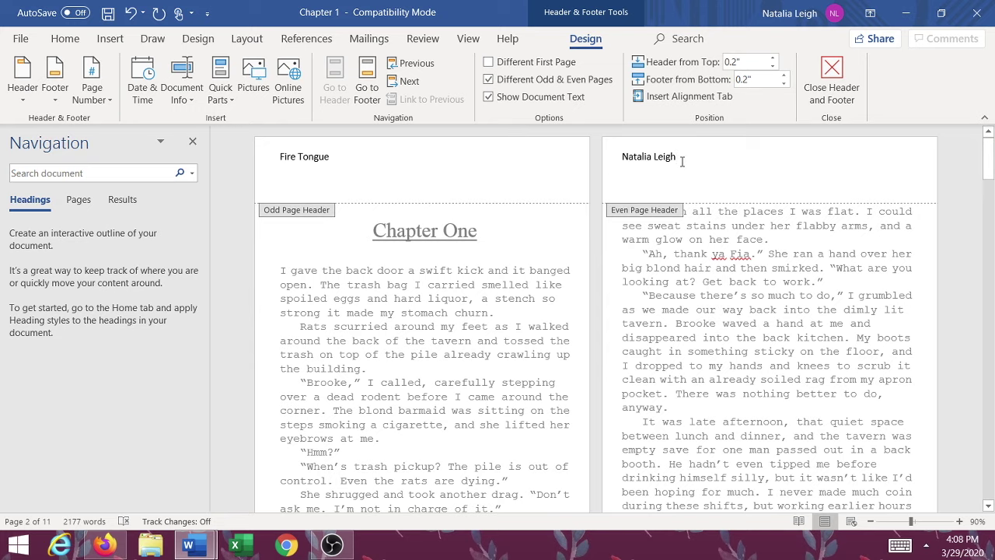
pyautogui.scroll(-10, 677, 159)
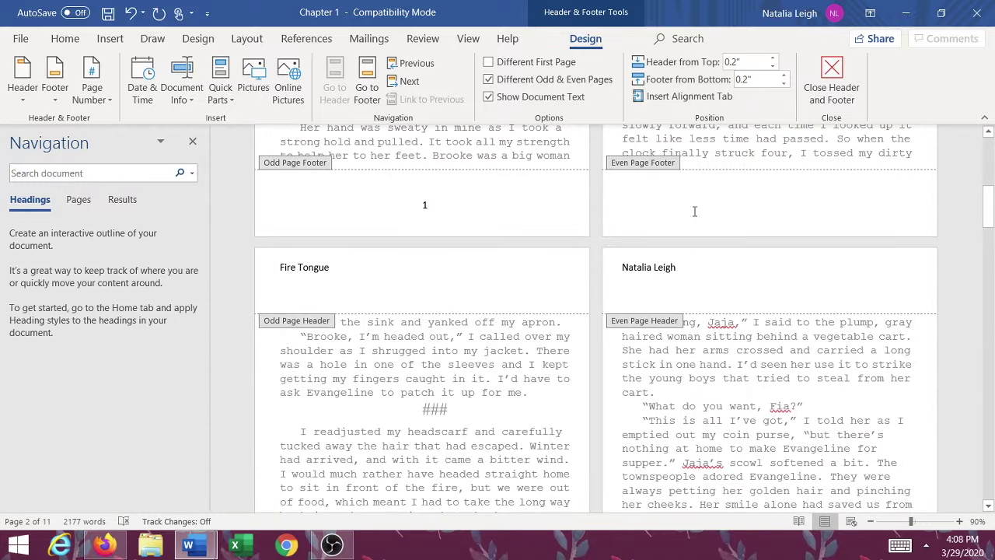
pyautogui.scroll(10, 720, 202)
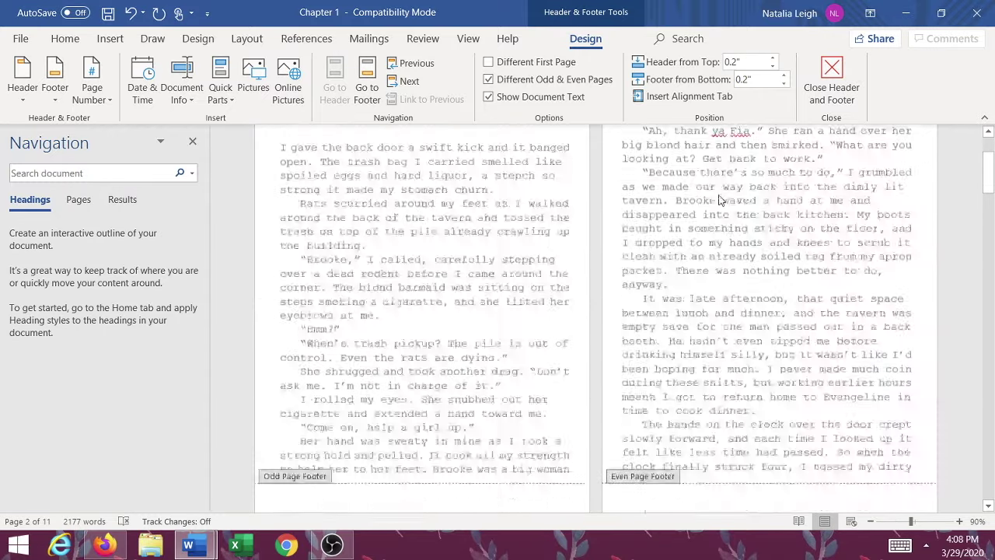
pyautogui.scroll(-12, 718, 198)
pyautogui.scroll(3, 716, 193)
pyautogui.scroll(8, 717, 192)
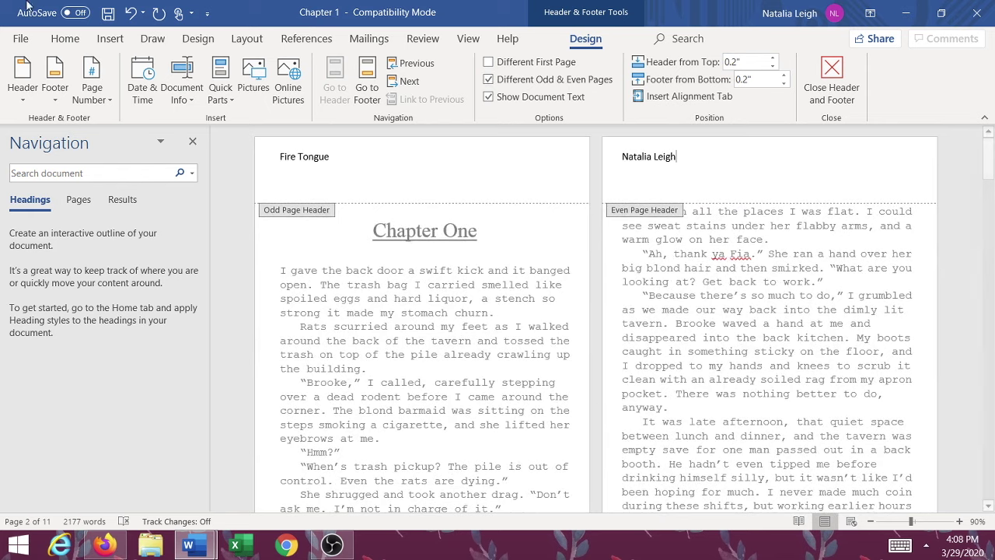
# Step: Centre the book title in the odd page header and the author's name in the even page header
pyautogui.moveTo(695, 161); pyautogui.dragTo(596, 160)
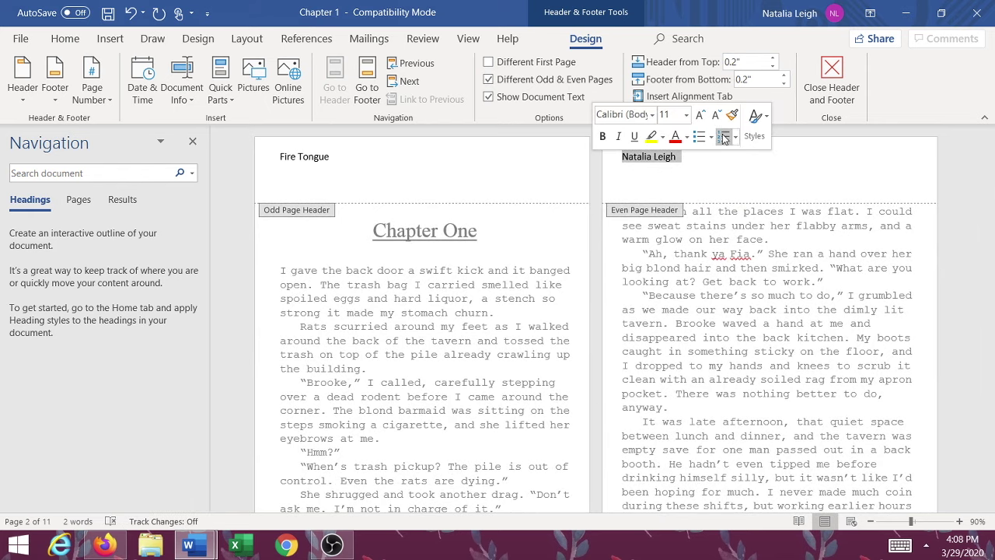
pyautogui.moveTo(396, 156); pyautogui.dragTo(251, 156)
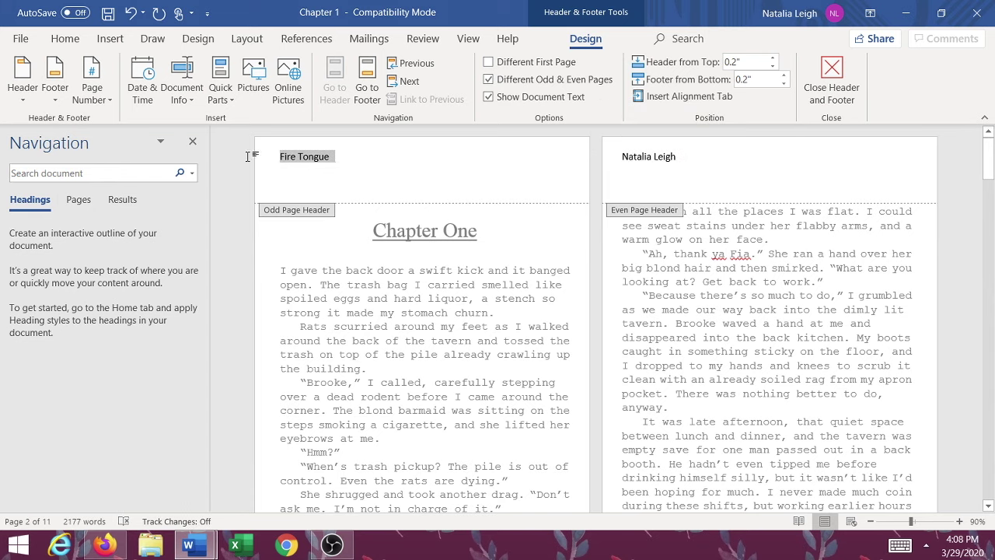
pyautogui.click(159, 45)
pyautogui.click(367, 92)
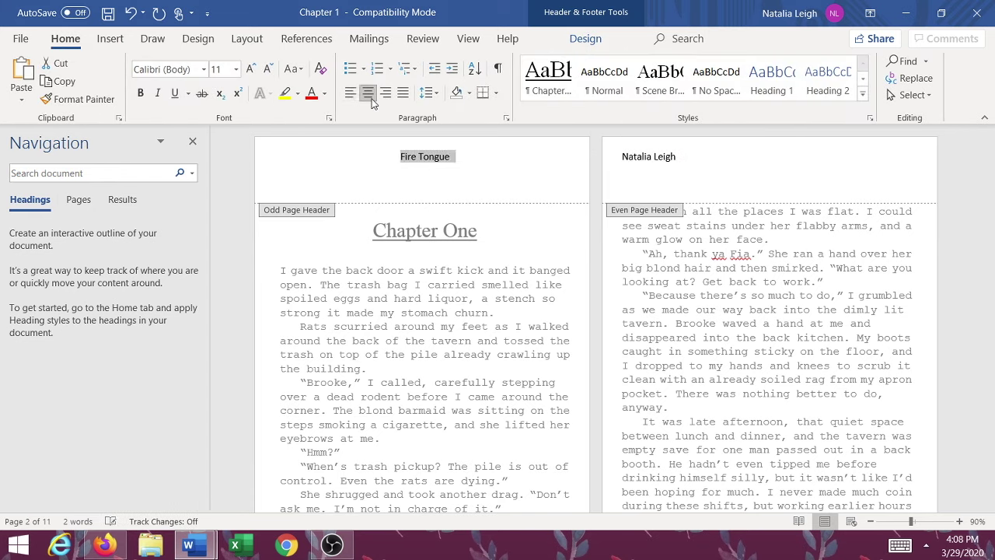
pyautogui.click(692, 156)
pyautogui.moveTo(693, 156); pyautogui.dragTo(620, 157)
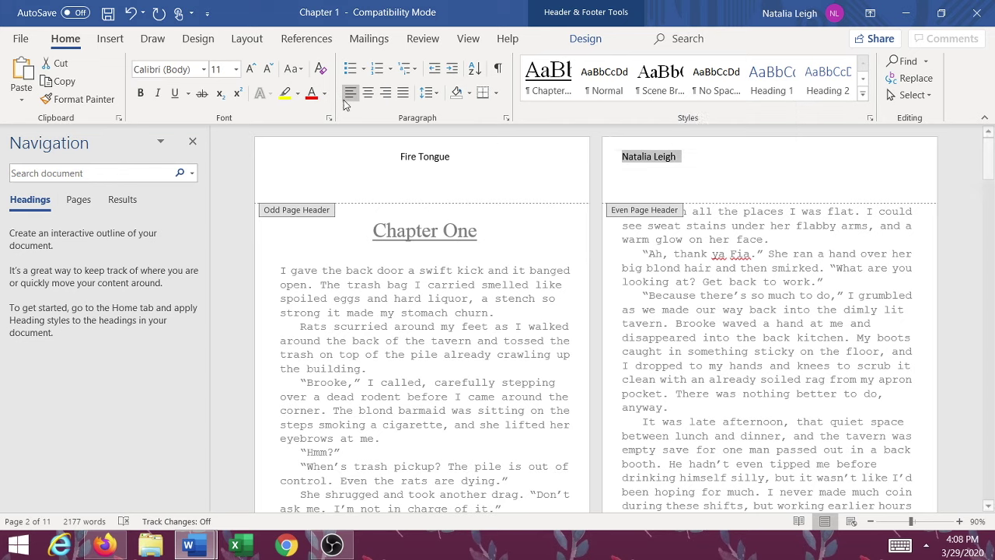
pyautogui.click(367, 92)
pyautogui.click(520, 197)
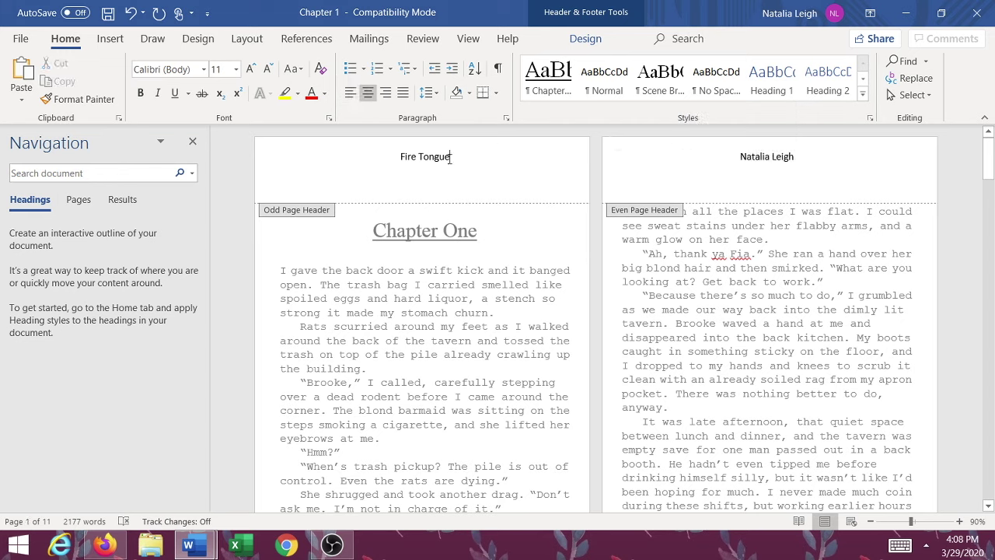
# Step: Set the font of the book title in the odd page header to Times New Roman
pyautogui.moveTo(449, 159); pyautogui.dragTo(377, 156)
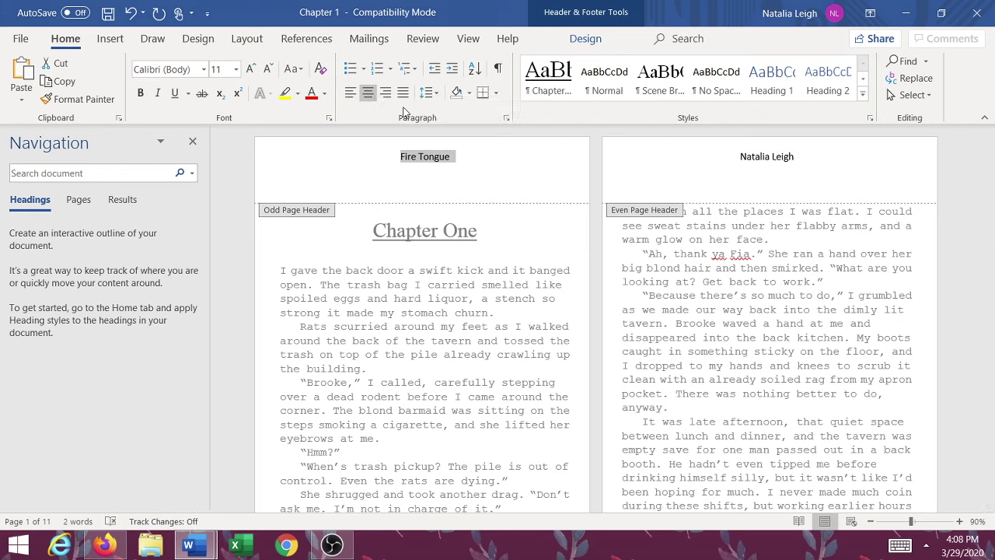
pyautogui.moveTo(450, 158); pyautogui.dragTo(396, 157)
pyautogui.click(415, 106)
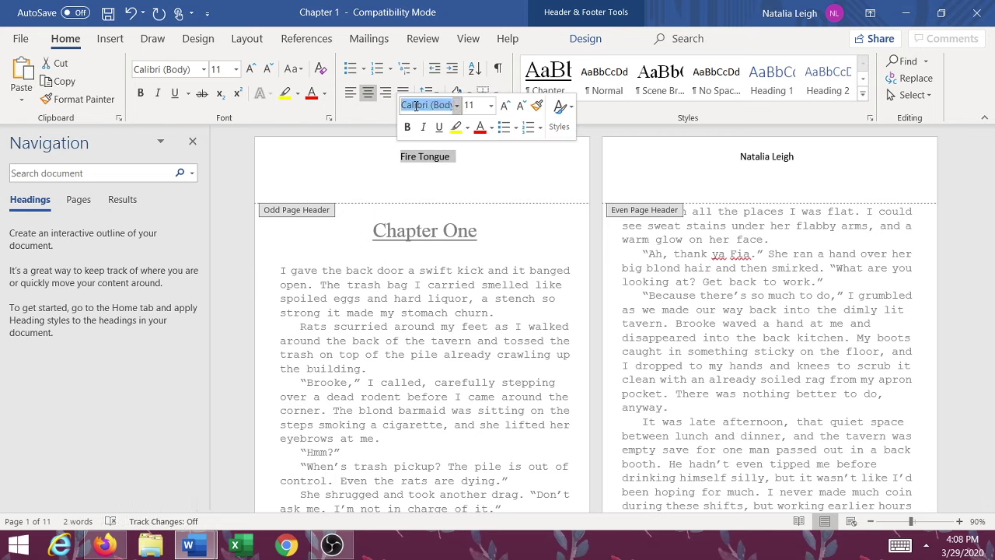
pyautogui.write('Times New Roman')
pyautogui.press('Return')
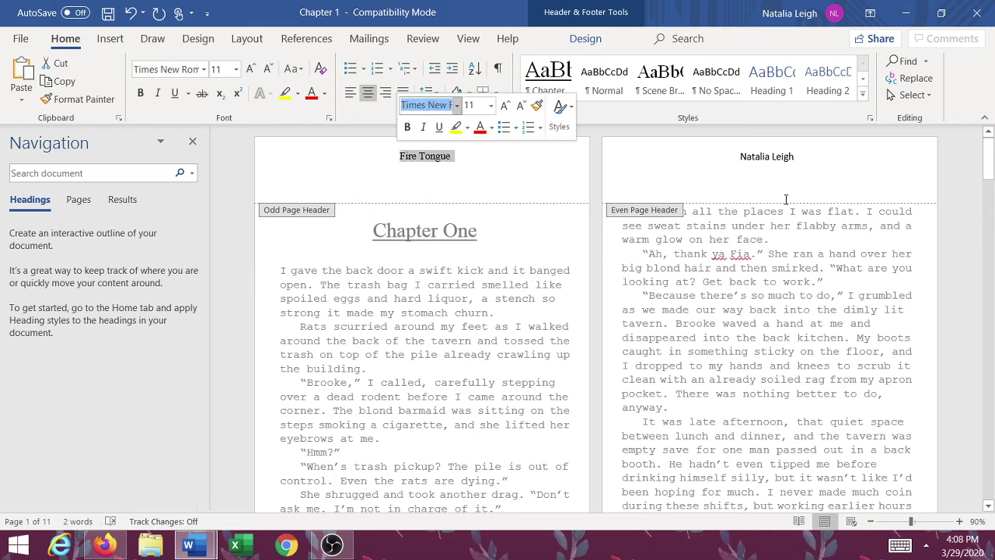
# Step: Set the font of the author's name in the even page header to Times New Roman
pyautogui.click(799, 162)
pyautogui.moveTo(799, 162); pyautogui.dragTo(736, 159)
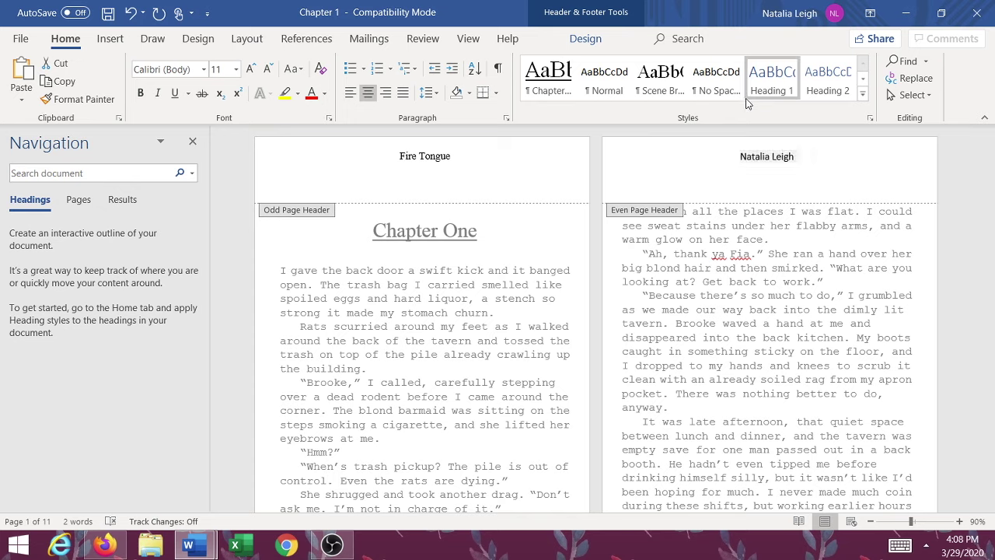
pyautogui.rightClick(780, 157)
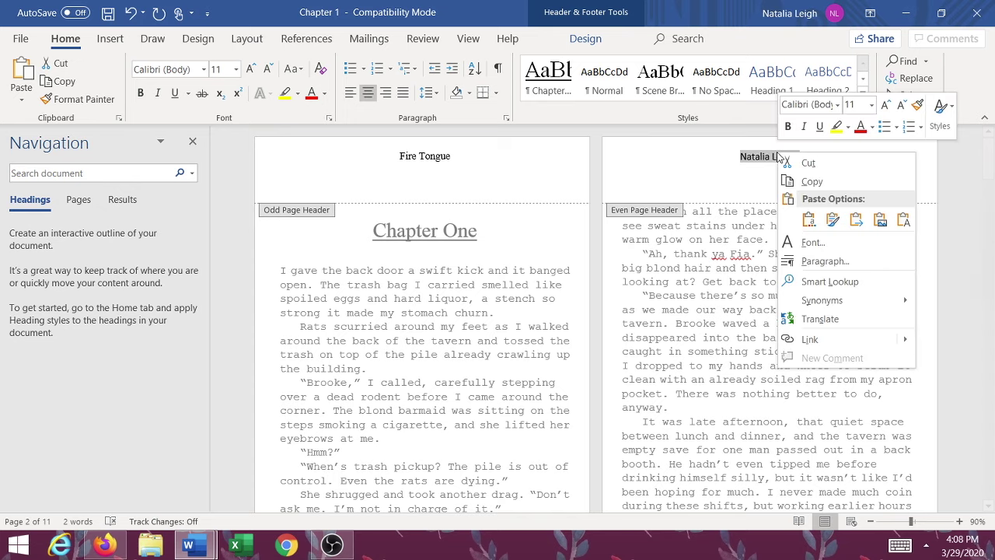
pyautogui.click(801, 104)
pyautogui.write('Times New Roman')
pyautogui.press('Return')
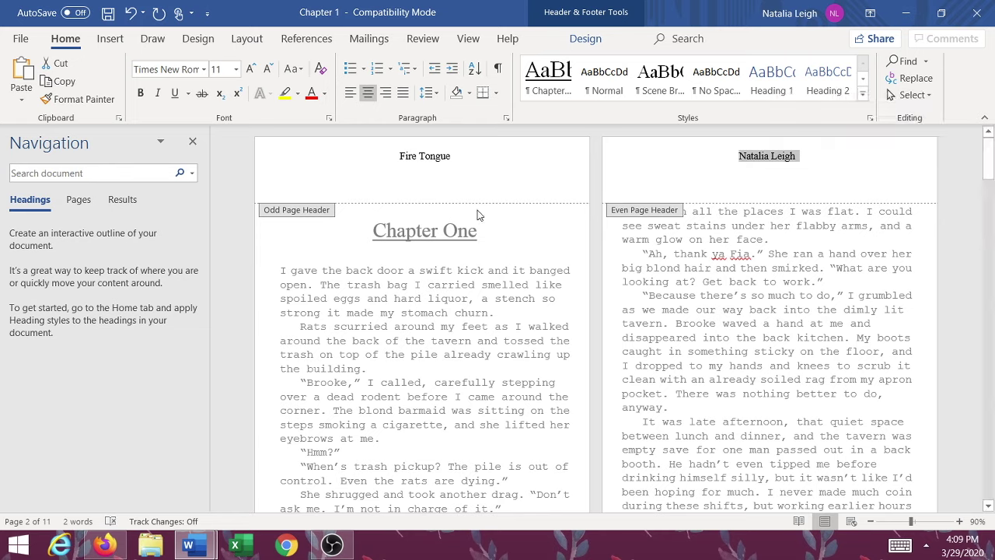
# Step: Leave header and footer editing and check the headers and page numbers on the first pages
pyautogui.press('Left')
pyautogui.doubleClick(753, 156)
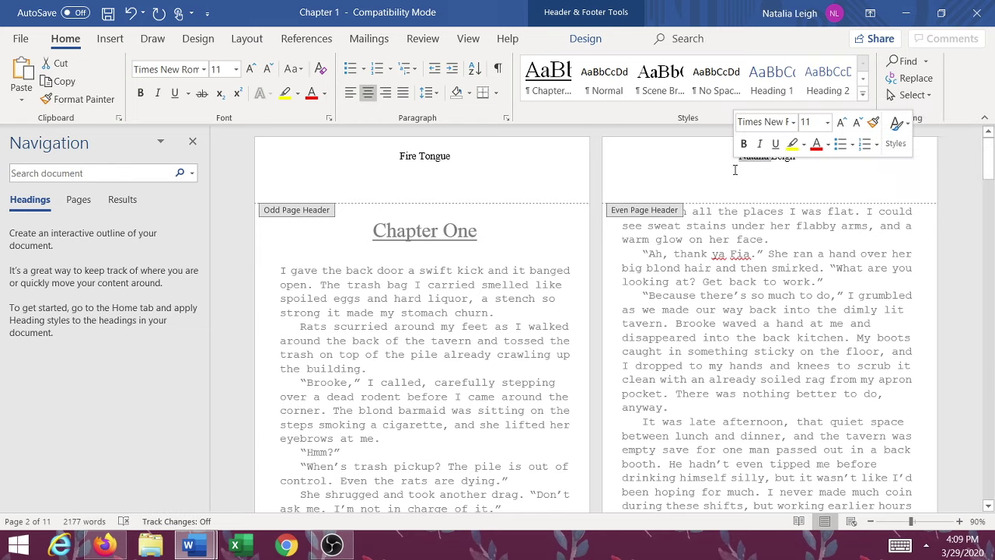
pyautogui.click(576, 39)
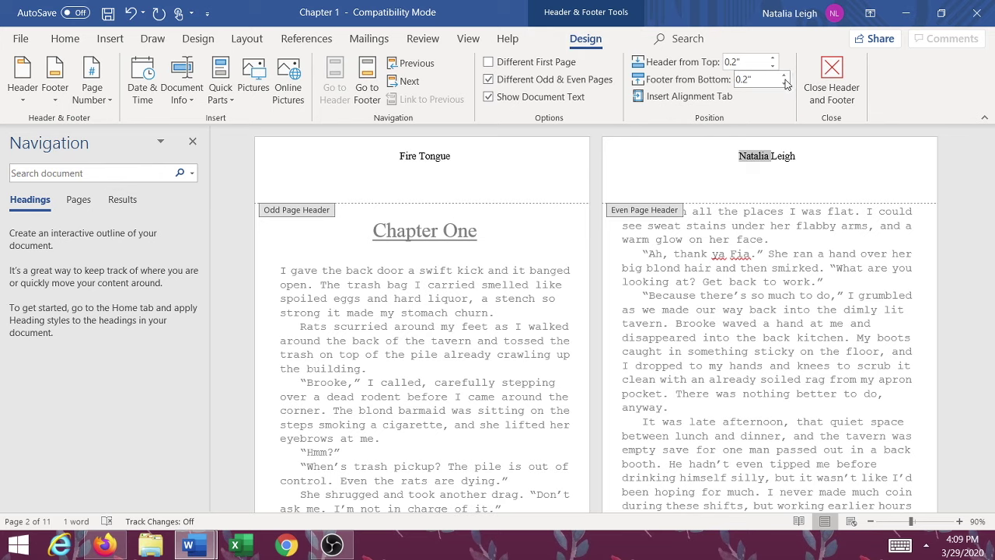
pyautogui.click(832, 85)
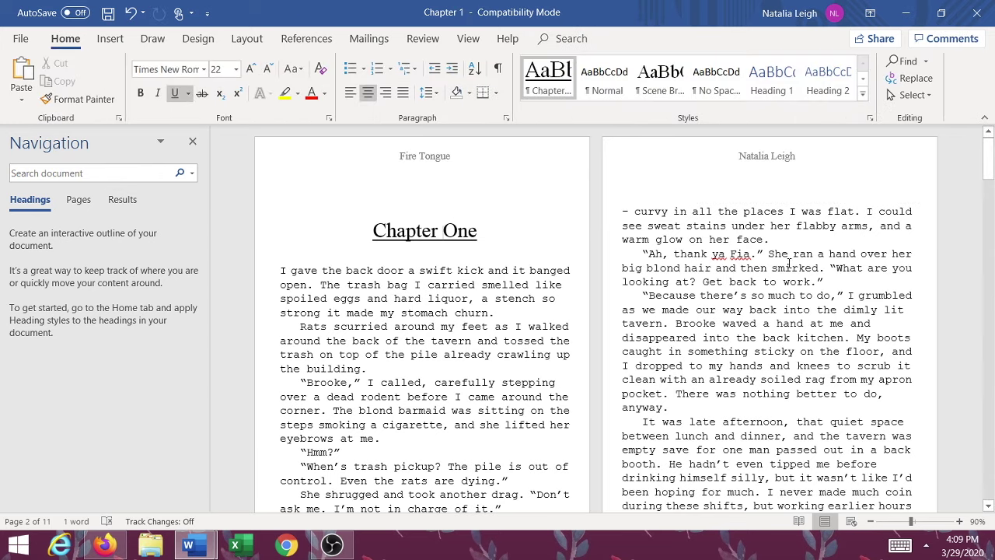
pyautogui.scroll(-5, 731, 233)
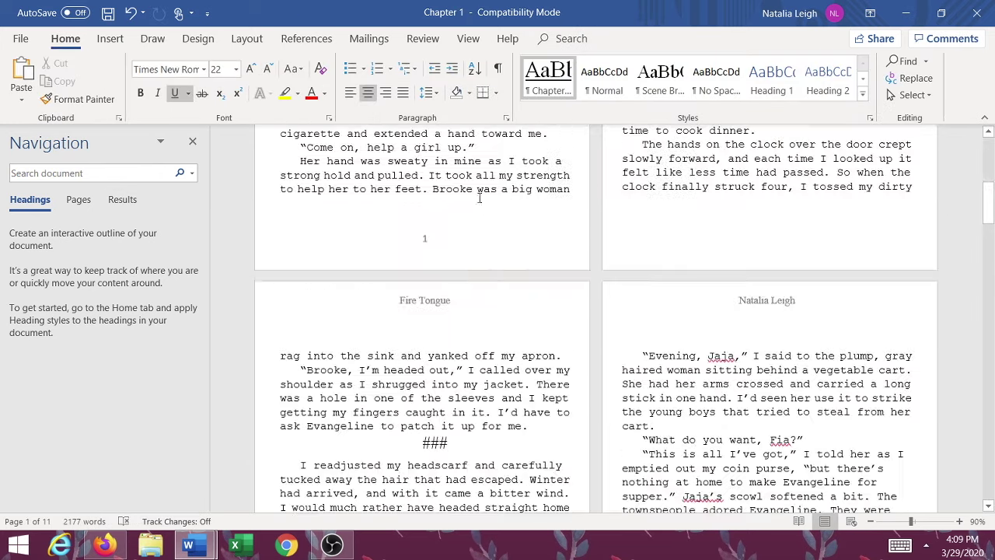
# Step: Add a centred Plain Number 2 page number at the bottom of the even pages and leave header and footer editing
pyautogui.click(774, 248)
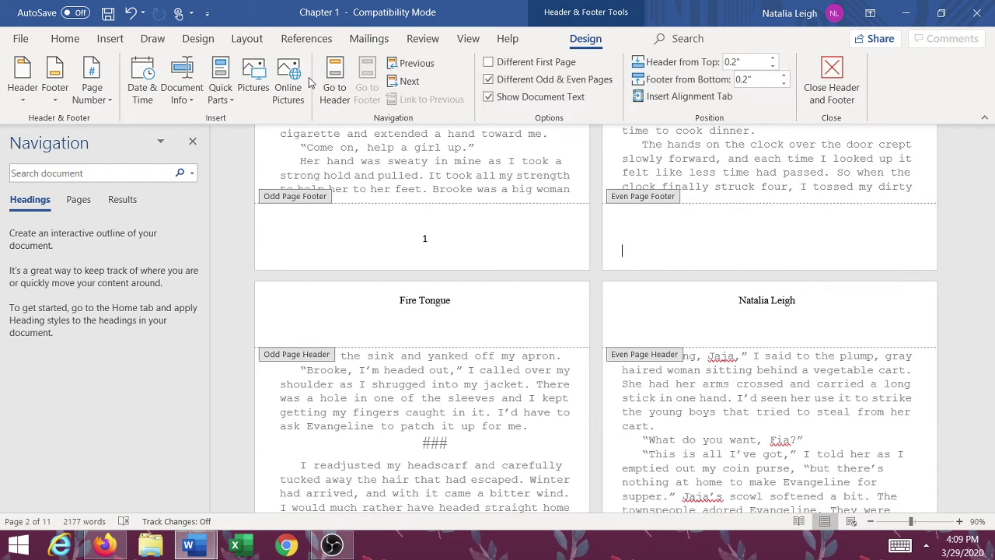
pyautogui.click(102, 96)
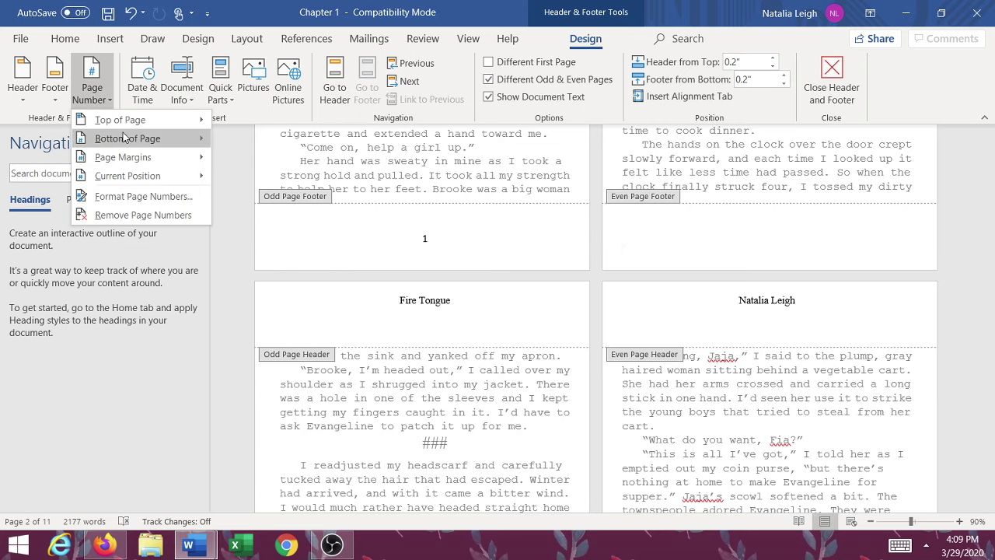
pyautogui.moveTo(122, 137)
pyautogui.click(374, 283)
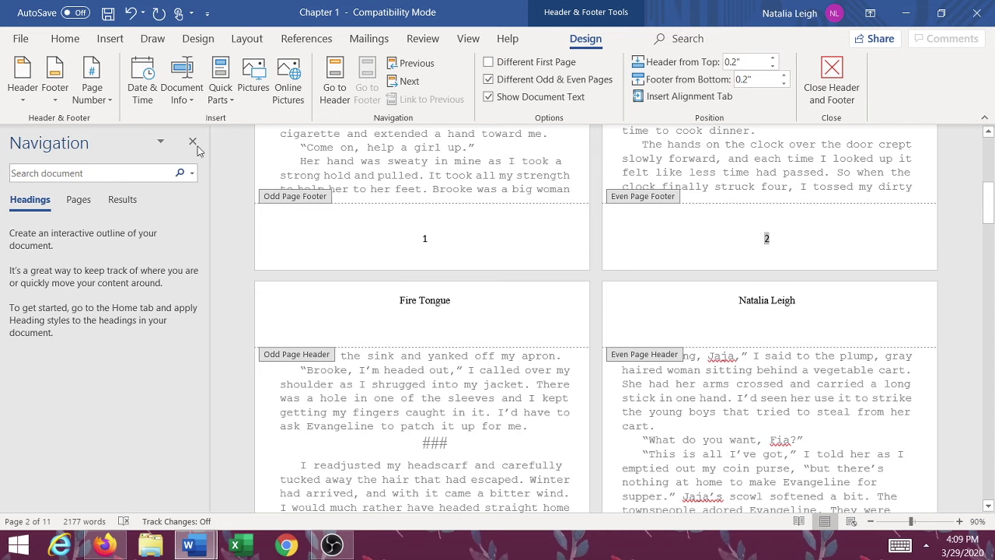
pyautogui.click(99, 92)
pyautogui.moveTo(108, 144)
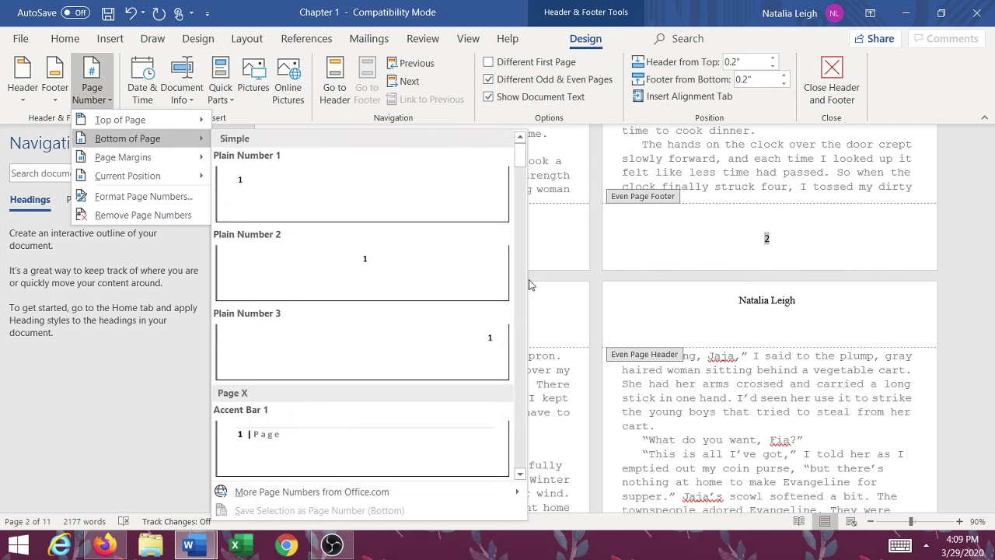
pyautogui.click(393, 279)
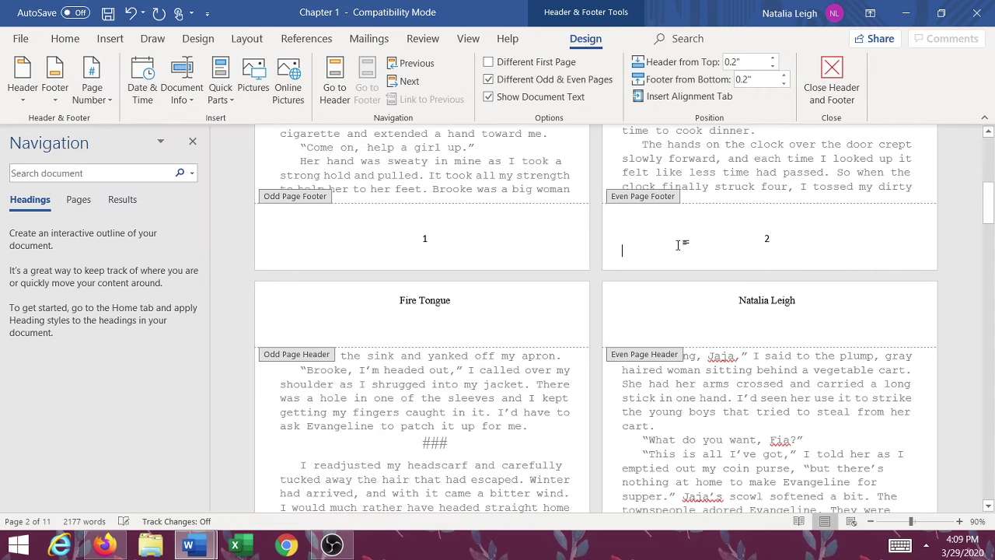
pyautogui.click(829, 82)
# Step: Look through the whole document to check the alternating headers and the page numbers on odd and even pages
pyautogui.scroll(-10, 857, 317)
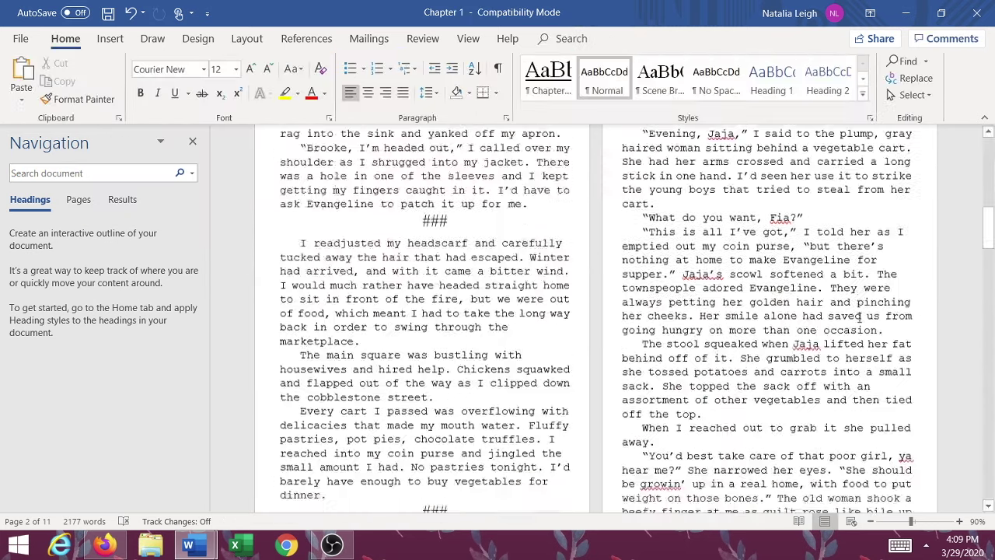
pyautogui.scroll(-4, 641, 354)
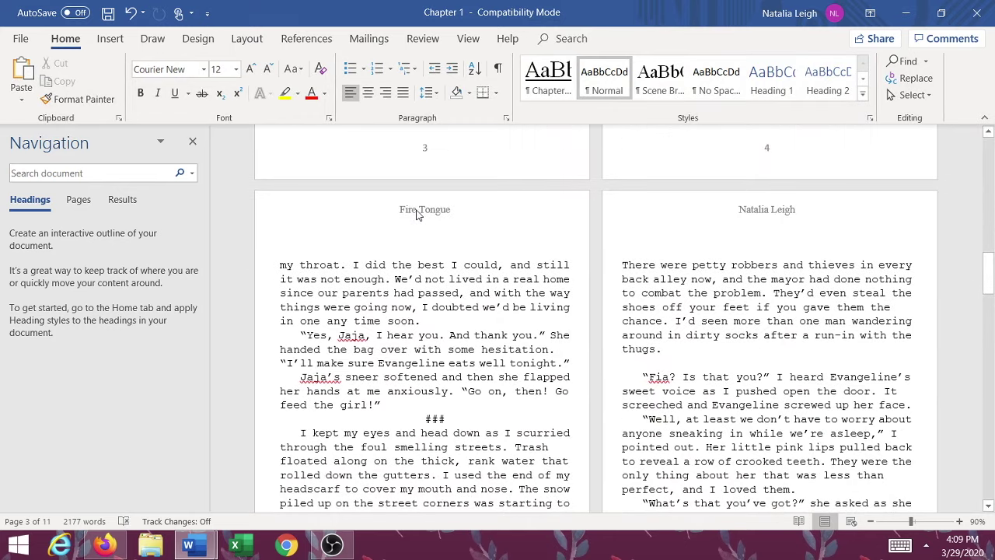
pyautogui.scroll(-20, 642, 239)
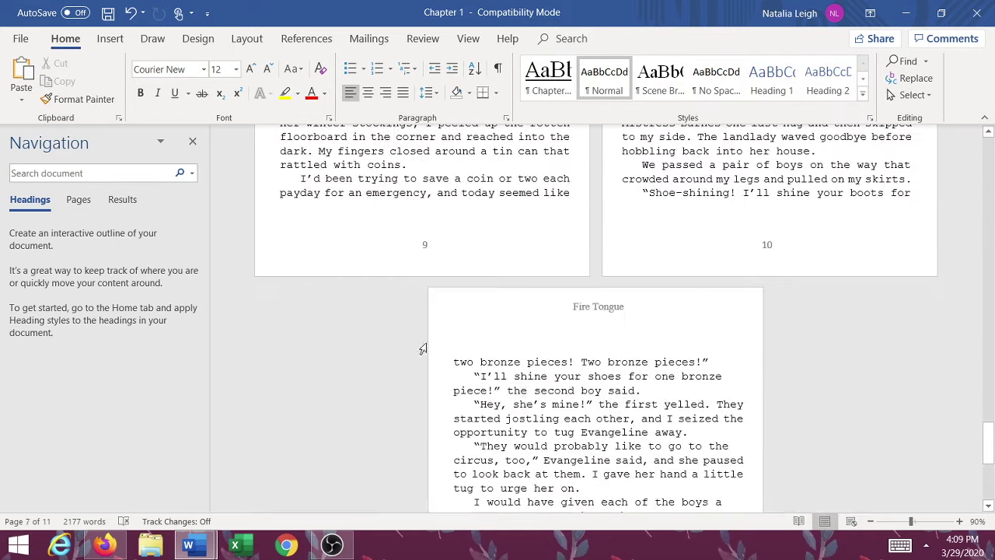
pyautogui.scroll(10, 529, 404)
pyautogui.moveTo(987, 435); pyautogui.dragTo(986, 152)
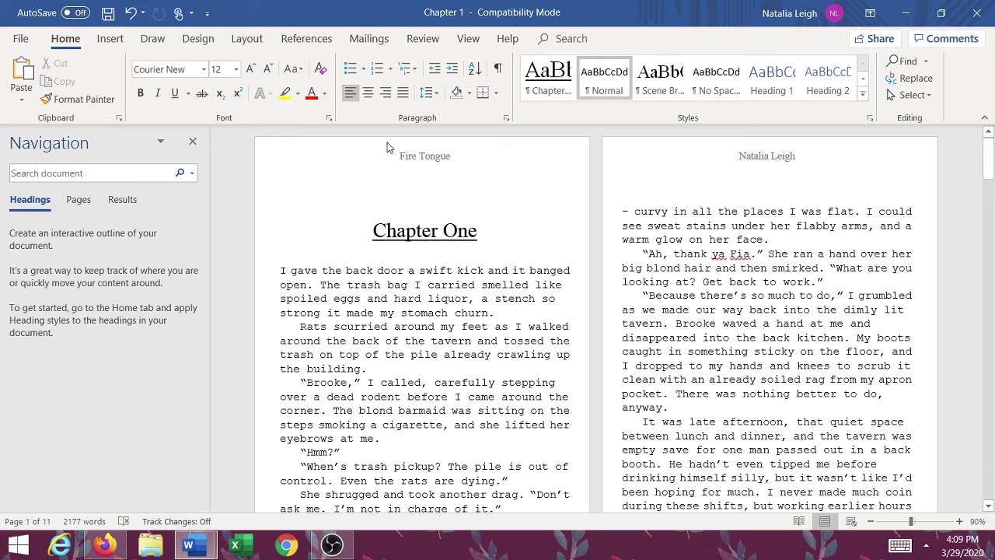
pyautogui.scroll(-6, 422, 144)
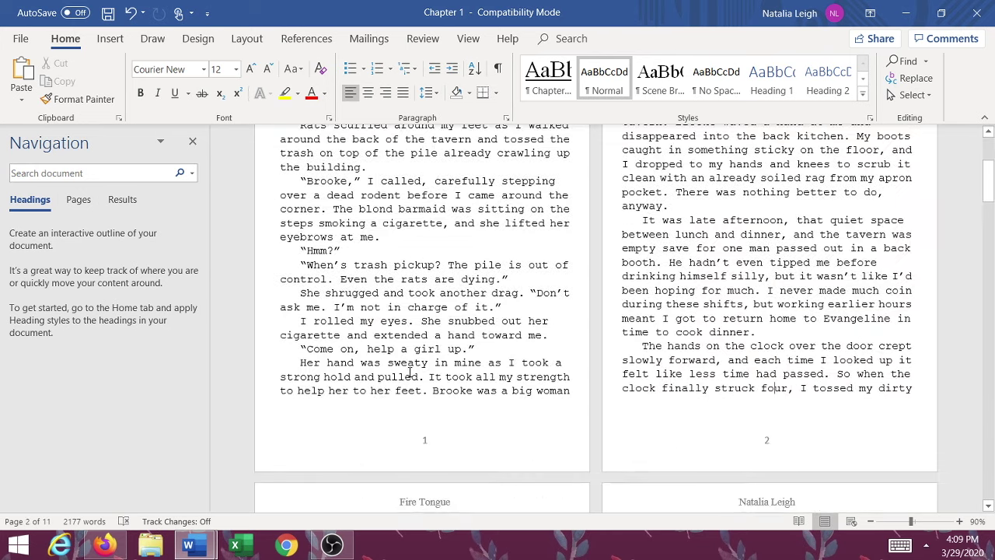
pyautogui.scroll(6, 393, 230)
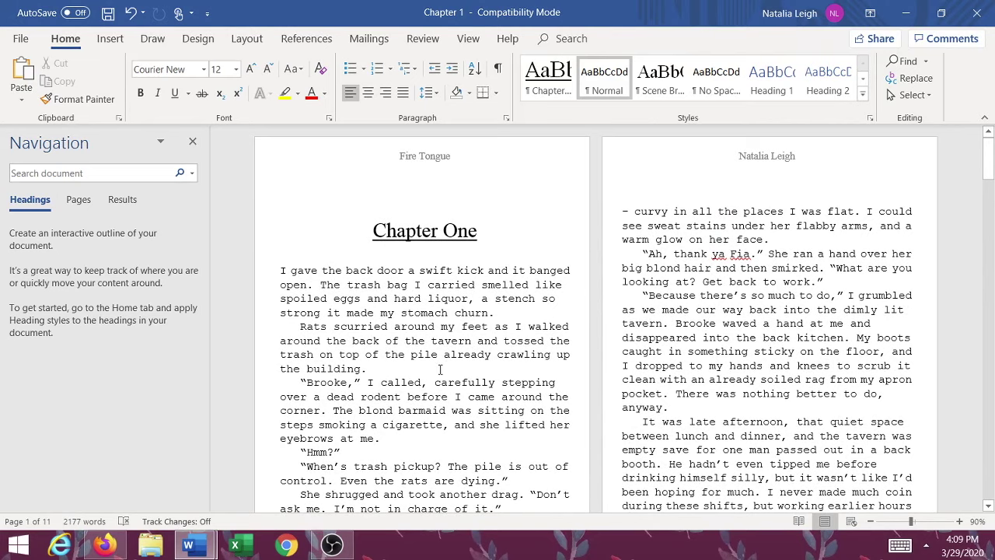
pyautogui.scroll(-2, 439, 371)
pyautogui.scroll(-1, 441, 363)
pyautogui.scroll(3, 441, 364)
pyautogui.moveTo(371, 230); pyautogui.dragTo(381, 367)
pyautogui.click(389, 297)
pyautogui.scroll(-2, 334, 187)
pyautogui.scroll(2, 342, 189)
# Step: Search Word's commands for "header" and "page num" and close the search without running any command
pyautogui.click(575, 41)
pyautogui.write('header')
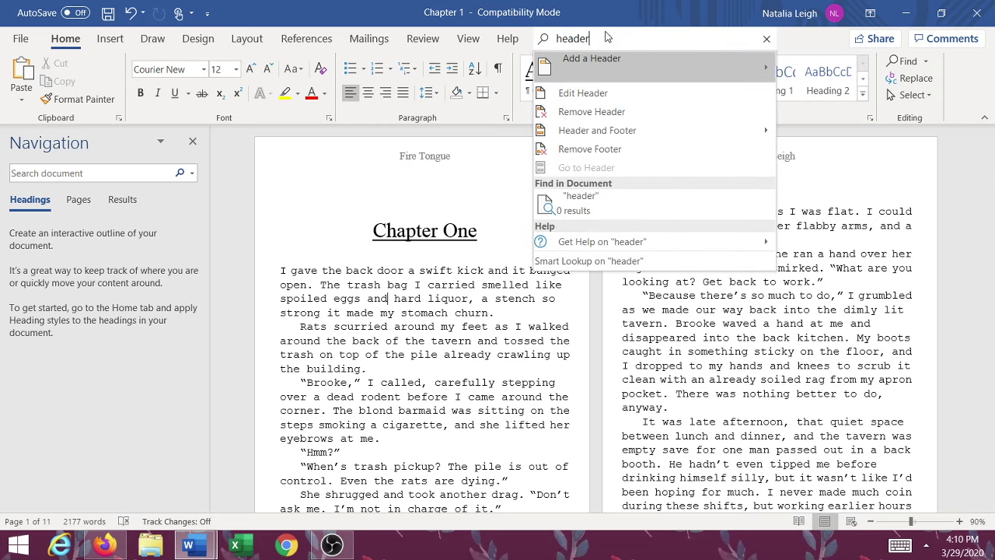
pyautogui.moveTo(608, 37); pyautogui.dragTo(548, 38)
pyautogui.write('page')
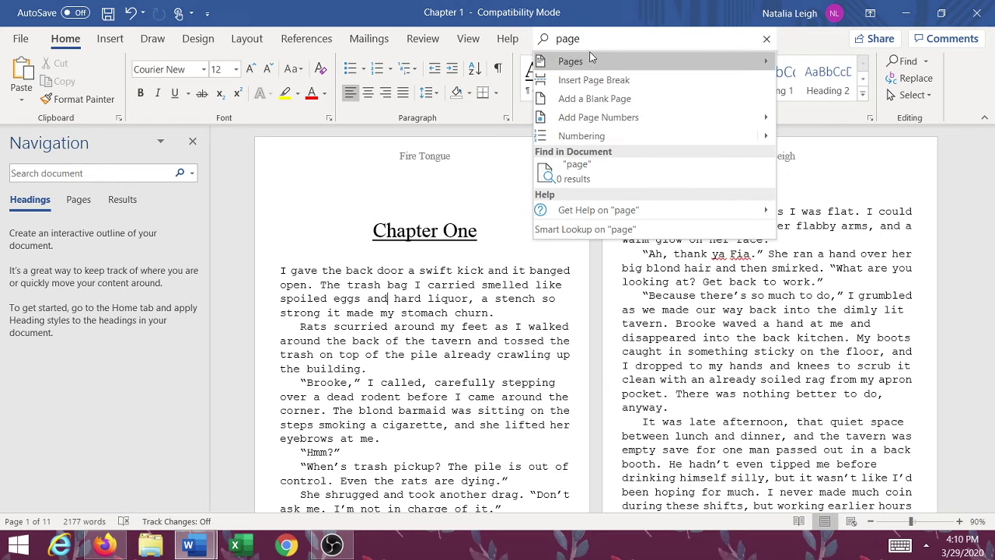
pyautogui.write(' num')
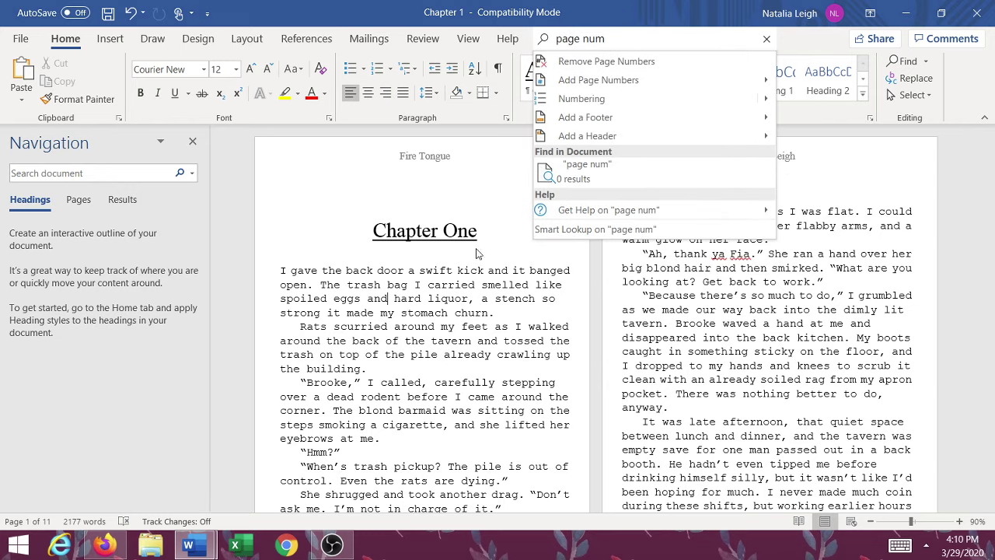
pyautogui.press('Escape')
# Step: Open the odd page header for editing, view the page footers, and leave header and footer editing
pyautogui.doubleClick(545, 147)
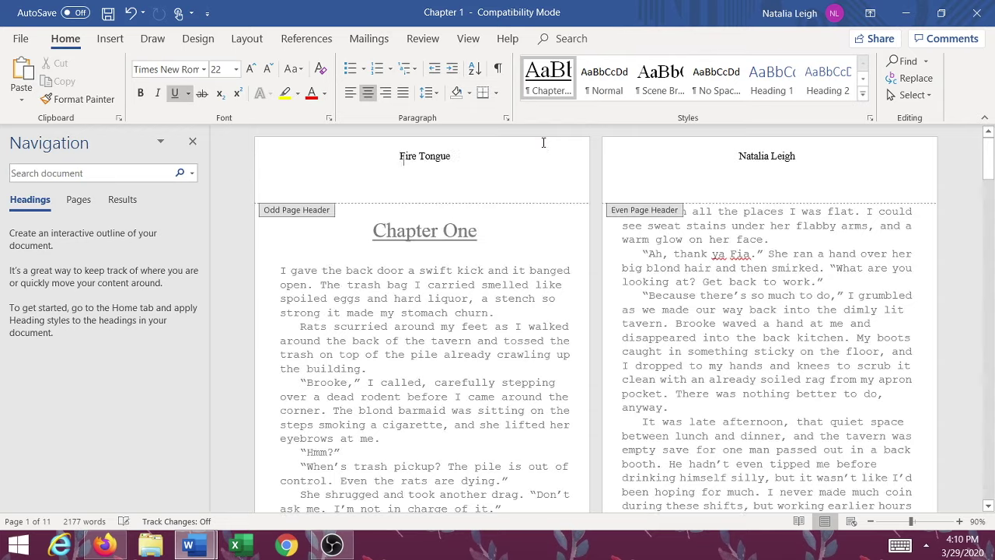
pyautogui.scroll(-5, 517, 294)
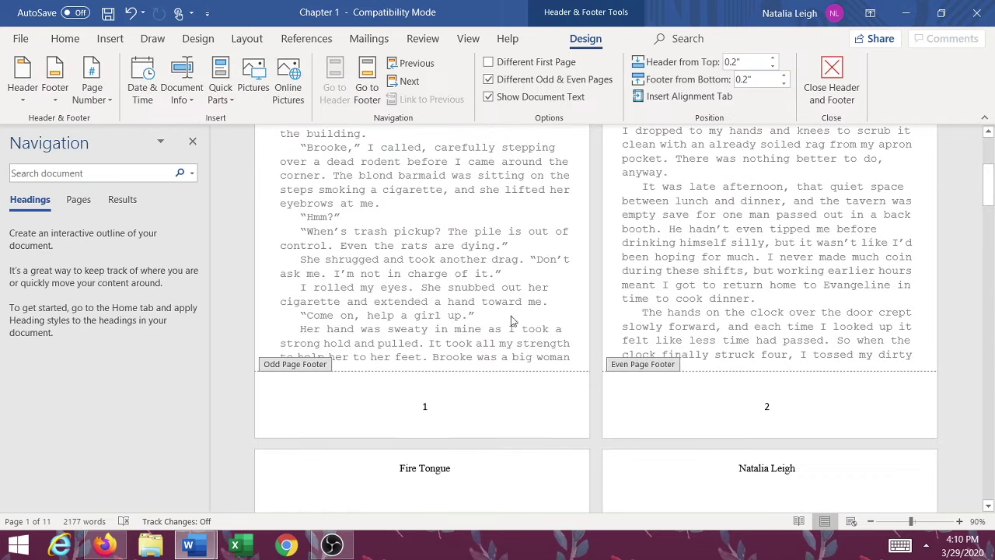
pyautogui.click(831, 81)
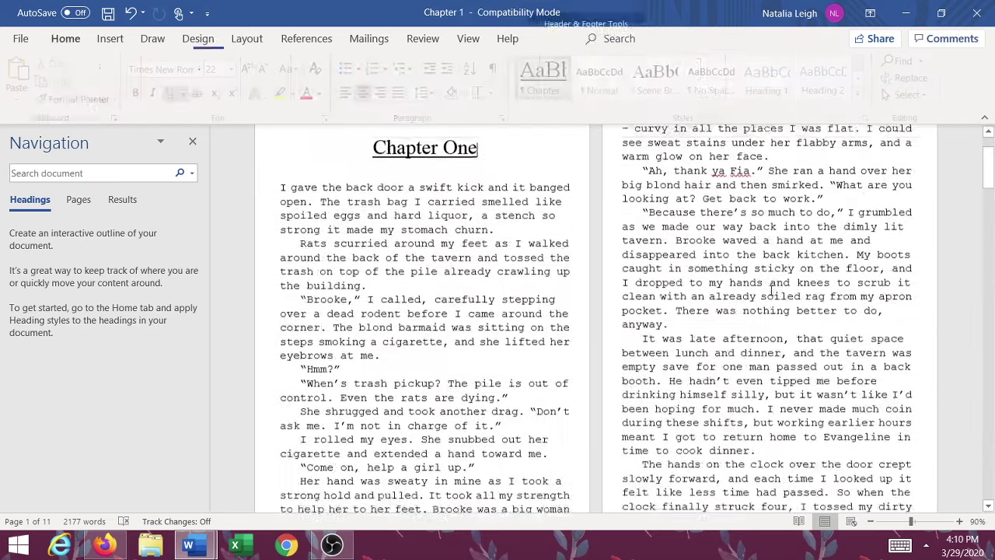
# Step: In the Basic Formatting checklist document, strike through the Page Numbers and Headers entries, keeping them left-aligned
pyautogui.moveTo(193, 550)
pyautogui.click(106, 466)
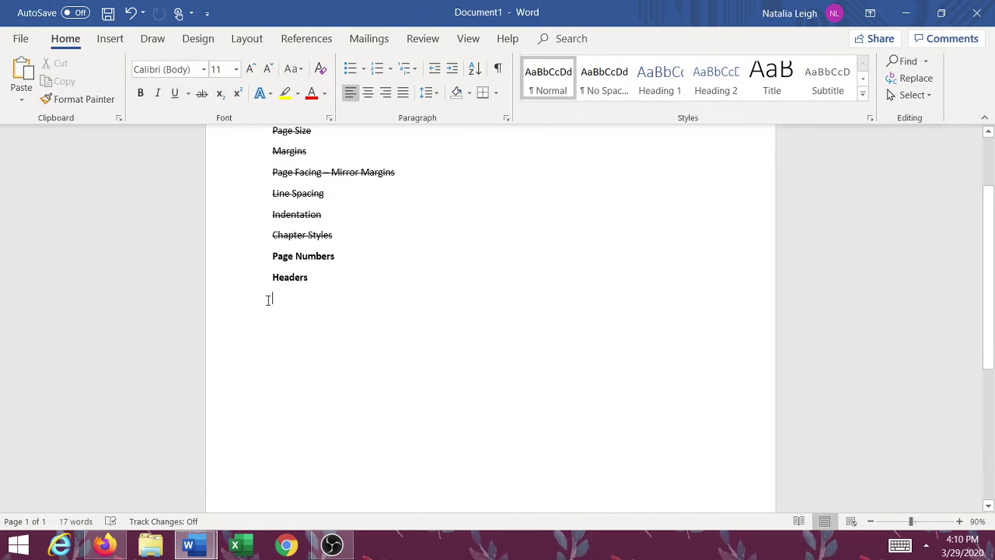
pyautogui.keyDown('shift'); pyautogui.click(260, 259); pyautogui.keyUp('shift')
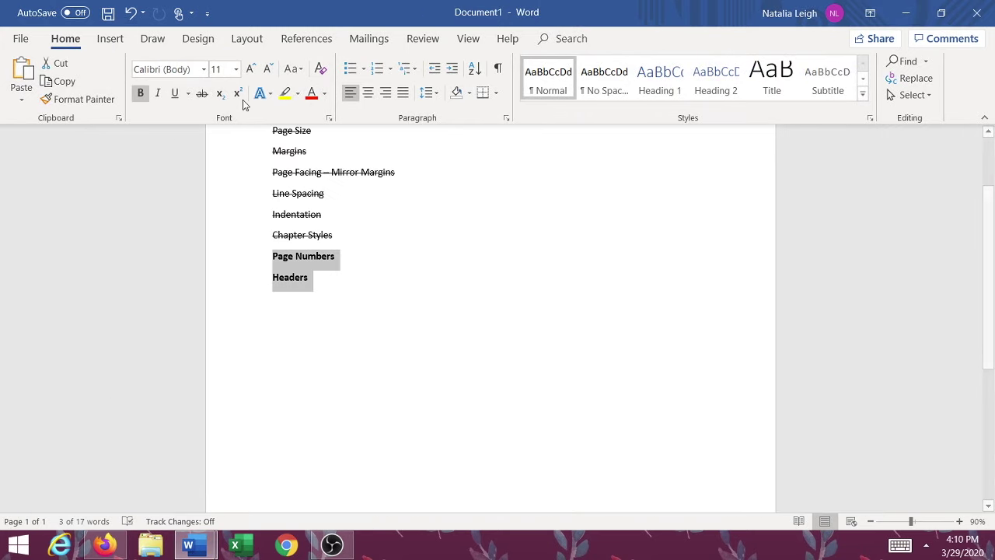
pyautogui.click(373, 93)
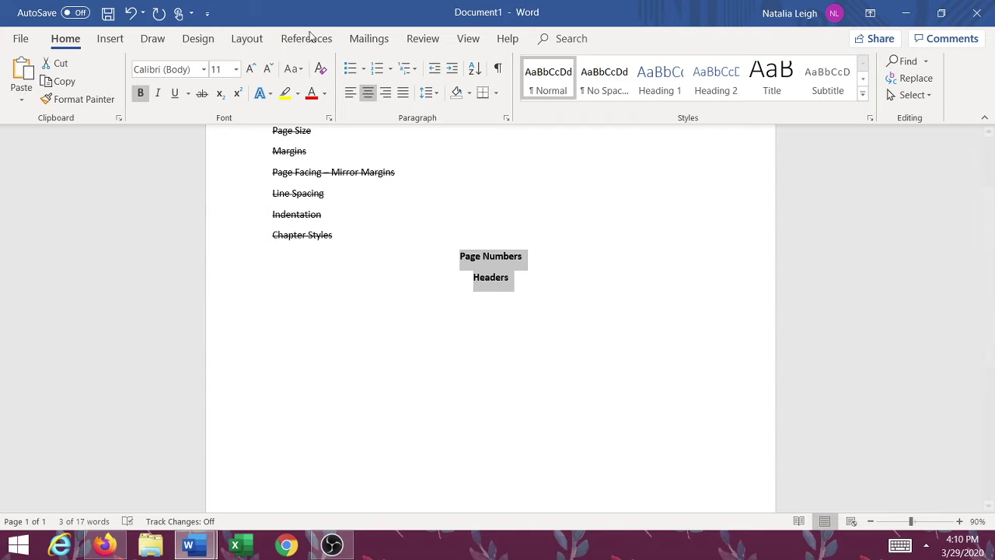
pyautogui.click(350, 92)
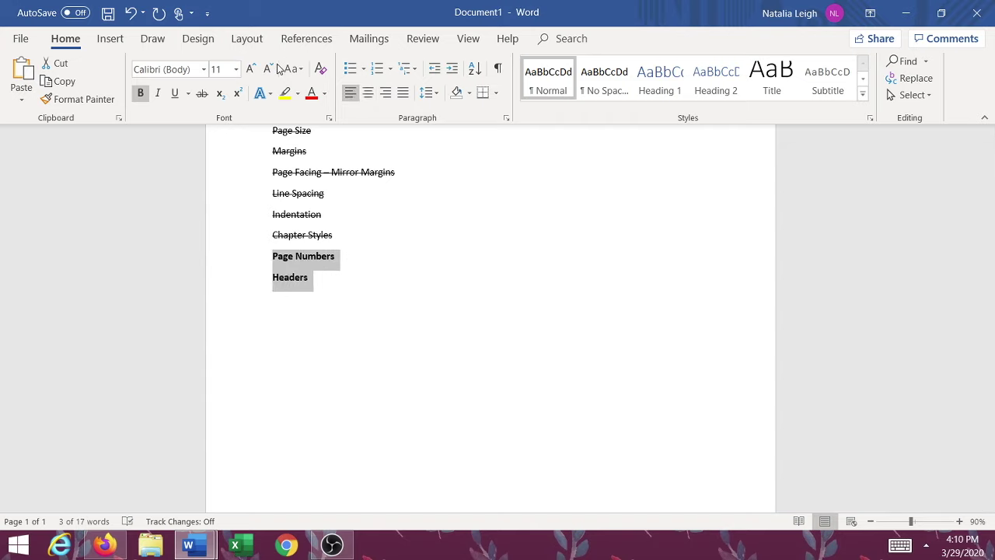
pyautogui.click(201, 93)
pyautogui.click(394, 318)
pyautogui.scroll(2, 409, 360)
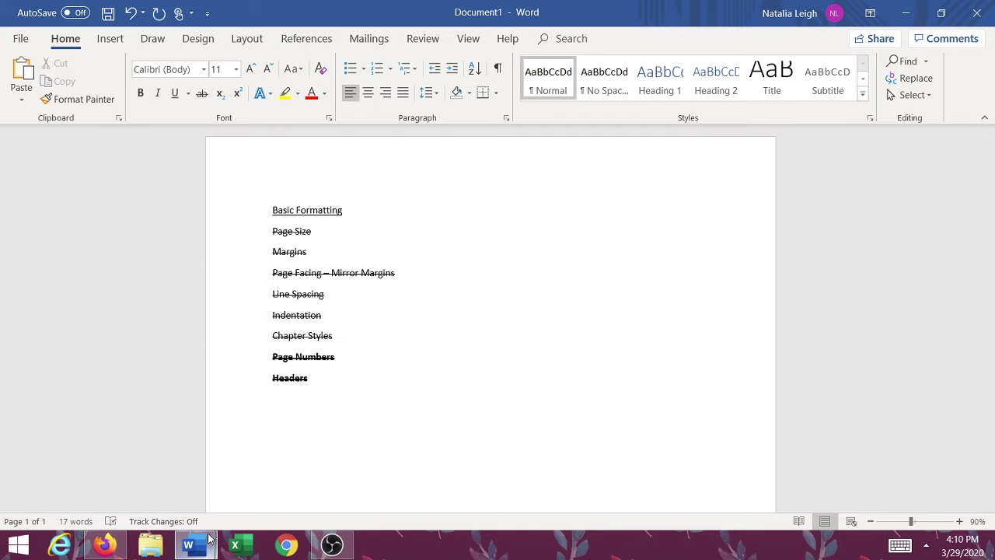
# Step: Switch back to the Chapter 1 manuscript and show the start of its first page
pyautogui.moveTo(188, 544)
pyautogui.click(280, 478)
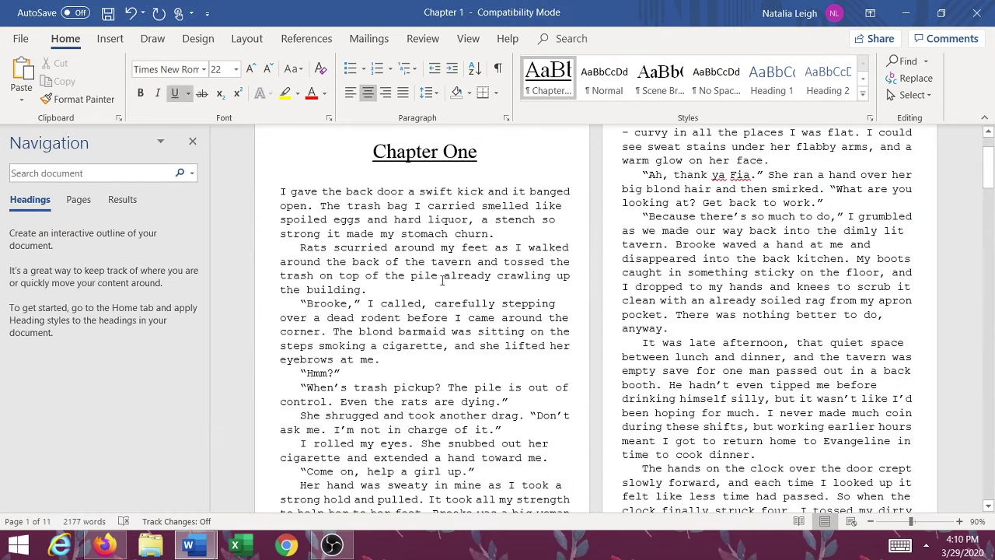
pyautogui.scroll(2, 468, 268)
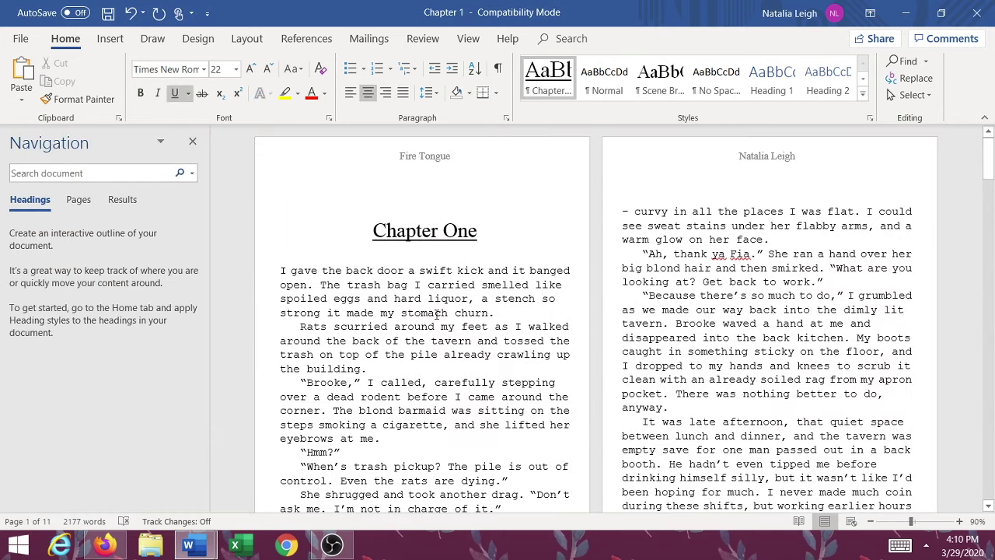
pyautogui.scroll(-1, 437, 314)
pyautogui.keyDown('shift'); pyautogui.moveTo(293, 239); pyautogui.dragTo(443, 393); pyautogui.keyUp('shift')
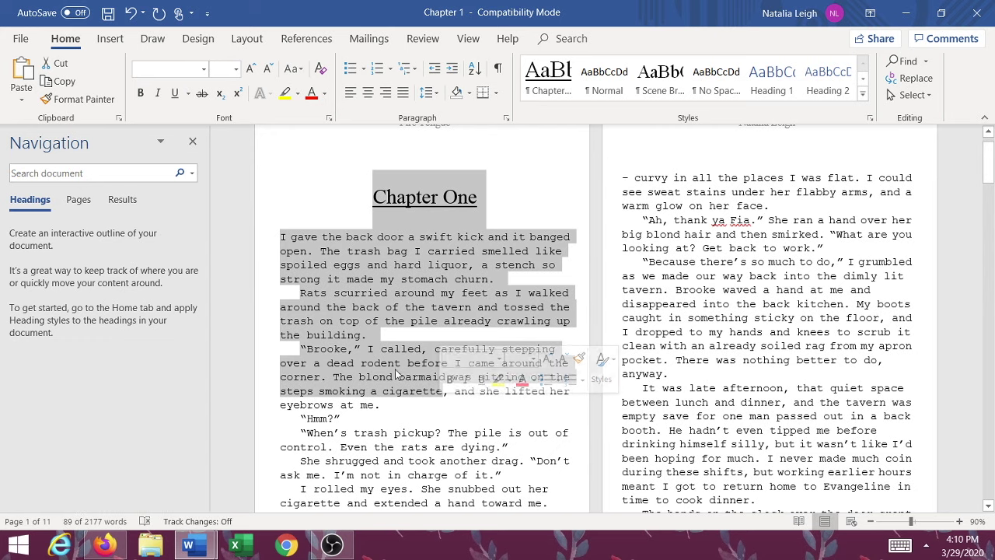
pyautogui.click(333, 251)
pyautogui.moveTo(321, 237); pyautogui.dragTo(361, 333)
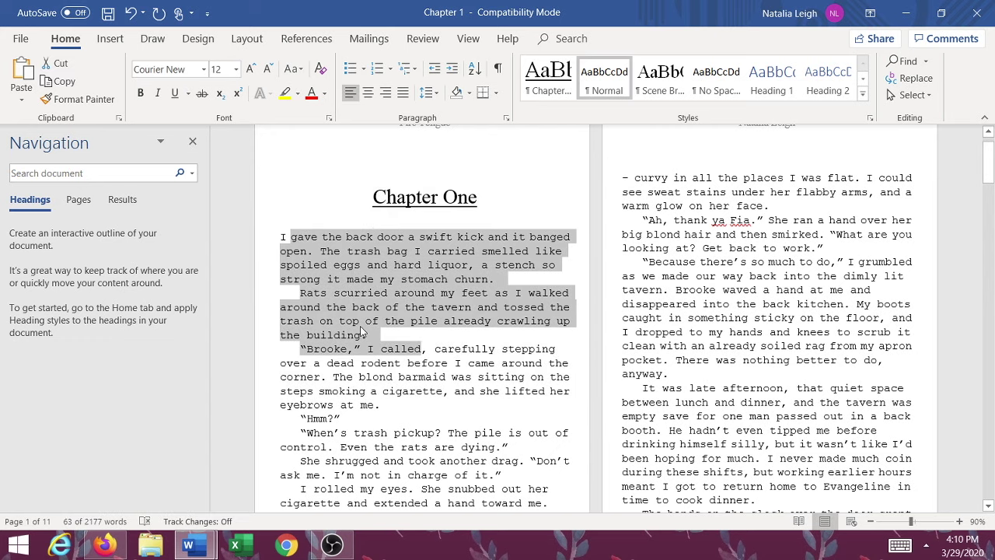
pyautogui.click(352, 321)
pyautogui.moveTo(280, 234); pyautogui.dragTo(365, 339)
pyautogui.click(359, 298)
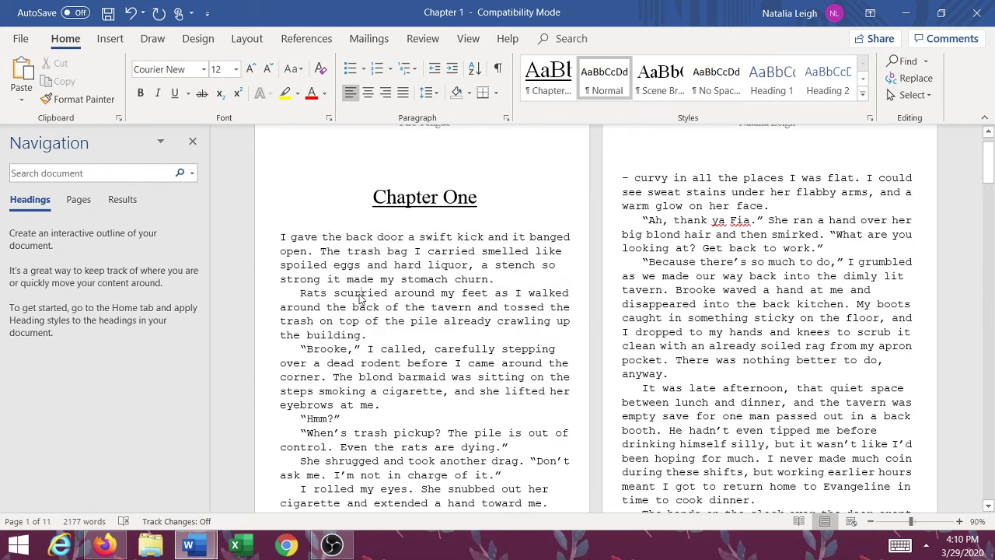
# Step: Set the font of the entire manuscript text to Garamond and return to its first page
pyautogui.hotkey('ctrl', 'a')
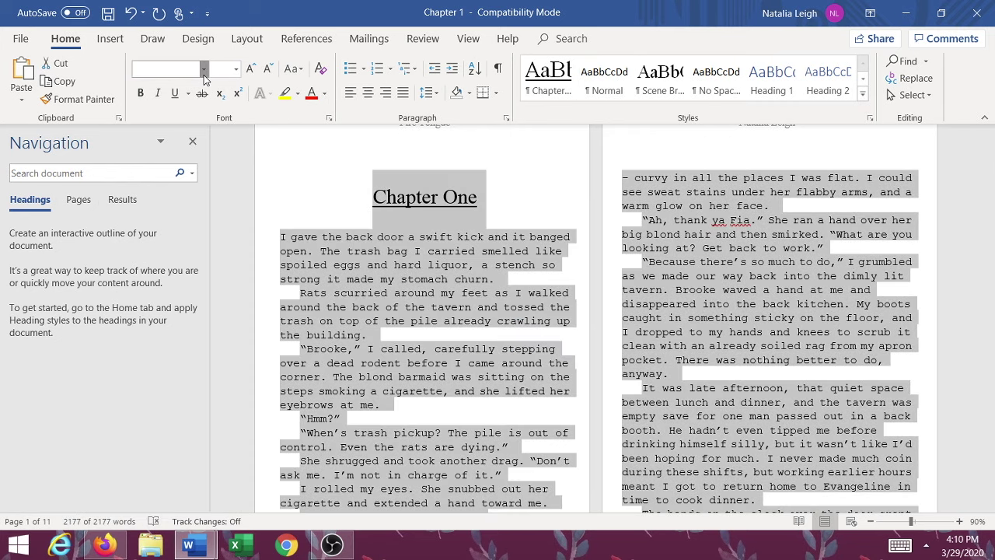
pyautogui.click(204, 70)
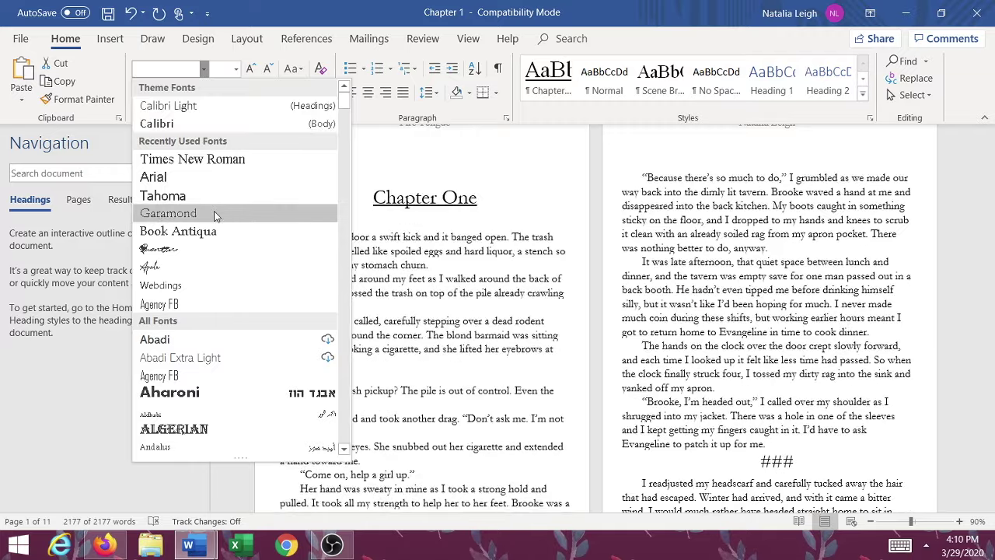
pyautogui.click(168, 213)
pyautogui.moveTo(987, 136)
pyautogui.mouseDown()
pyautogui.moveTo(984, 443)
pyautogui.moveTo(987, 134)
pyautogui.mouseUp()
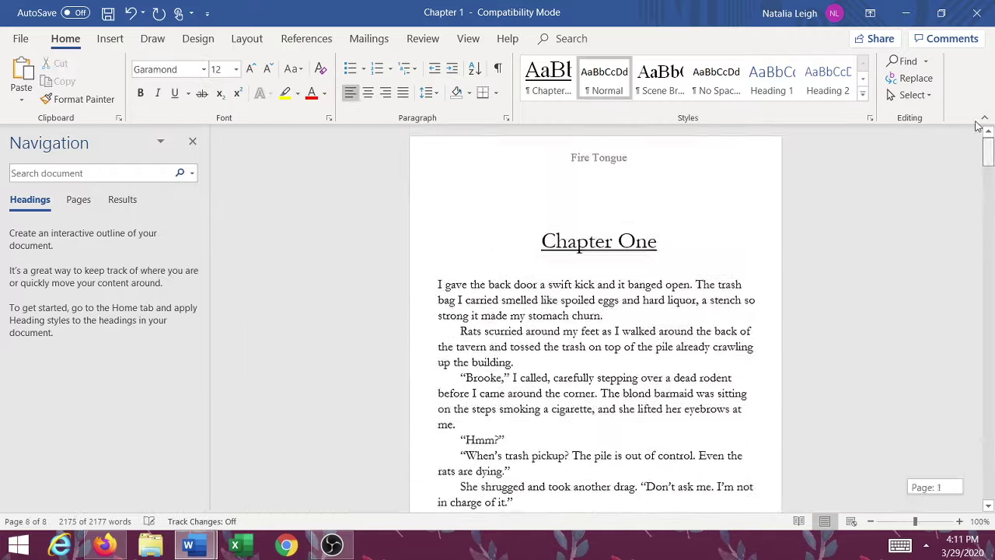
# Step: Reapply the custom chapter heading style to the "Chapter One" heading
pyautogui.scroll(-1, 765, 241)
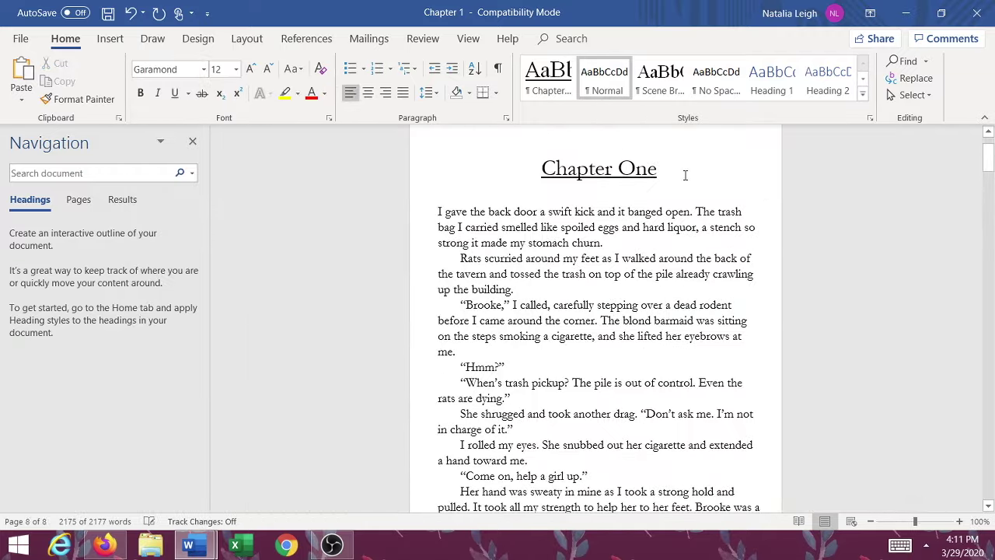
pyautogui.click(611, 167)
pyautogui.moveTo(537, 169); pyautogui.dragTo(667, 168)
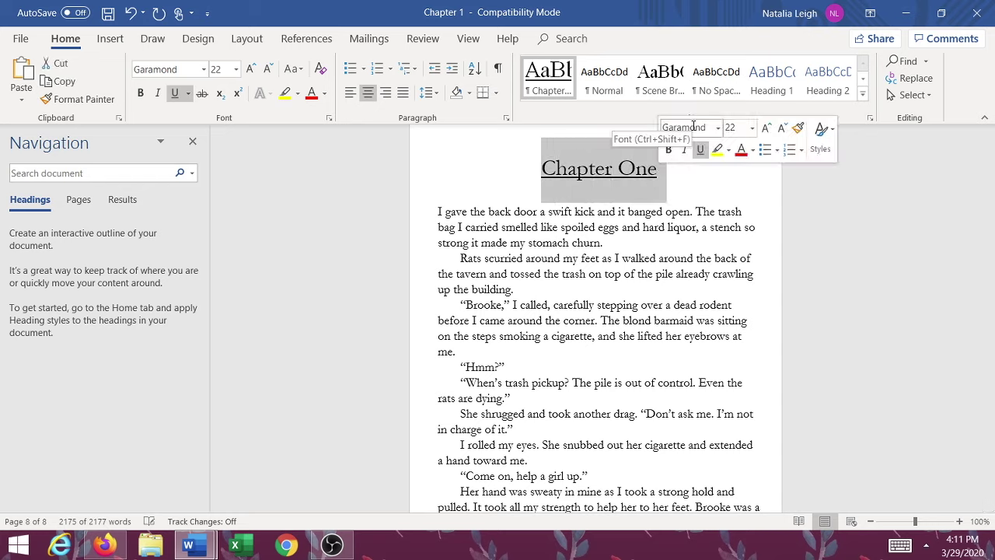
pyautogui.click(542, 78)
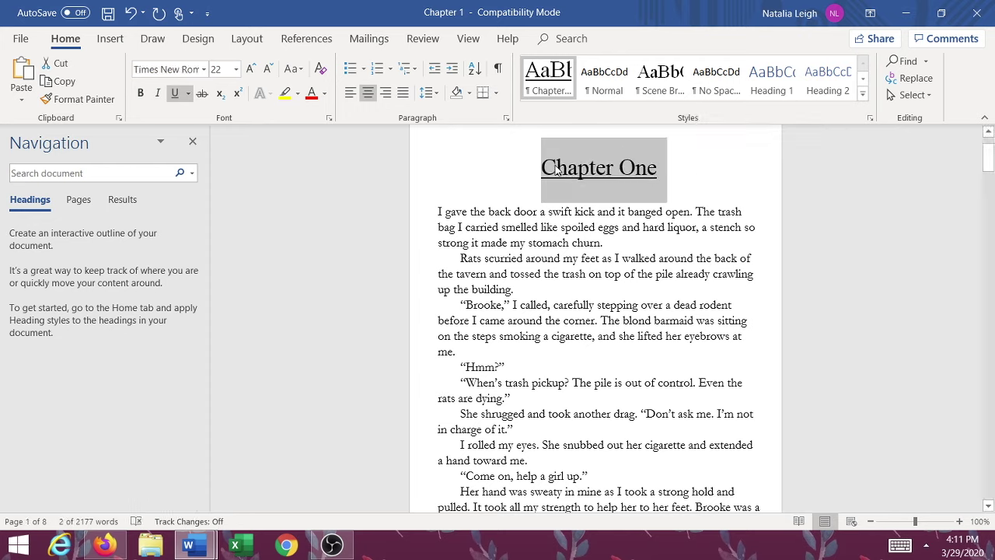
pyautogui.moveTo(556, 169); pyautogui.dragTo(664, 171)
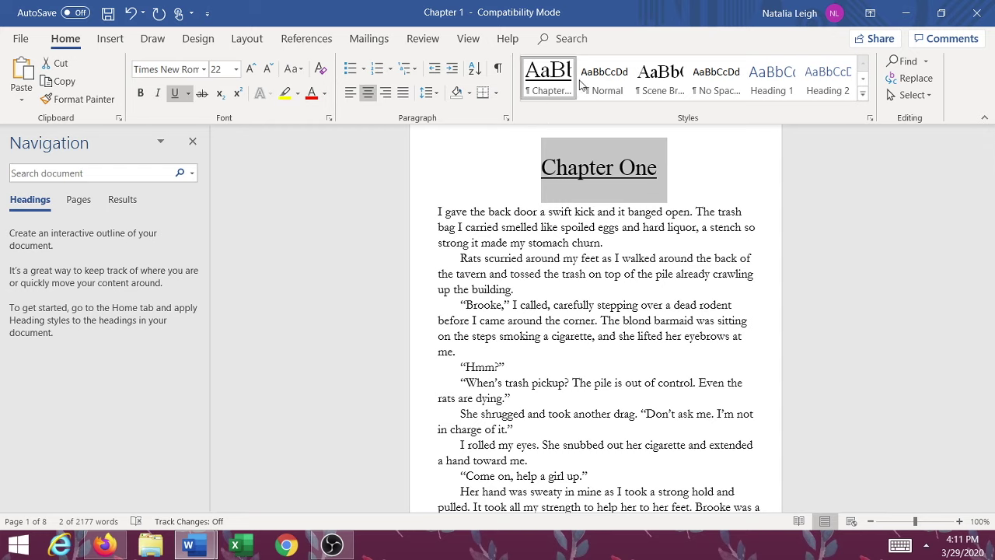
pyautogui.click(579, 185)
pyautogui.scroll(1, 532, 222)
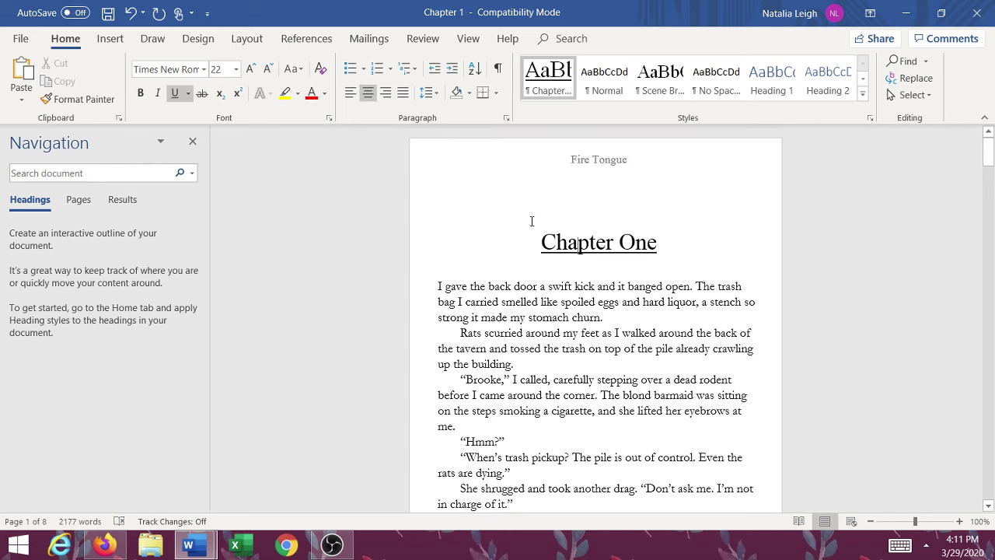
# Step: Check the fonts used by the "Chapter One" heading and the opening paragraphs below it
pyautogui.moveTo(542, 243); pyautogui.dragTo(661, 243)
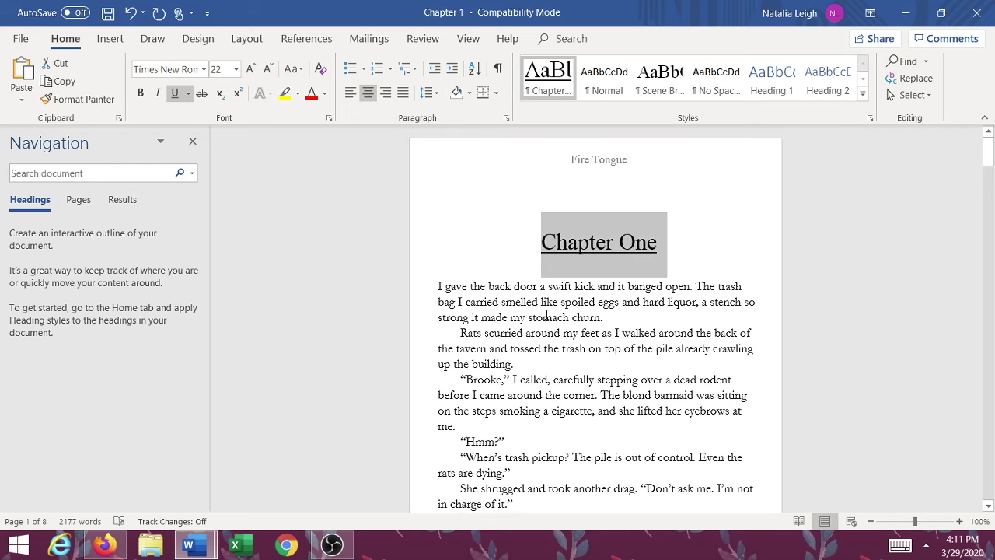
pyautogui.click(530, 317)
pyautogui.moveTo(440, 288); pyautogui.dragTo(511, 473)
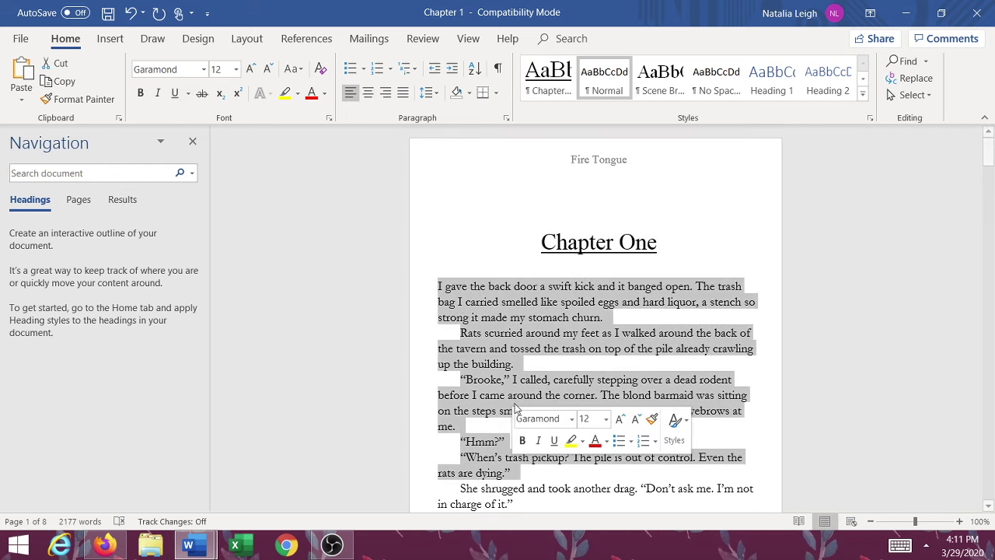
pyautogui.click(503, 336)
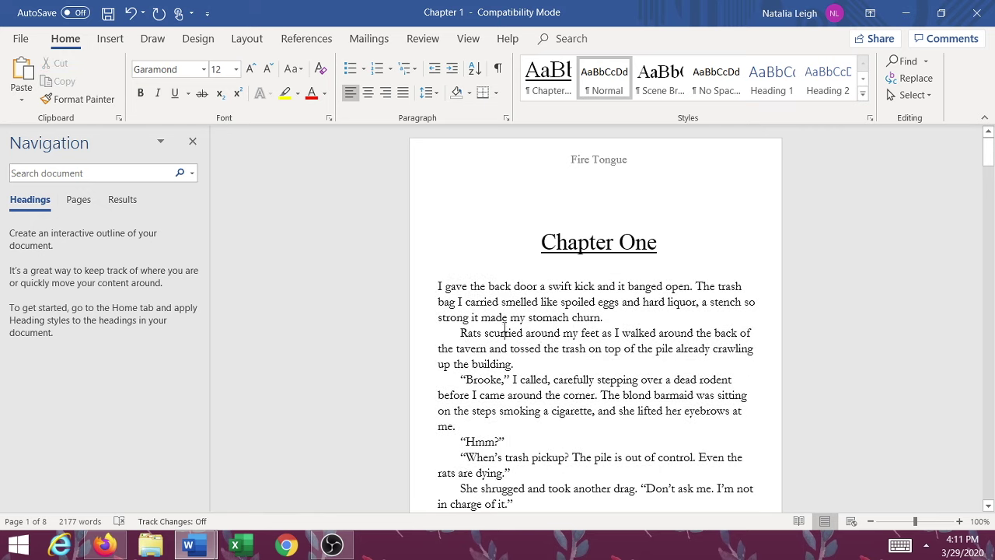
# Step: Try to change the page number in the odd-page footer of page 1 to the Garamond font
pyautogui.scroll(-8, 640, 277)
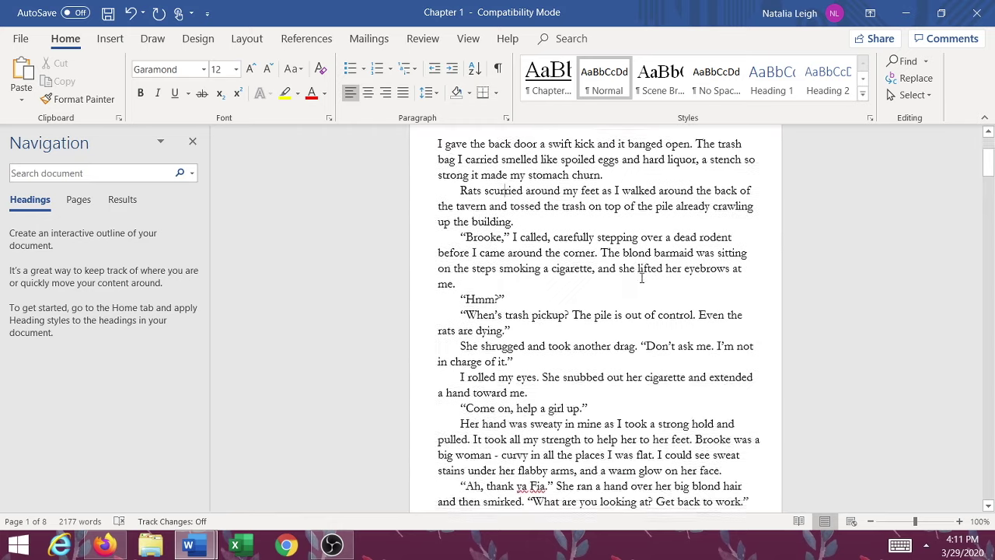
pyautogui.scroll(-4, 642, 283)
pyautogui.scroll(3, 591, 256)
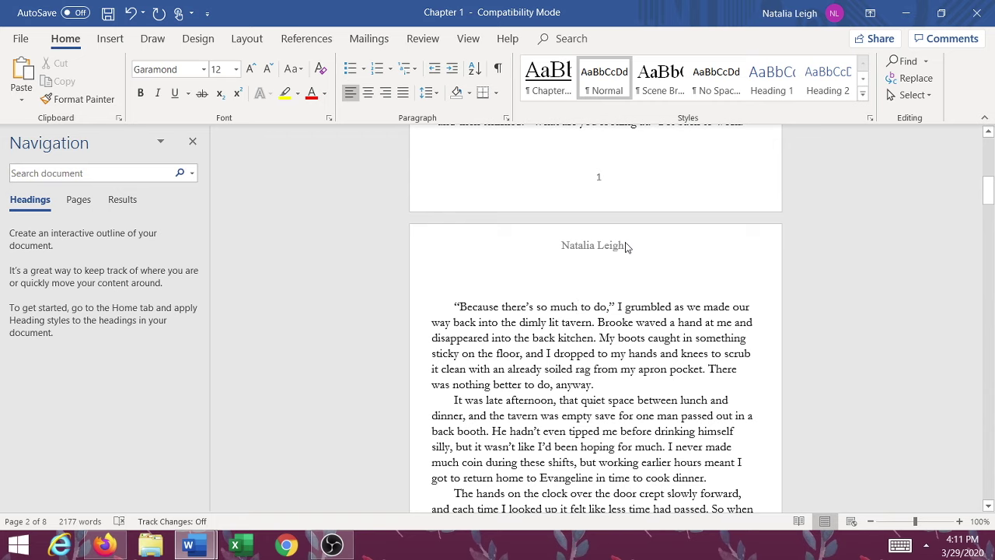
pyautogui.moveTo(598, 186); pyautogui.dragTo(599, 182)
pyautogui.scroll(3, 606, 291)
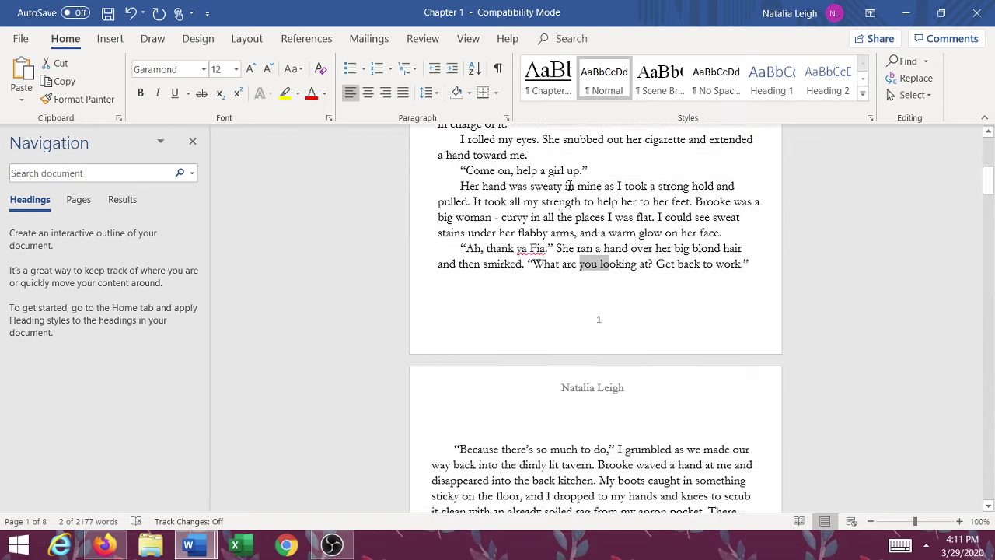
pyautogui.doubleClick(597, 328)
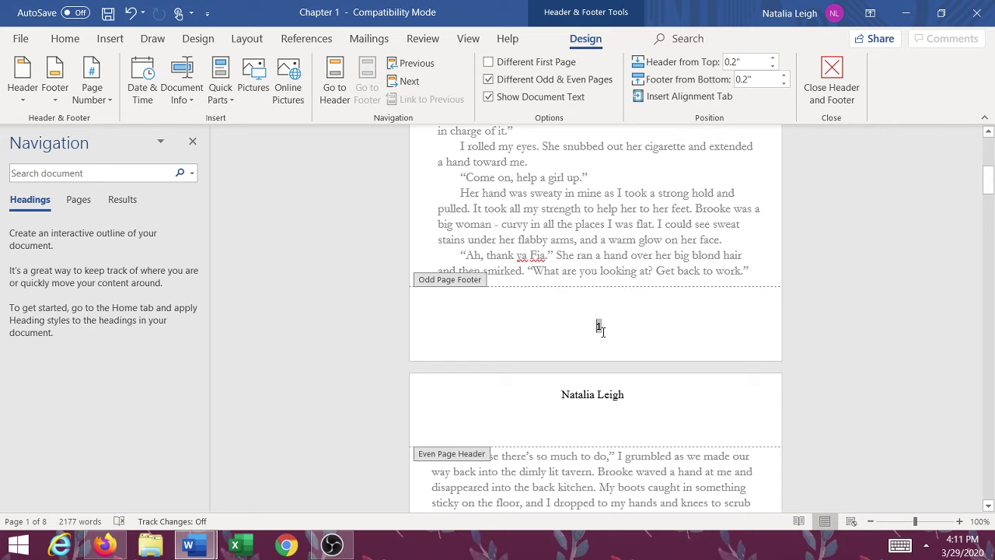
pyautogui.click(65, 38)
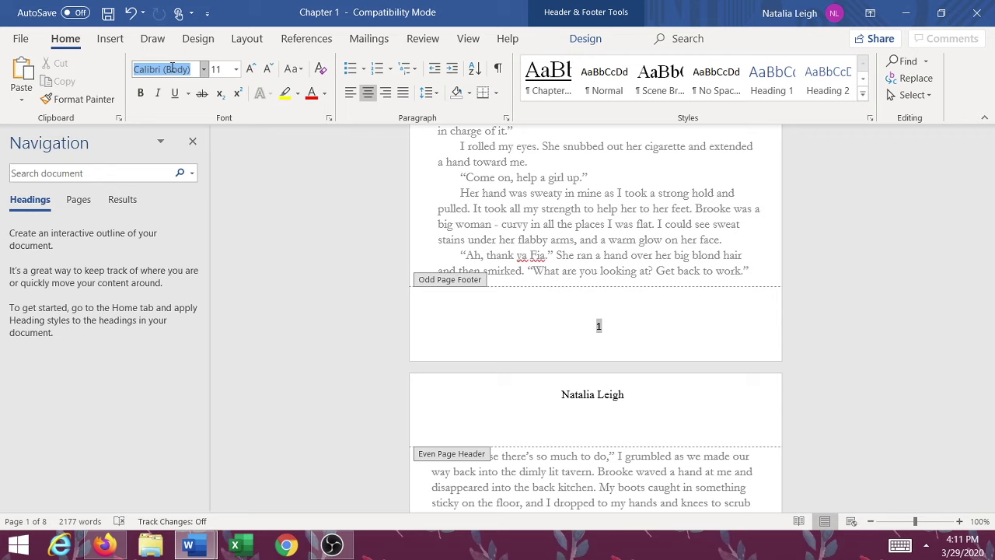
pyautogui.press('Return')
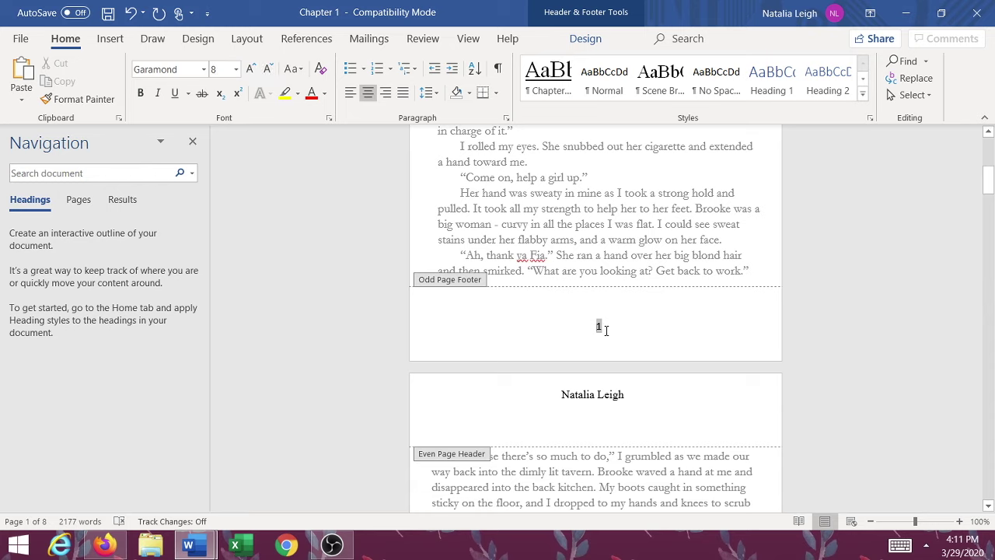
pyautogui.doubleClick(600, 326)
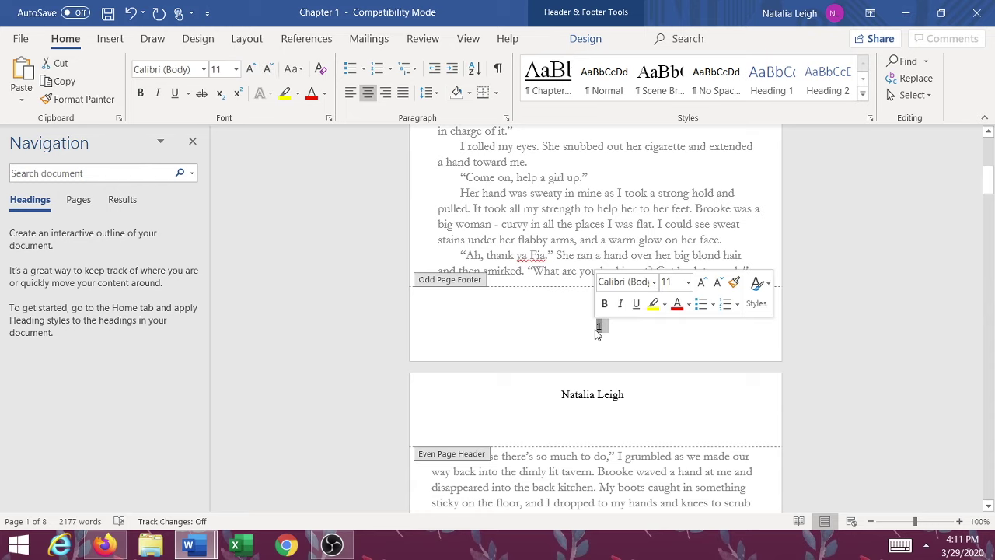
pyautogui.click(687, 283)
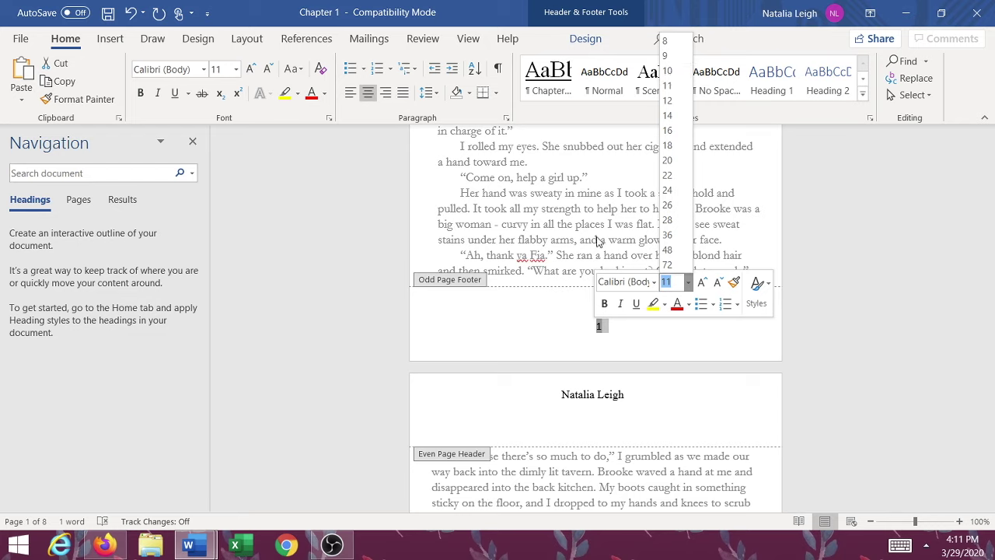
pyautogui.press('Escape')
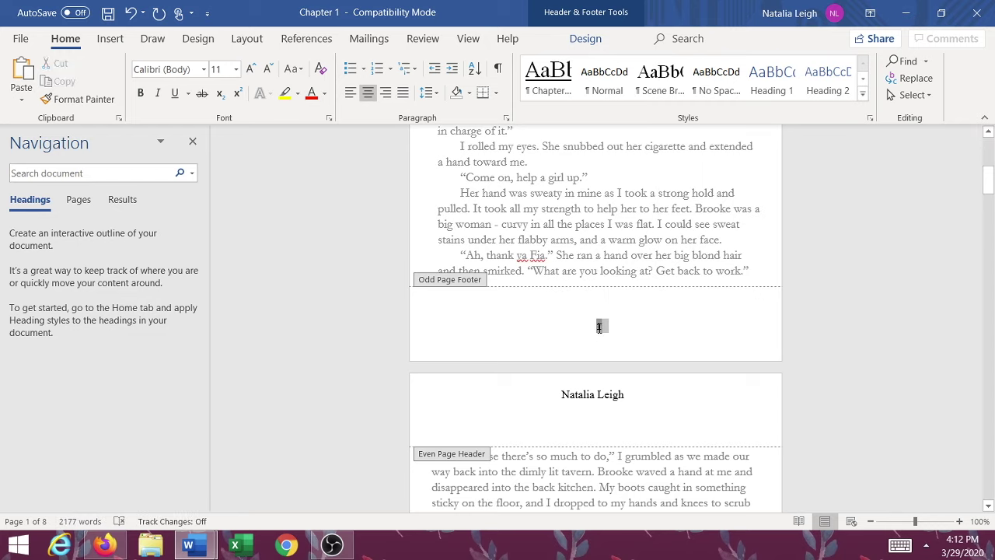
# Step: Set the page number in the odd-page footer to Garamond at size 10 and return to the body text
pyautogui.doubleClick(598, 326)
pyautogui.click(623, 282)
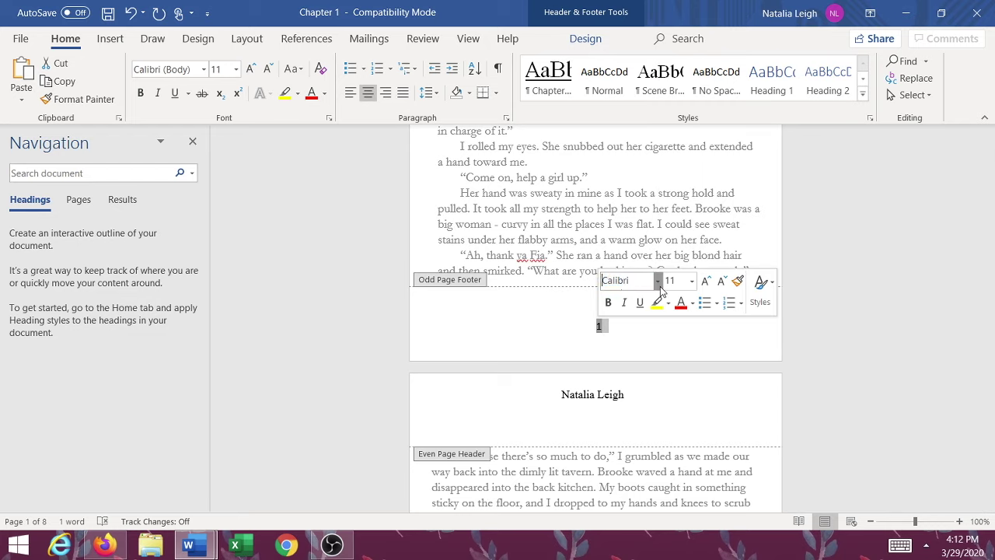
pyautogui.click(658, 283)
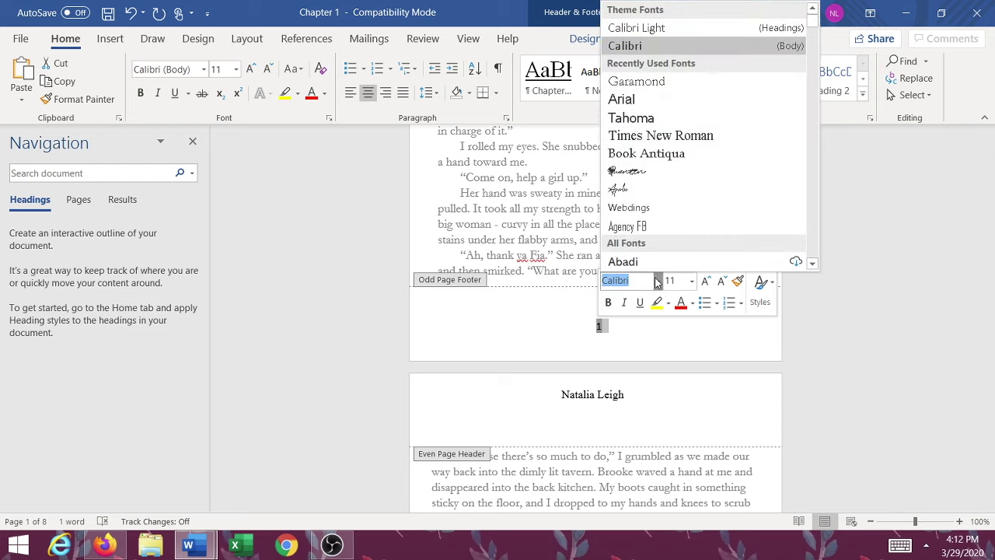
pyautogui.click(642, 82)
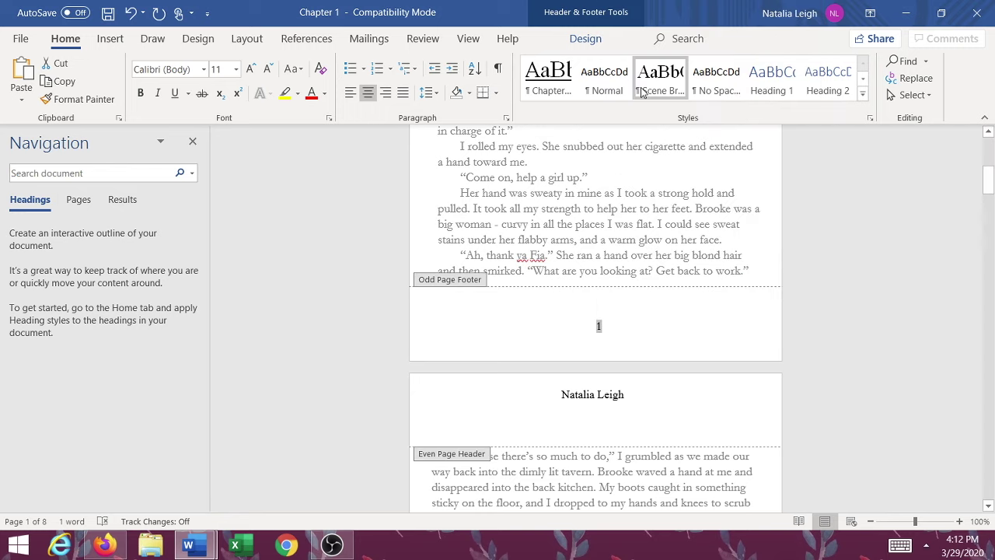
pyautogui.rightClick(608, 333)
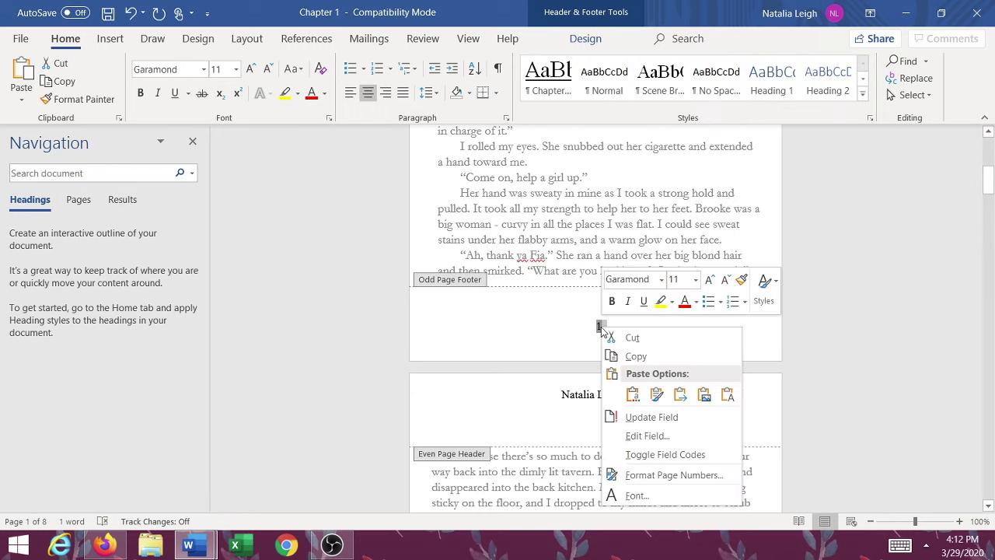
pyautogui.click(696, 280)
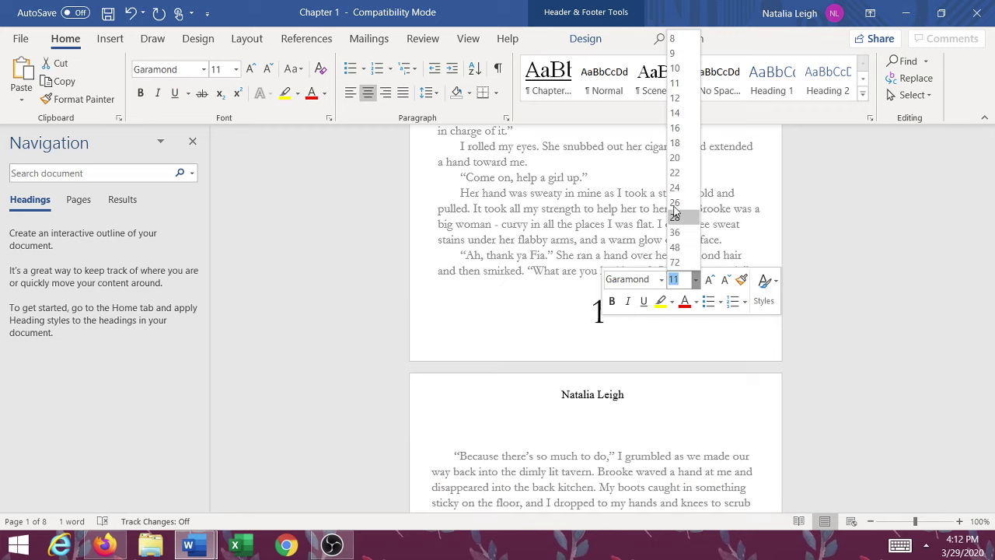
pyautogui.click(675, 70)
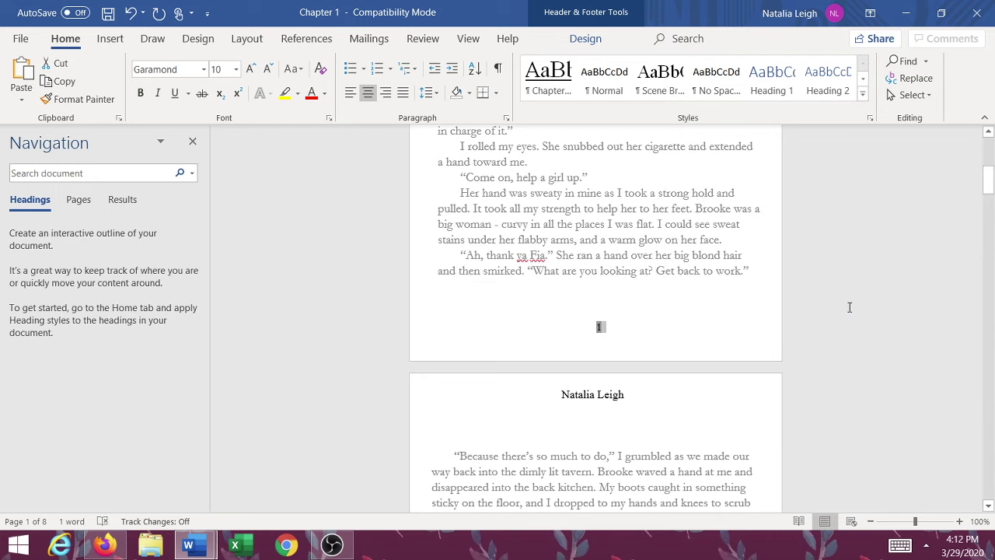
pyautogui.doubleClick(588, 265)
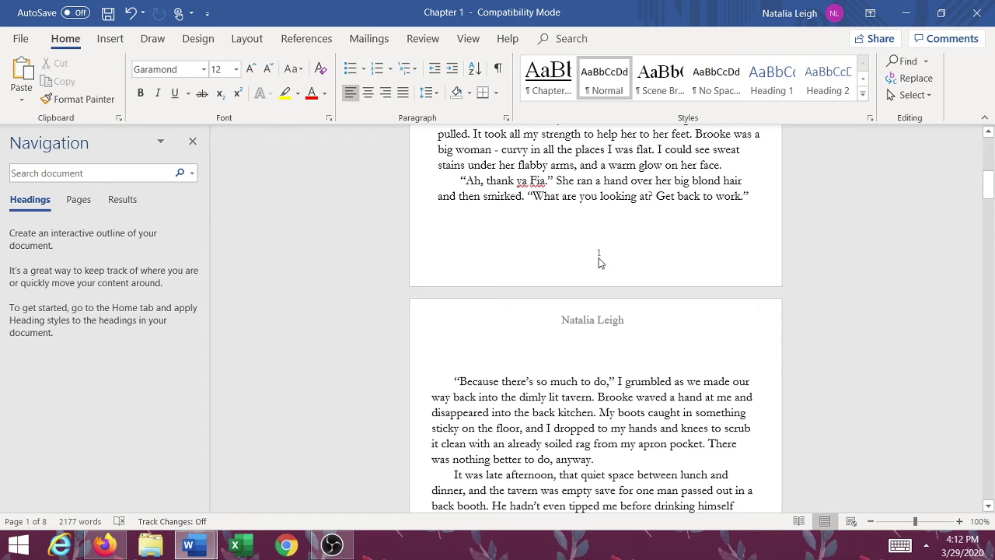
# Step: Try to set the even-page footer number on page 2 to Garamond at size 10 without selecting it
pyautogui.scroll(-15, 602, 269)
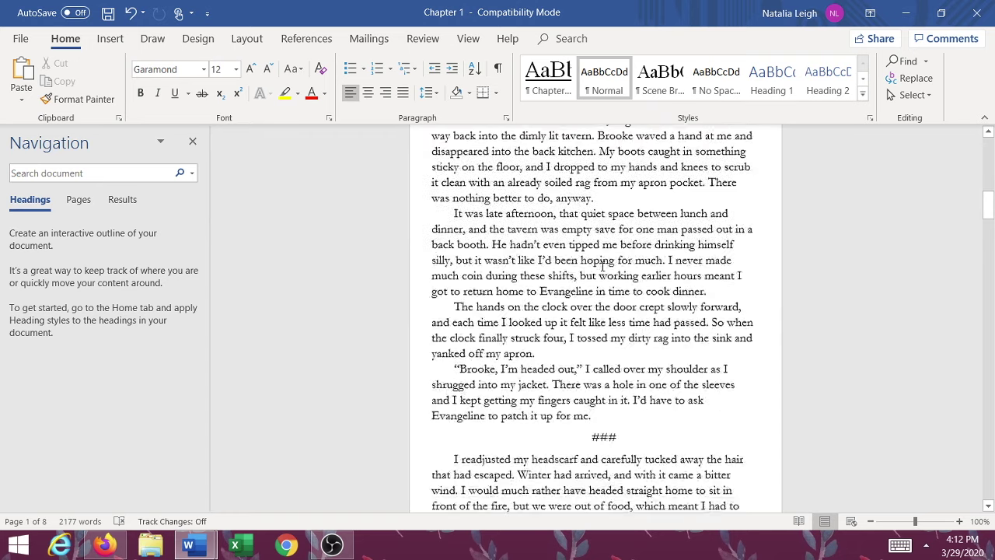
pyautogui.doubleClick(592, 303)
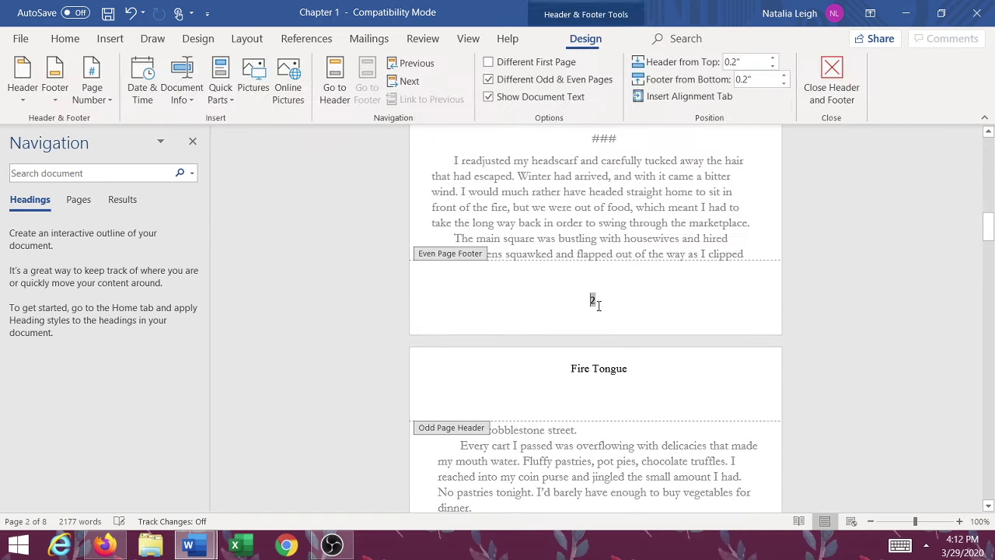
pyautogui.rightClick(593, 301)
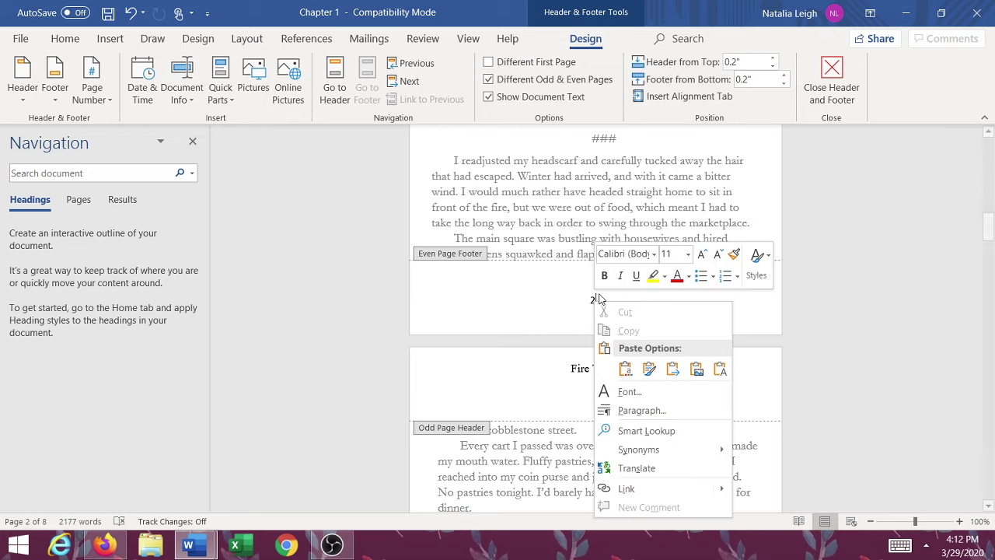
pyautogui.click(636, 255)
pyautogui.click(652, 255)
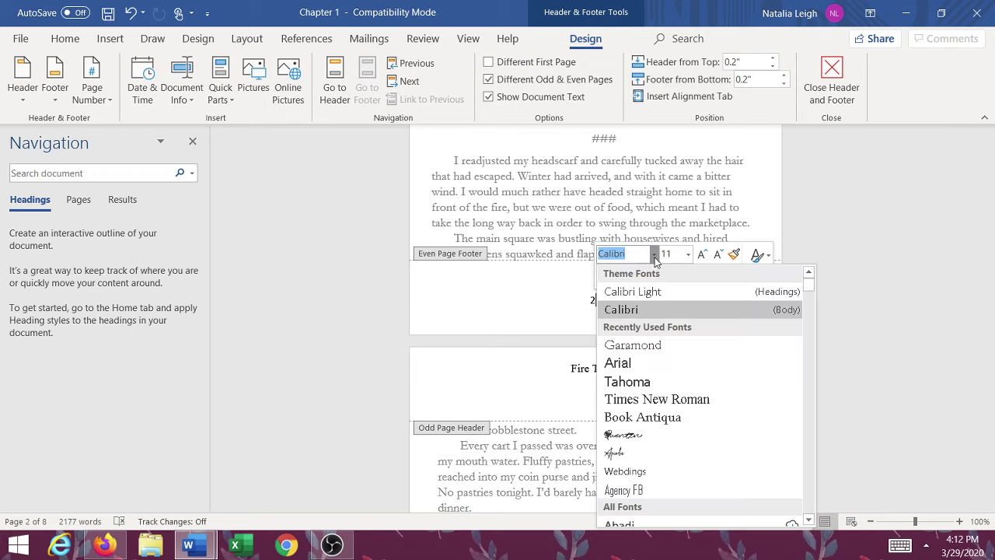
pyautogui.click(657, 407)
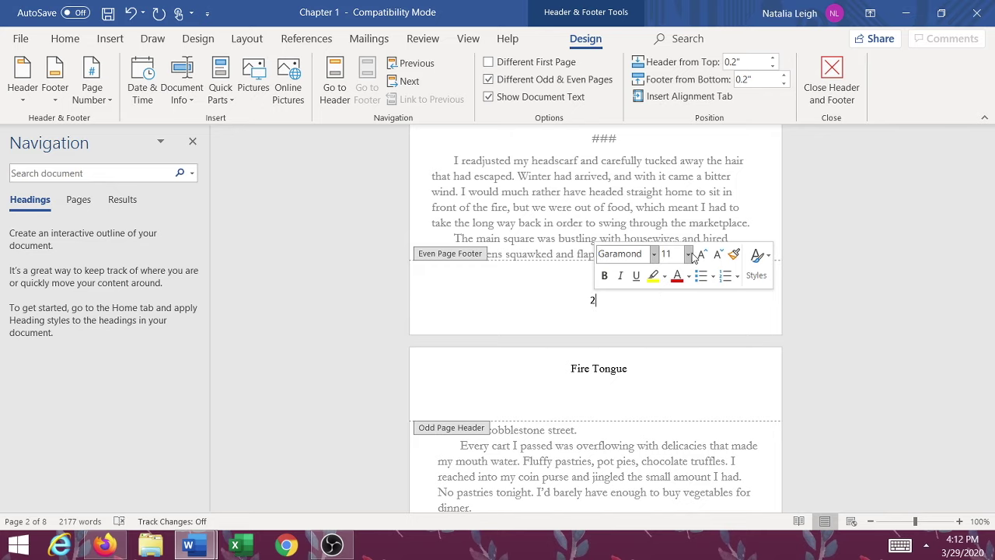
pyautogui.click(687, 254)
pyautogui.click(669, 308)
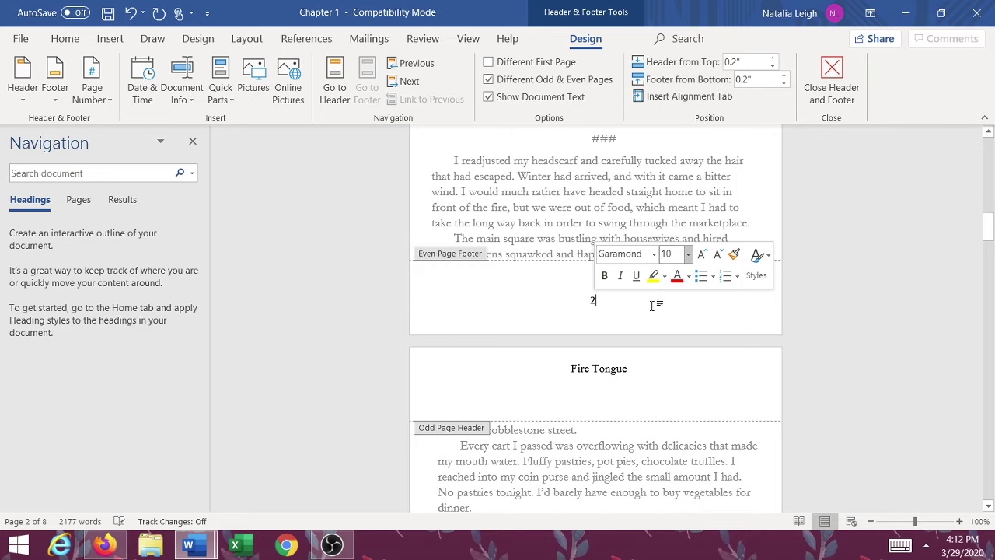
# Step: Select the page number in the even-page footer, set it to Garamond at size 10, and close the footer
pyautogui.doubleClick(593, 300)
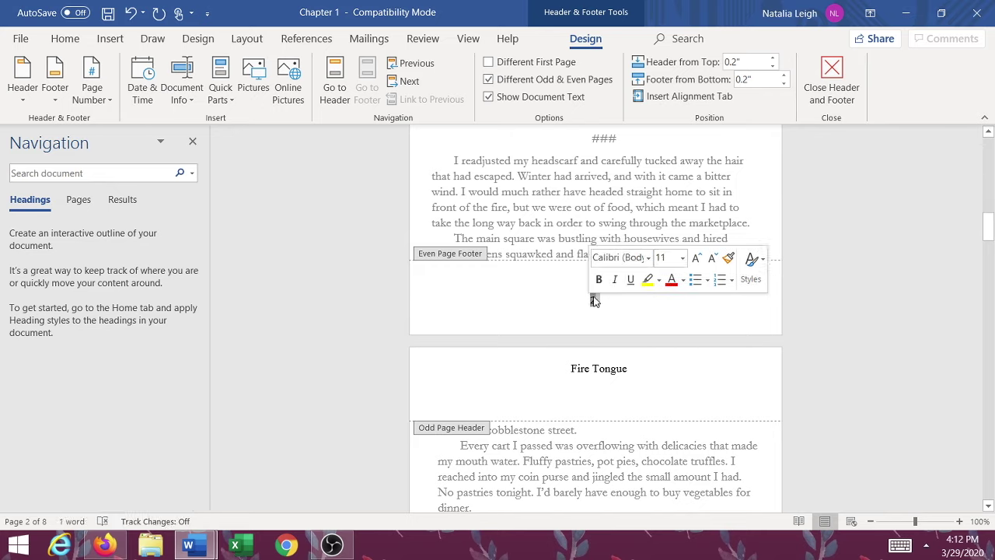
pyautogui.click(627, 256)
pyautogui.click(649, 260)
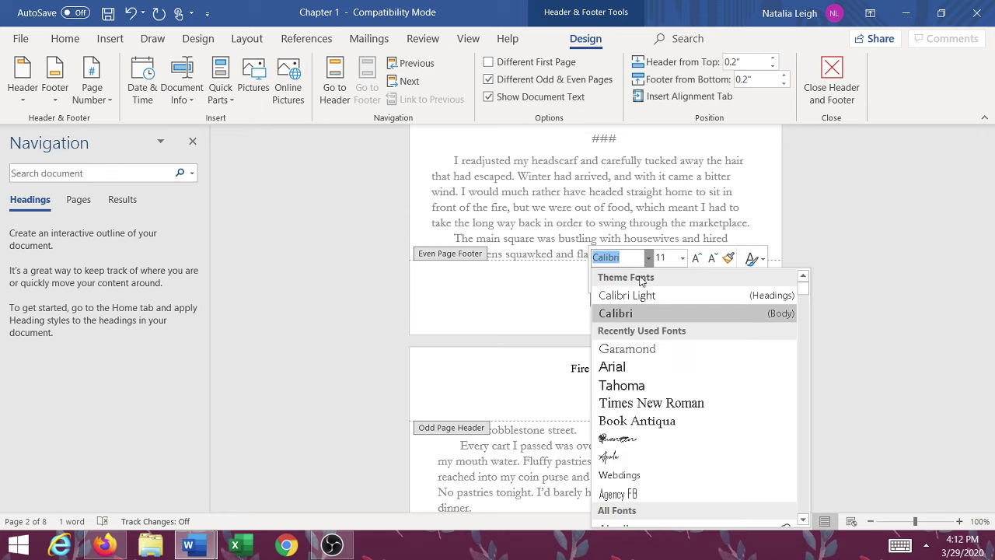
pyautogui.click(639, 345)
pyautogui.click(680, 259)
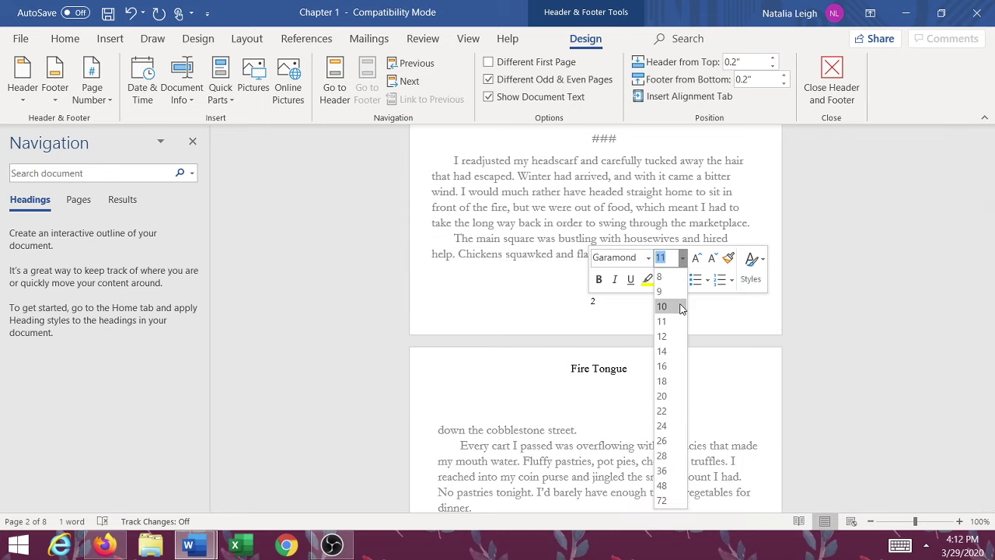
pyautogui.click(680, 307)
pyautogui.click(835, 309)
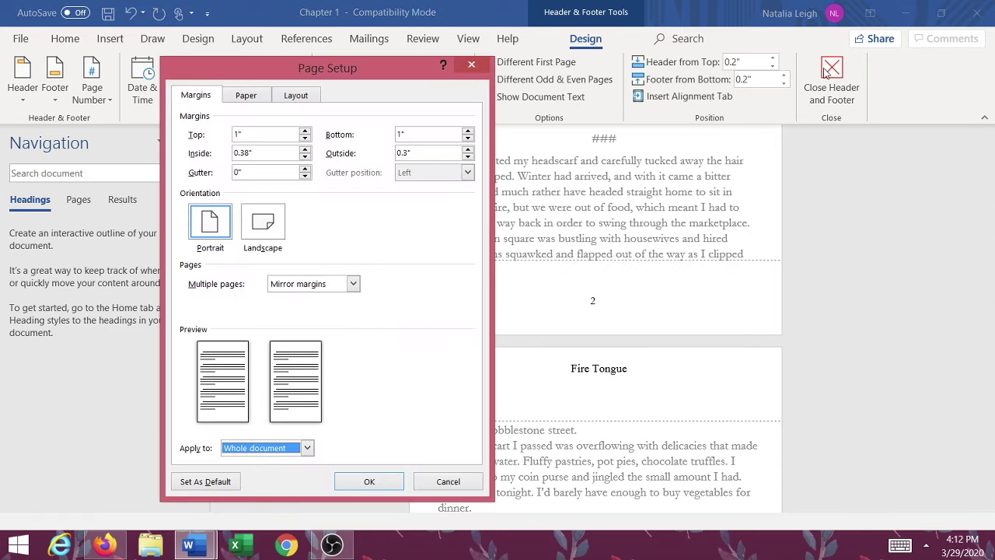
pyautogui.click(470, 65)
pyautogui.click(831, 78)
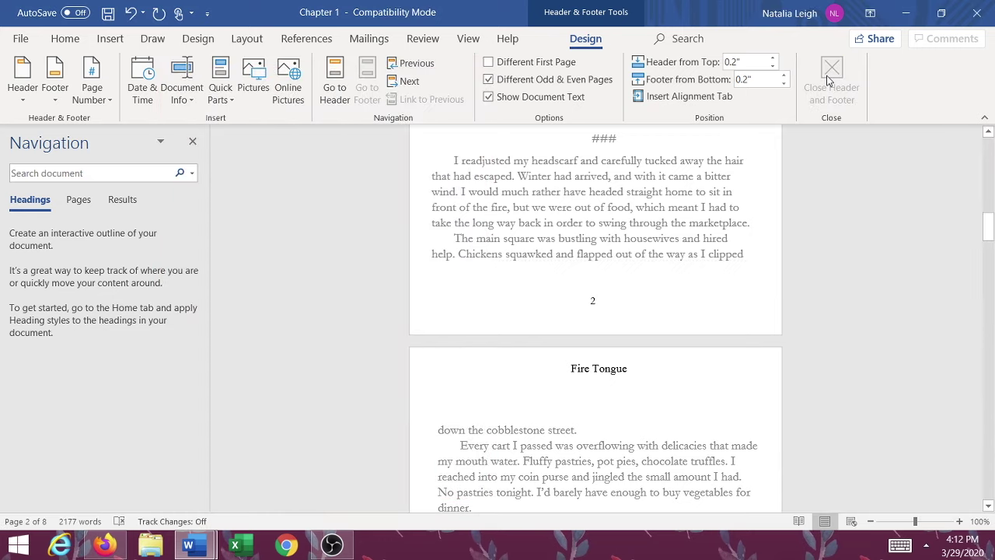
# Step: Review the scene breaks on pages 3 and 4 and place the cursor before the paragraph following the page 4 break
pyautogui.scroll(-2, 908, 342)
pyautogui.scroll(-3, 907, 343)
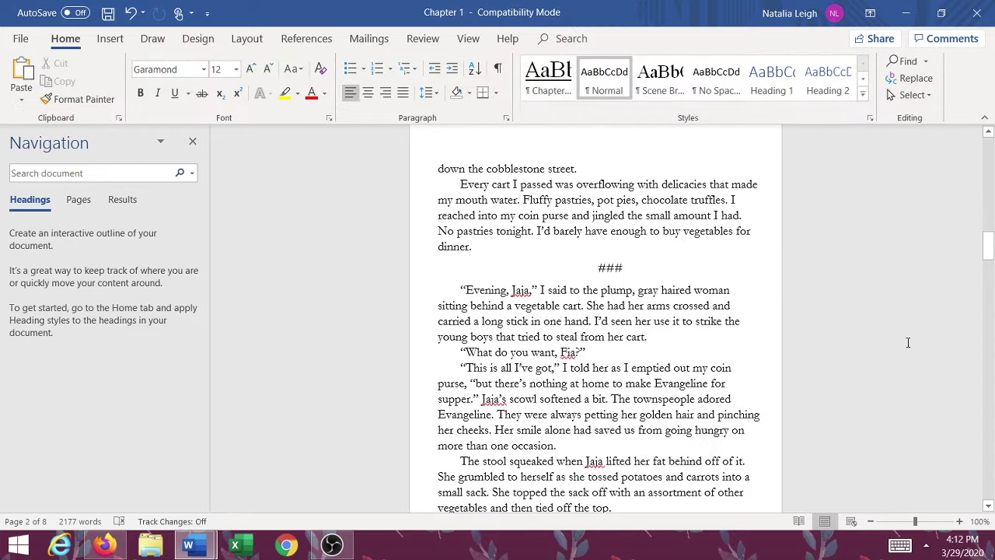
pyautogui.scroll(-11, 908, 342)
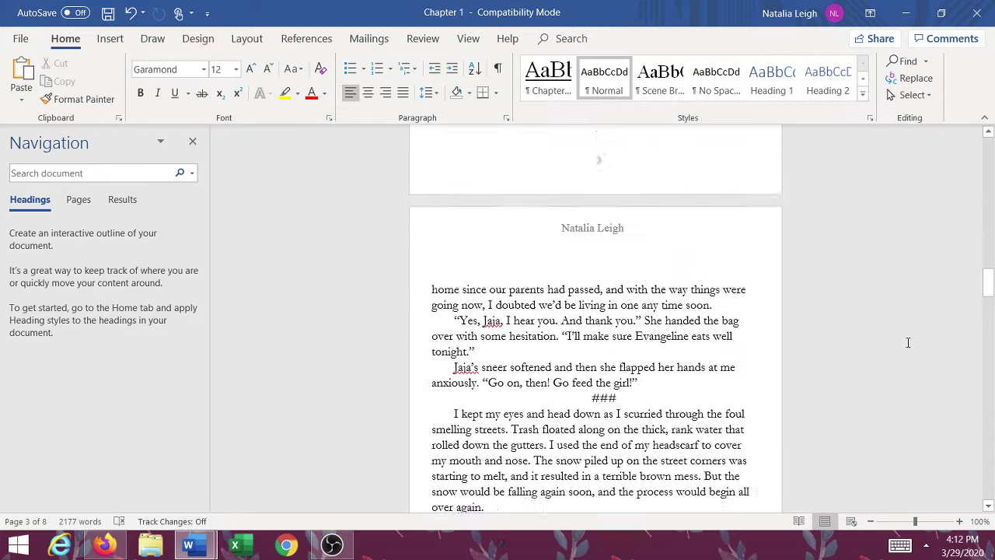
pyautogui.scroll(-3, 908, 343)
pyautogui.scroll(5, 874, 327)
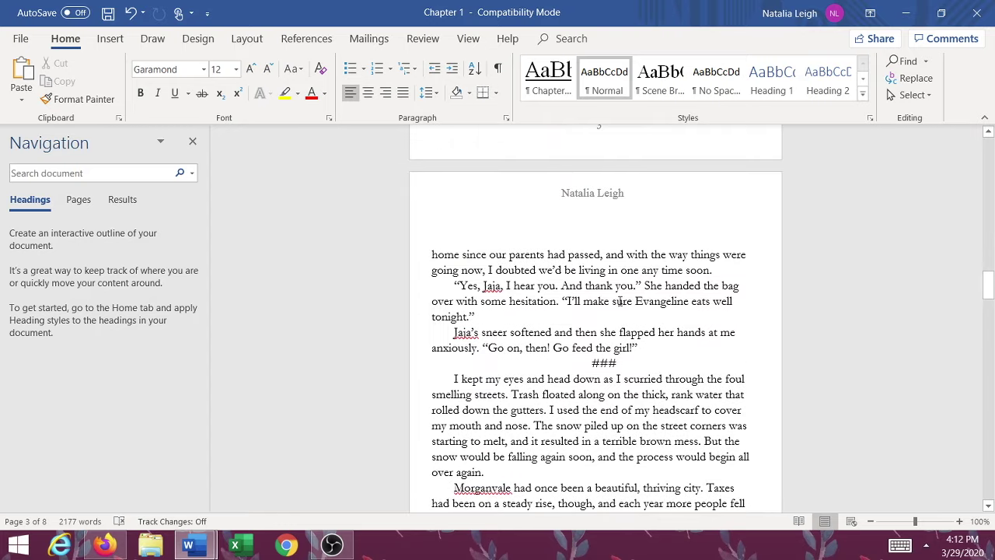
pyautogui.doubleClick(620, 363)
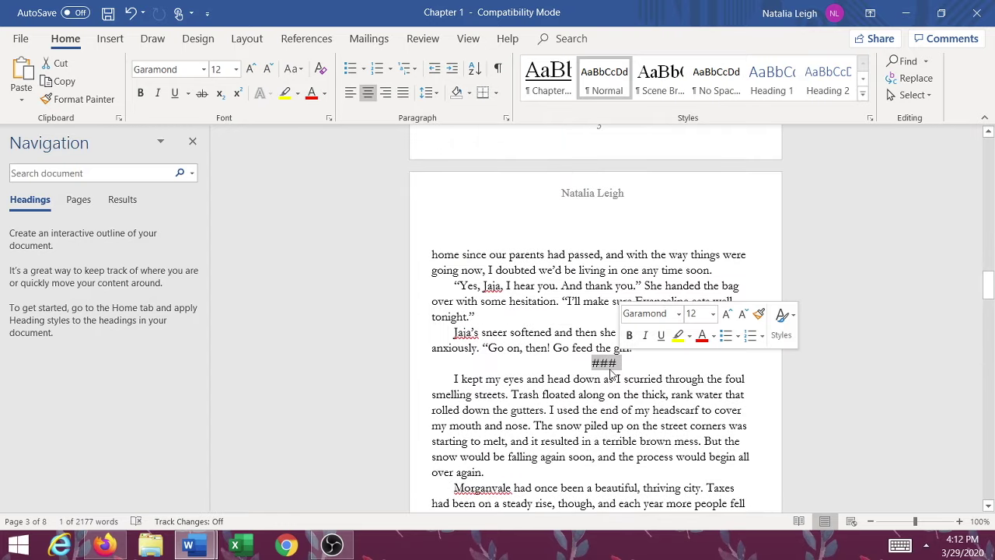
pyautogui.click(456, 379)
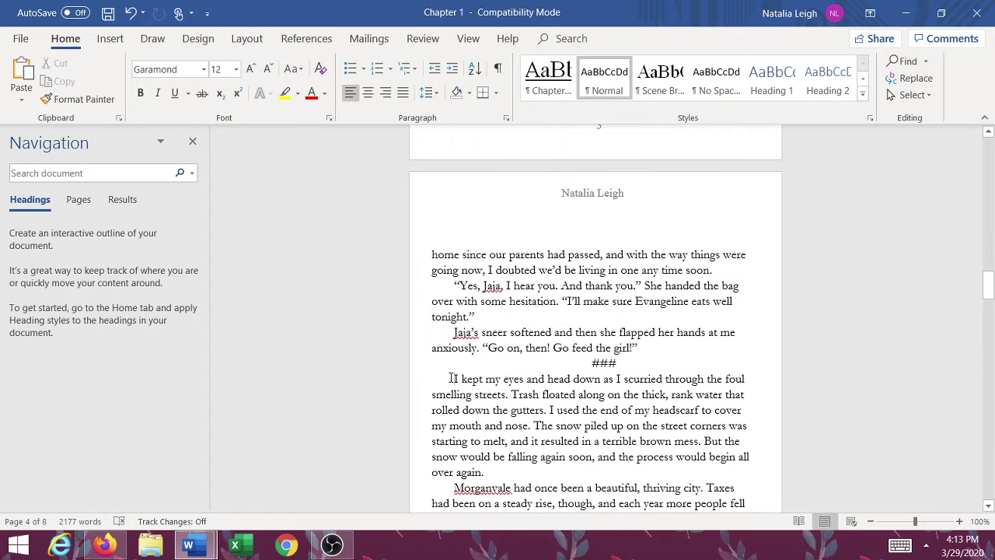
# Step: Remove the first-line indent from the paragraphs directly after the ### scene breaks on pages 3 and 2
pyautogui.scroll(10, 451, 377)
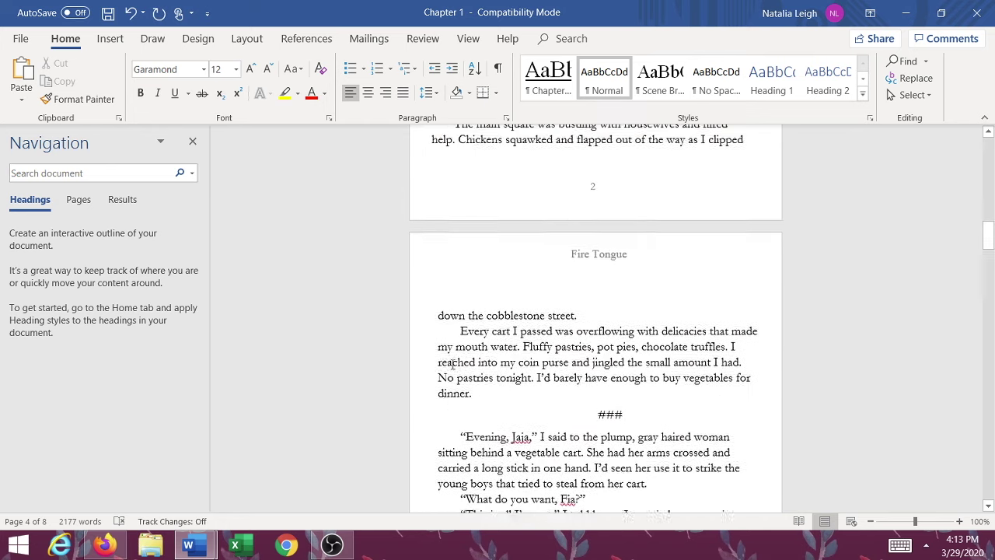
pyautogui.scroll(-2, 453, 370)
pyautogui.click(459, 365)
pyautogui.press('BackSpace')
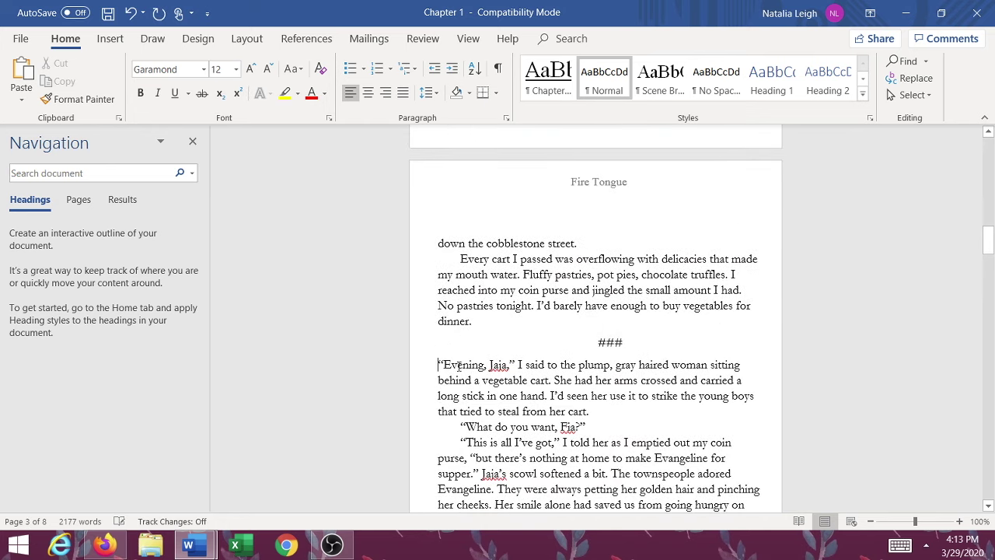
pyautogui.scroll(10, 459, 365)
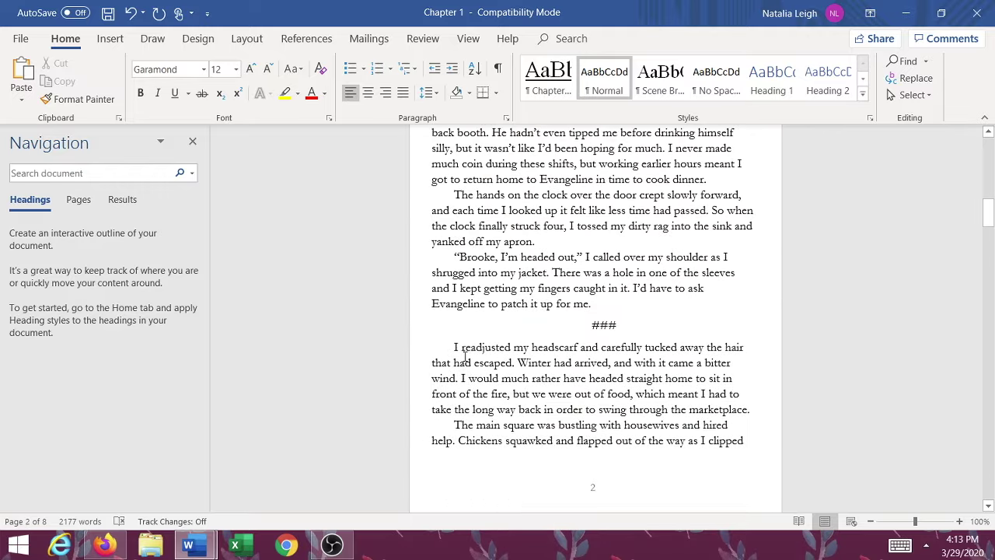
pyautogui.press('BackSpace')
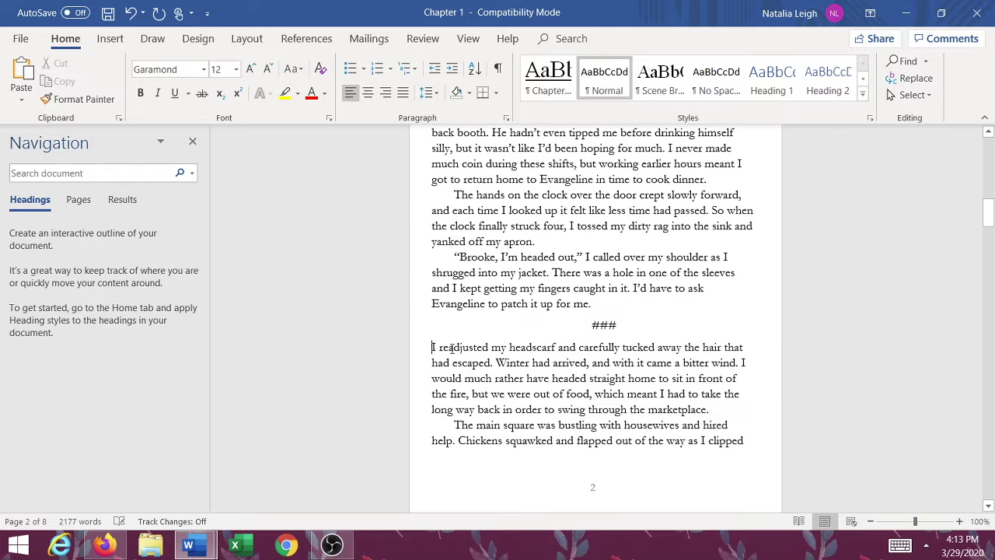
# Step: Examine the alignment of the opening paragraph beneath the Chapter One heading, compared with the paragraph that follows it
pyautogui.scroll(20, 451, 349)
pyautogui.scroll(3, 452, 348)
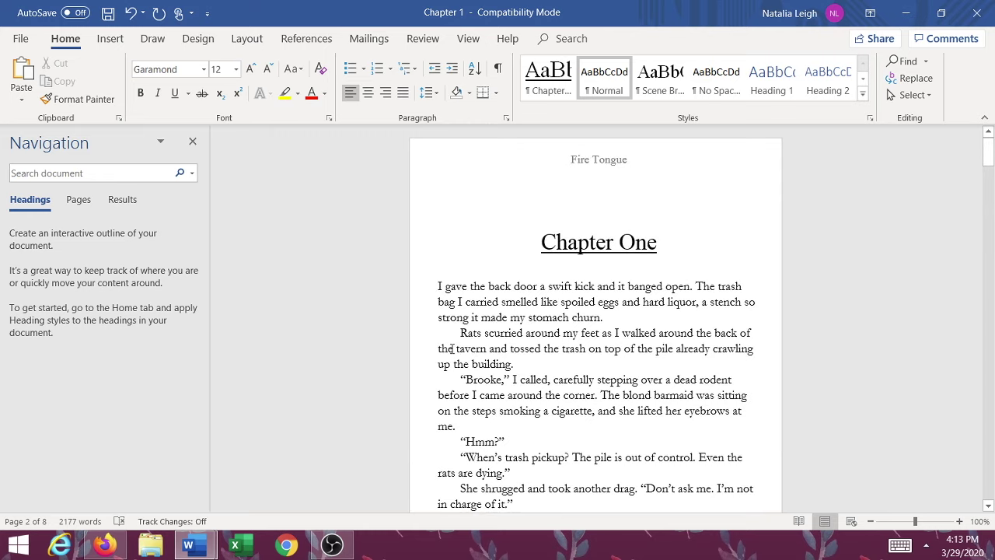
pyautogui.moveTo(438, 278); pyautogui.dragTo(482, 334)
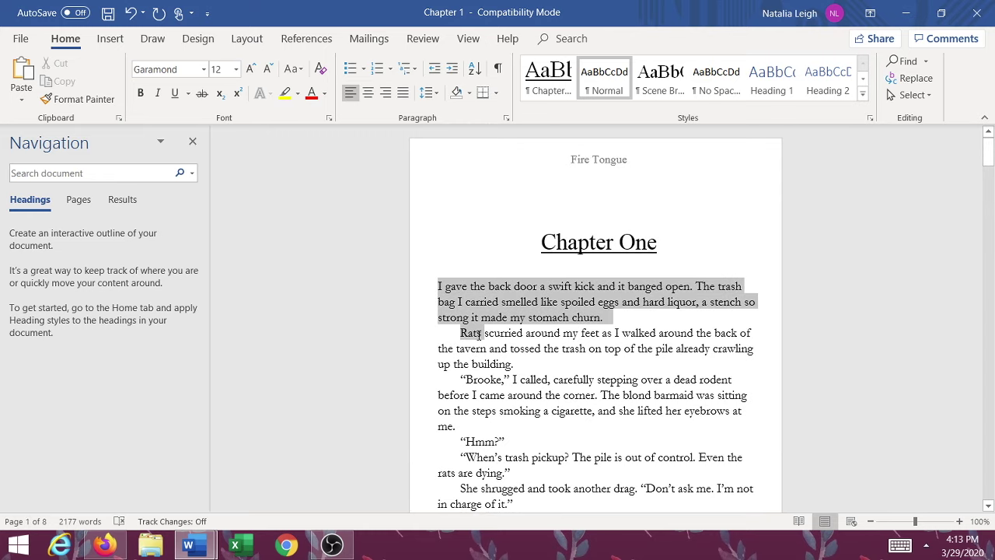
pyautogui.click(444, 301)
pyautogui.moveTo(438, 281); pyautogui.dragTo(601, 333)
pyautogui.click(553, 317)
# Step: Check the paragraphs after the scene breaks on pages 2 and 3 for the same alignment as the chapter opening
pyautogui.scroll(-10, 543, 311)
pyautogui.scroll(-15, 542, 311)
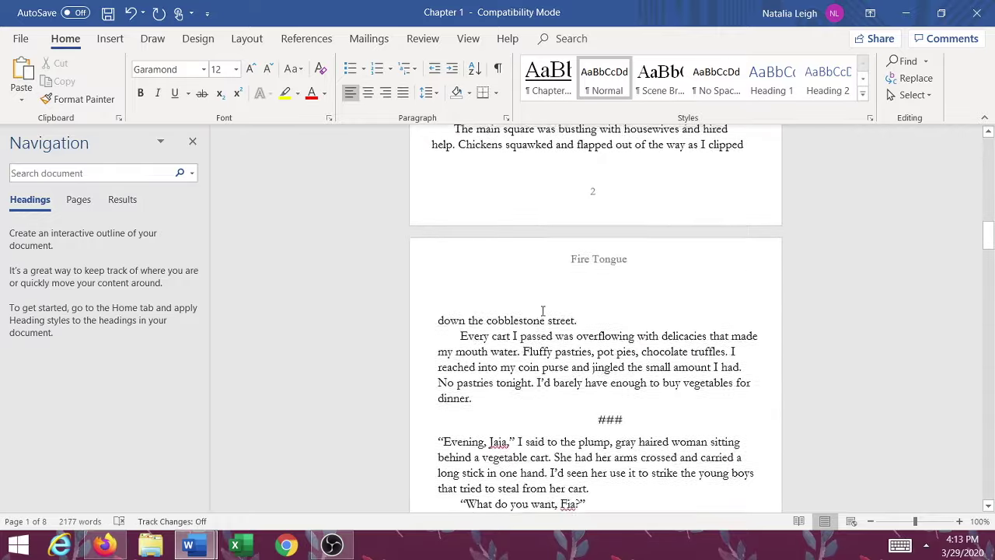
pyautogui.scroll(6, 536, 307)
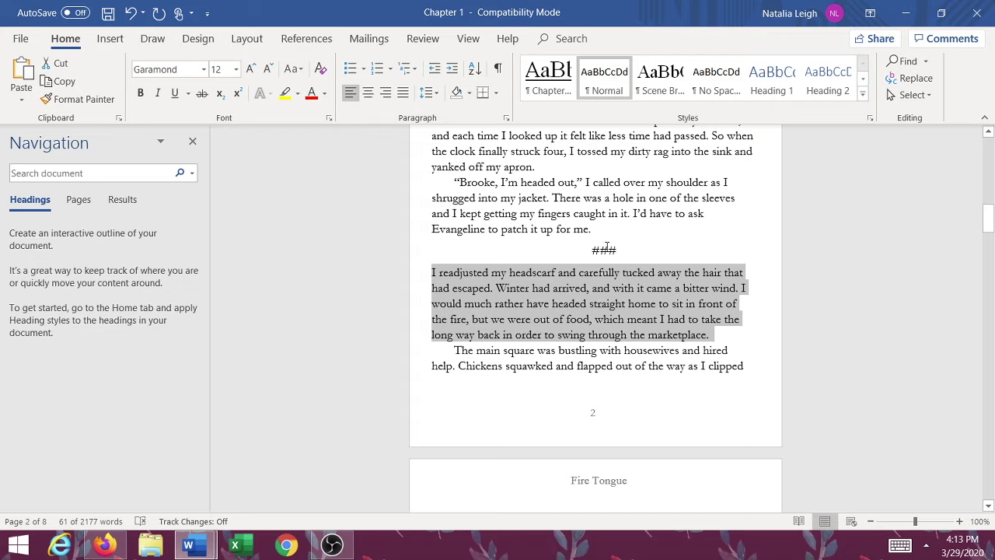
pyautogui.click(595, 319)
pyautogui.scroll(-10, 591, 317)
pyautogui.scroll(11, 591, 317)
pyautogui.scroll(20, 589, 315)
pyautogui.scroll(1, 589, 315)
# Step: Reduce the zoom to 80% and look over the formatted pages side by side from the chapter's first page
pyautogui.click(871, 520)
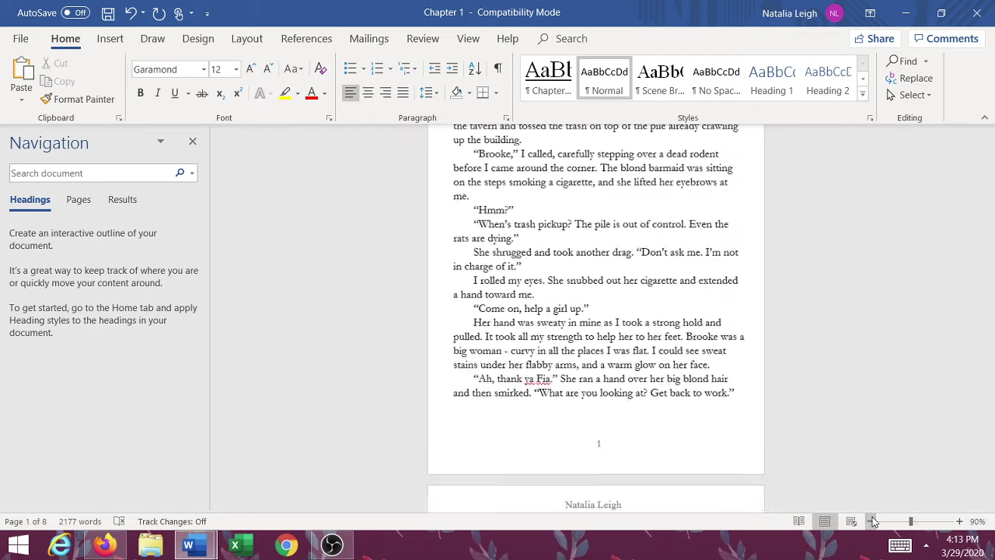
pyautogui.click(871, 521)
pyautogui.scroll(10, 802, 403)
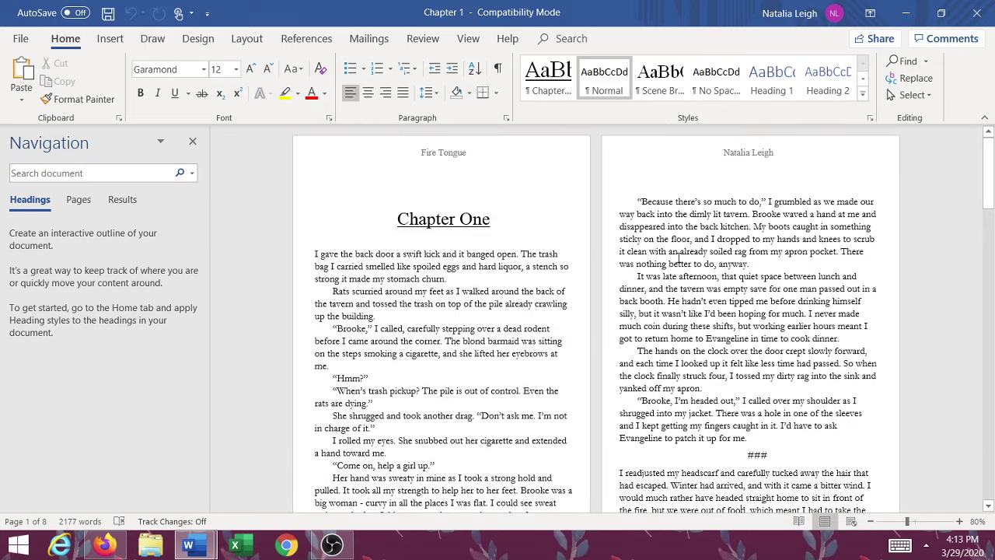
pyautogui.scroll(-5, 678, 257)
pyautogui.scroll(4, 678, 255)
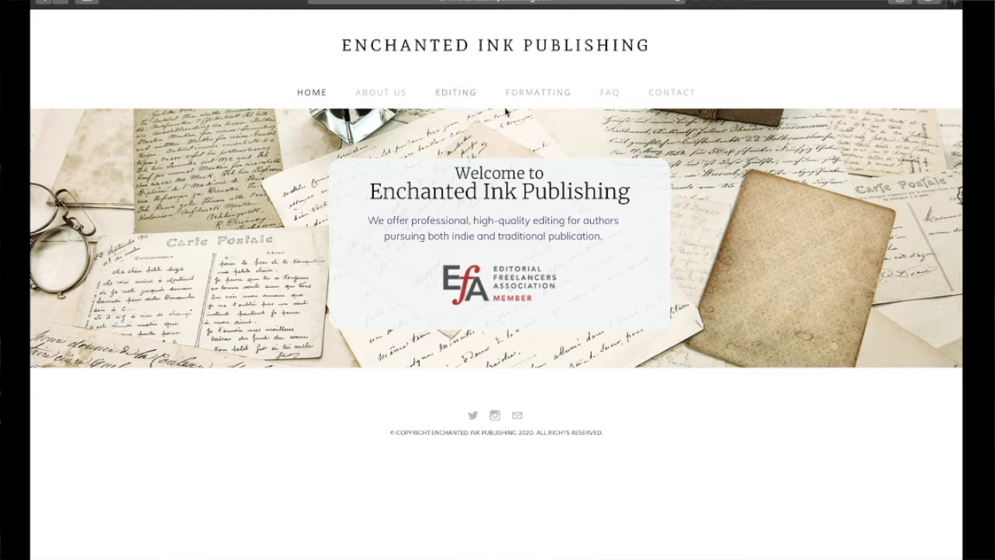
# Step: On the Enchanted Ink Publishing website, open the book formatting services page and review its packages and included features
pyautogui.click(525, 95)
pyautogui.scroll(-3, 881, 203)
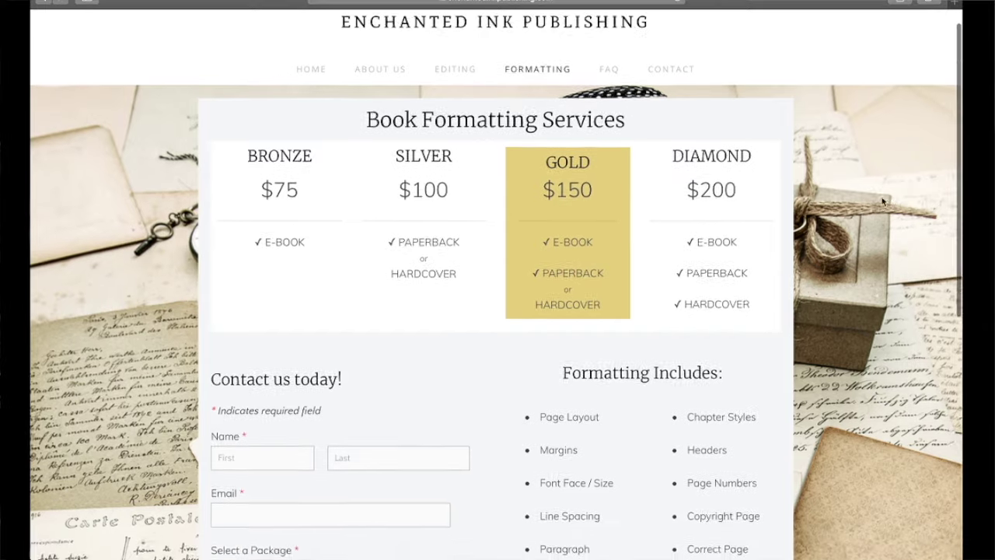
pyautogui.scroll(-3, 881, 202)
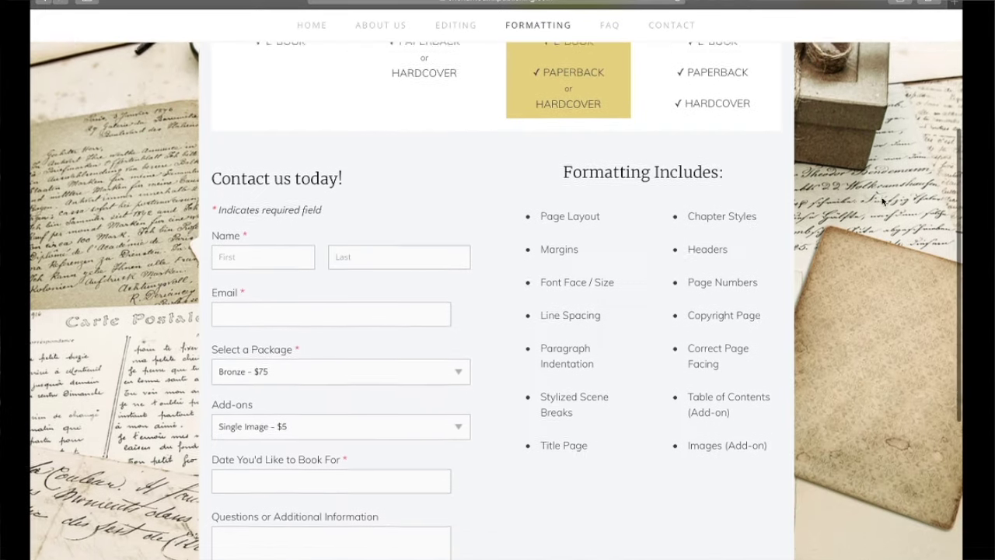
# Step: Inspect the package and add-on choices in the contact form, view the remaining fields, and return to the package prices
pyautogui.click(455, 286)
pyautogui.click(455, 286)
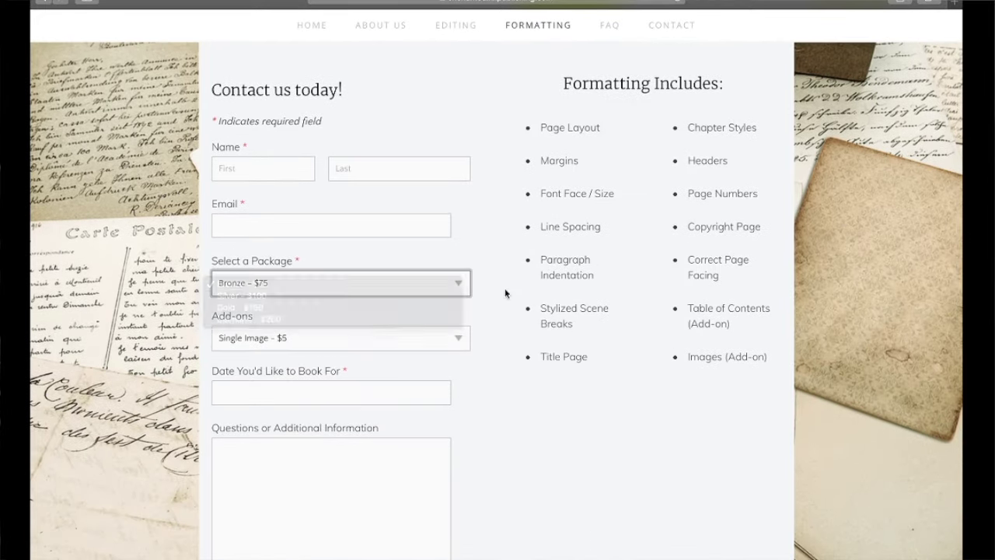
pyautogui.click(459, 340)
pyautogui.click(458, 339)
pyautogui.scroll(-2, 668, 360)
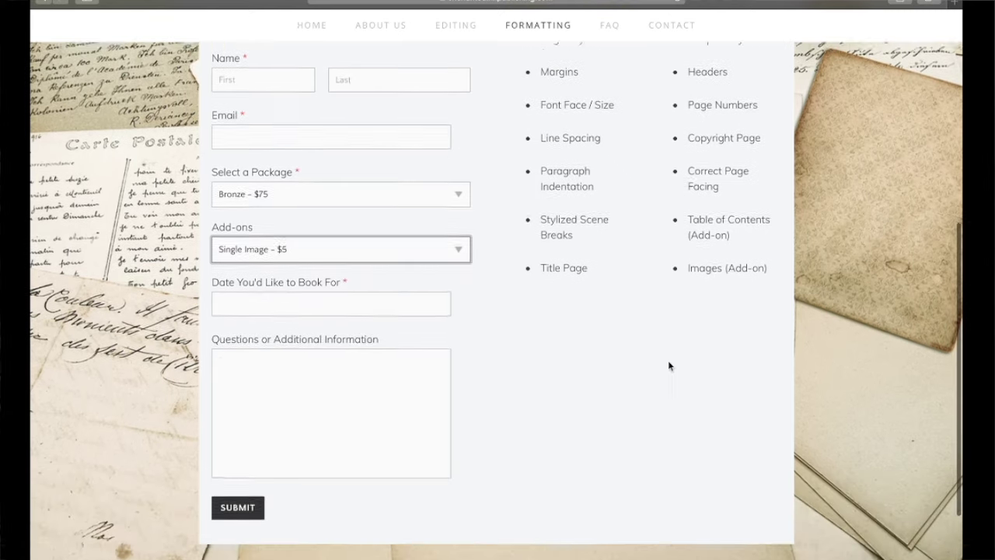
pyautogui.scroll(5, 667, 360)
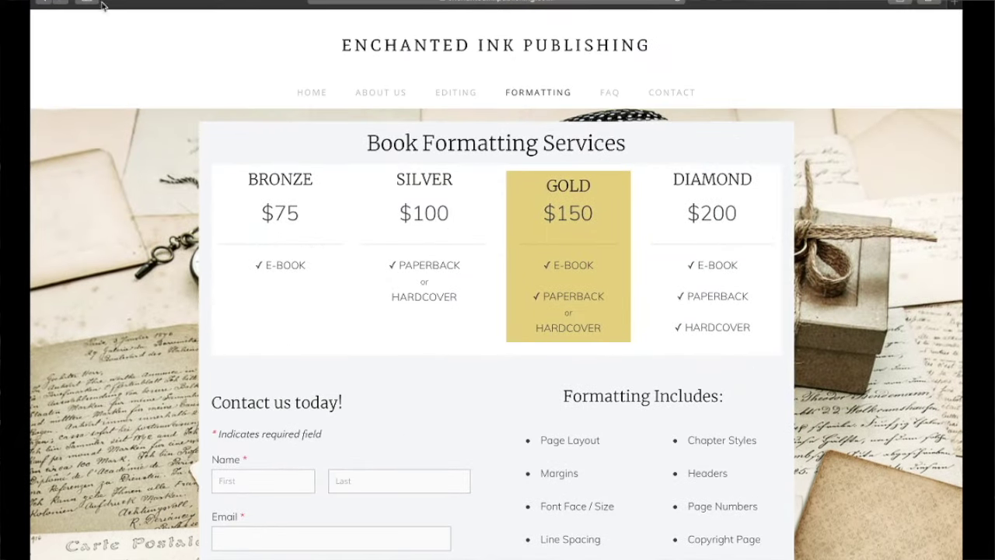